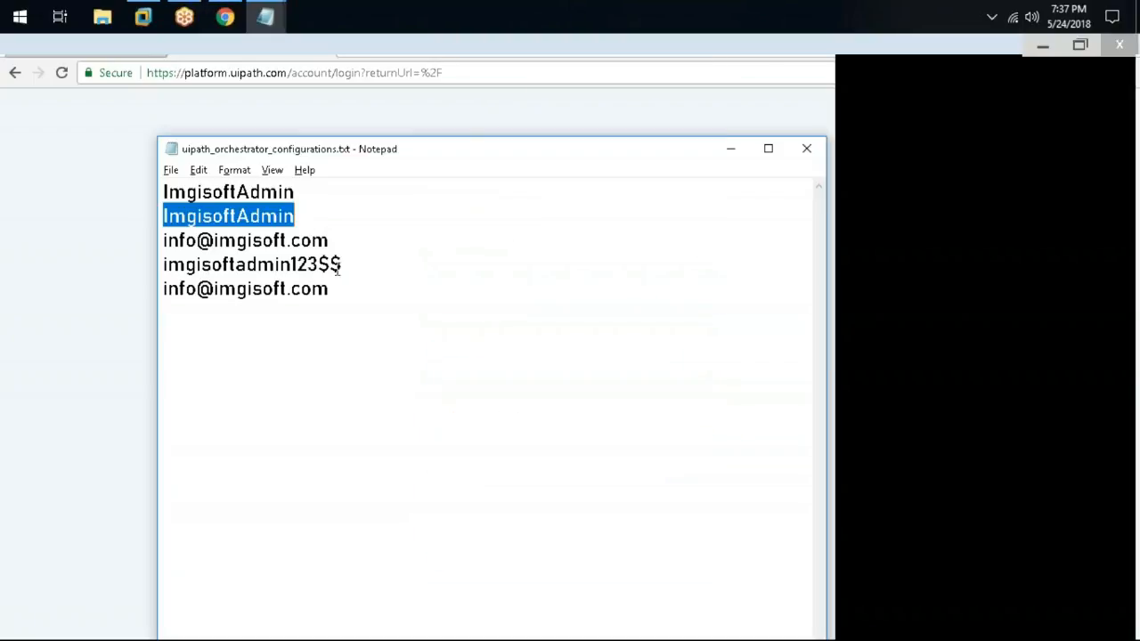
# Log in to Orchestrator with the password copied from Notepad, declining Chrome's save-password offer
pyautogui.hotkey('ctrl', 'c')
pyautogui.hotkey('alt', 'Tab')
pyautogui.hotkey('ctrl', 'v')
pyautogui.press('Return')
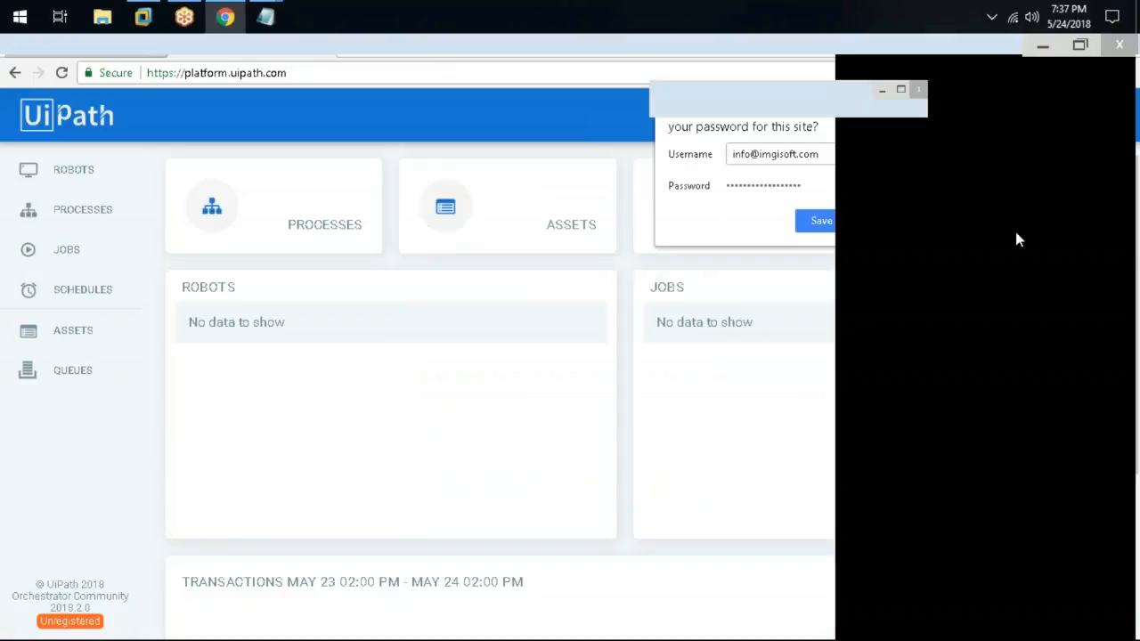
pyautogui.click(860, 228)
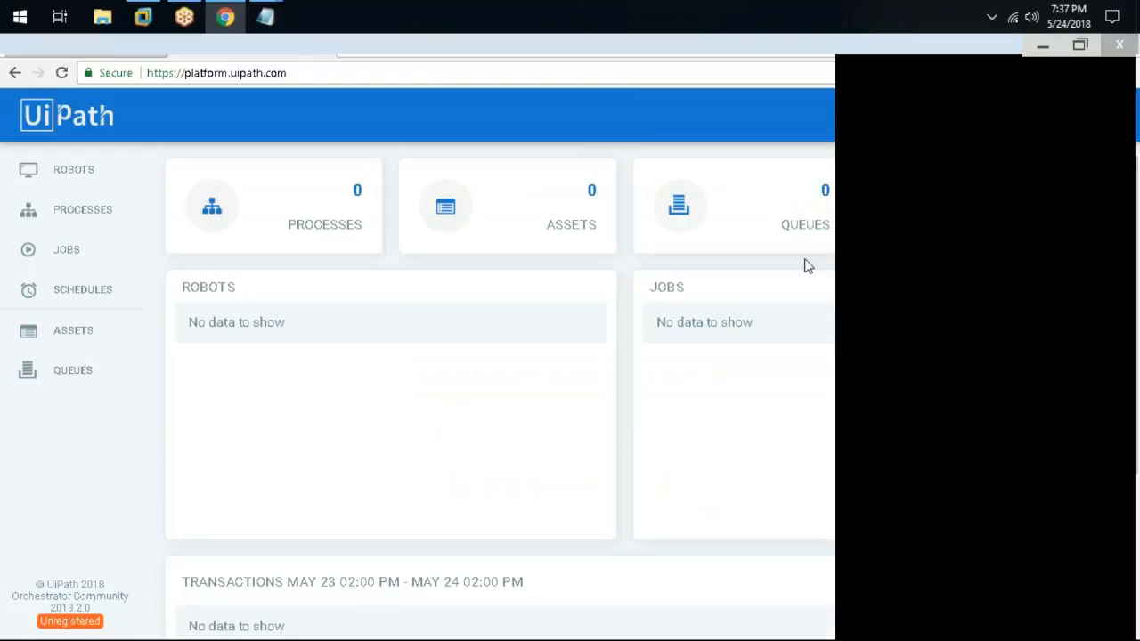
# Switch to the Windows 10 VM and close the Windows Update settings window
pyautogui.click(147, 18)
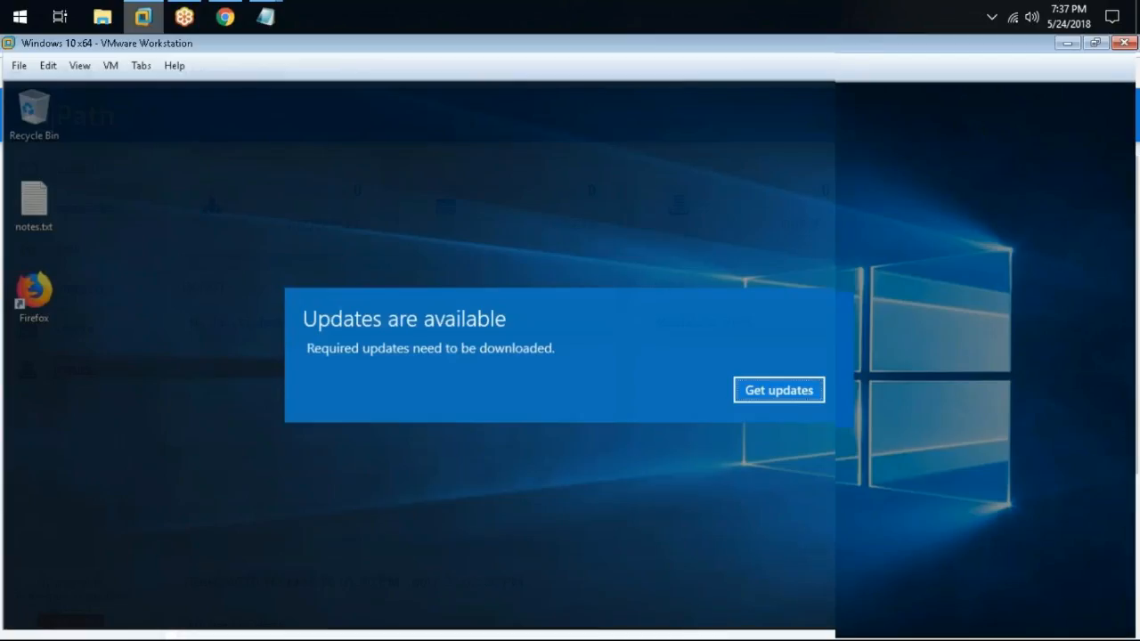
pyautogui.press('Return')
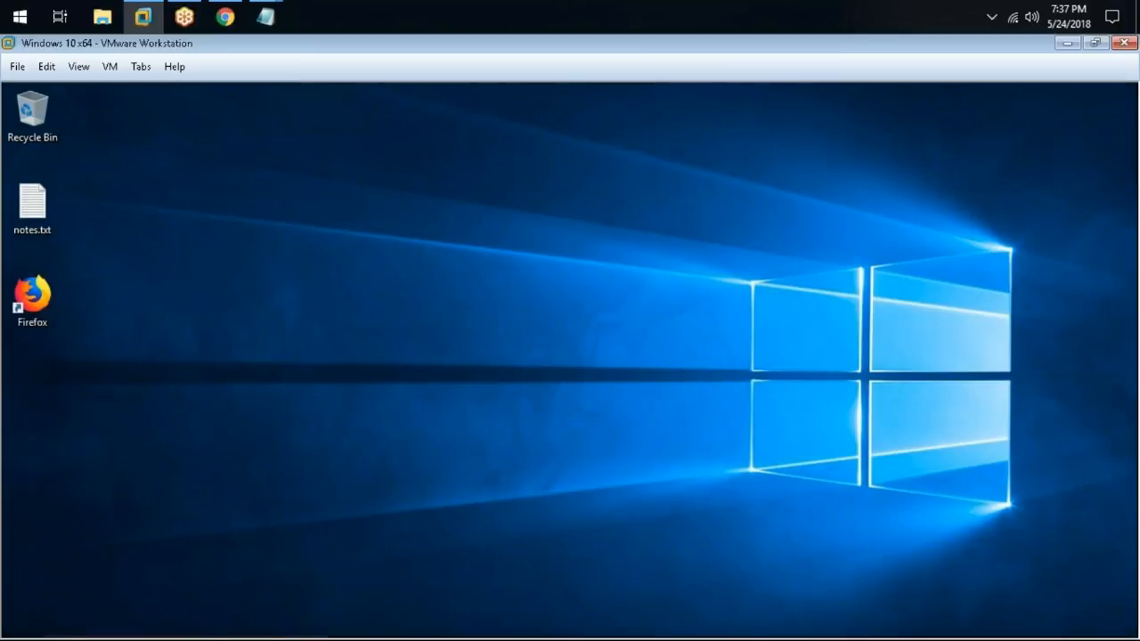
pyautogui.click(650, 119)
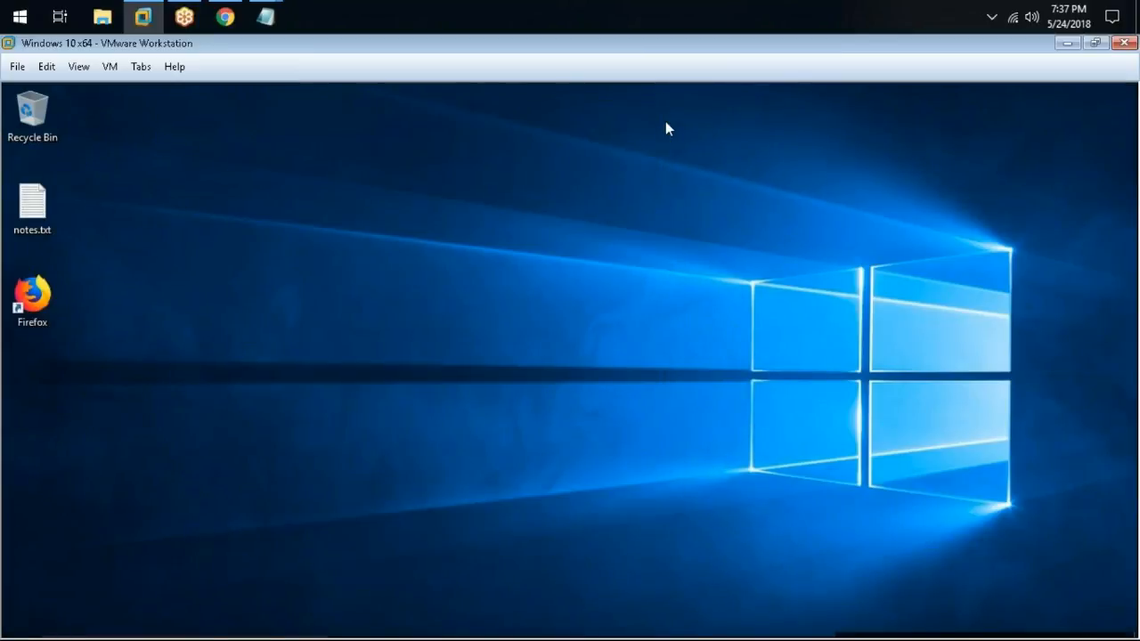
# Launch UiPath Robot from a 'uipath ro' Start menu search
pyautogui.click(22, 622)
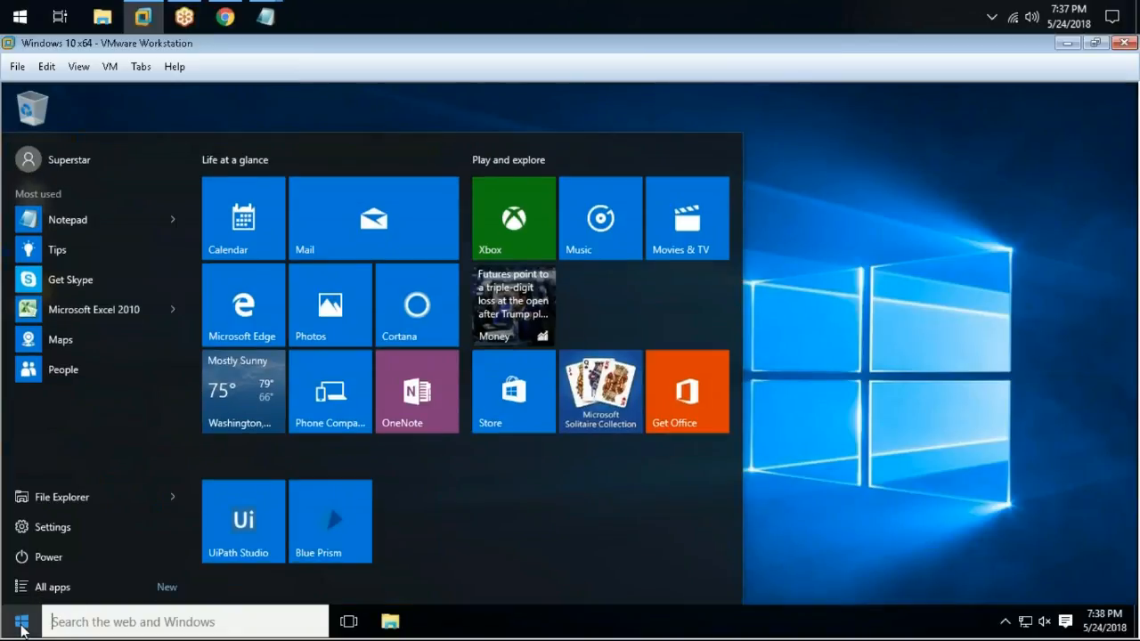
pyautogui.write('uipath ro')
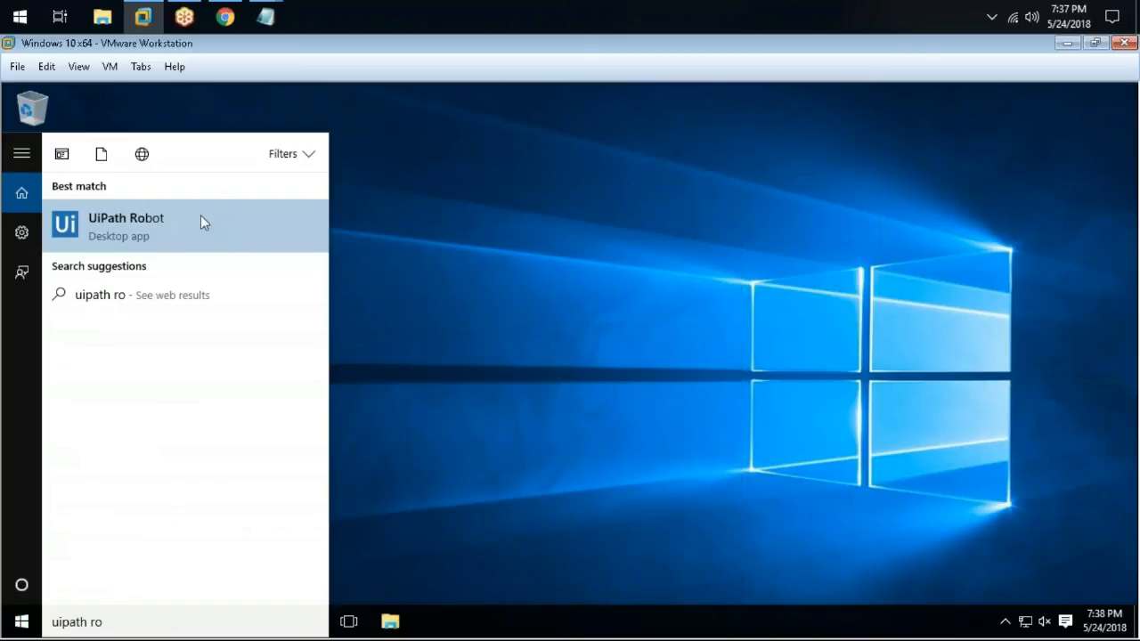
pyautogui.click(201, 222)
# Launch UiPath Studio from a 'uipath stu' Start menu search
pyautogui.press('super')
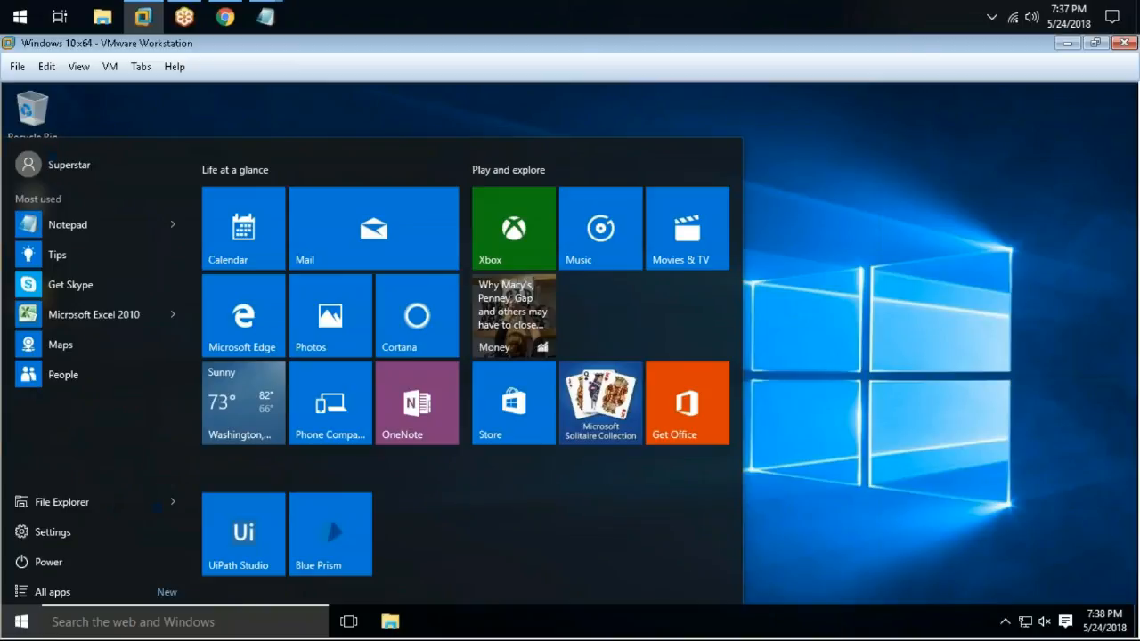
pyautogui.write('uipath')
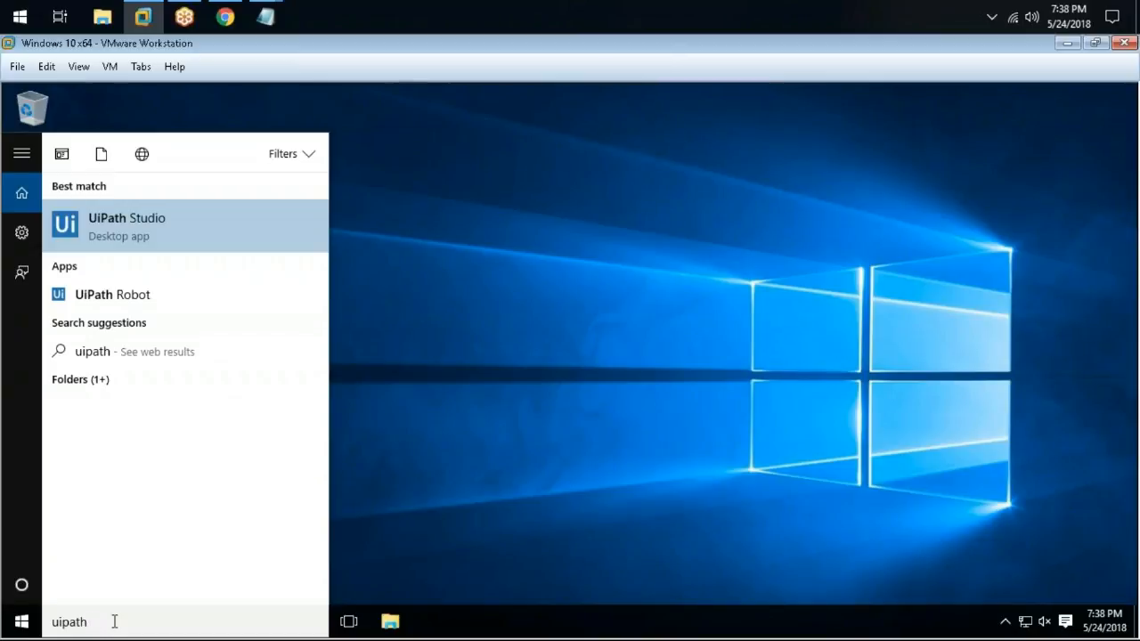
pyautogui.write('stu')
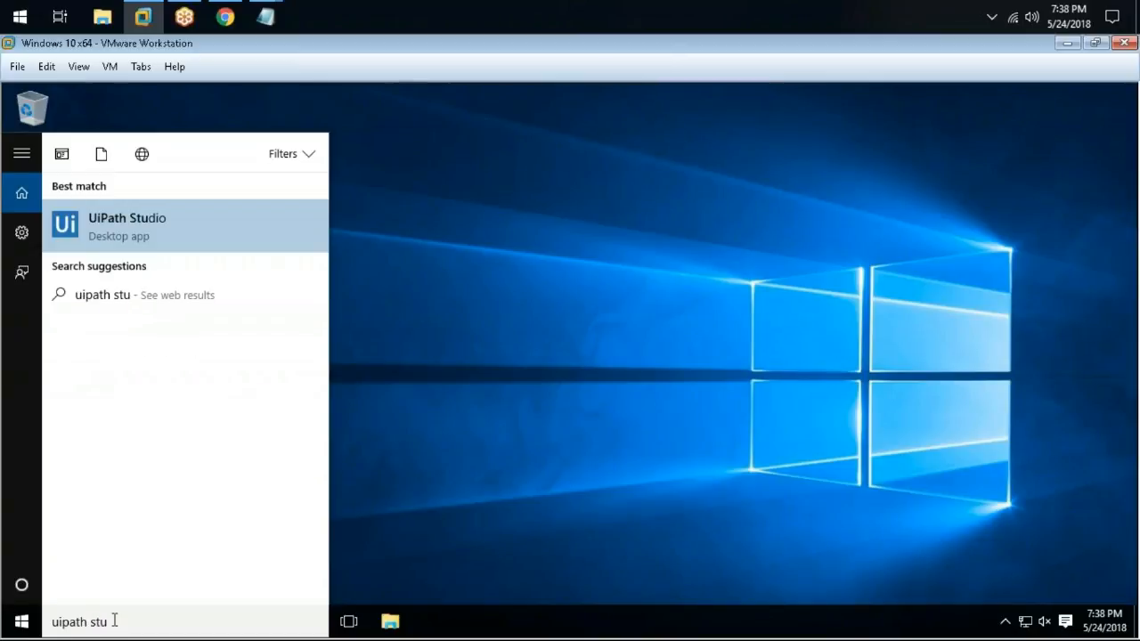
pyautogui.click(151, 224)
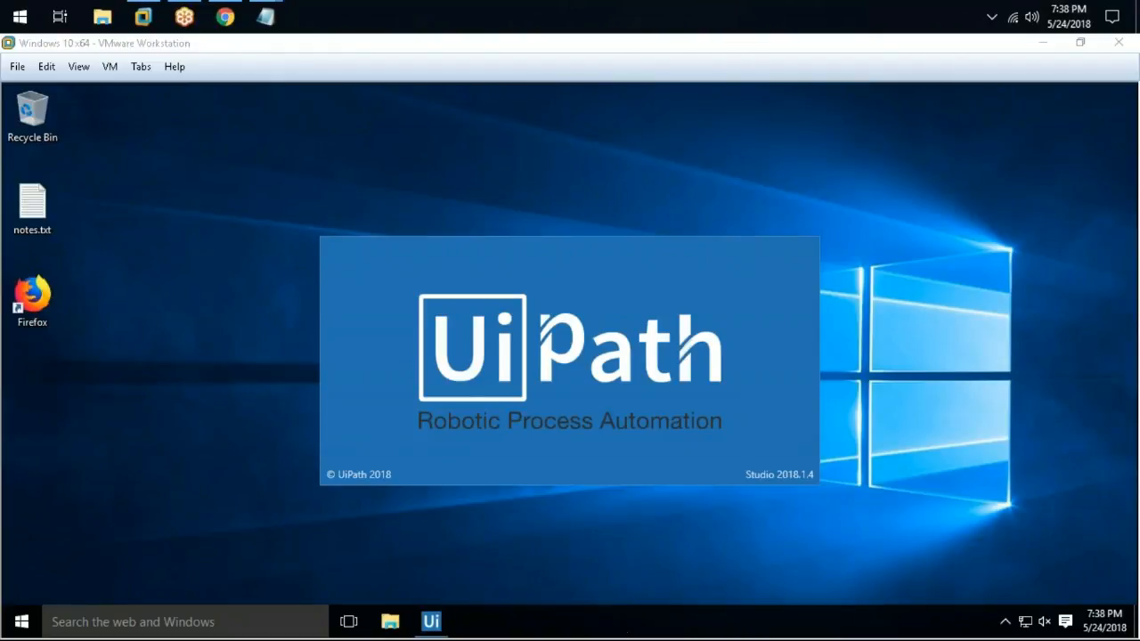
# Open UiPath Robot Settings from the robot's system tray panel
pyautogui.click(547, 169)
pyautogui.click(1004, 621)
pyautogui.click(1021, 587)
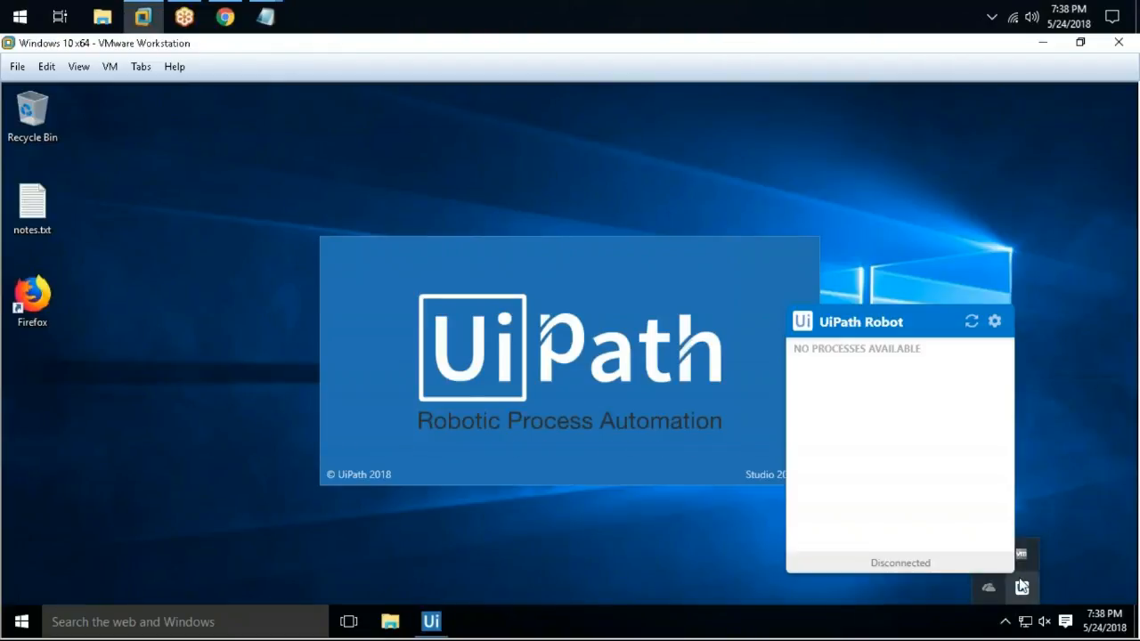
pyautogui.click(994, 320)
pyautogui.click(1039, 336)
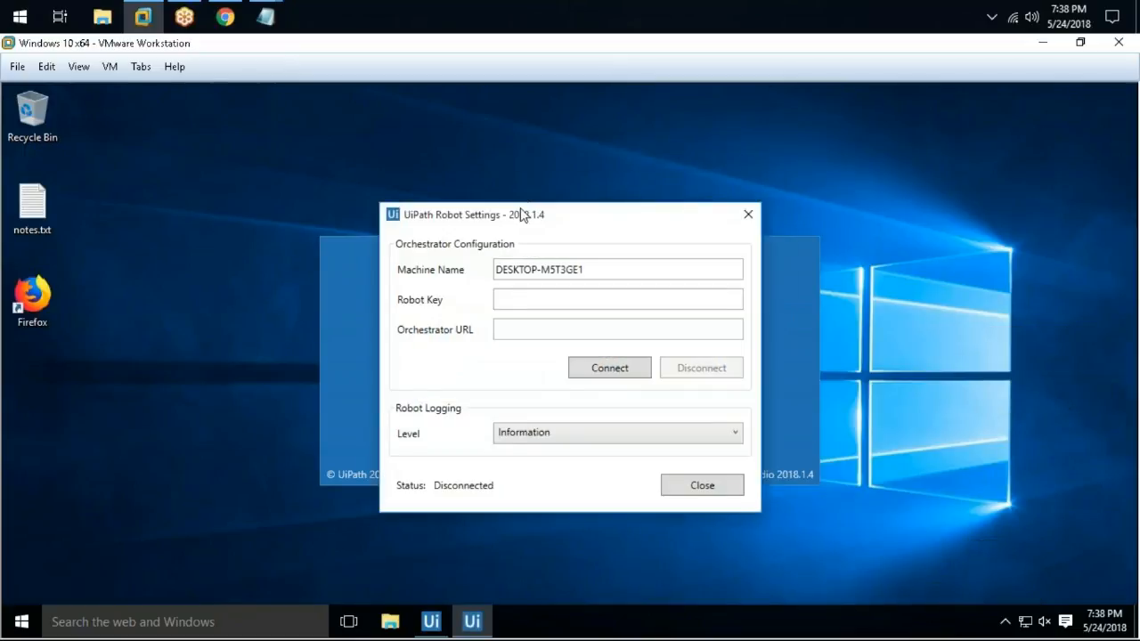
# Select the robot's Machine Name value, then open Orchestrator's Robots page
pyautogui.moveTo(522, 214); pyautogui.dragTo(566, 164)
pyautogui.moveTo(660, 218); pyautogui.dragTo(457, 223)
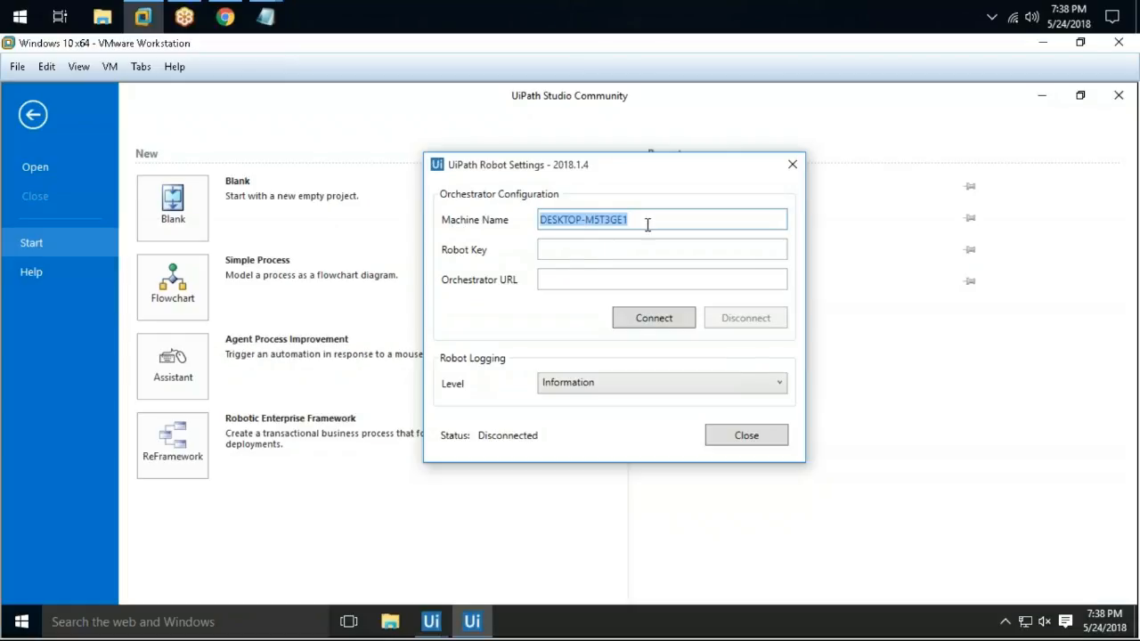
pyautogui.click(677, 224)
pyautogui.hotkey('ctrl', 'a')
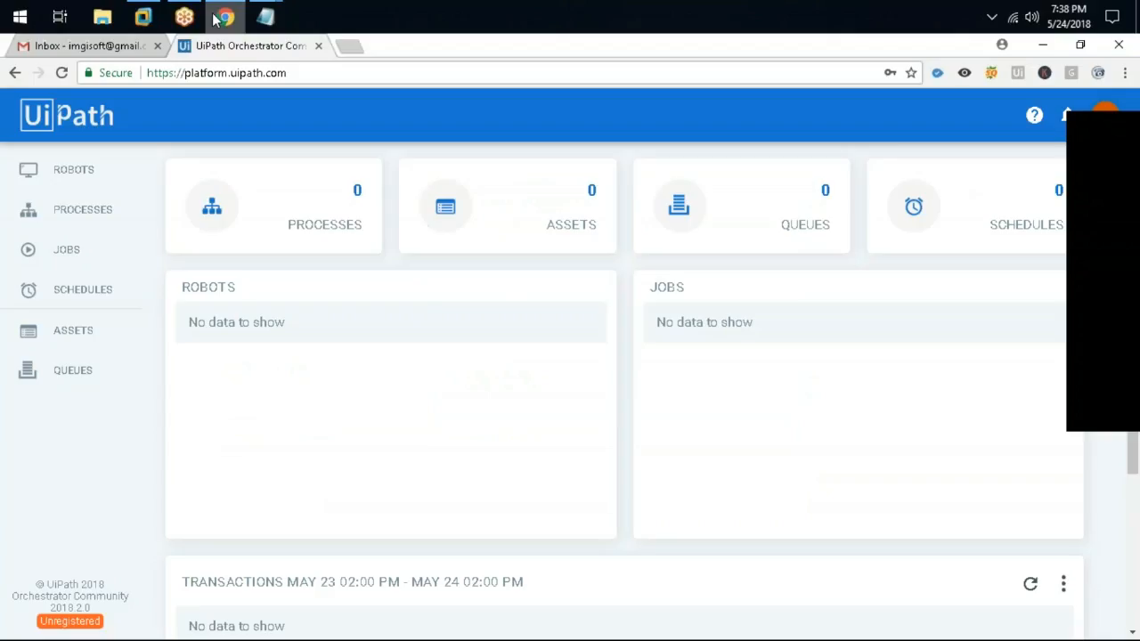
pyautogui.click(225, 16)
pyautogui.click(84, 167)
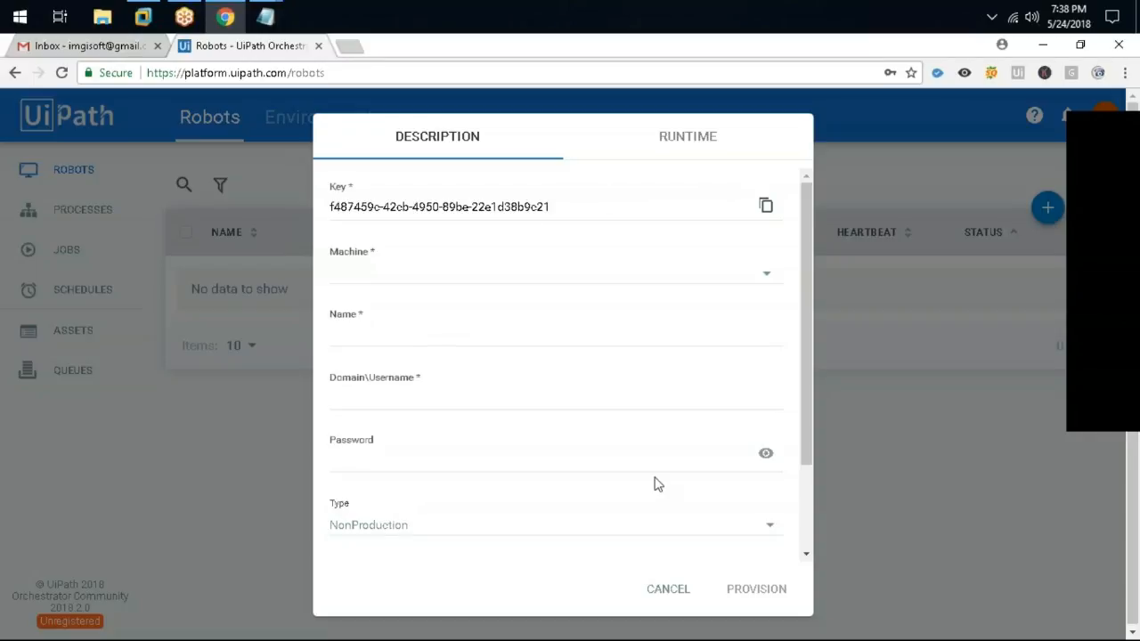
# Clear the wrongly pasted text from the new robot's Machine field
pyautogui.scroll(-2, 512, 335)
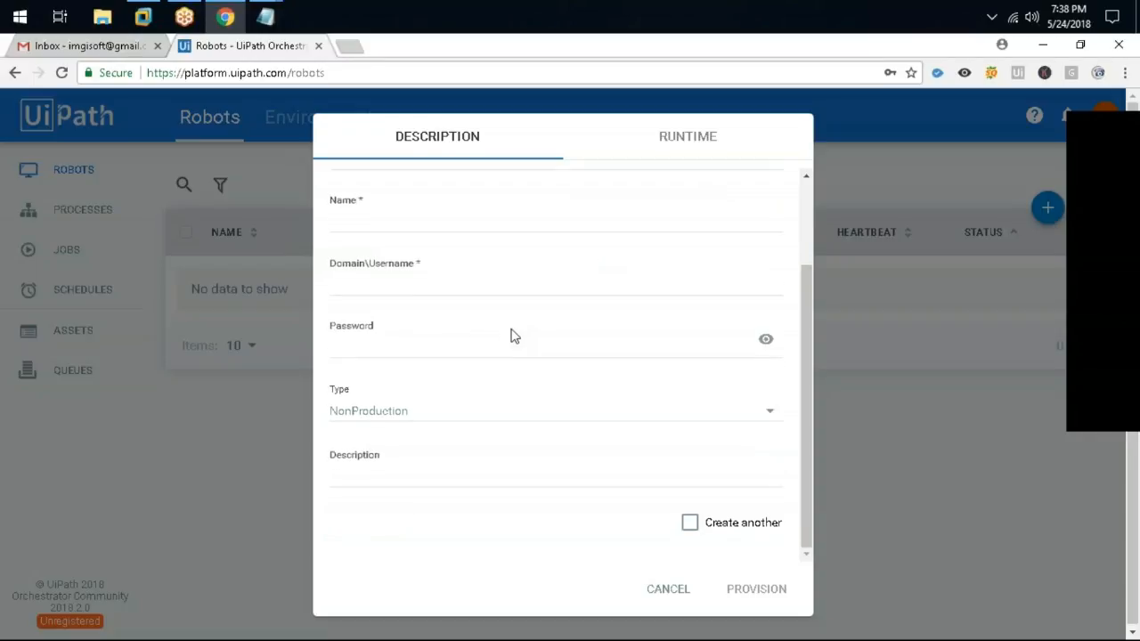
pyautogui.scroll(2, 521, 316)
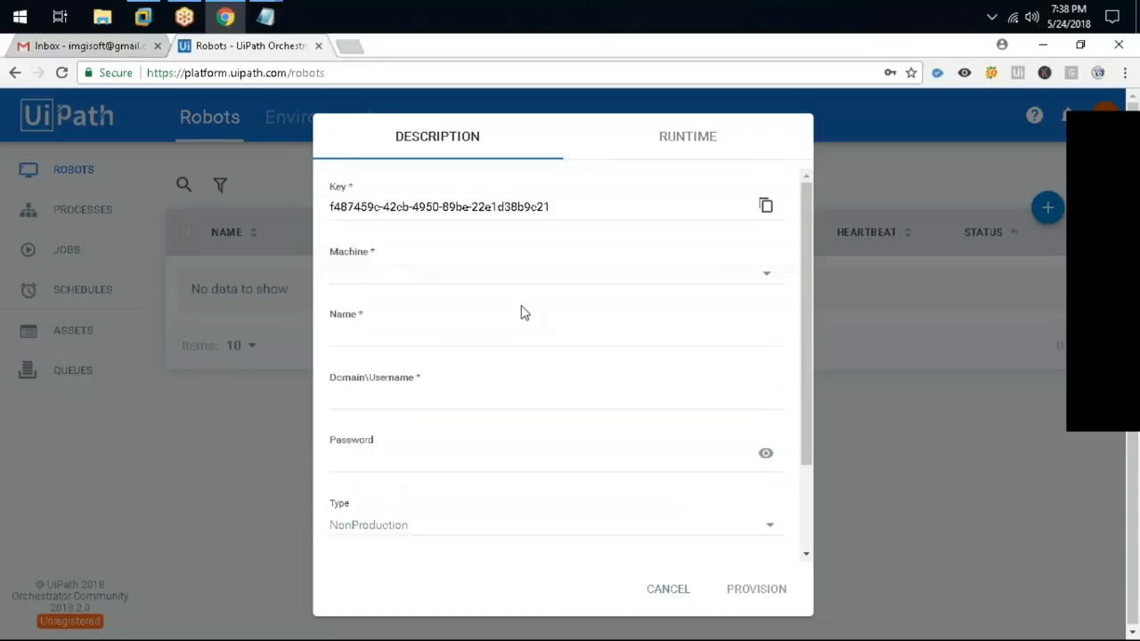
pyautogui.click(370, 277)
pyautogui.click(765, 280)
pyautogui.hotkey('ctrl', 'v')
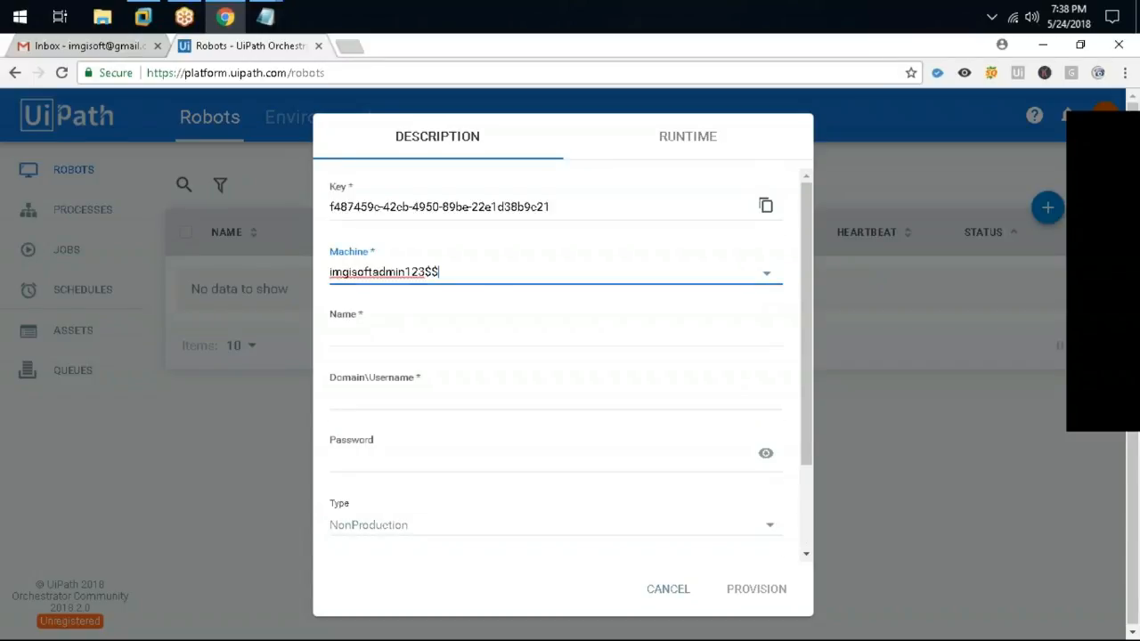
pyautogui.hotkey('ctrl', 'a')
pyautogui.press('BackSpace')
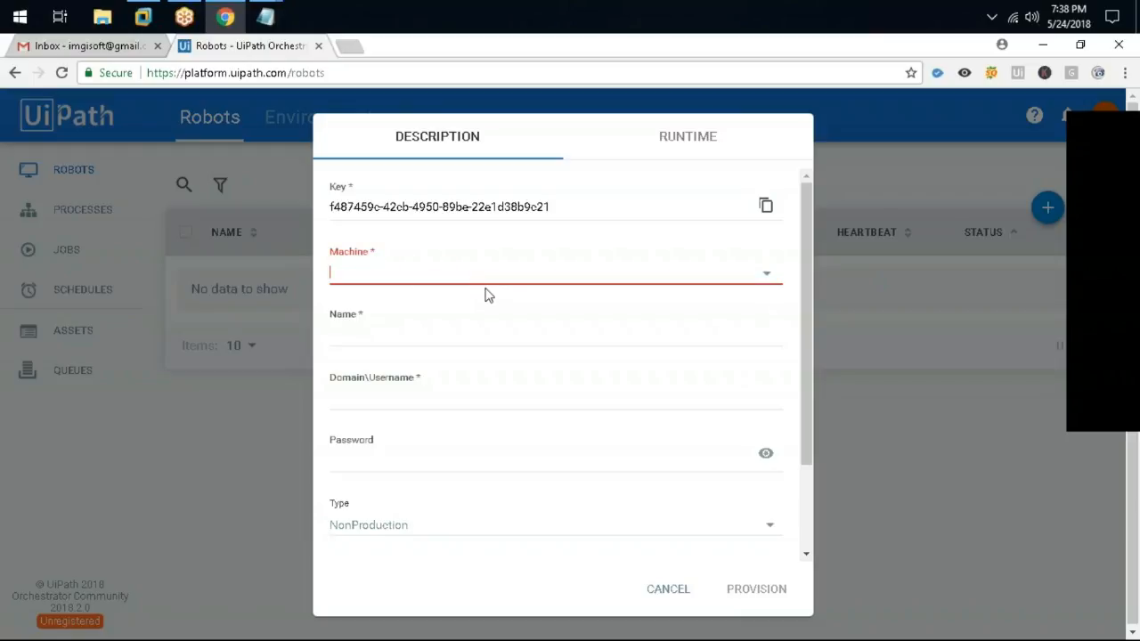
pyautogui.click(440, 329)
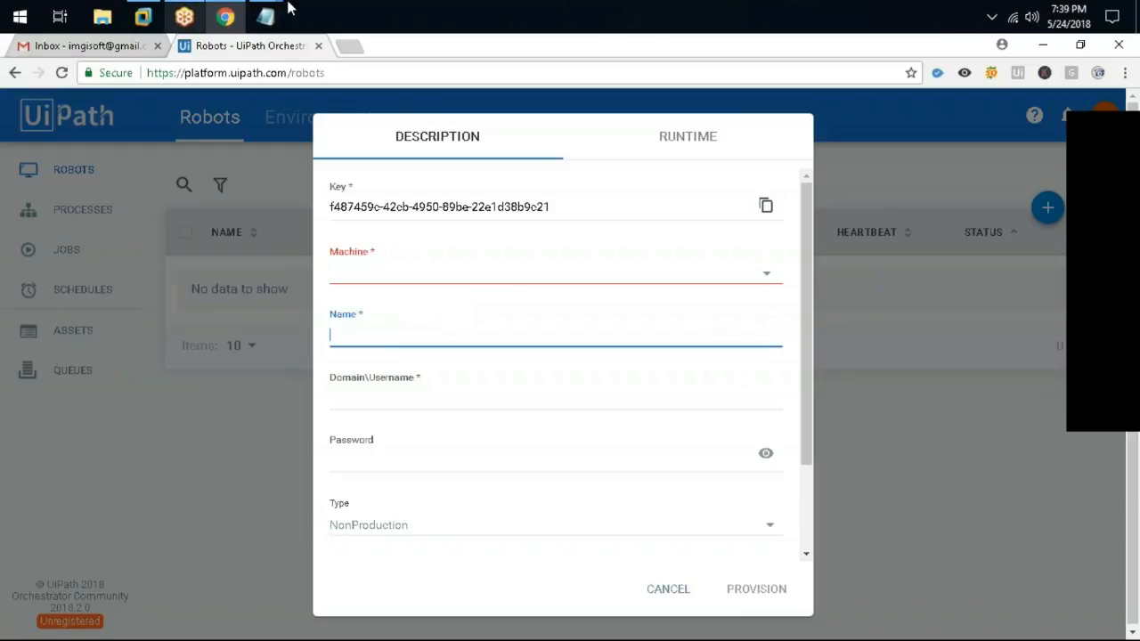
# Copy the machine name DESKTOP-M5T3GE1 from Robot Settings into Orchestrator's Machine field
pyautogui.click(227, 17)
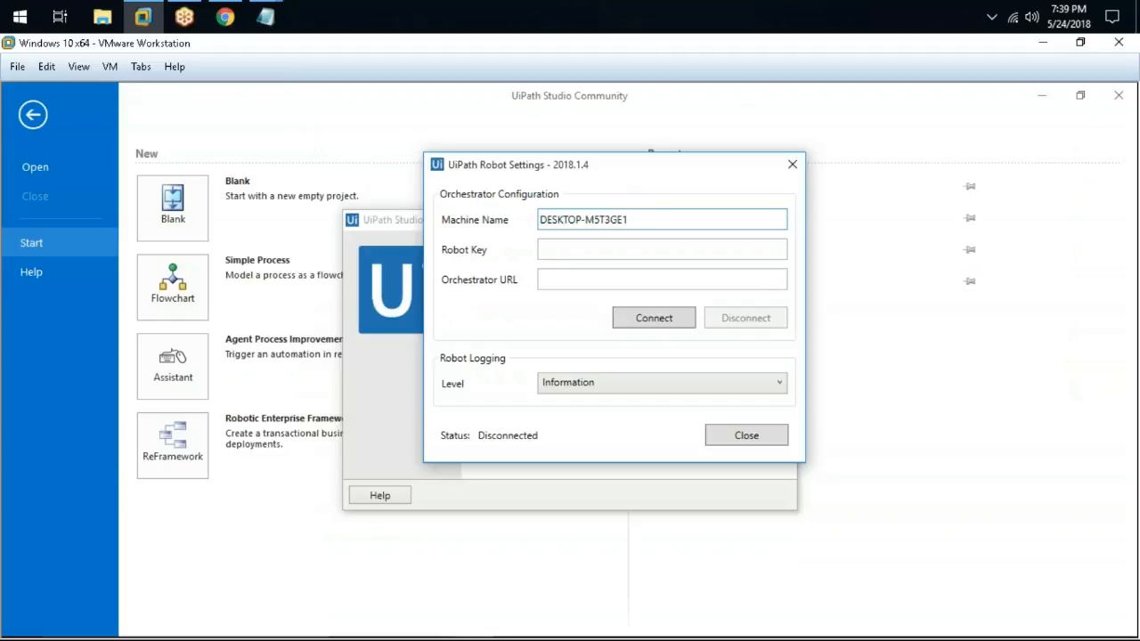
pyautogui.rightClick(580, 223)
pyautogui.click(623, 255)
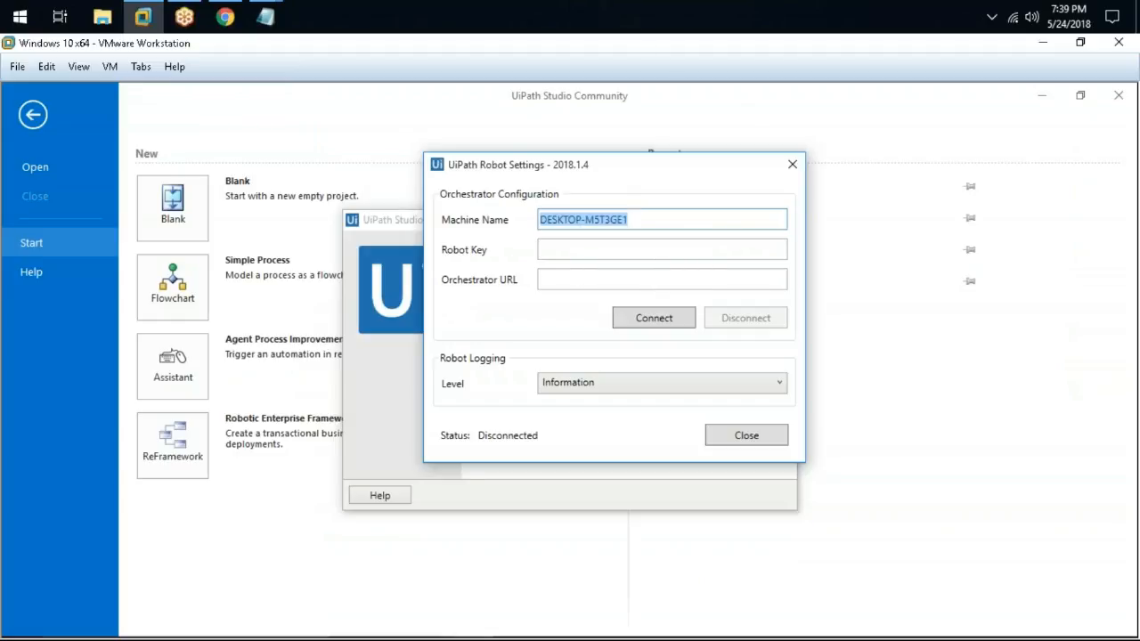
pyautogui.click(226, 17)
pyautogui.click(420, 276)
pyautogui.rightClick(423, 276)
pyautogui.click(474, 371)
pyautogui.click(451, 329)
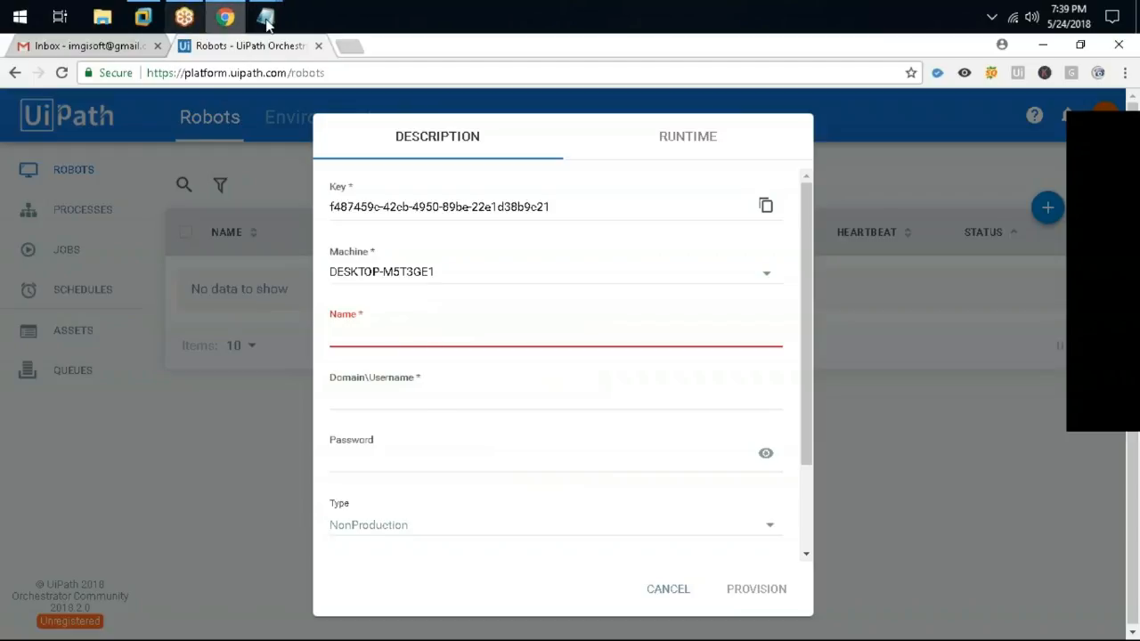
# Return to the VM and bring the UiPath Studio window forward
pyautogui.click(153, 15)
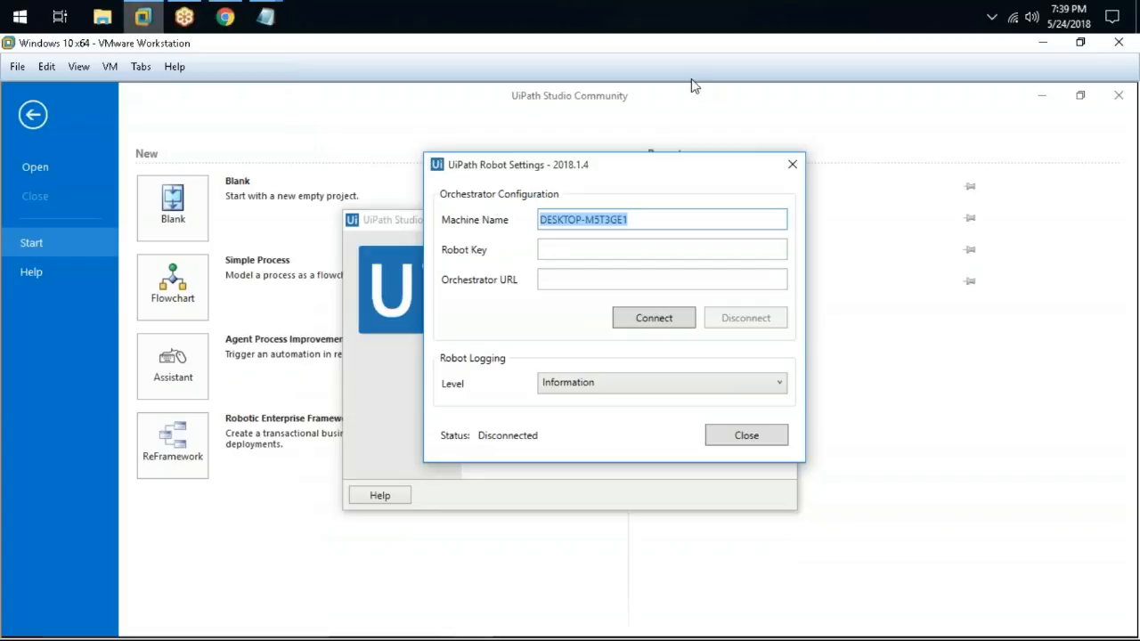
pyautogui.click(378, 308)
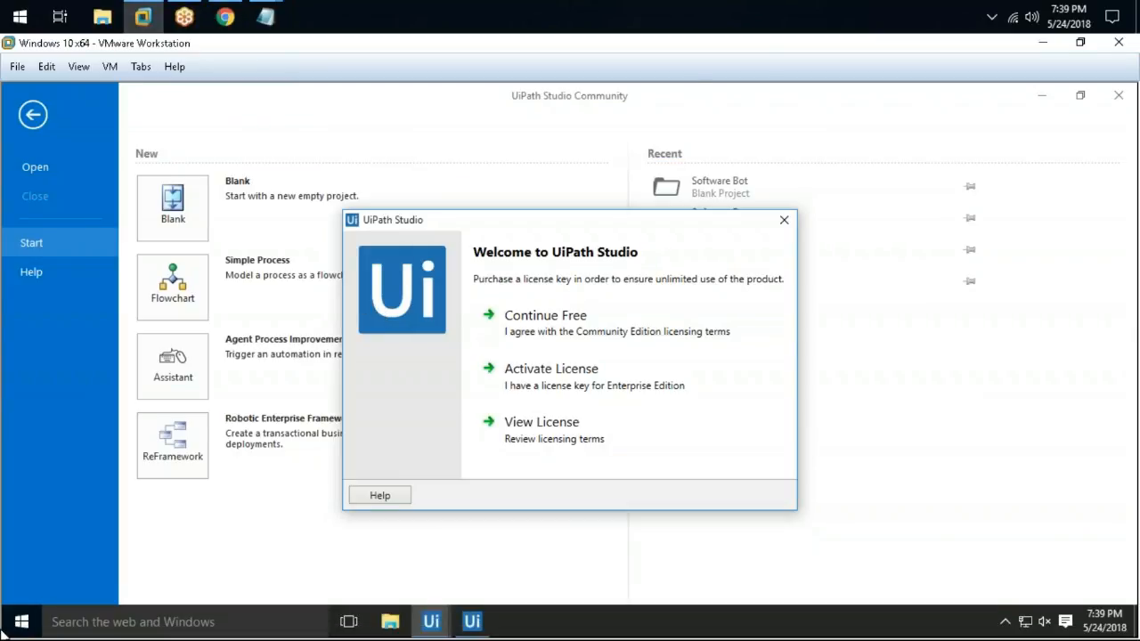
pyautogui.click(20, 623)
# Open Command Prompt and run hostname and whoami to show the machine and user names
pyautogui.write('cmd')
pyautogui.press('Return')
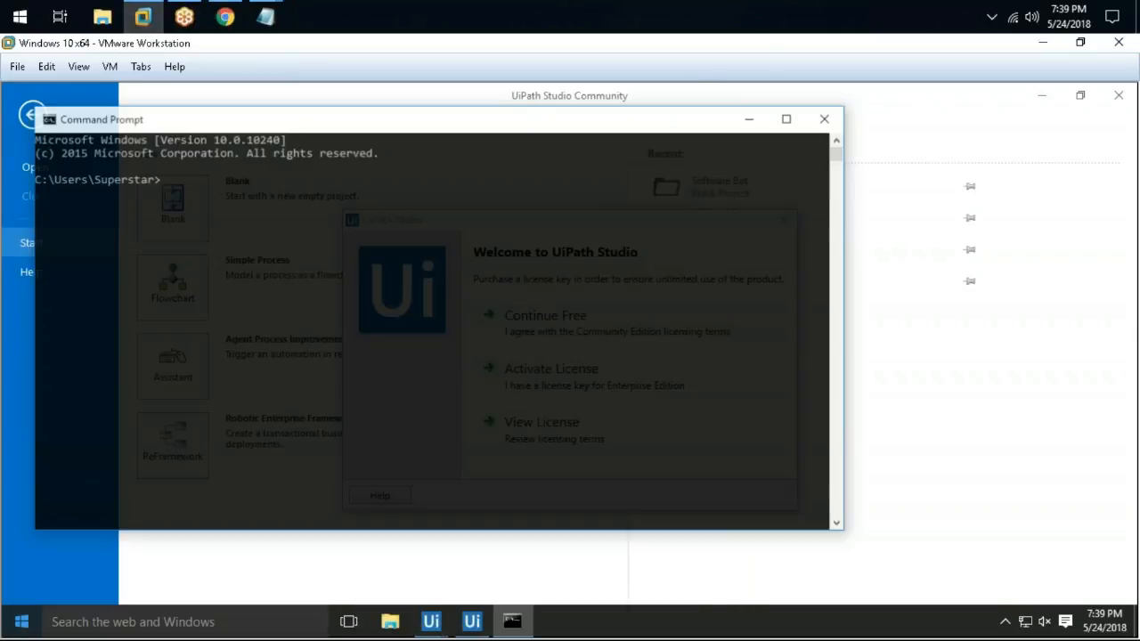
pyautogui.write('hostnma')
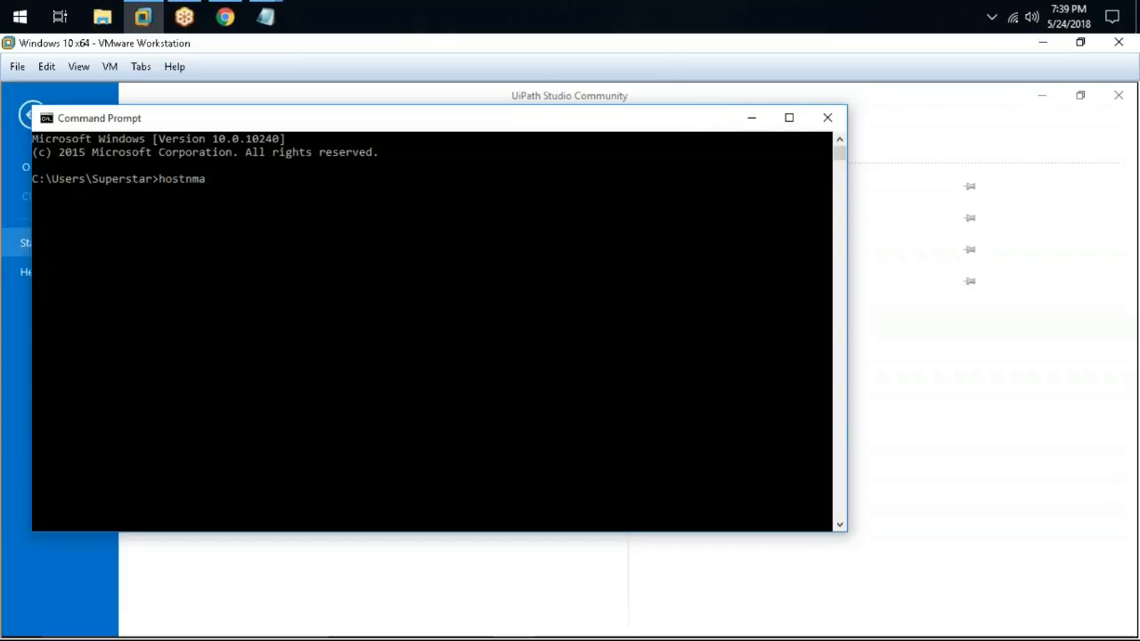
pyautogui.write('e')
pyautogui.press('Return')
pyautogui.write('cls')
pyautogui.press('Return')
pyautogui.write('whoa')
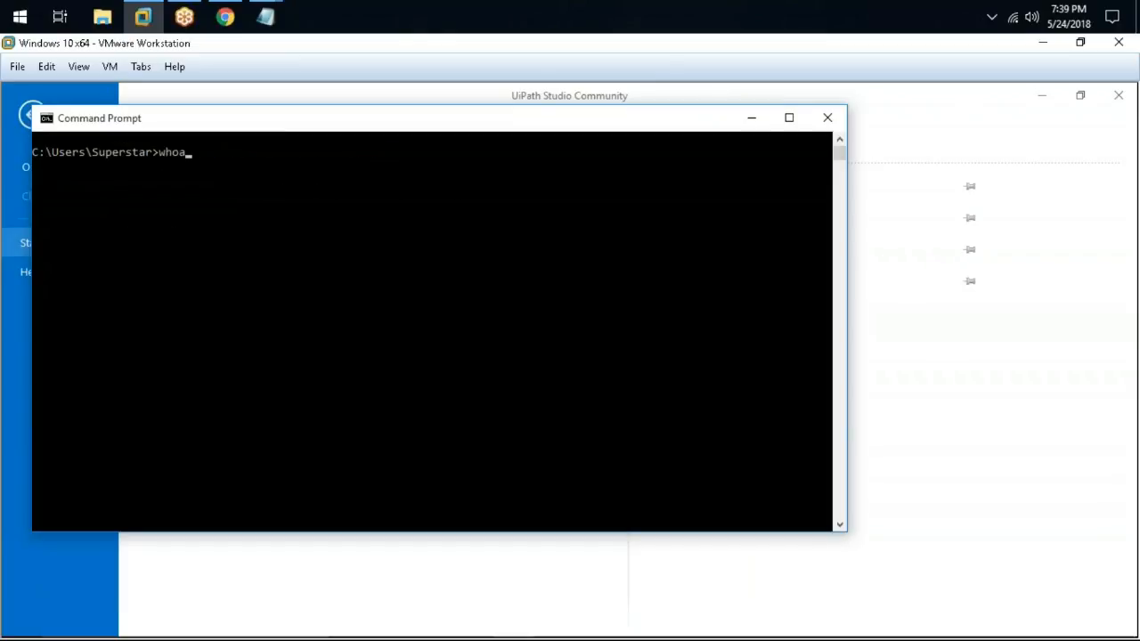
pyautogui.press('BackSpace')
pyautogui.press('BackSpace')
pyautogui.press('BackSpace')
pyautogui.write('hostname')
pyautogui.press('Return')
pyautogui.write('whoami')
pyautogui.press('Return')
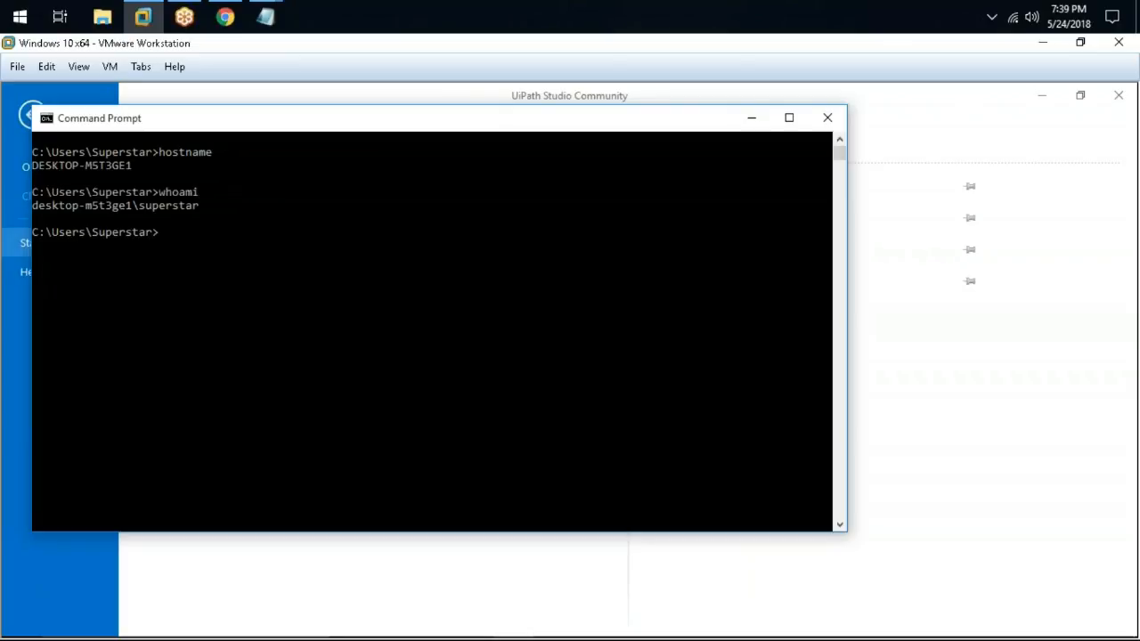
# Copy the whoami domain\username output and go back to Orchestrator
pyautogui.rightClick(52, 204)
pyautogui.press('Escape')
pyautogui.moveTo(36, 206); pyautogui.dragTo(203, 206)
pyautogui.rightClick(200, 206)
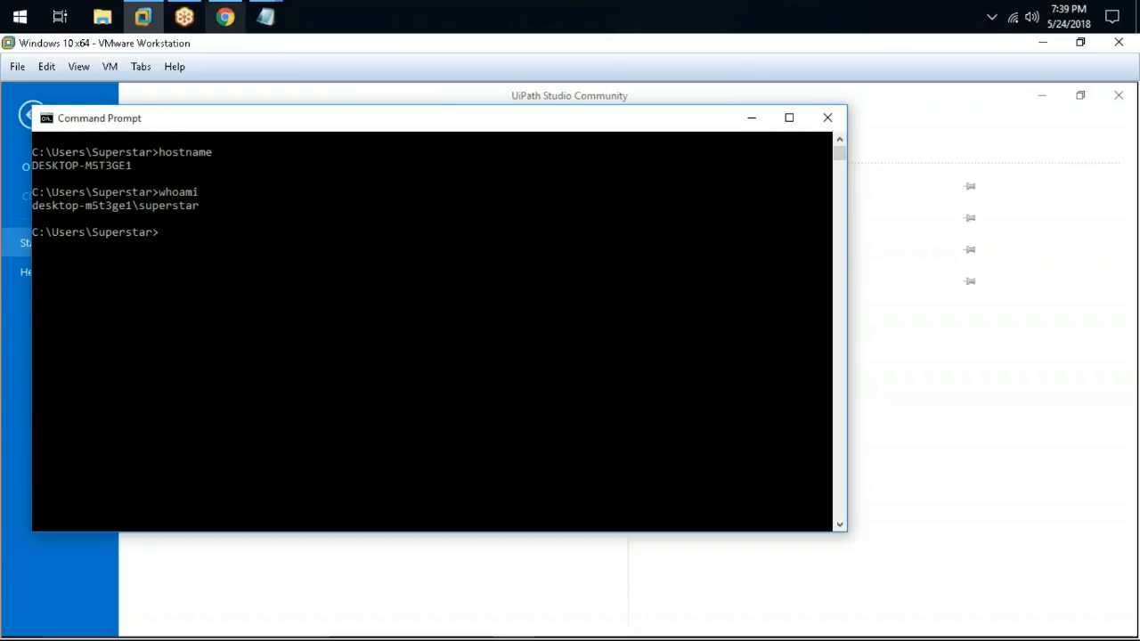
pyautogui.click(225, 17)
# Paste the VM's domain\username and name the robot Robot1
pyautogui.click(349, 398)
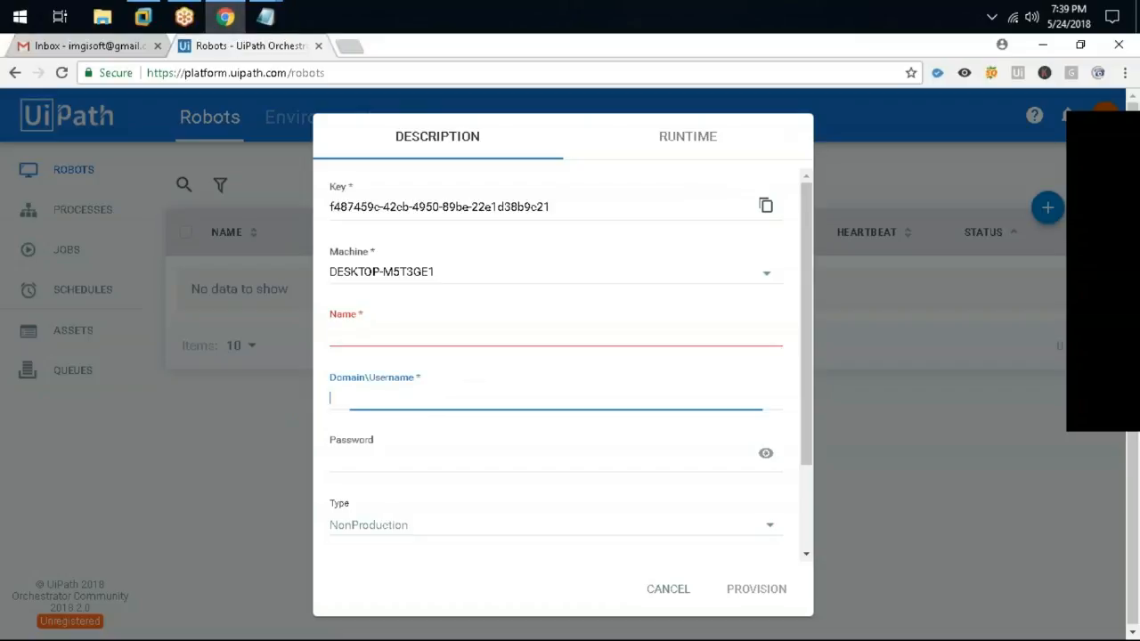
pyautogui.hotkey('ctrl', 'v')
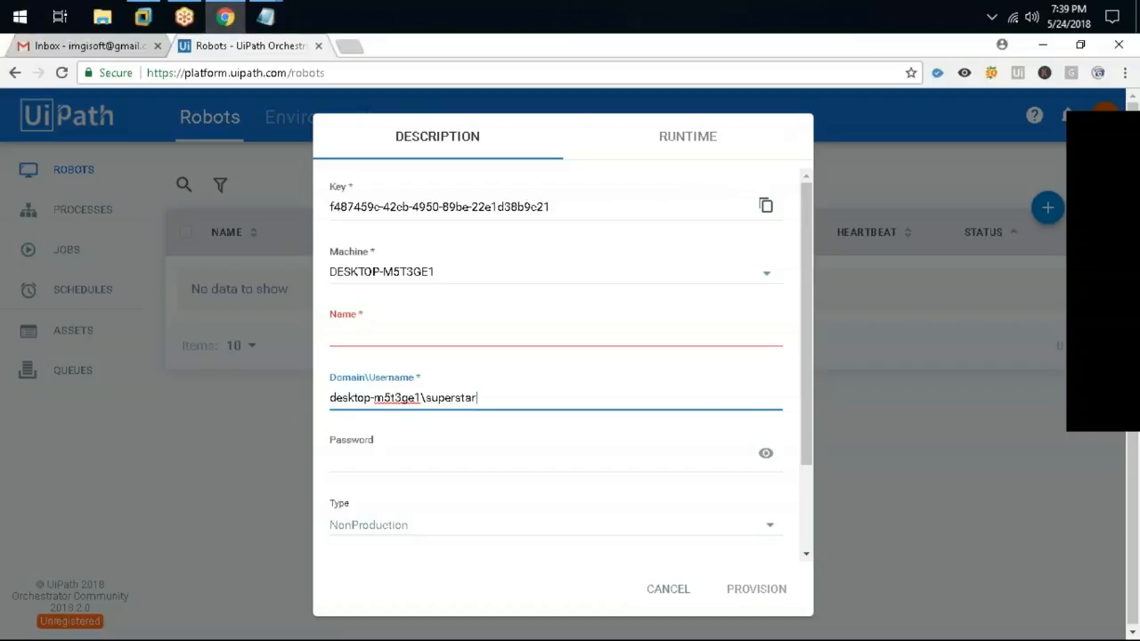
pyautogui.click(377, 330)
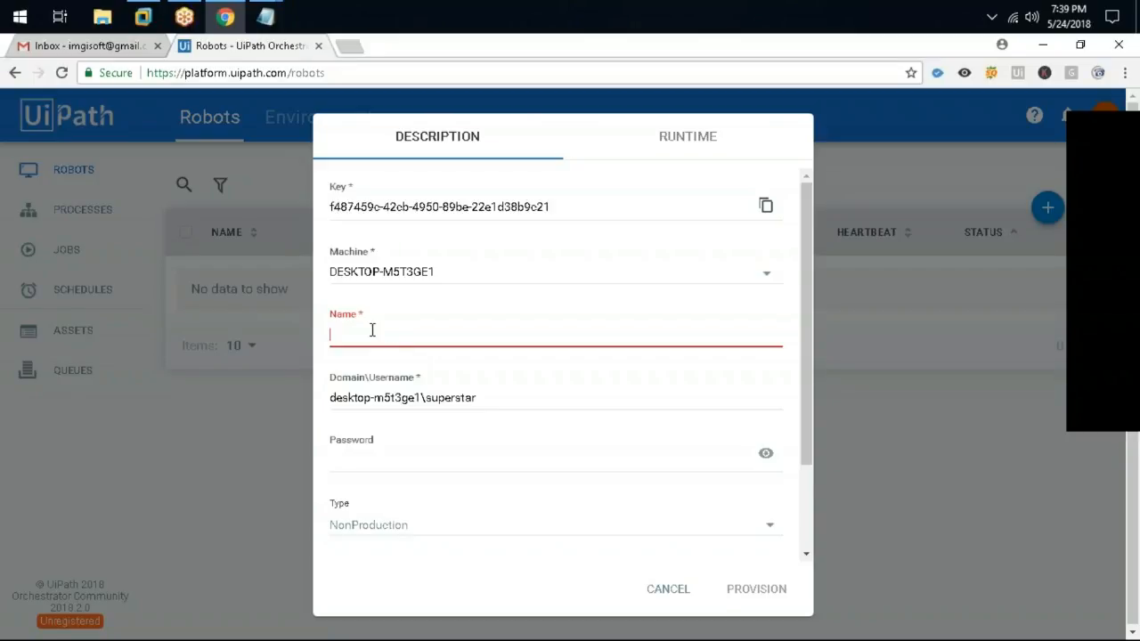
pyautogui.scroll(-2, 376, 334)
pyautogui.scroll(2, 426, 335)
pyautogui.write('robot1')
pyautogui.press('BackSpace')
pyautogui.press('BackSpace')
pyautogui.press('BackSpace')
pyautogui.press('BackSpace')
pyautogui.press('BackSpace')
pyautogui.press('BackSpace')
pyautogui.write('Robot1')
# Enter the robot's password and the description 'This is demo robot'
pyautogui.scroll(-2, 415, 329)
pyautogui.click(415, 346)
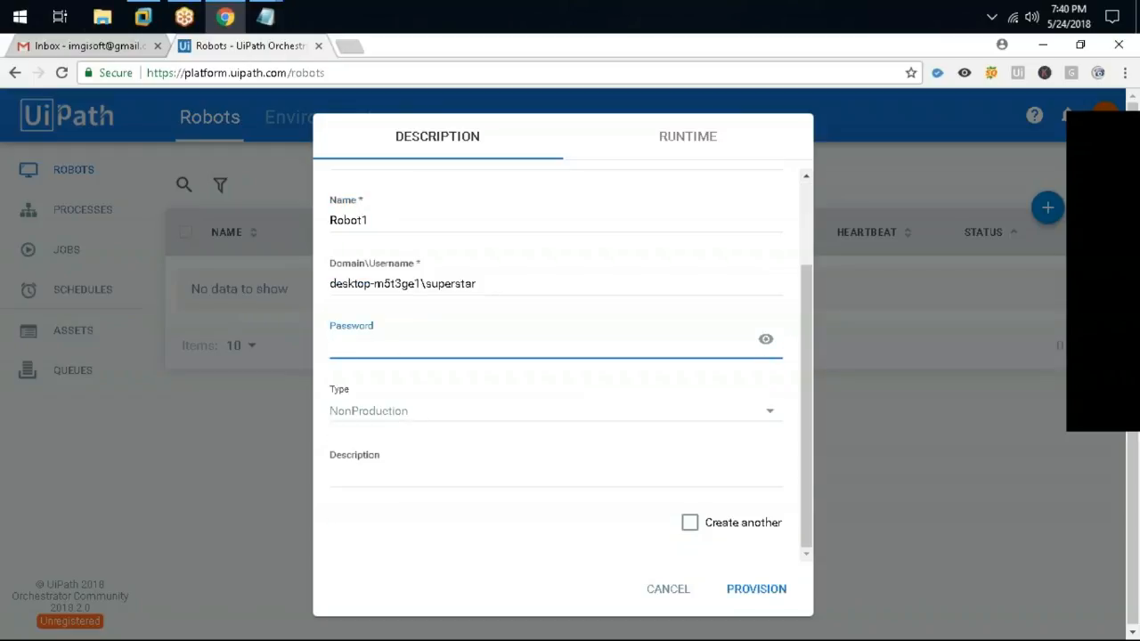
pyautogui.write('12')
pyautogui.hotkey('ctrl', 'a')
pyautogui.press('BackSpace')
pyautogui.write('123')
pyautogui.click(492, 486)
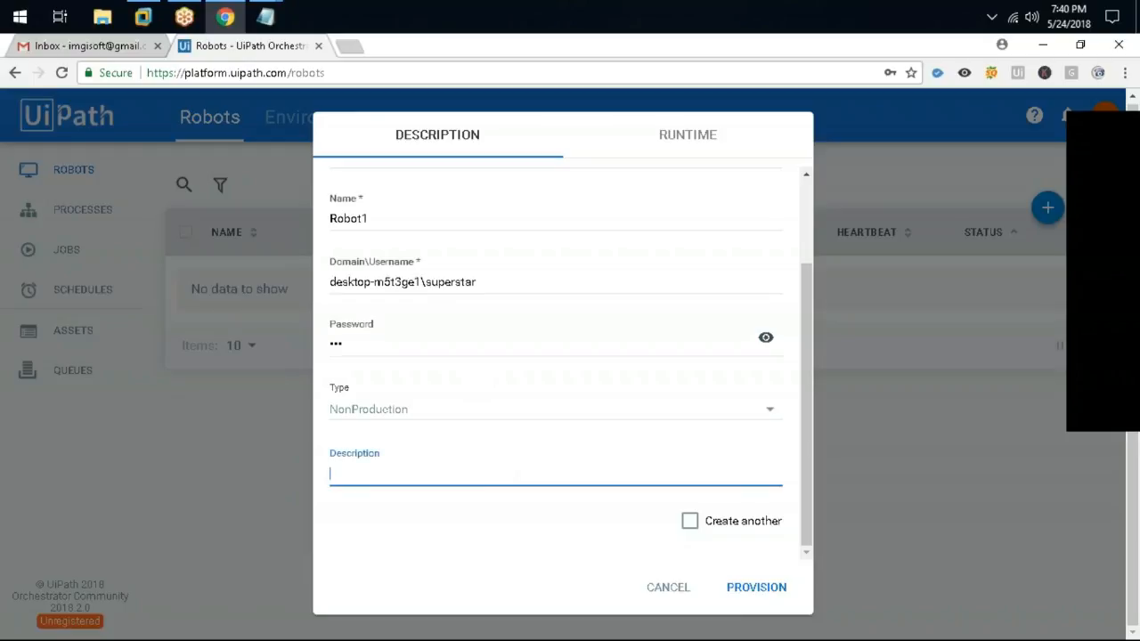
pyautogui.write('This is demo robot')
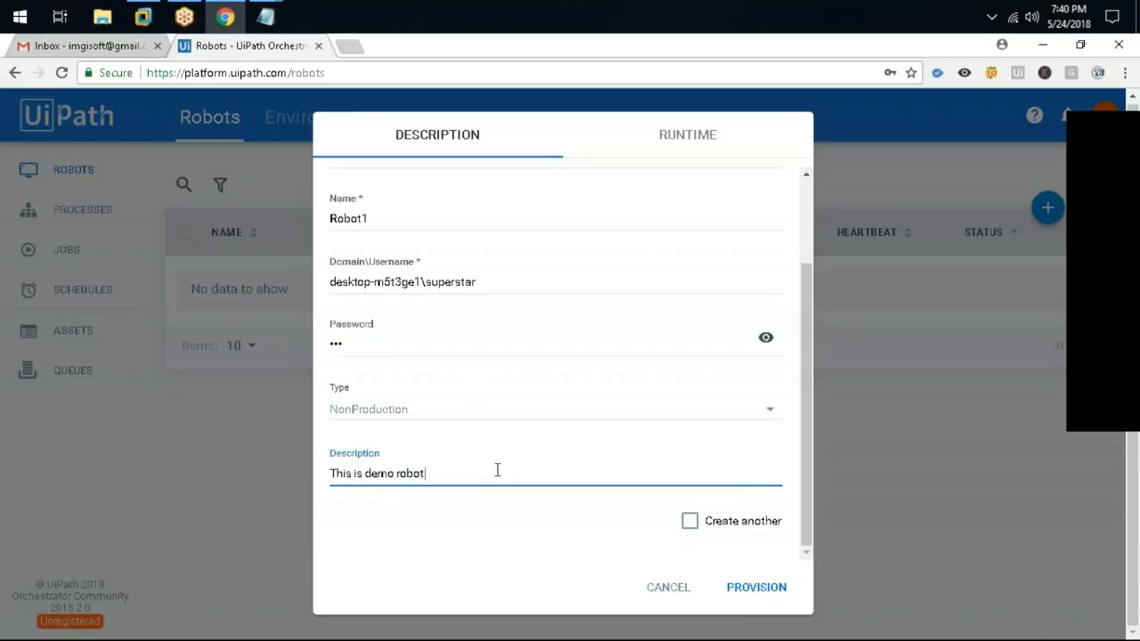
# Set the robot Type to Development
pyautogui.scroll(2, 496, 427)
pyautogui.scroll(-2, 483, 427)
pyautogui.scroll(2, 457, 374)
pyautogui.scroll(-2, 428, 401)
pyautogui.click(427, 409)
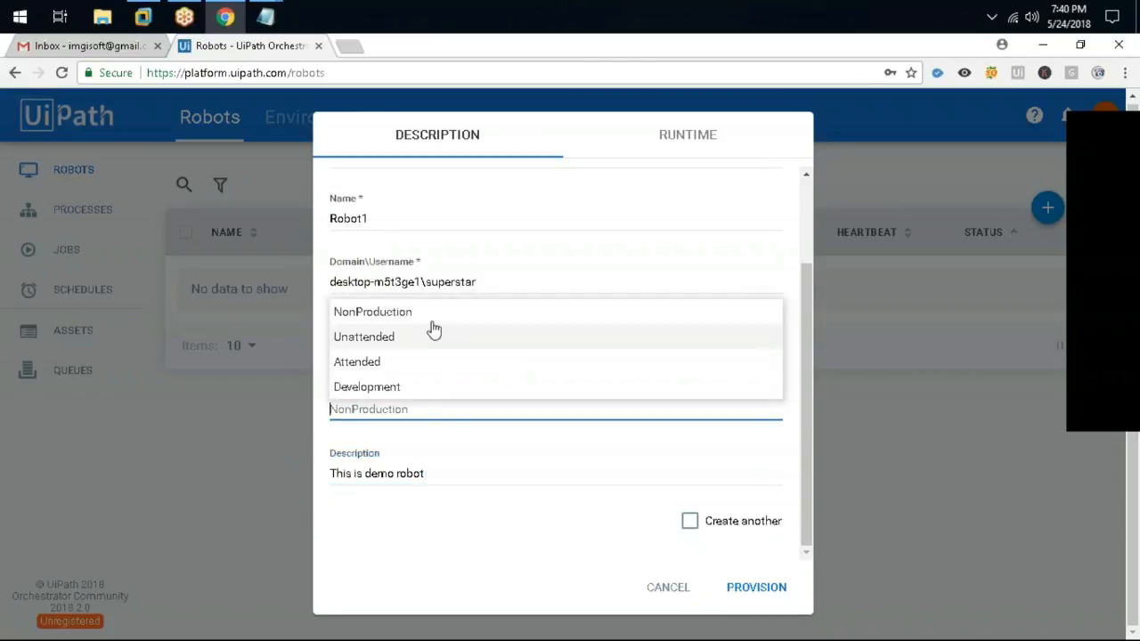
pyautogui.click(397, 389)
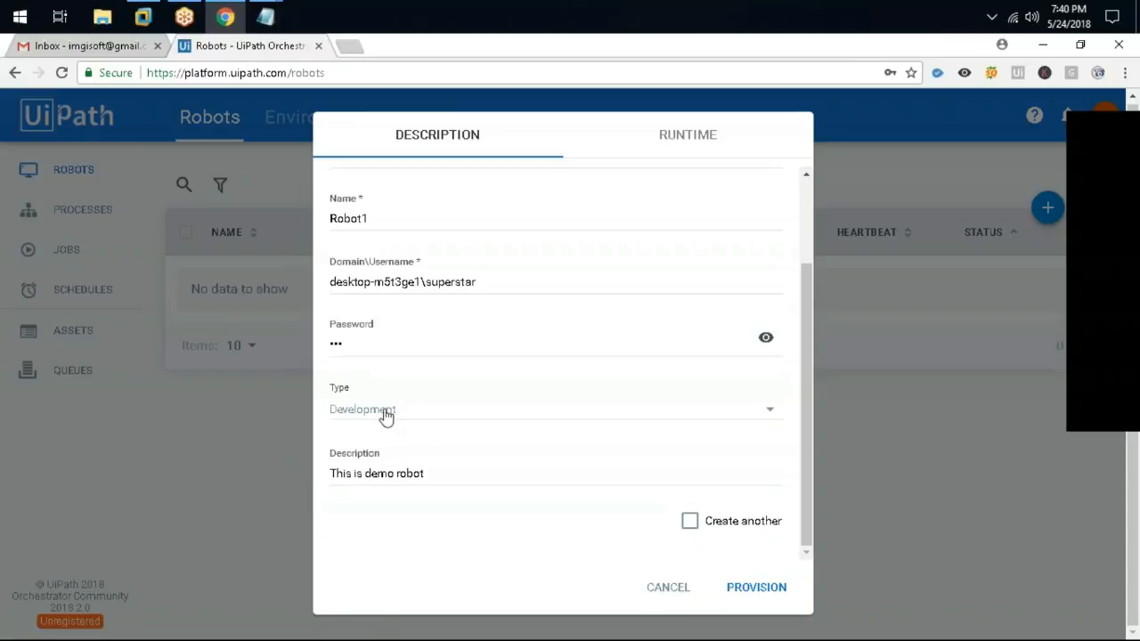
pyautogui.click(1129, 379)
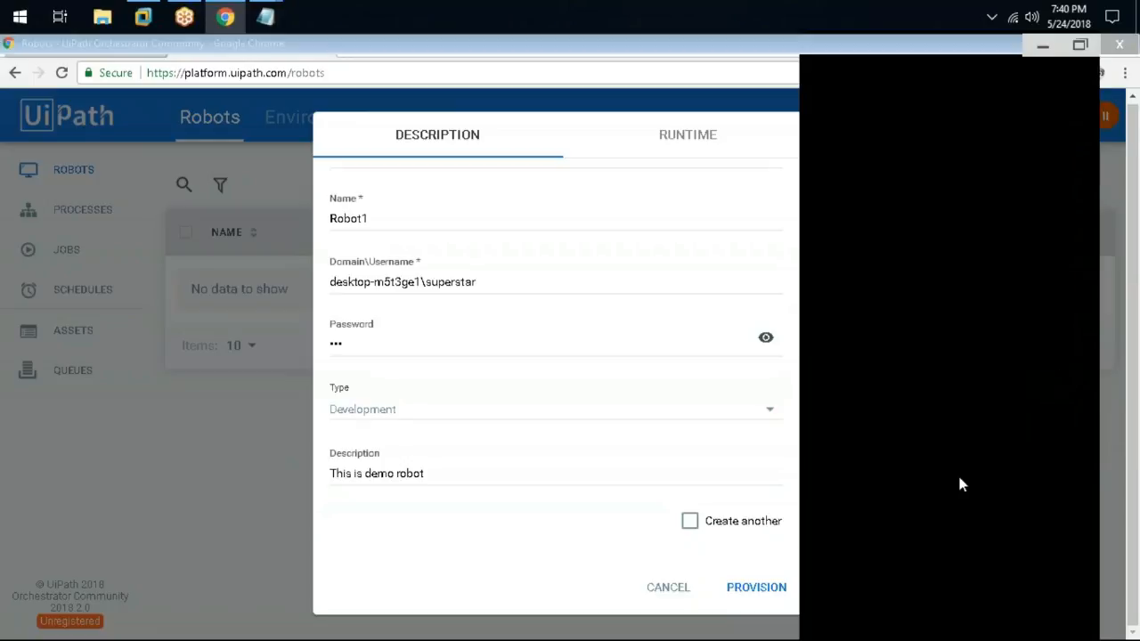
pyautogui.click(910, 632)
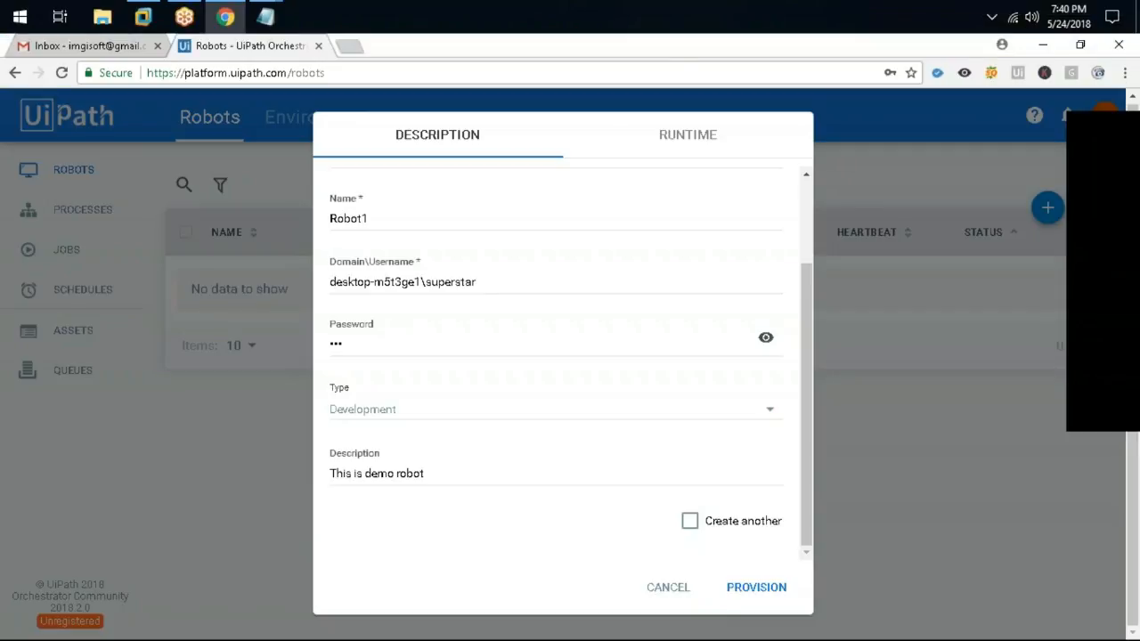
pyautogui.click(443, 406)
pyautogui.click(442, 392)
# Review the filled fields, then switch to the VM and bring UiPath Studio forward
pyautogui.moveTo(354, 345); pyautogui.dragTo(268, 347)
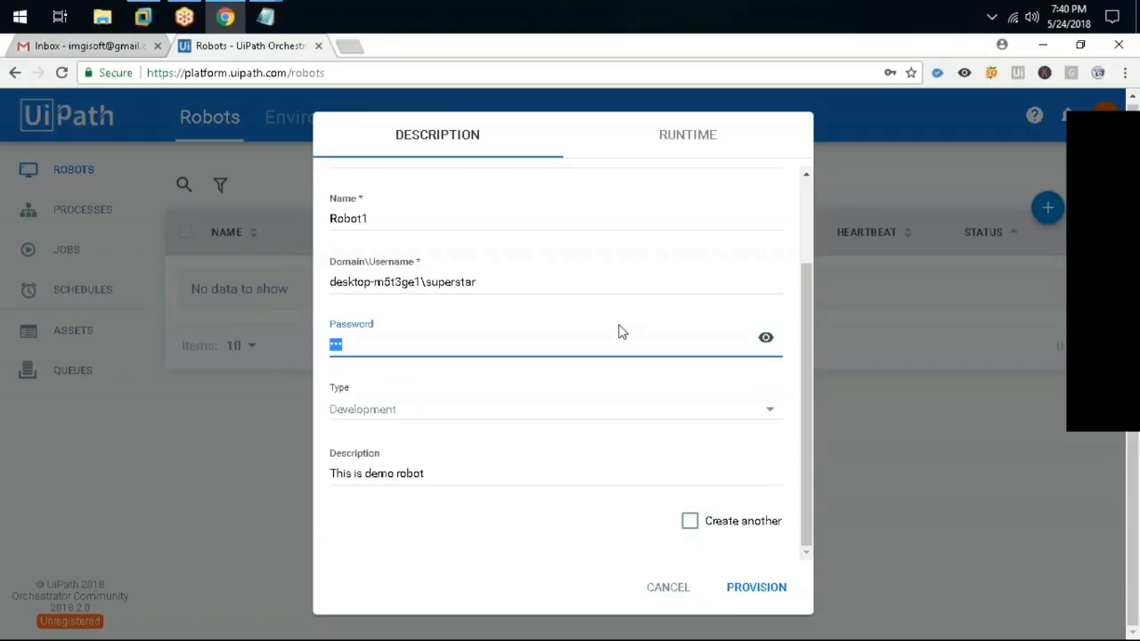
pyautogui.scroll(2, 620, 331)
pyautogui.moveTo(483, 396); pyautogui.dragTo(257, 419)
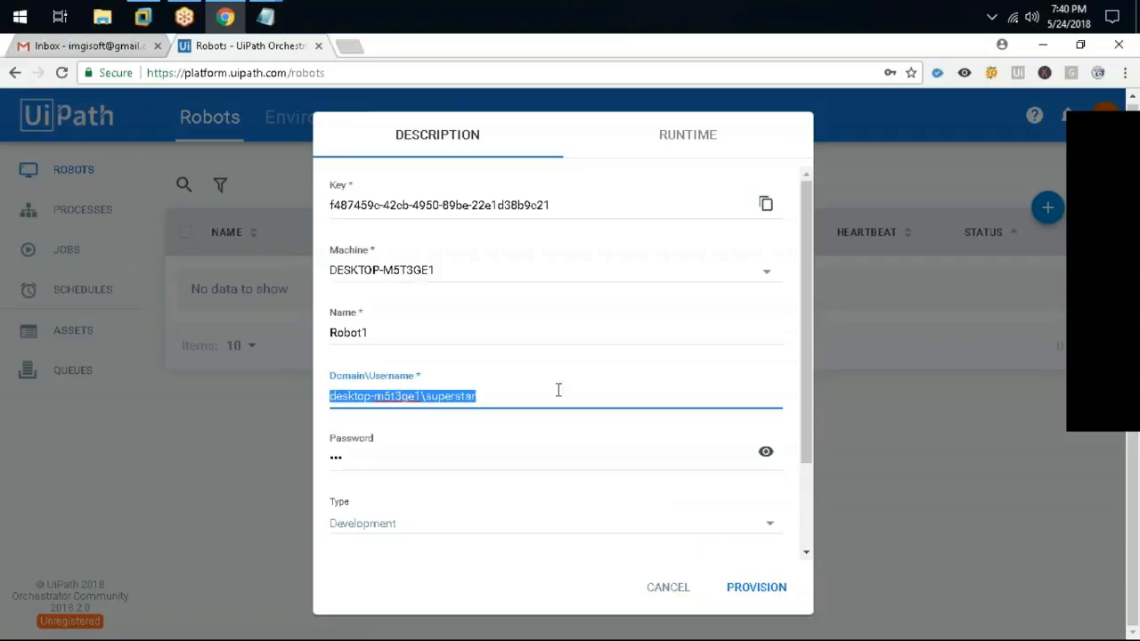
pyautogui.click(529, 390)
pyautogui.click(142, 16)
pyautogui.moveTo(151, 119); pyautogui.dragTo(219, 291)
pyautogui.click(610, 263)
# Choose Continue Free in Studio, minimize it, shift Command Prompt up, and return to Orchestrator
pyautogui.click(546, 321)
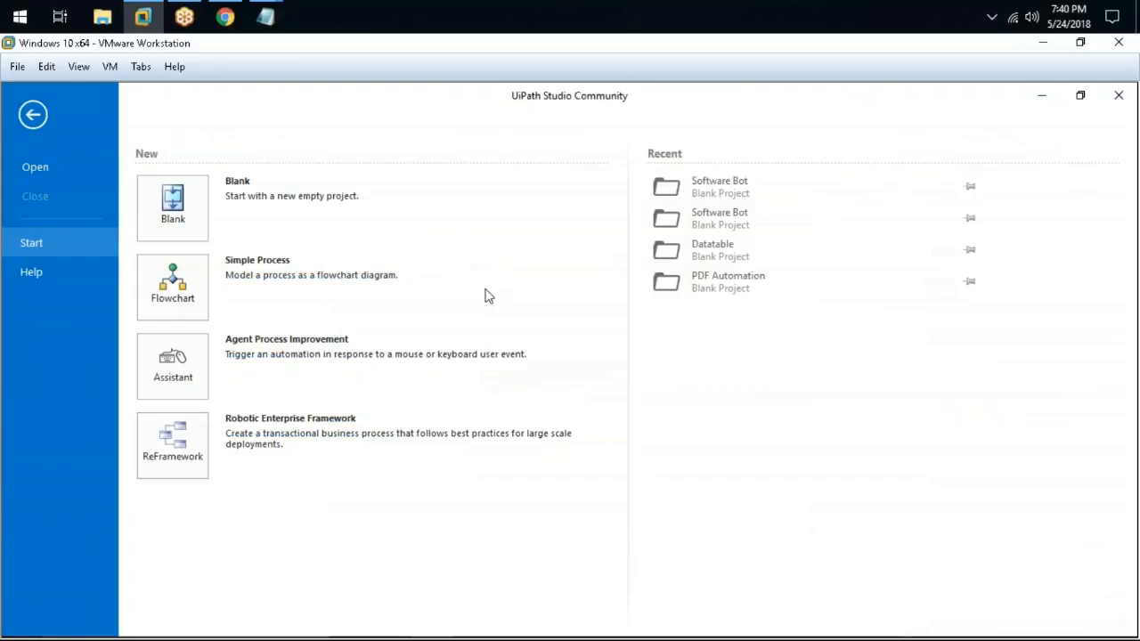
pyautogui.click(1080, 96)
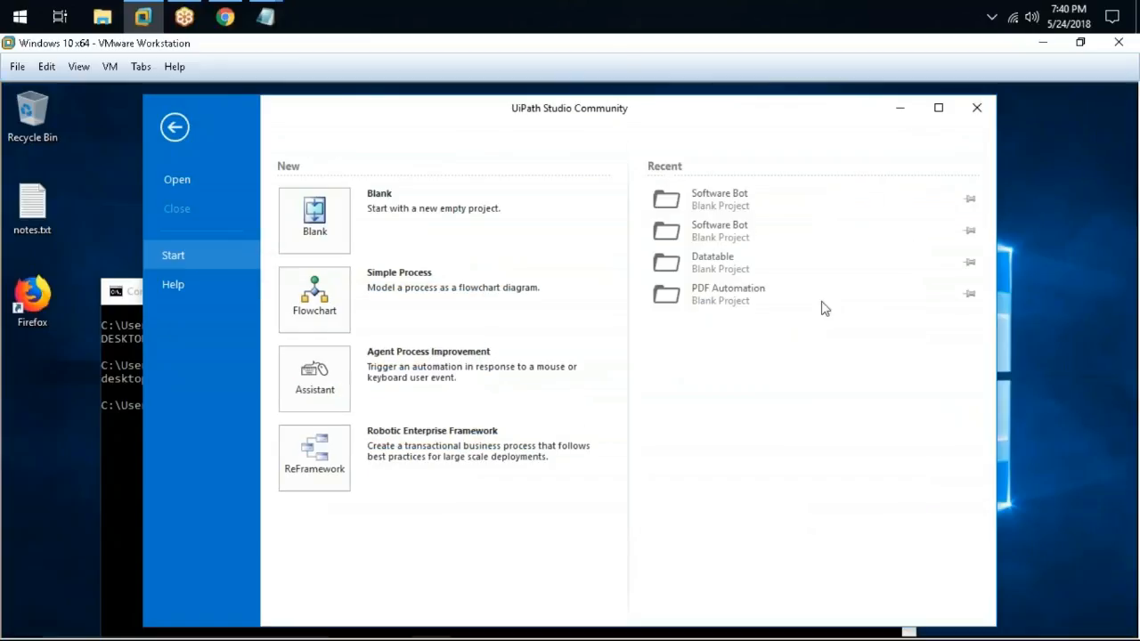
pyautogui.click(937, 107)
pyautogui.click(1080, 95)
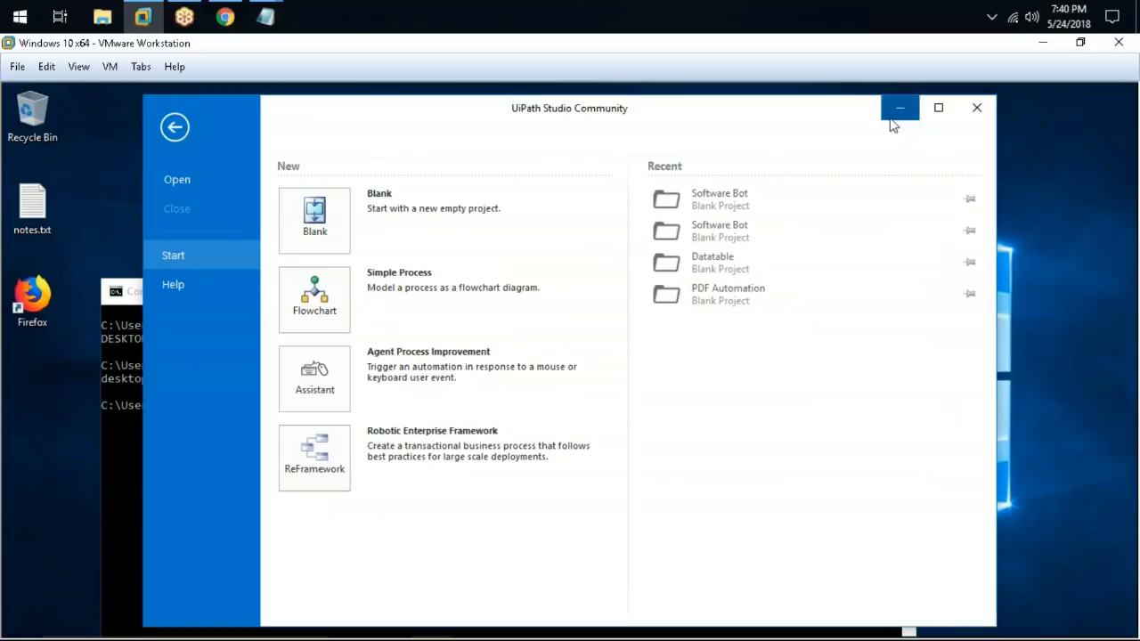
pyautogui.click(898, 107)
pyautogui.moveTo(456, 311); pyautogui.dragTo(455, 180)
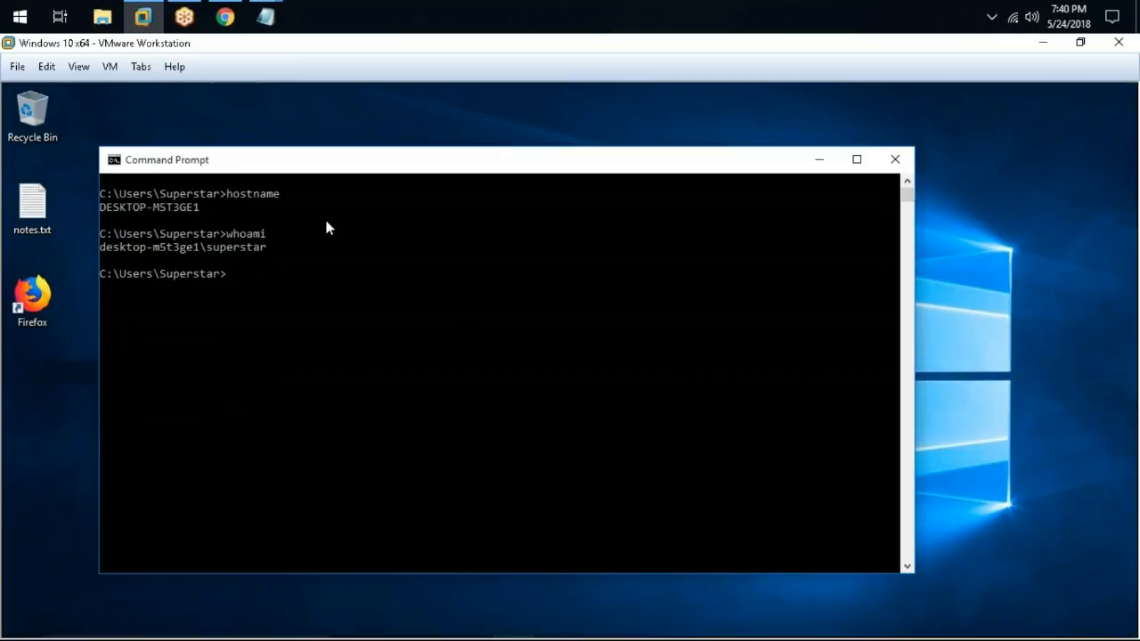
pyautogui.click(226, 17)
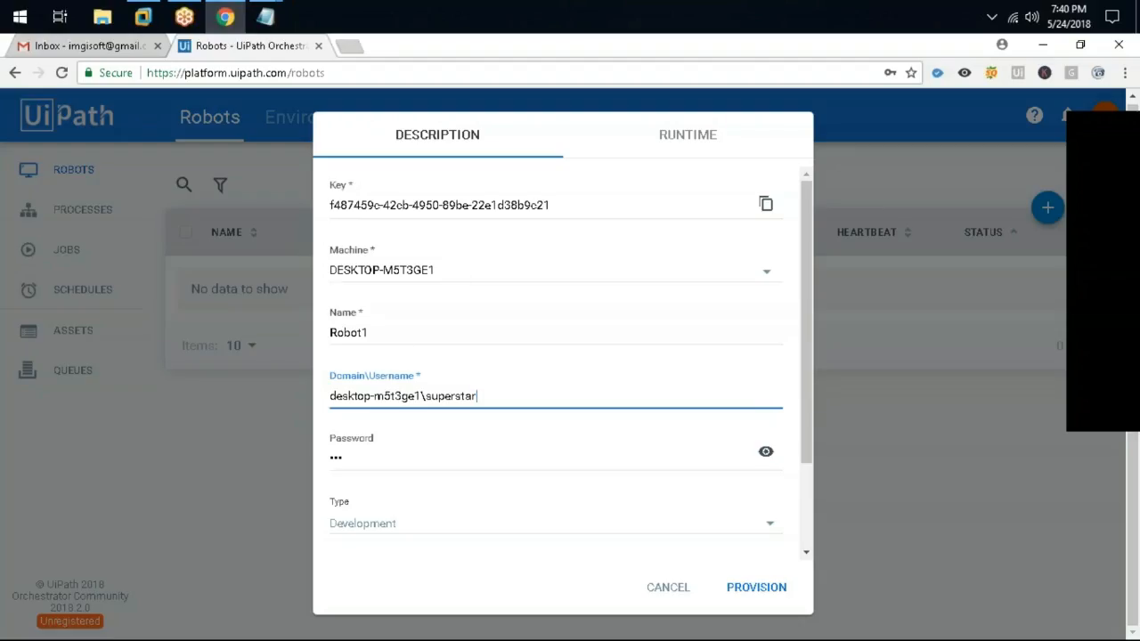
# Copy Robot1's key and provision it as a Development robot
pyautogui.click(450, 331)
pyautogui.hotkey('ctrl', 'a')
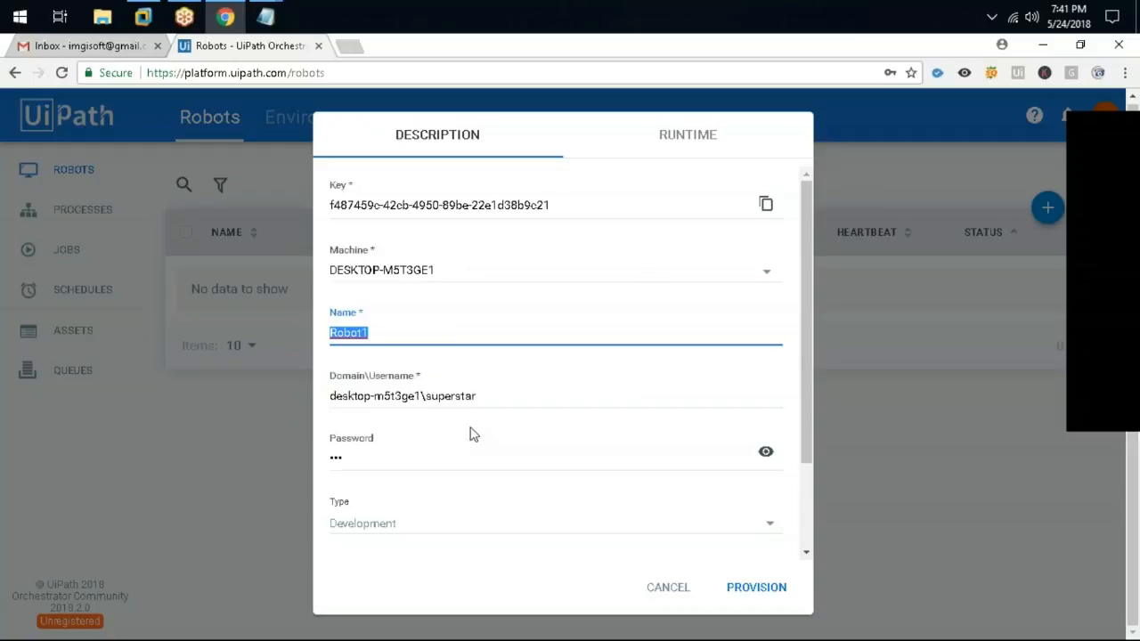
pyautogui.scroll(-2, 570, 415)
pyautogui.scroll(2, 677, 517)
pyautogui.click(767, 205)
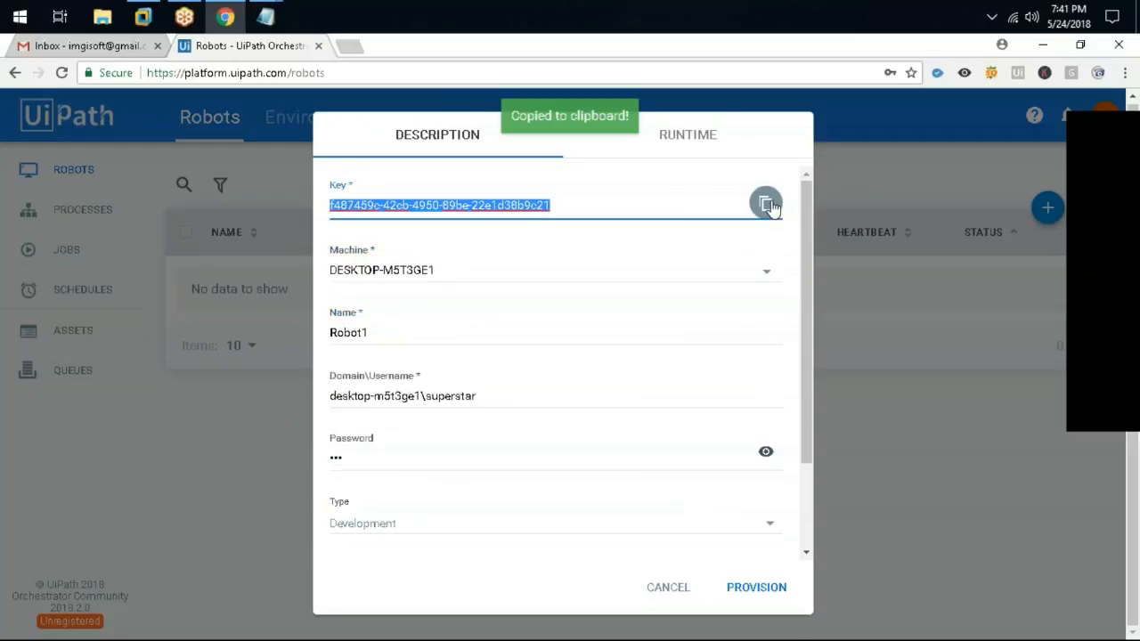
pyautogui.click(759, 587)
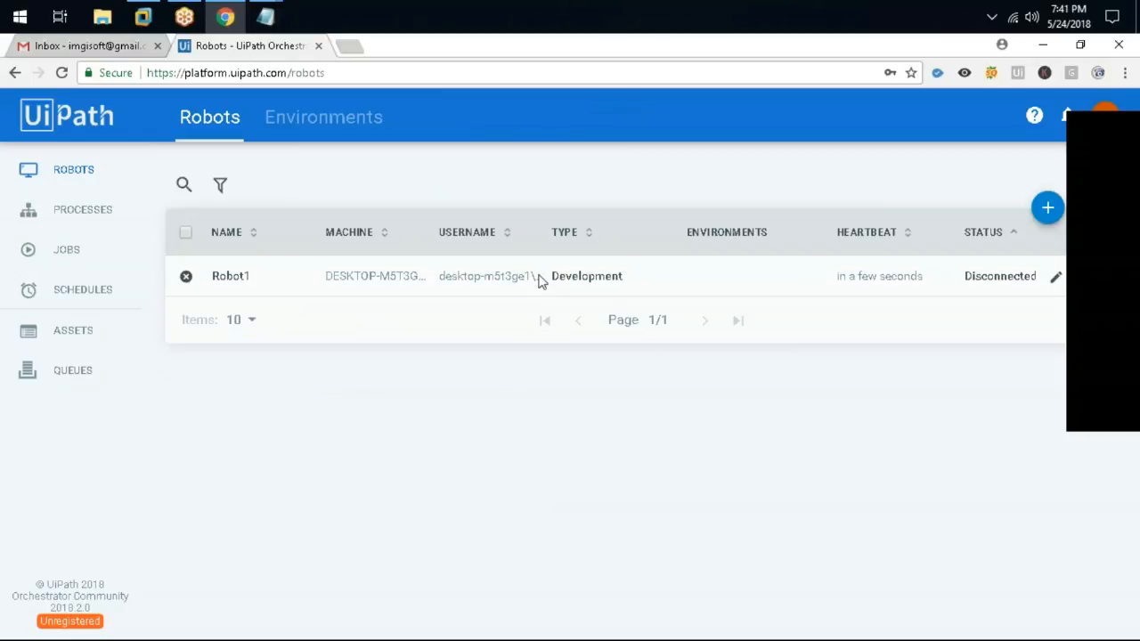
# Open Robot1's edit form and copy its robot key again
pyautogui.click(1055, 277)
pyautogui.click(1042, 300)
pyautogui.click(1056, 278)
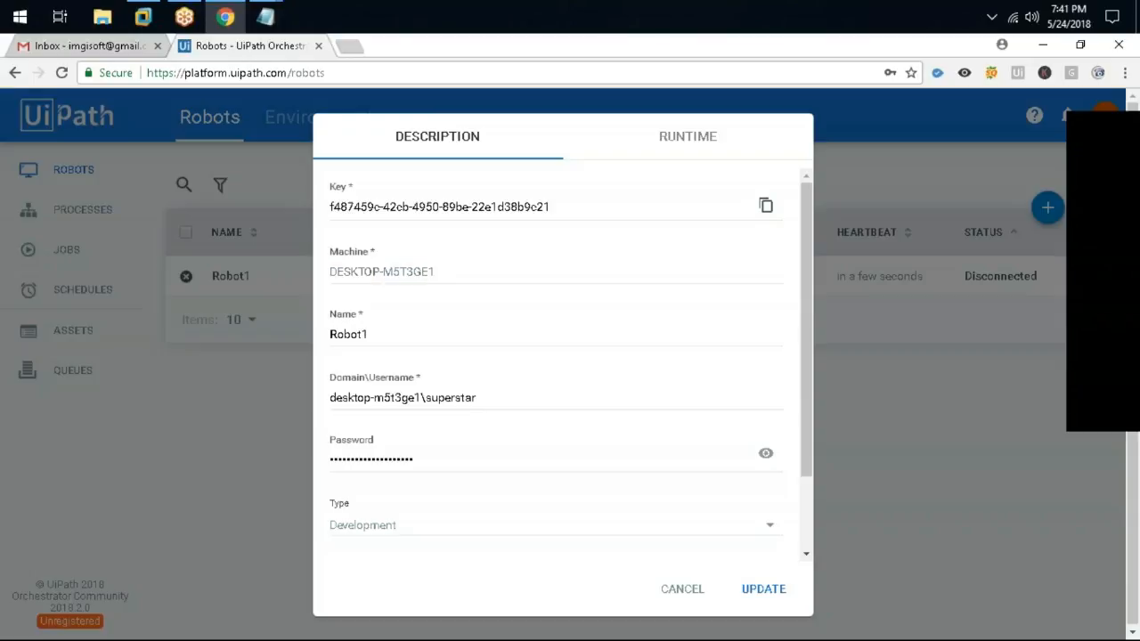
pyautogui.click(766, 204)
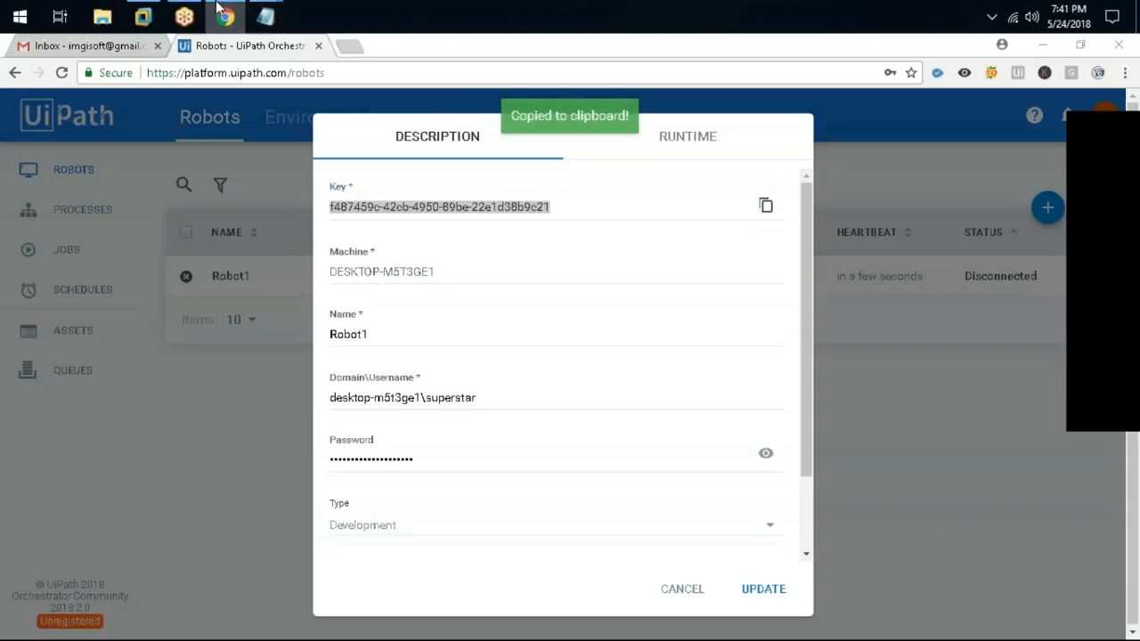
pyautogui.click(143, 16)
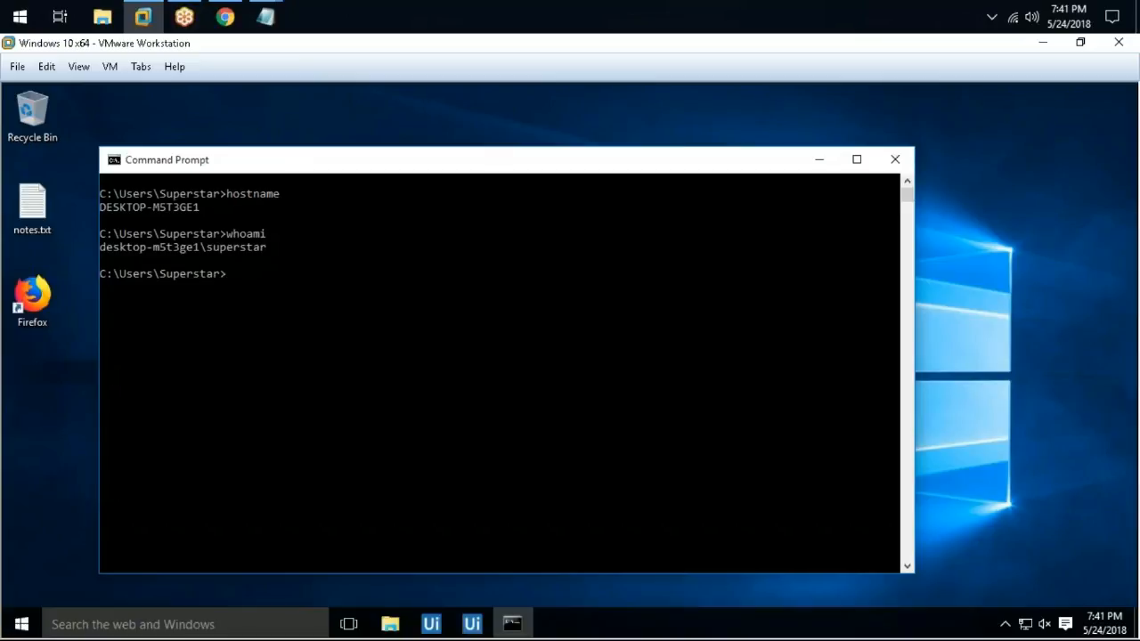
pyautogui.click(445, 623)
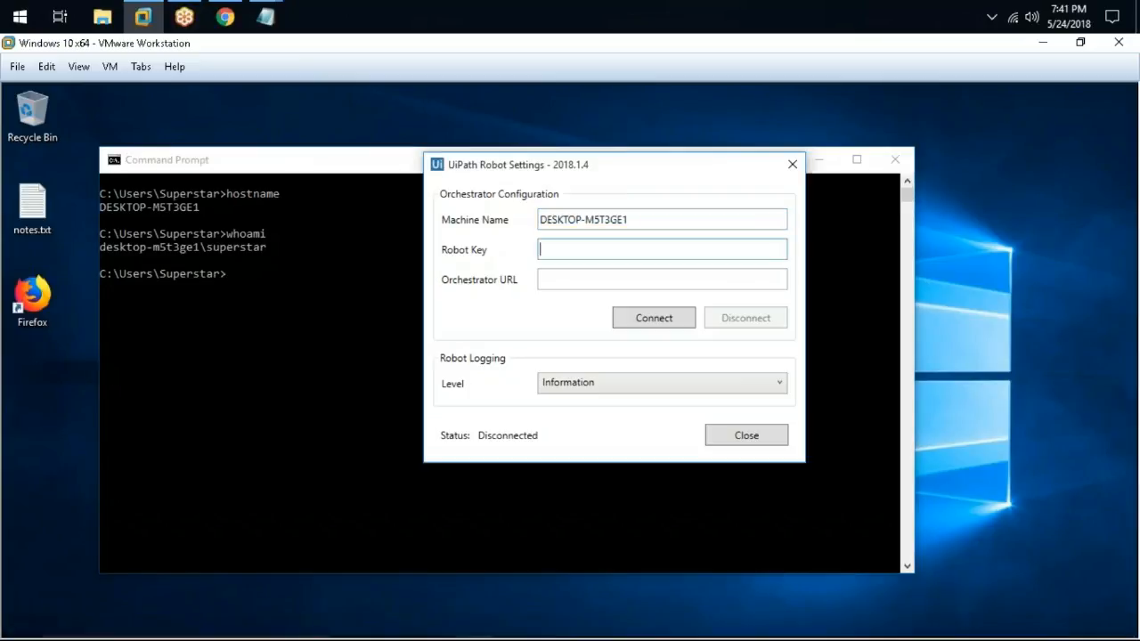
pyautogui.hotkey('ctrl', 'v')
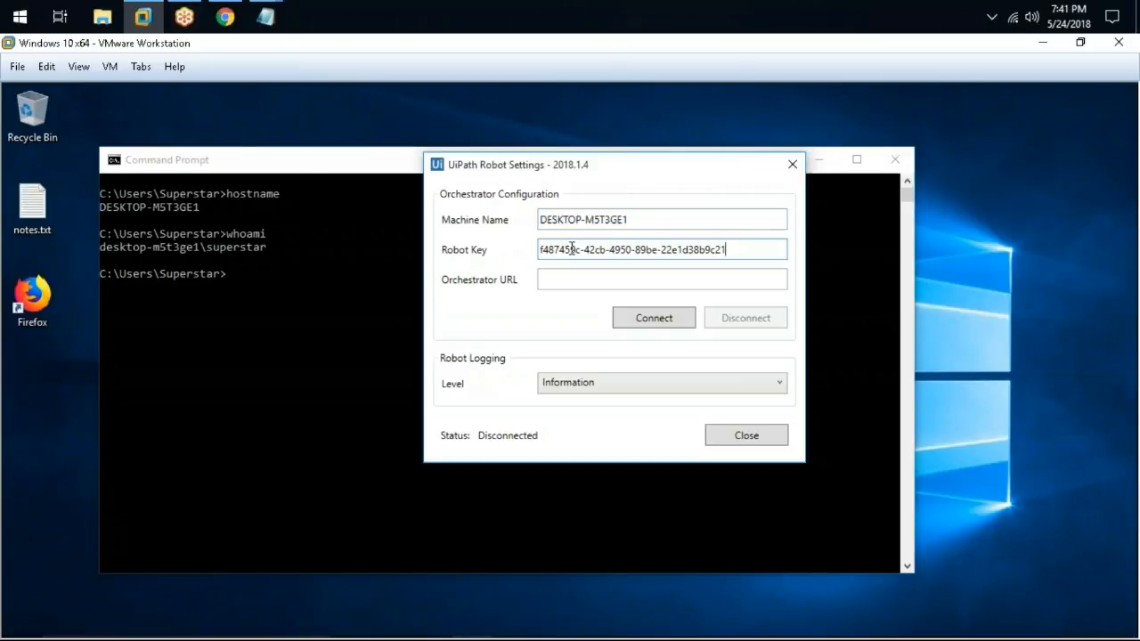
pyautogui.click(224, 16)
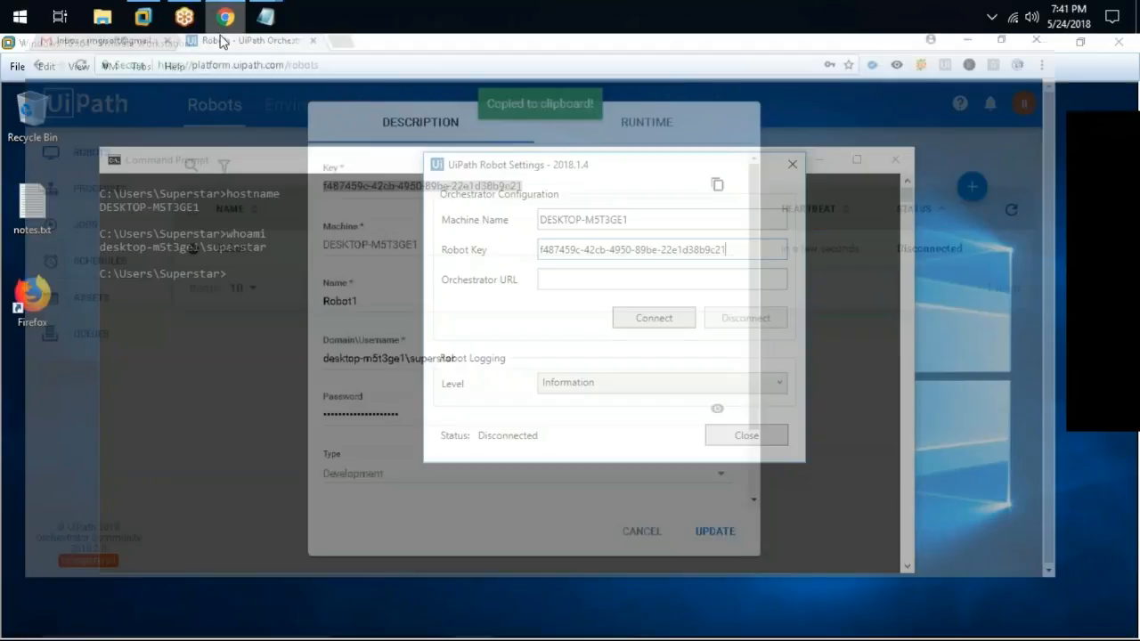
pyautogui.moveTo(285, 69); pyautogui.dragTo(70, 75)
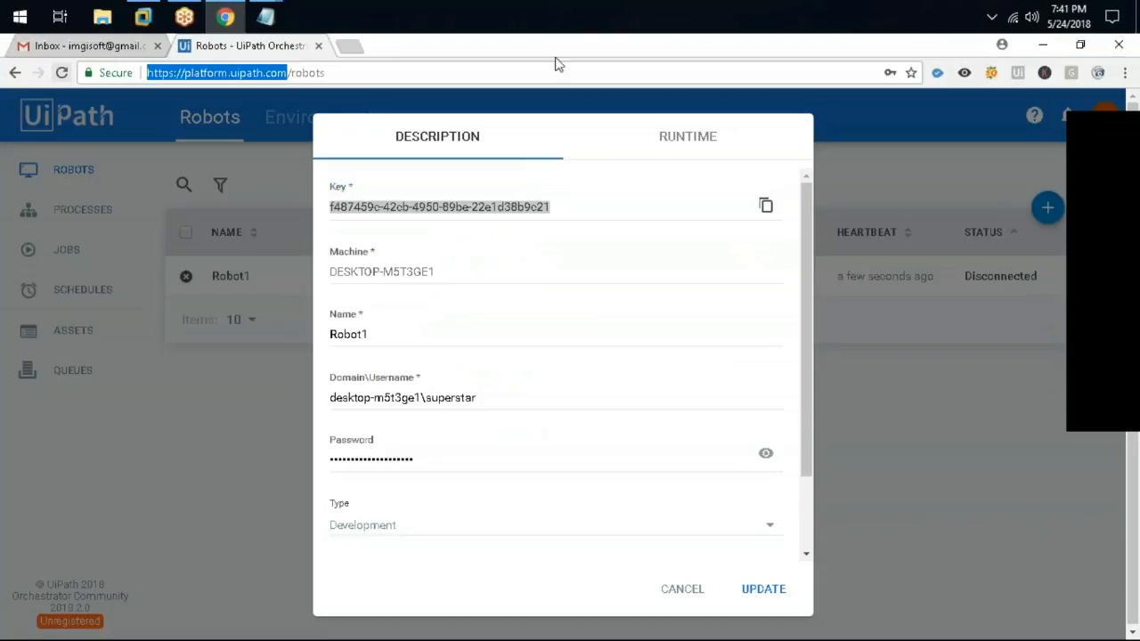
pyautogui.click(1043, 45)
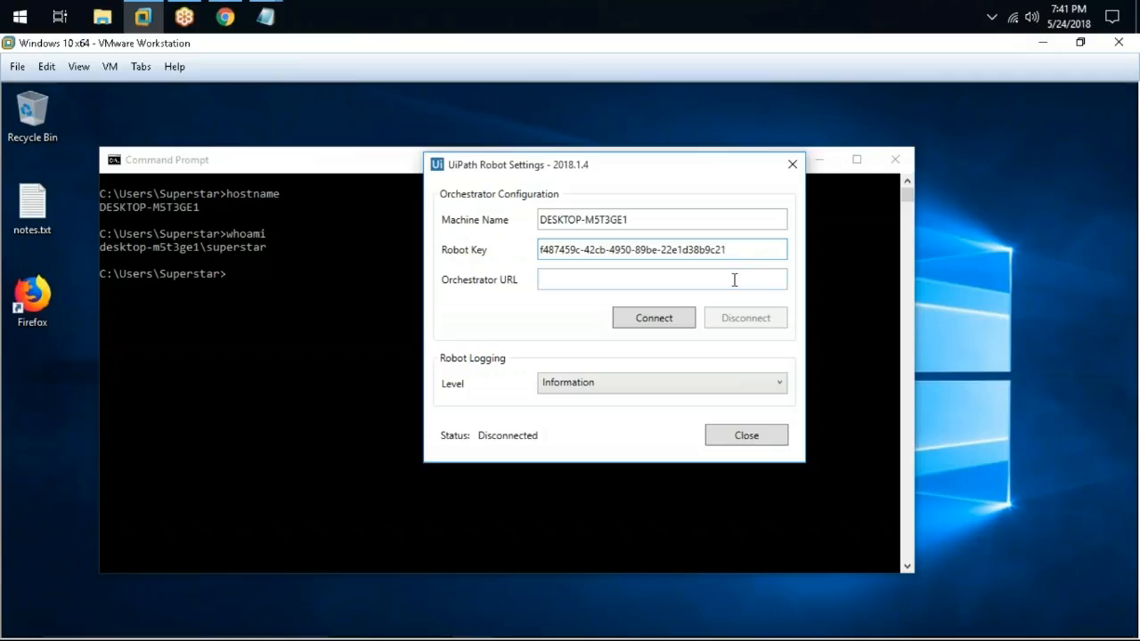
pyautogui.click(734, 280)
pyautogui.hotkey('ctrl', 'v')
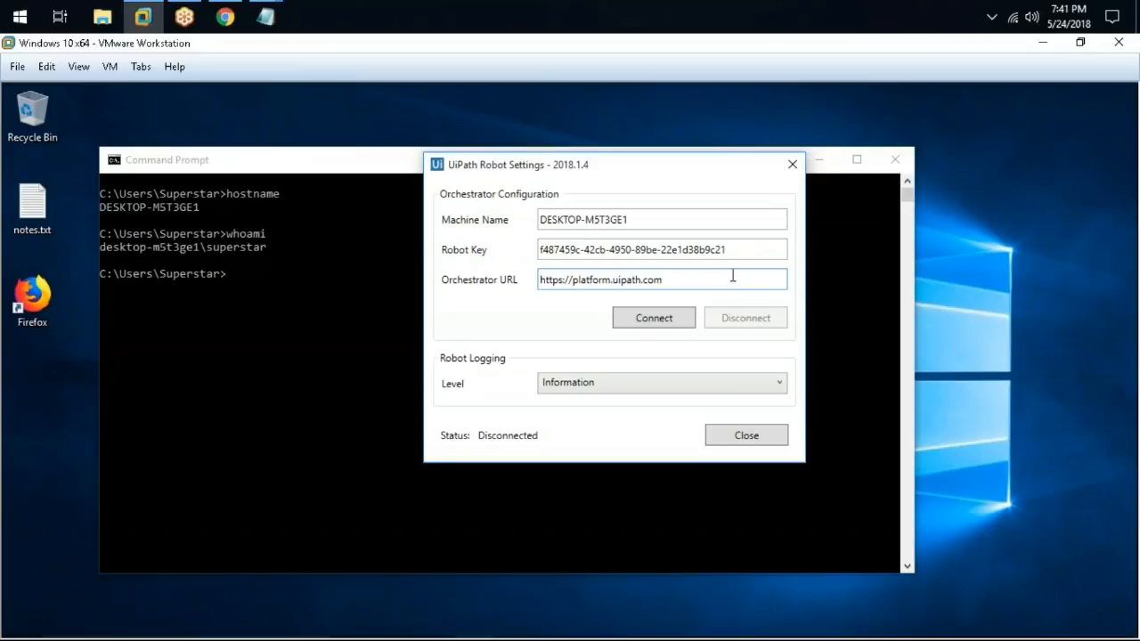
pyautogui.click(649, 323)
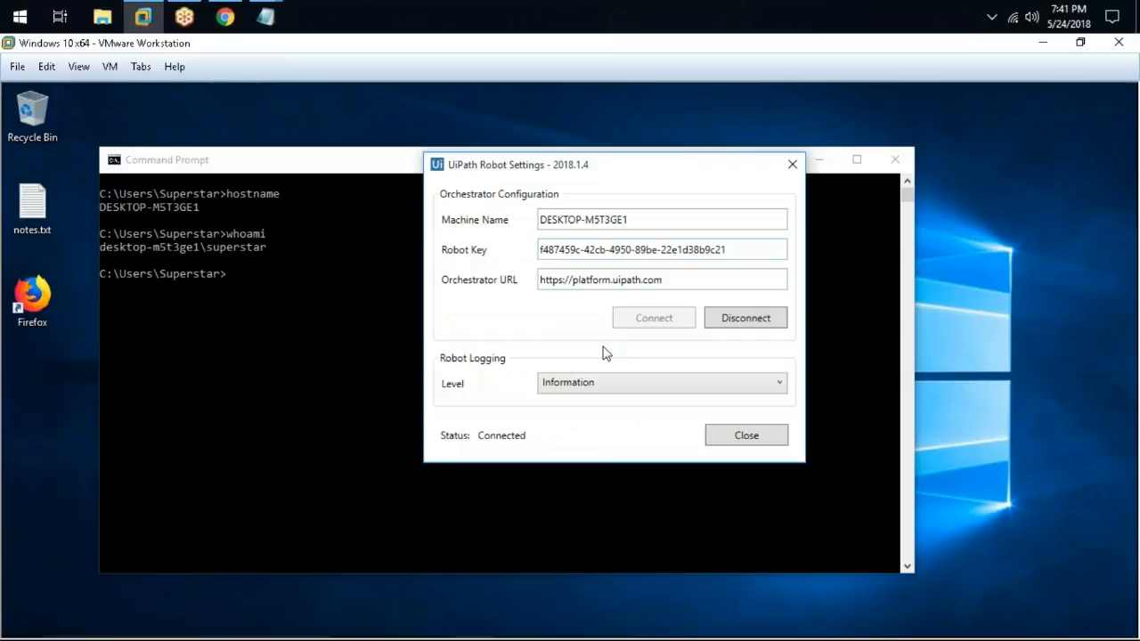
pyautogui.click(749, 317)
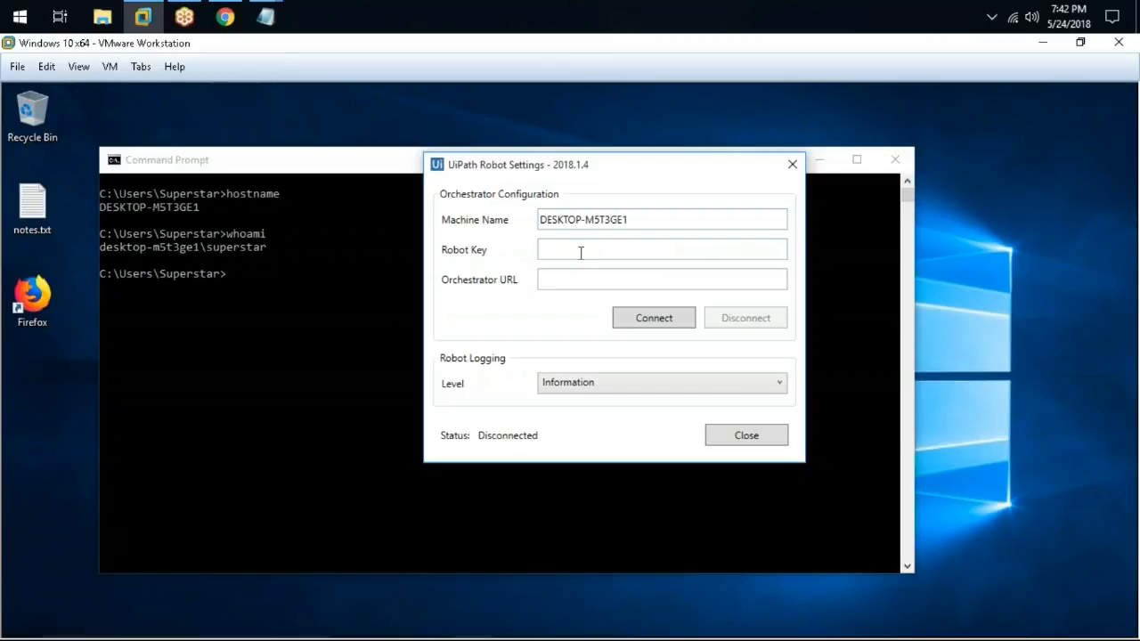
pyautogui.click(634, 241)
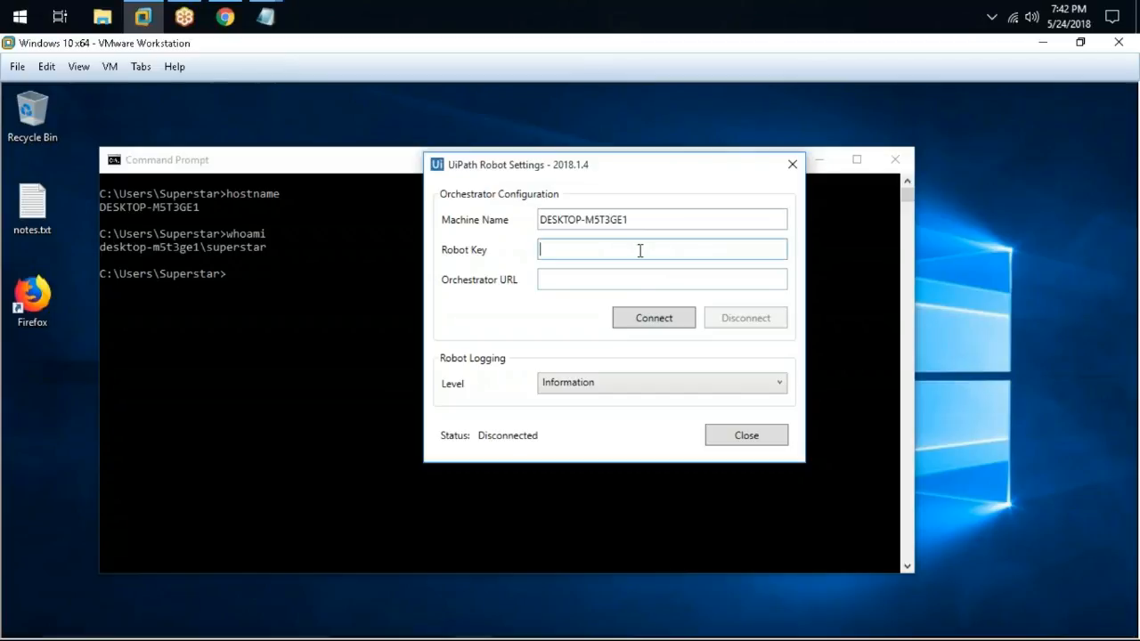
pyautogui.hotkey('ctrl', 'v')
pyautogui.hotkey('ctrl', 'a')
pyautogui.click(647, 276)
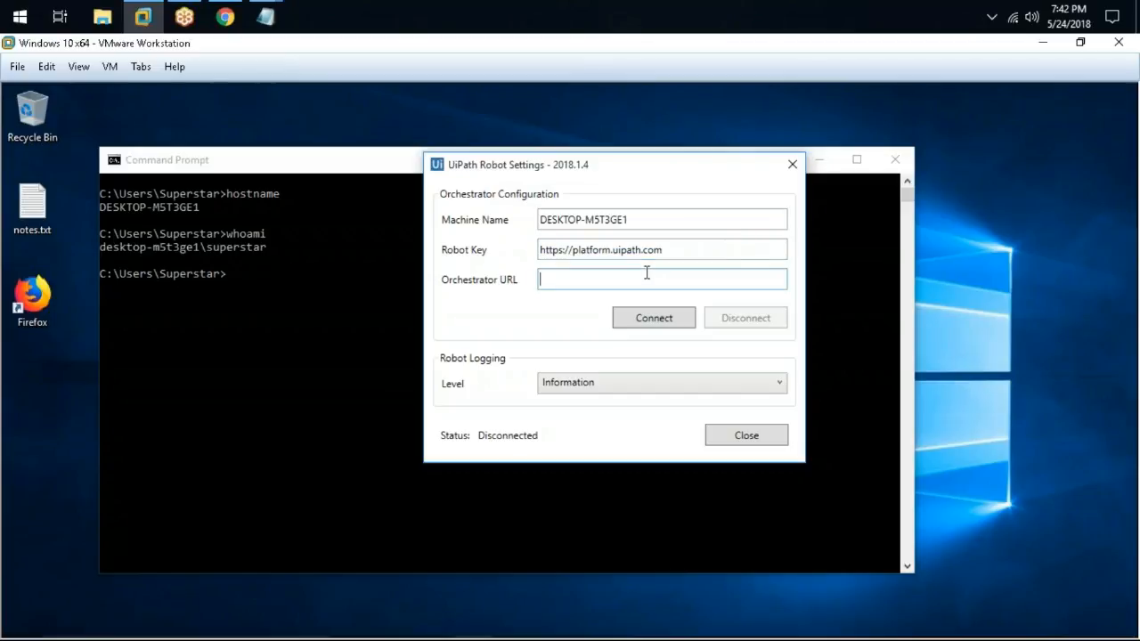
pyautogui.hotkey('ctrl', 'v')
pyautogui.click(699, 250)
pyautogui.hotkey('ctrl', 'a')
pyautogui.press('BackSpace')
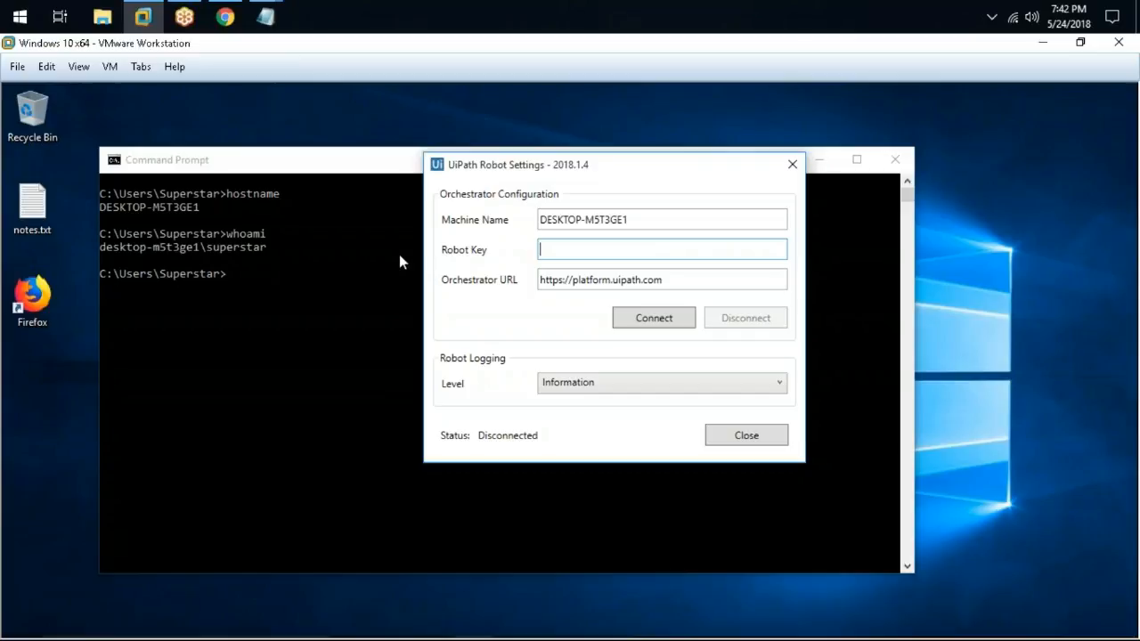
# Copy Robot1's key from Orchestrator's Edit Robot dialog, then cancel it without changes
pyautogui.click(229, 18)
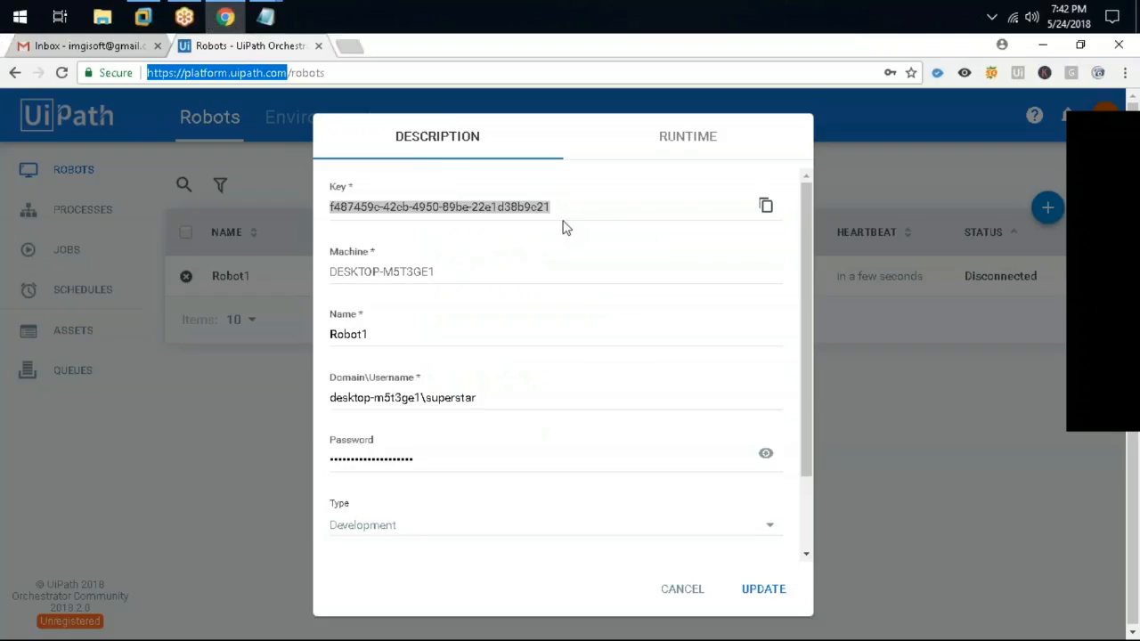
pyautogui.click(561, 212)
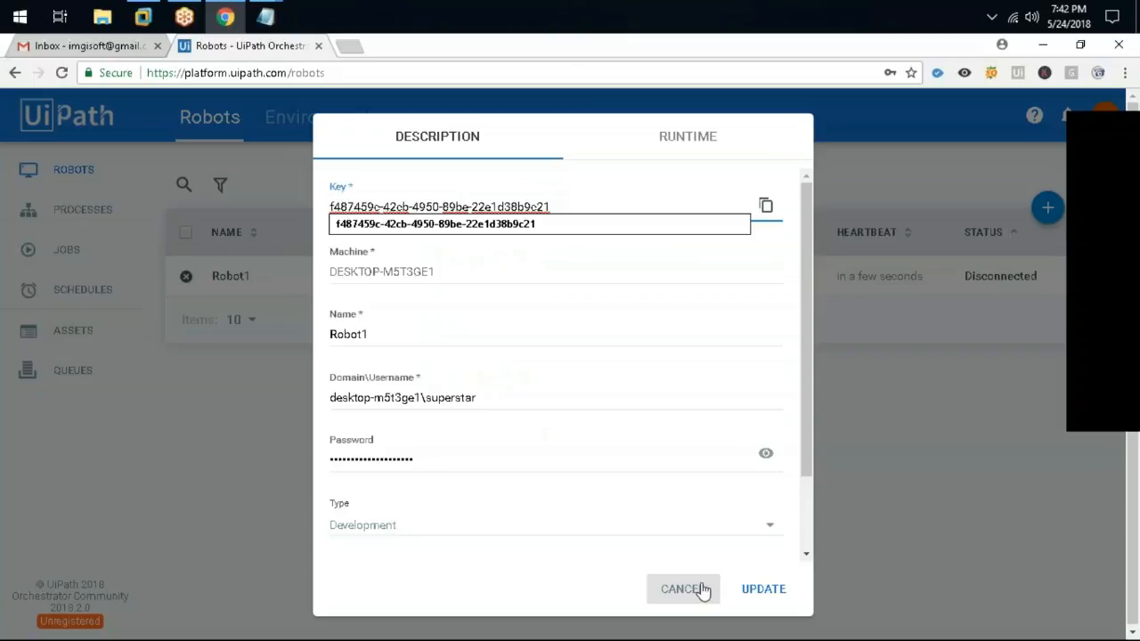
pyautogui.moveTo(557, 207); pyautogui.dragTo(329, 207)
pyautogui.click(559, 207)
pyautogui.click(685, 599)
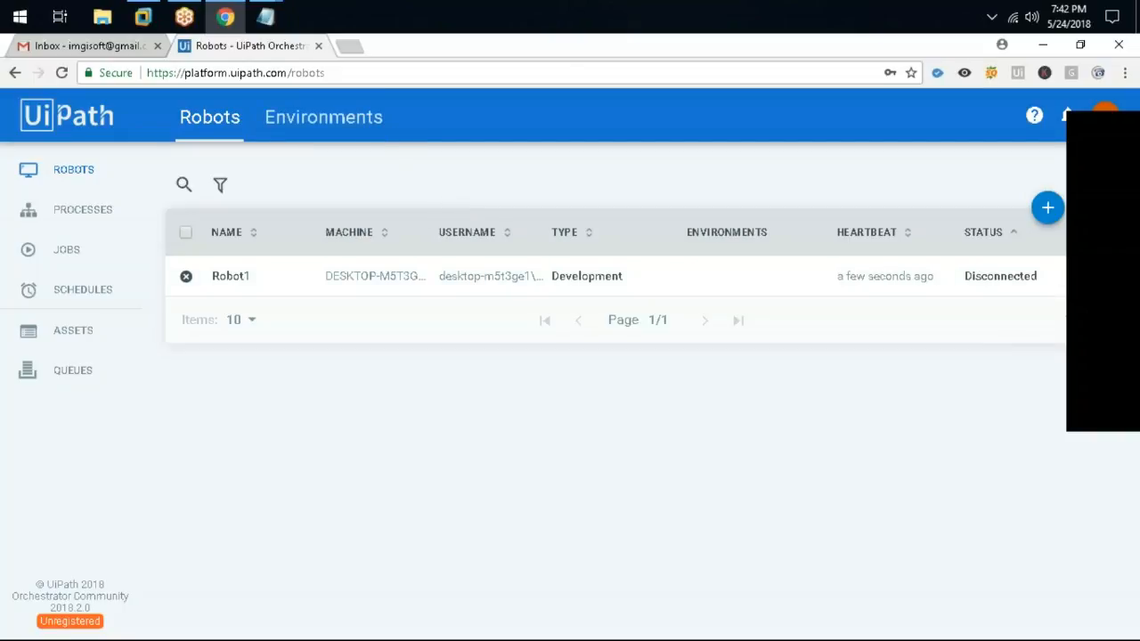
pyautogui.click(143, 16)
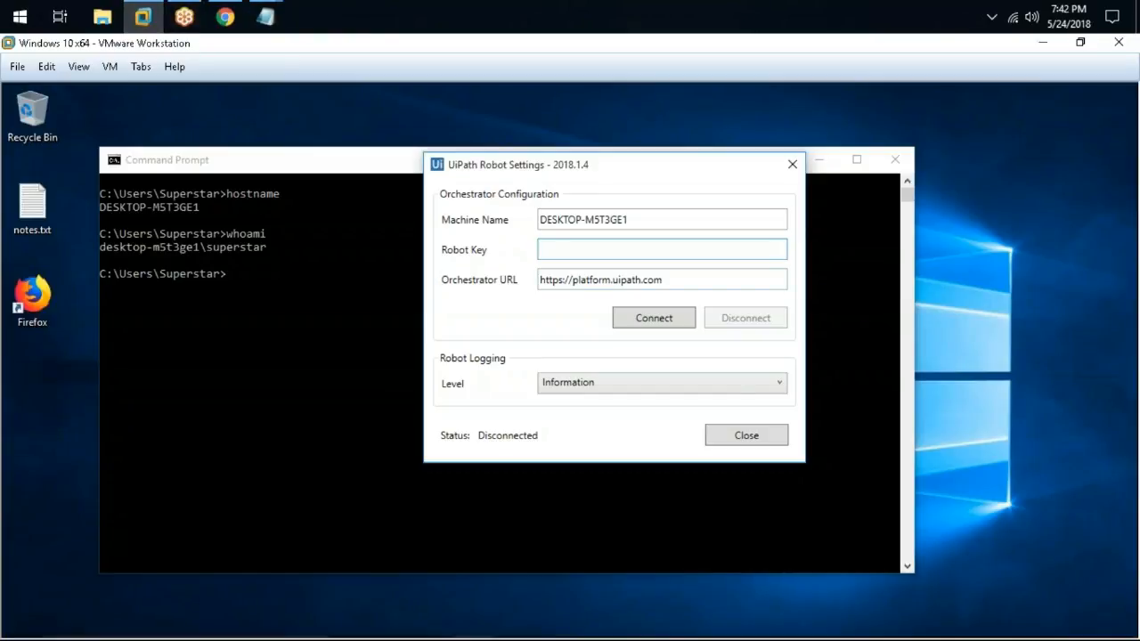
pyautogui.hotkey('ctrl', 'v')
pyautogui.click(654, 318)
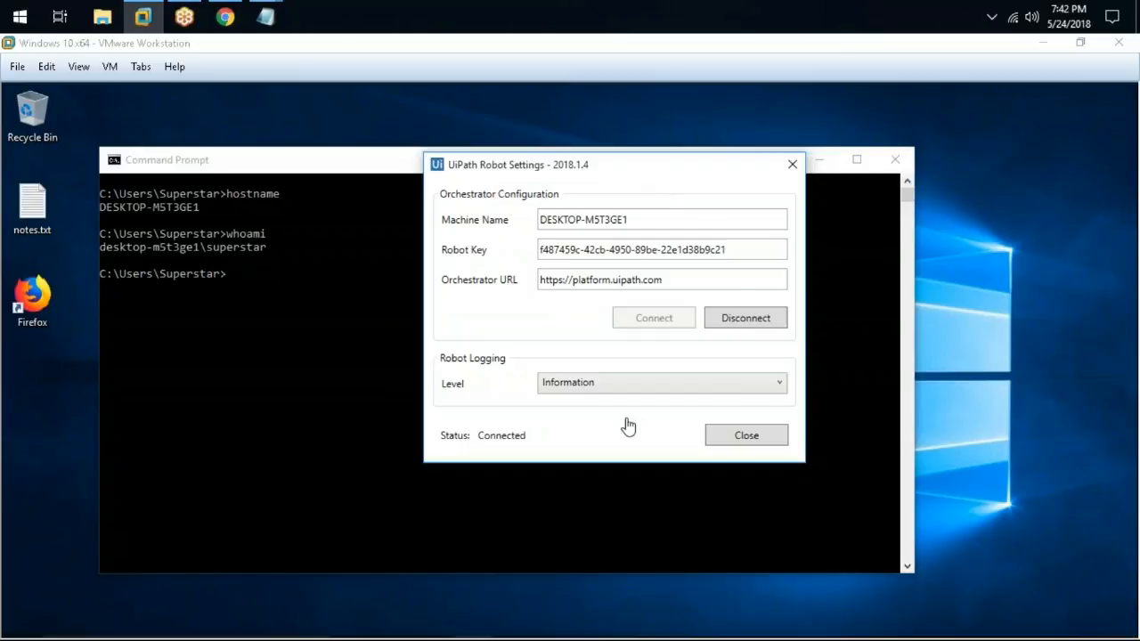
pyautogui.click(721, 433)
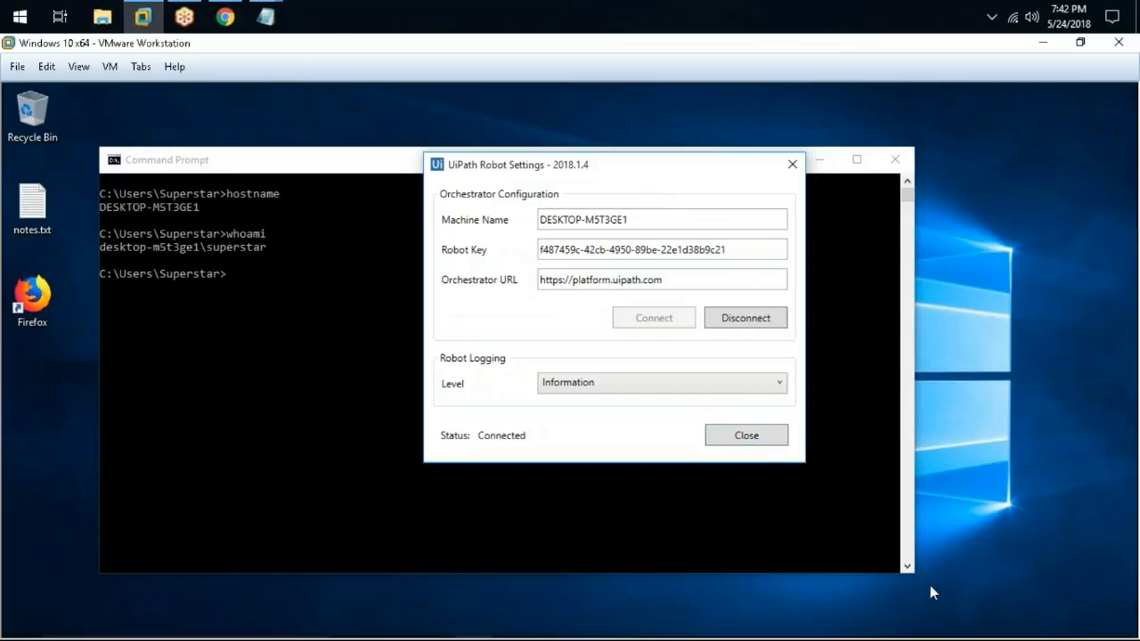
# Close Robot Settings and confirm in Orchestrator, sorted by Status, that Robot1 is Available
pyautogui.click(746, 434)
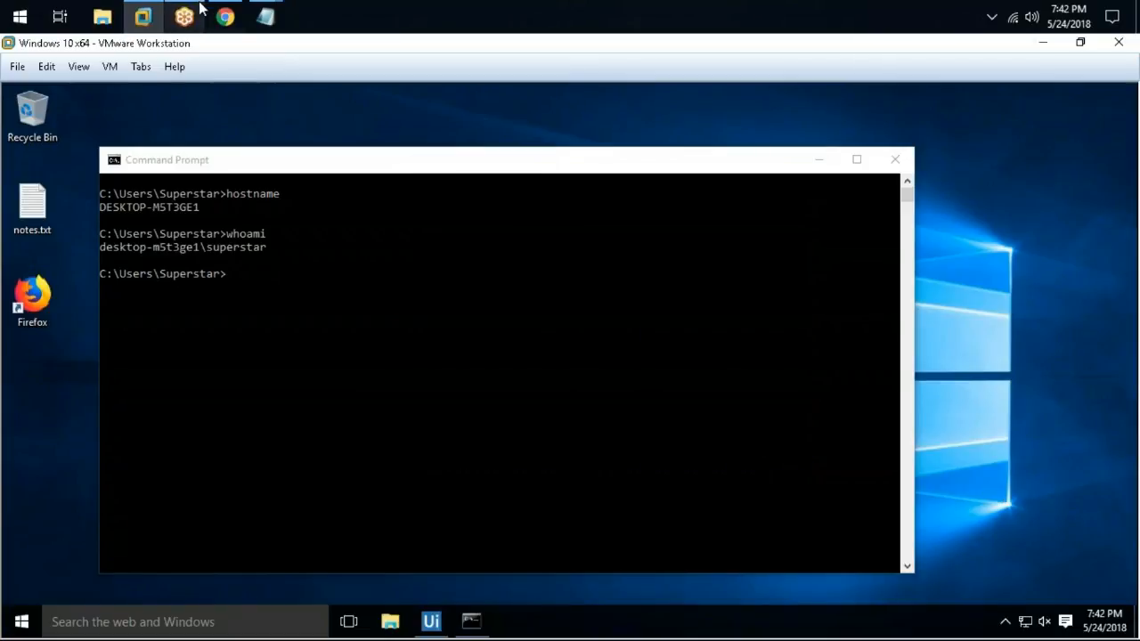
pyautogui.click(225, 16)
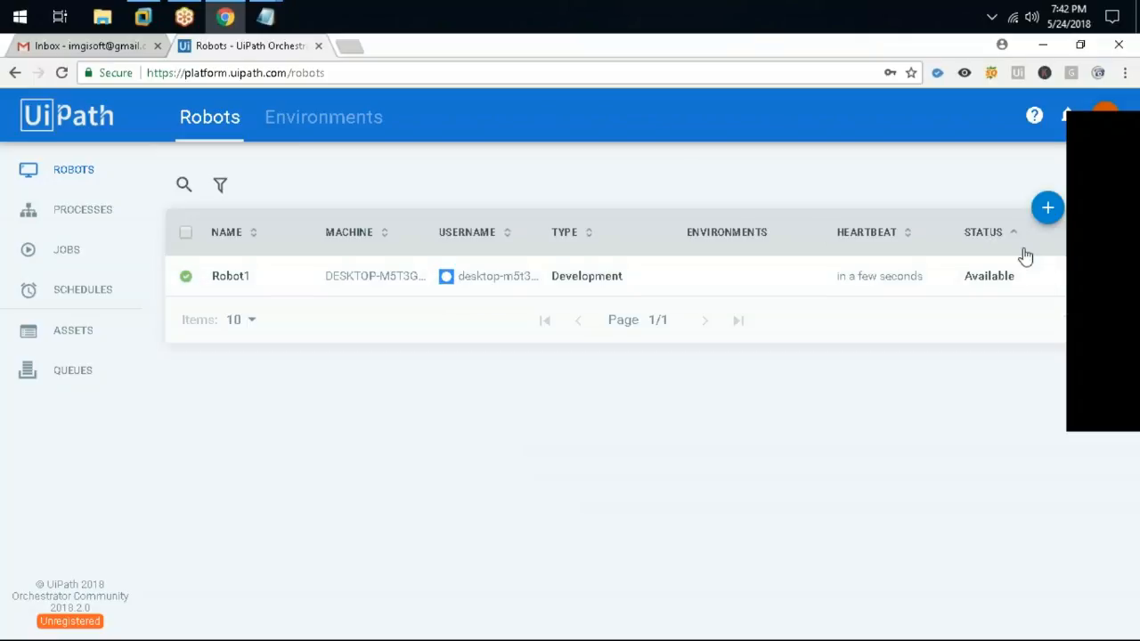
pyautogui.doubleClick(1011, 277)
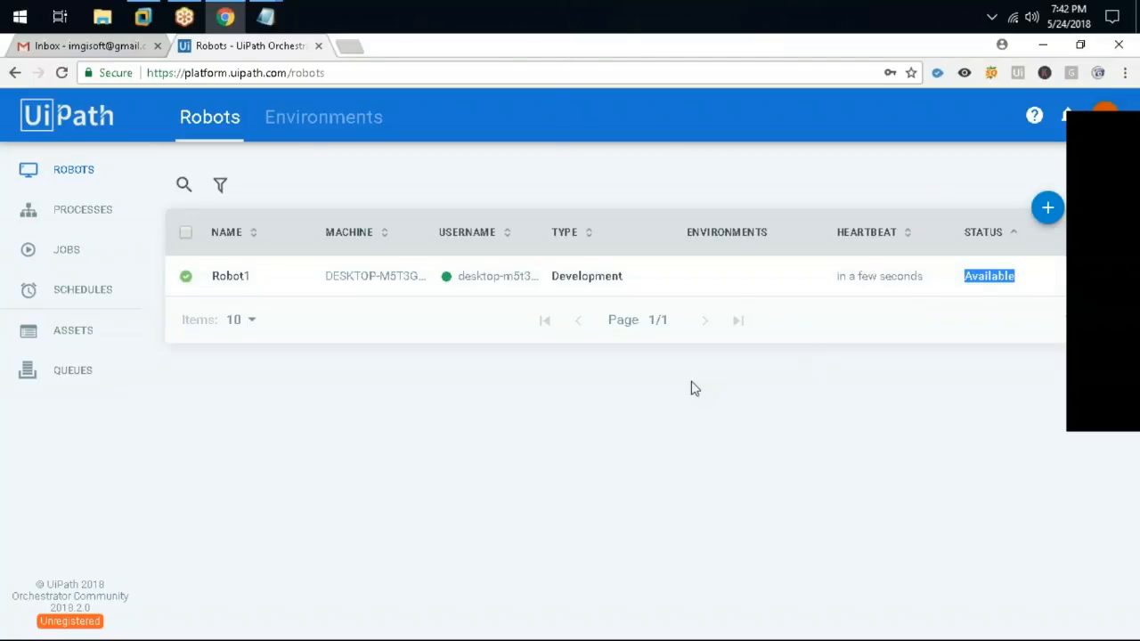
pyautogui.click(1012, 233)
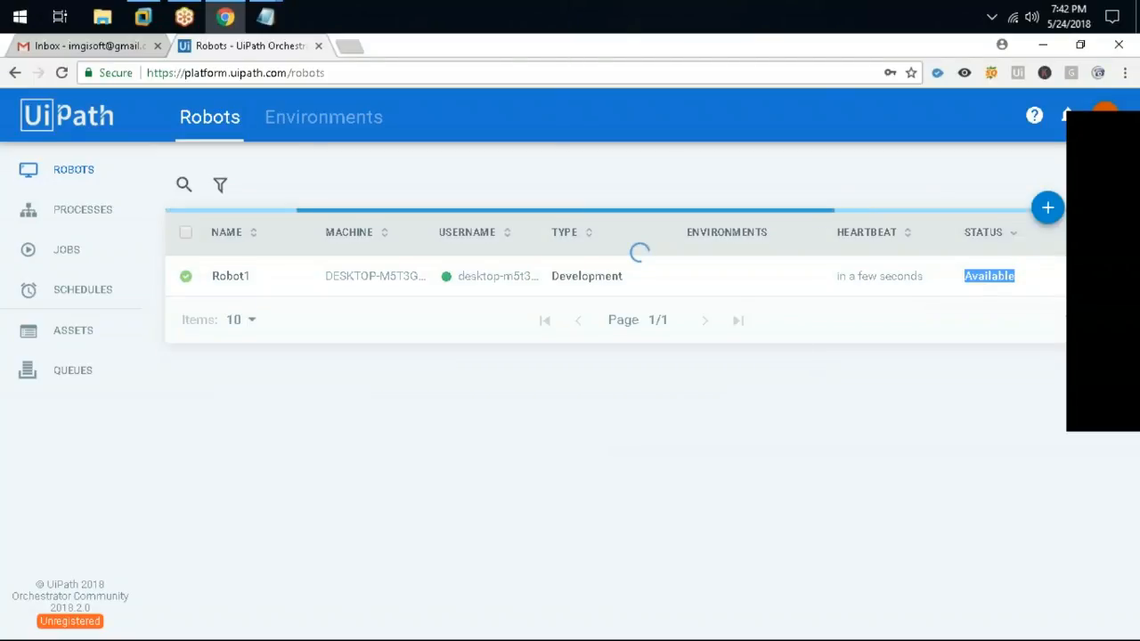
pyautogui.click(1012, 234)
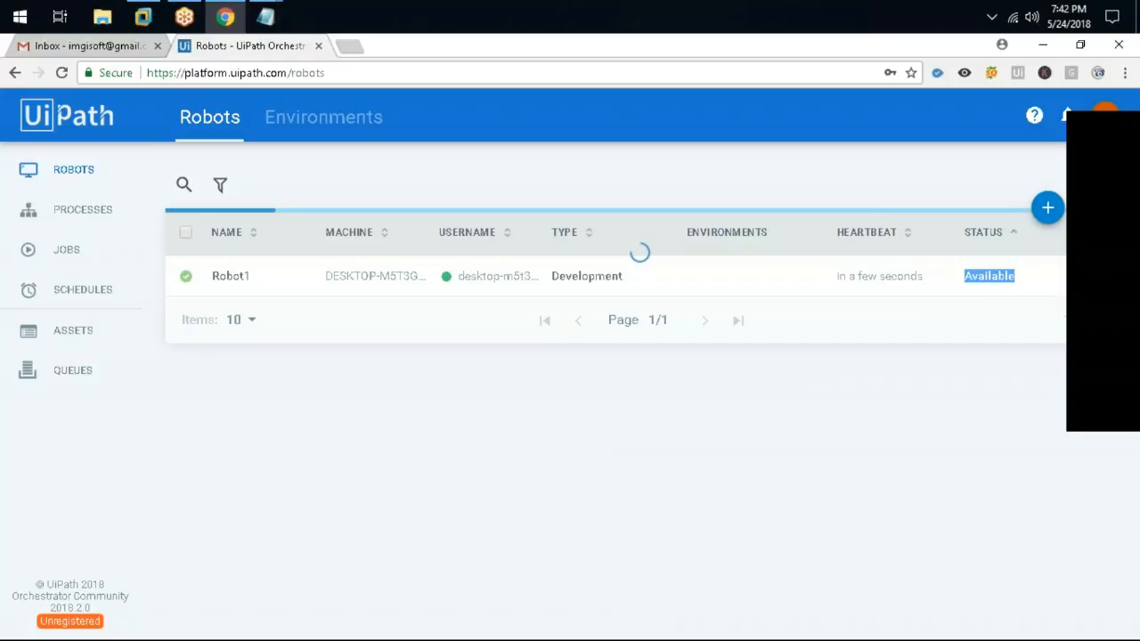
pyautogui.doubleClick(1014, 276)
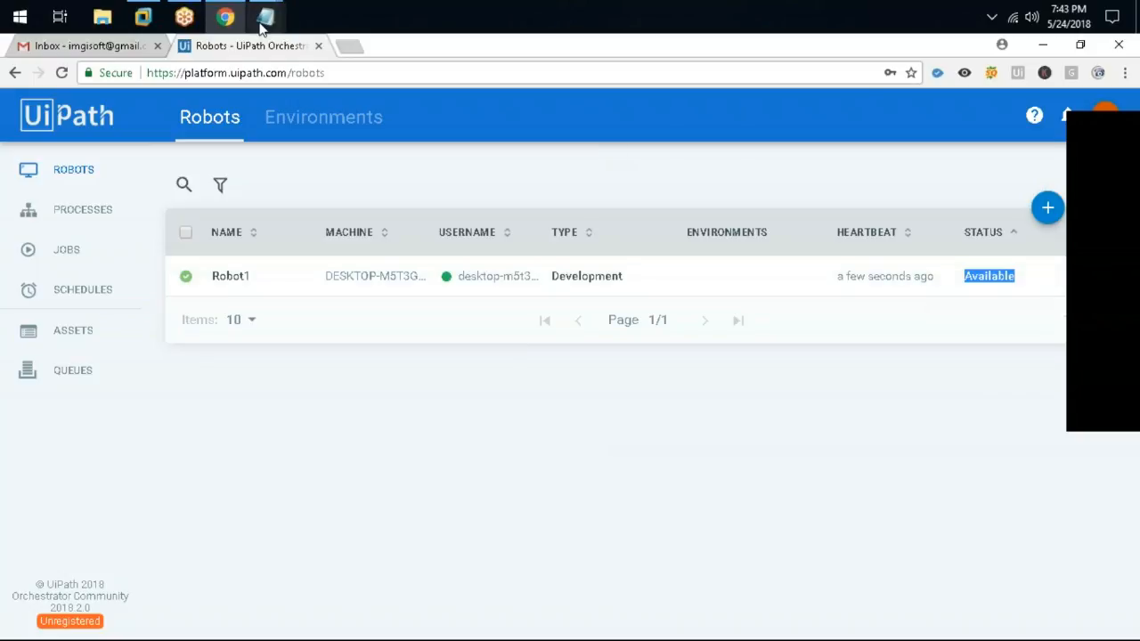
pyautogui.click(142, 16)
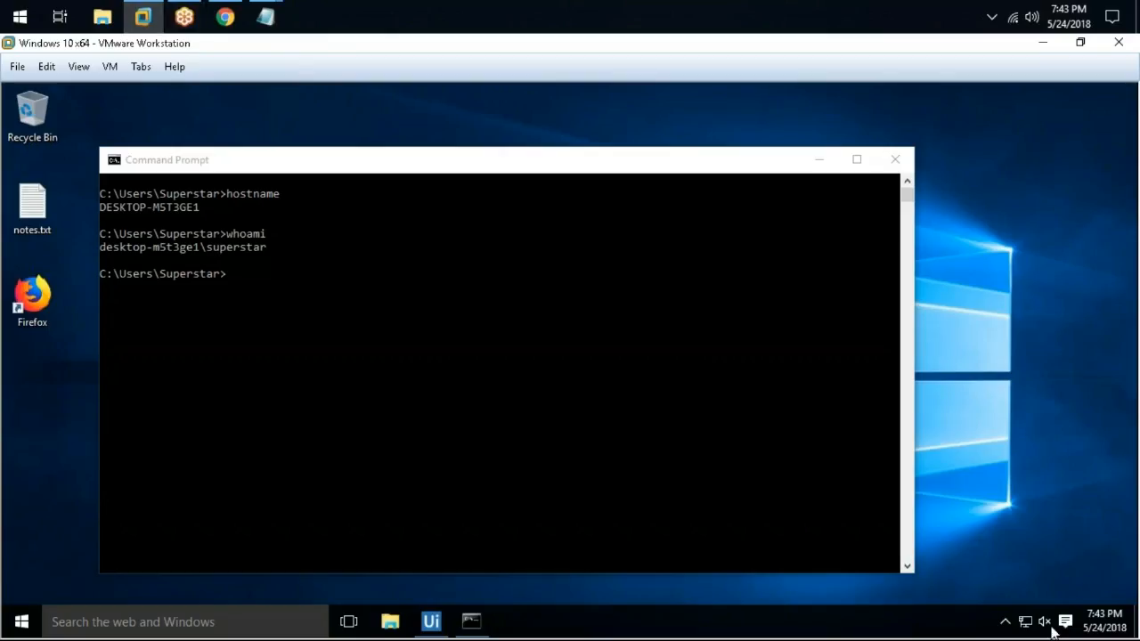
# Open UiPath Robot's Settings from the system tray's hidden icons
pyautogui.click(1004, 621)
pyautogui.click(1021, 587)
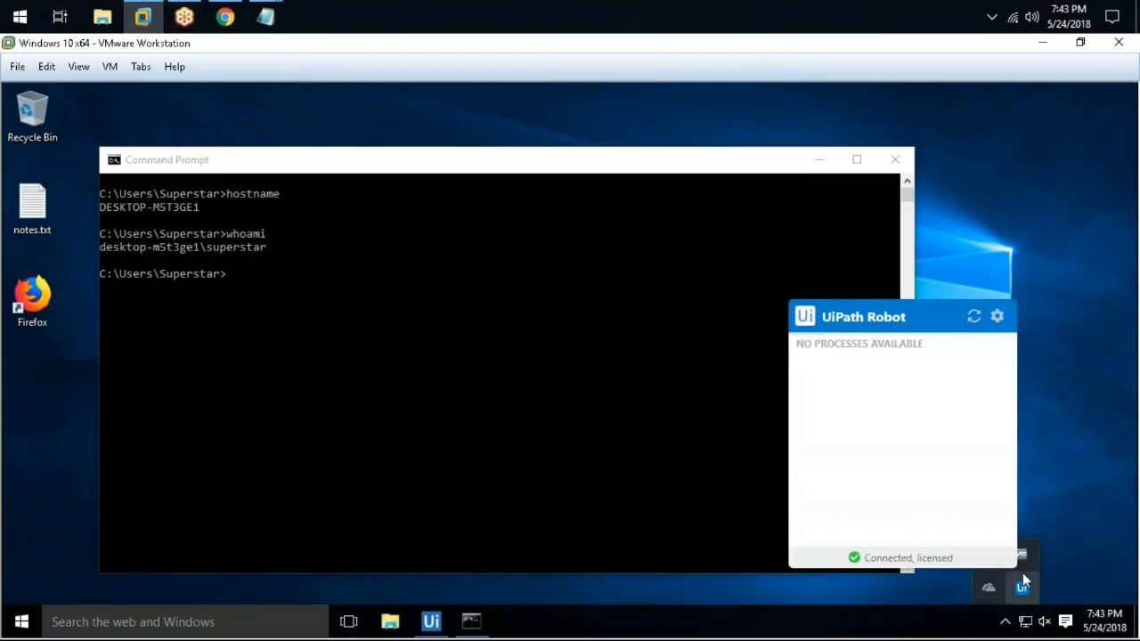
pyautogui.click(999, 314)
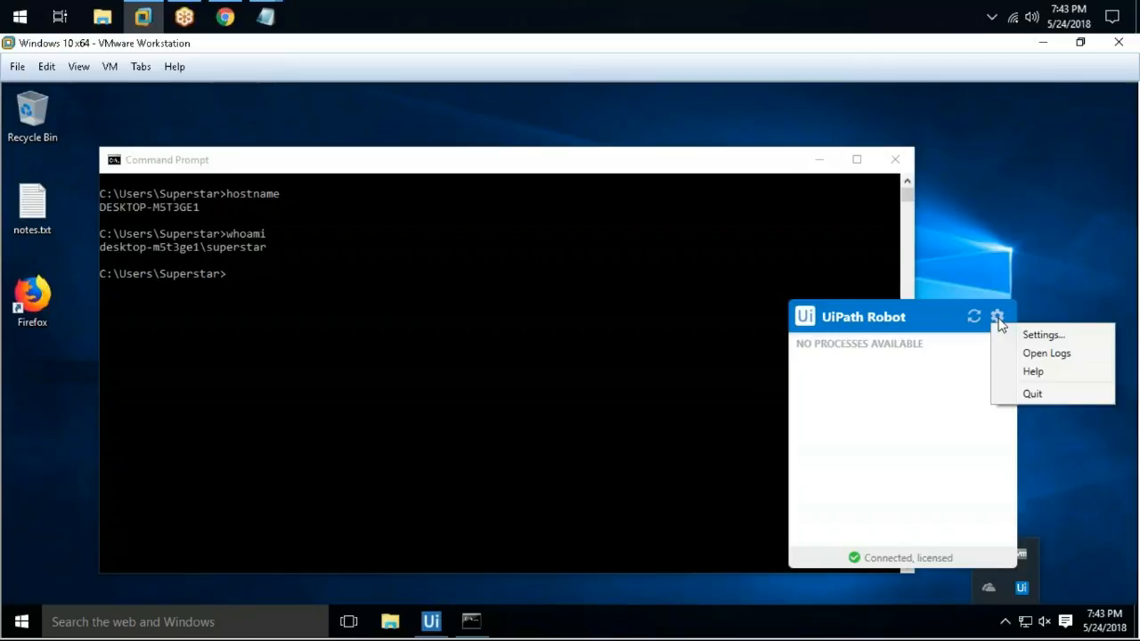
pyautogui.click(1019, 337)
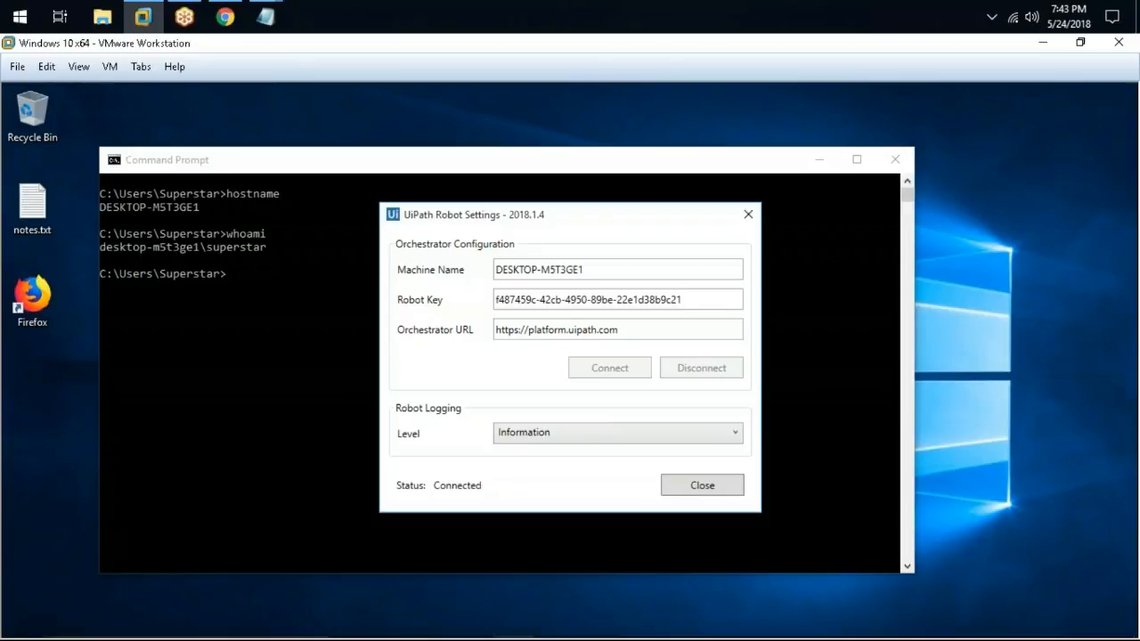
# Check that Orchestrator shows Robot1 Disconnected, then paste Robot1's key into Robot Key
pyautogui.click(226, 16)
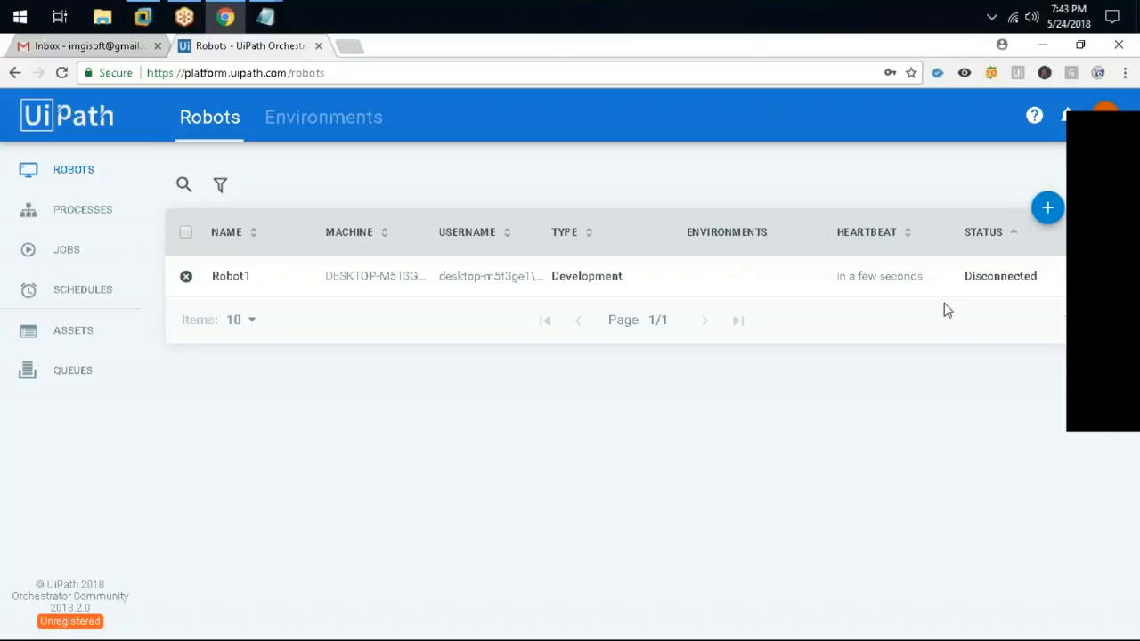
pyautogui.moveTo(1036, 277); pyautogui.dragTo(949, 281)
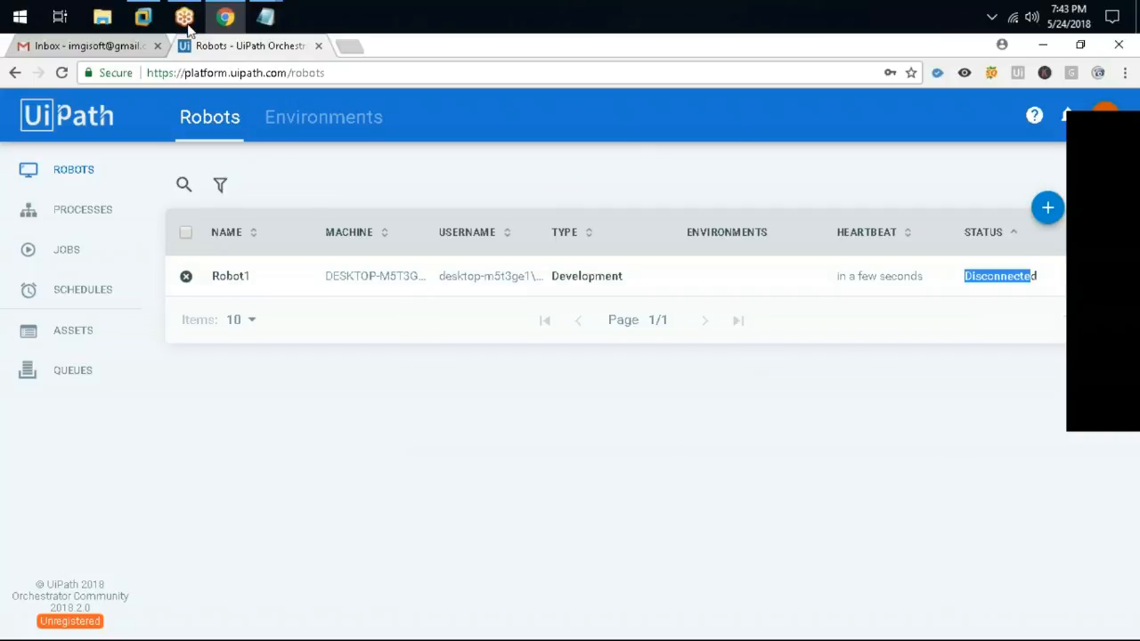
pyautogui.click(143, 17)
pyautogui.click(570, 300)
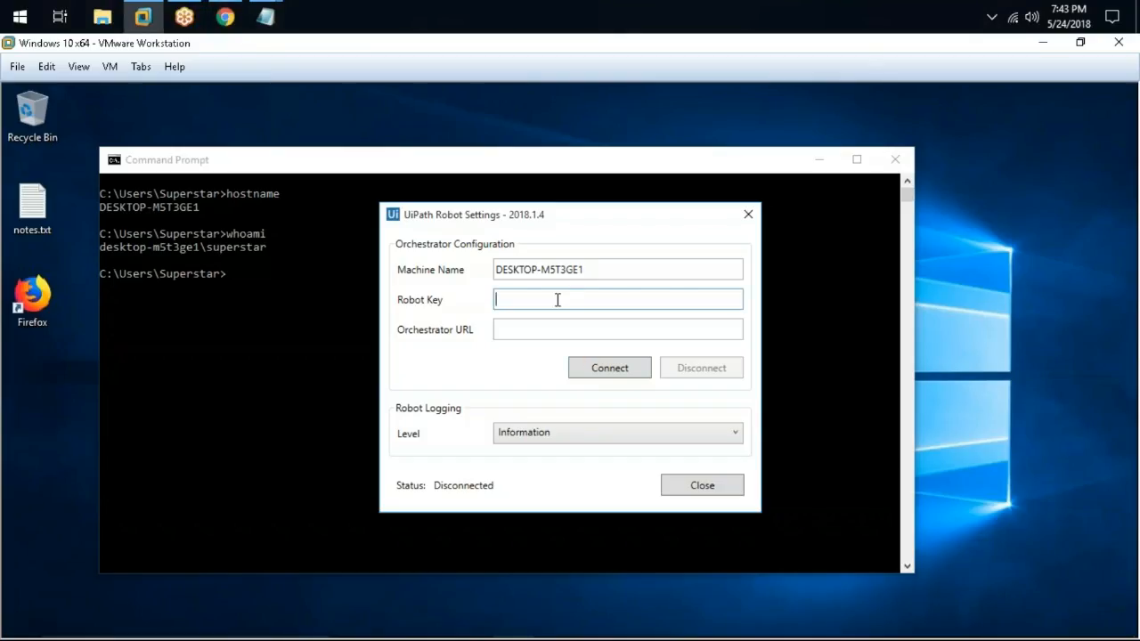
pyautogui.hotkey('ctrl', 'v')
pyautogui.click(575, 335)
pyautogui.click(226, 17)
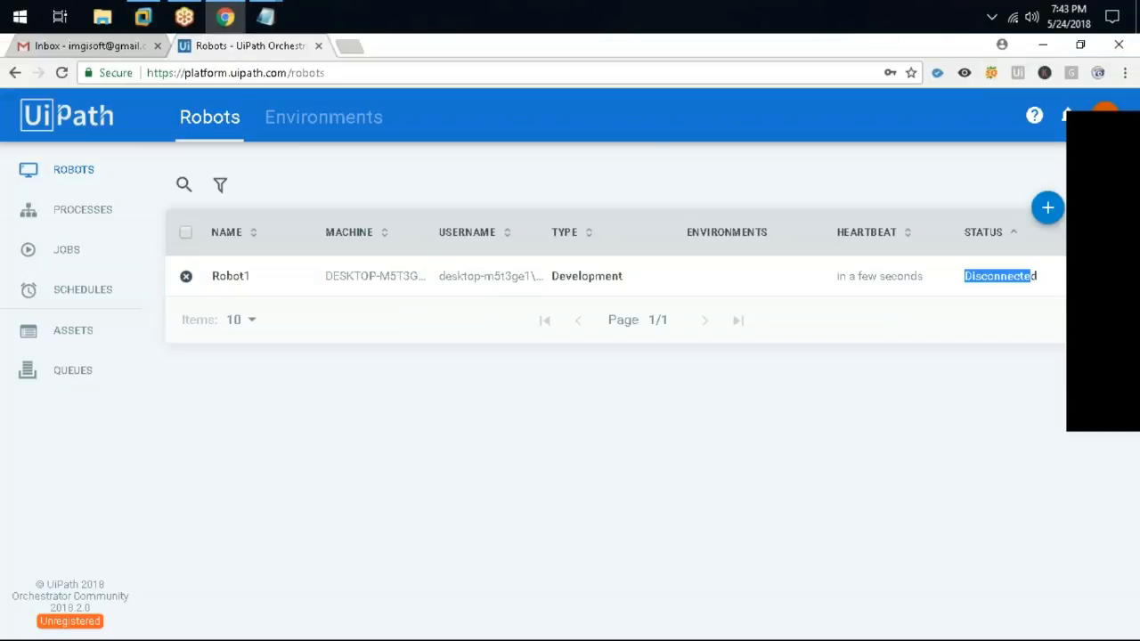
pyautogui.moveTo(289, 73); pyautogui.dragTo(147, 73)
pyautogui.hotkey('ctrl', 'c')
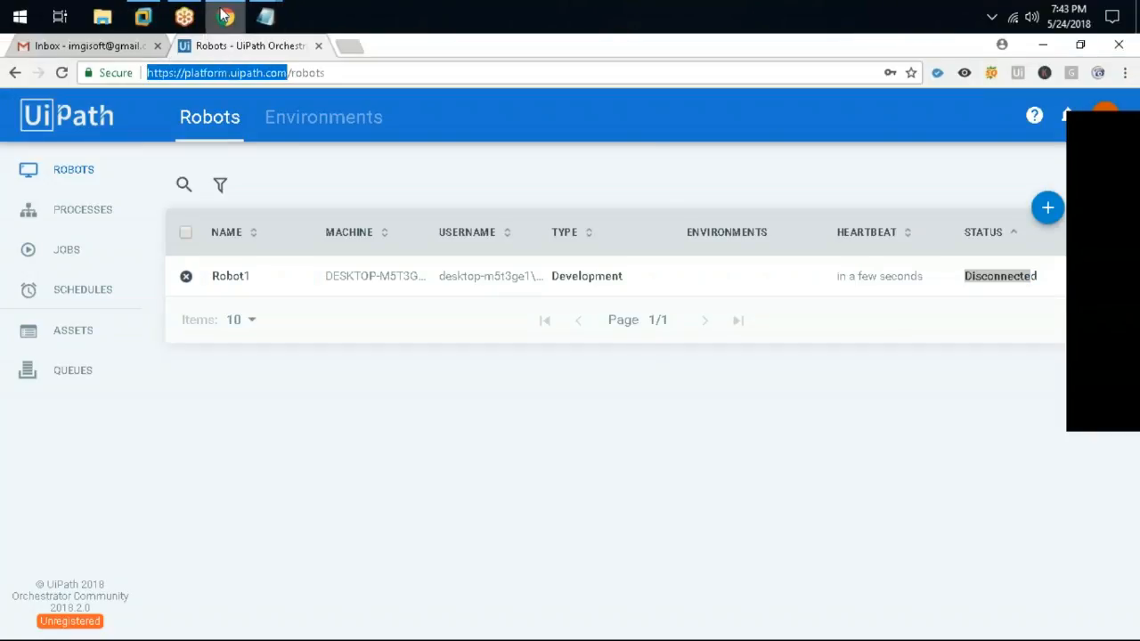
pyautogui.click(143, 17)
pyautogui.hotkey('ctrl', 'v')
pyautogui.press('Return')
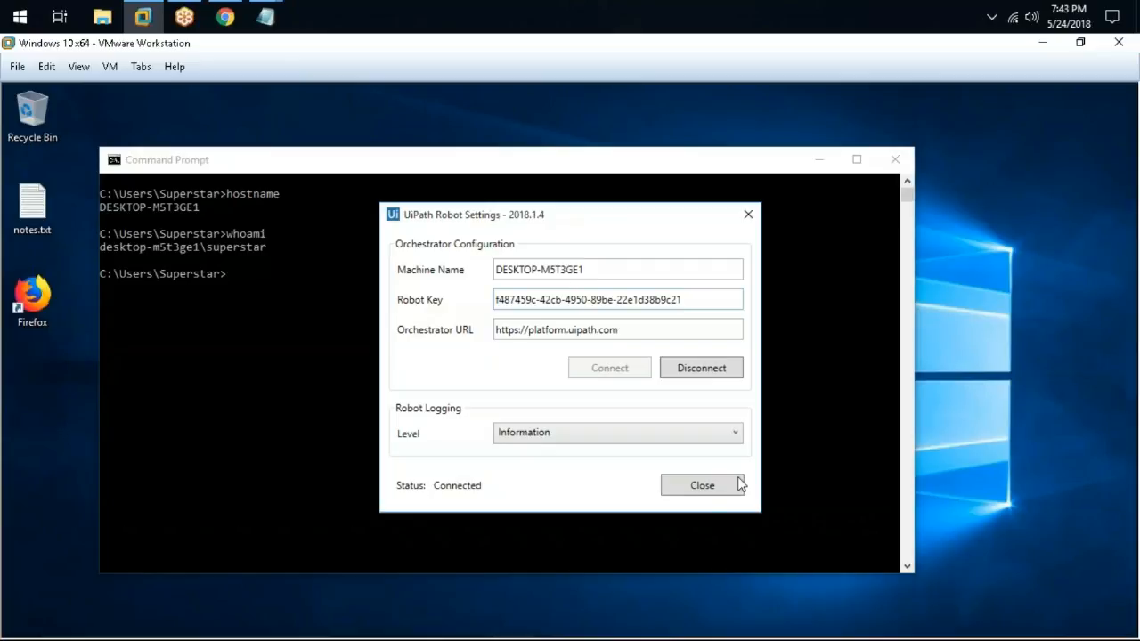
pyautogui.click(703, 484)
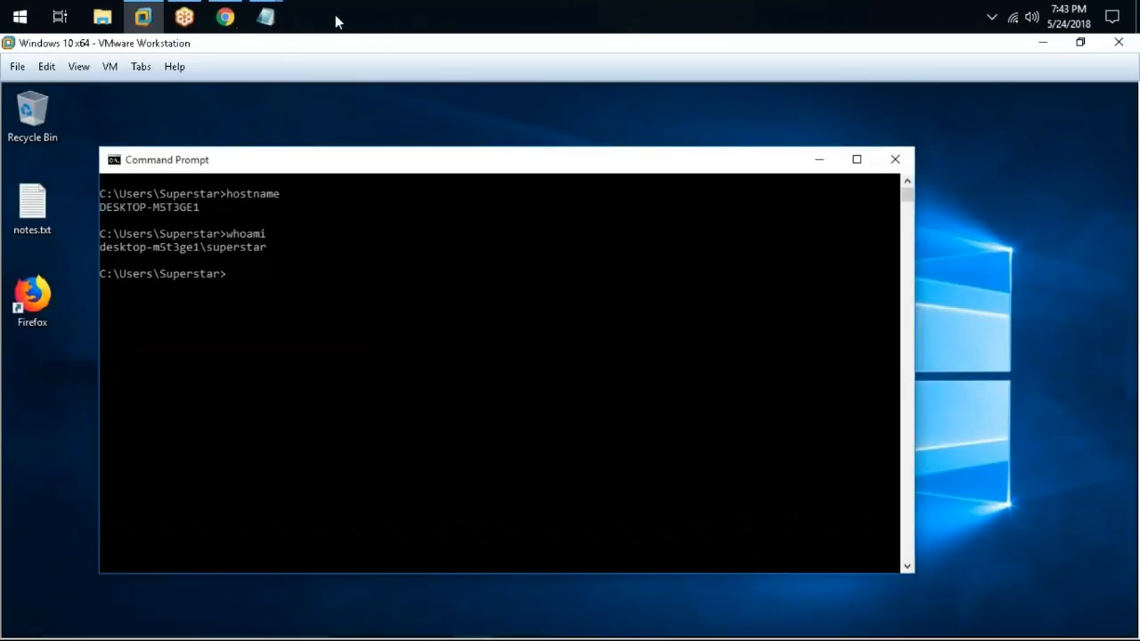
pyautogui.click(225, 17)
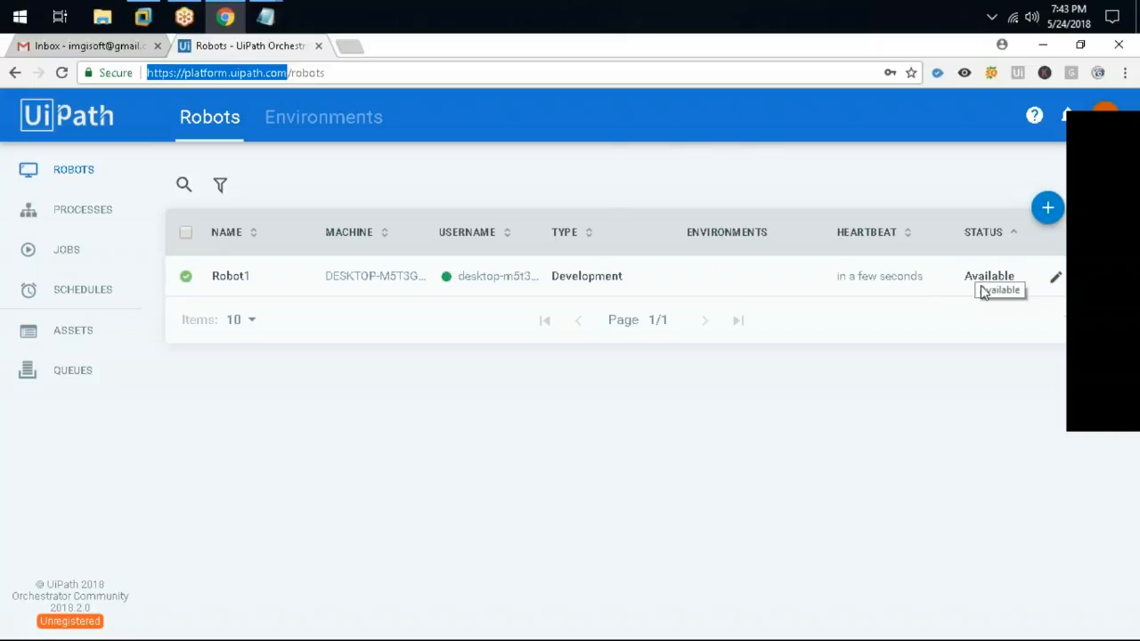
# Add an indented question to orchestrator.txt asking how Orchestrator and Robots connect to each other
pyautogui.moveTo(265, 17)
pyautogui.click(321, 98)
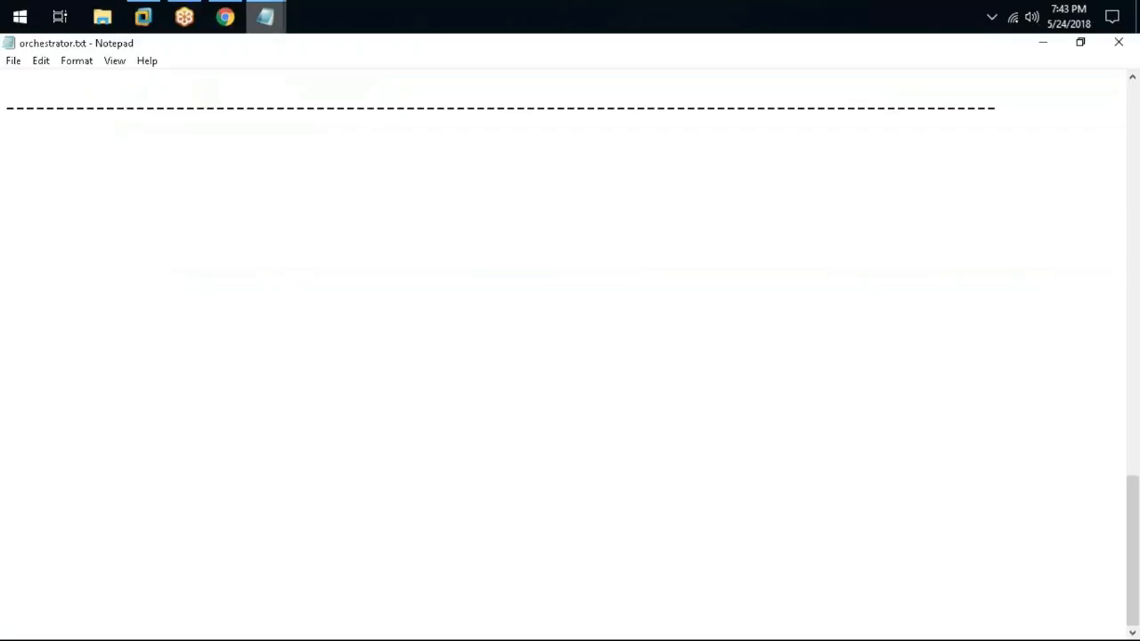
pyautogui.click(894, 571)
pyautogui.press('Return')
pyautogui.press('Tab')
pyautogui.write('How does')
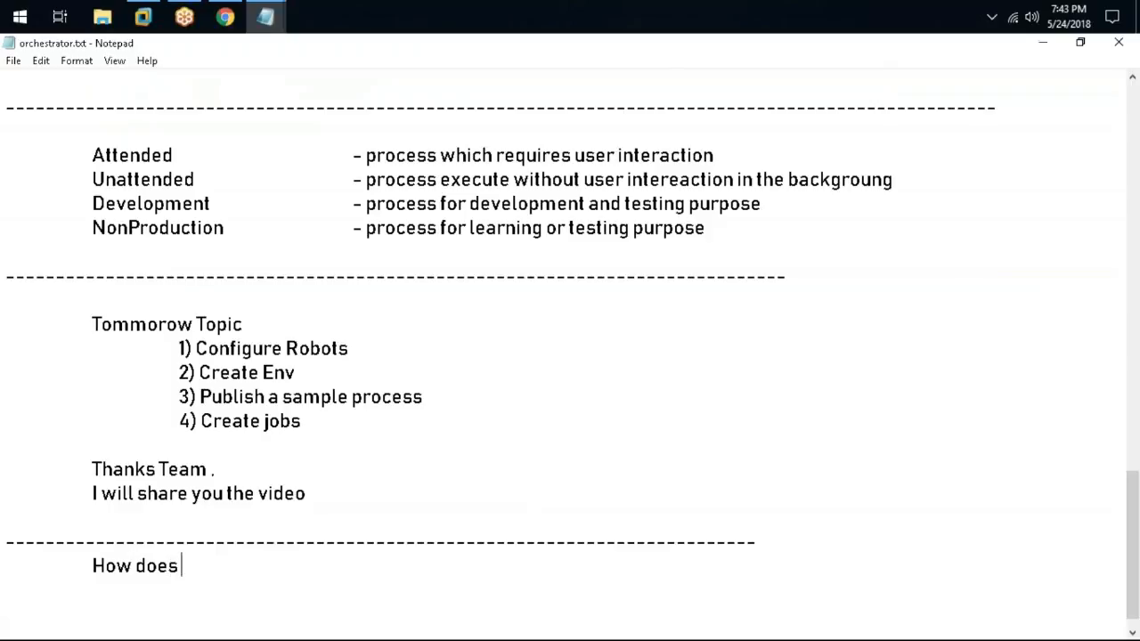
pyautogui.write(' an ORche')
pyautogui.press('BackSpace')
pyautogui.press('BackSpace')
pyautogui.press('BackSpace')
pyautogui.press('BackSpace')
pyautogui.write('rchestrator &')
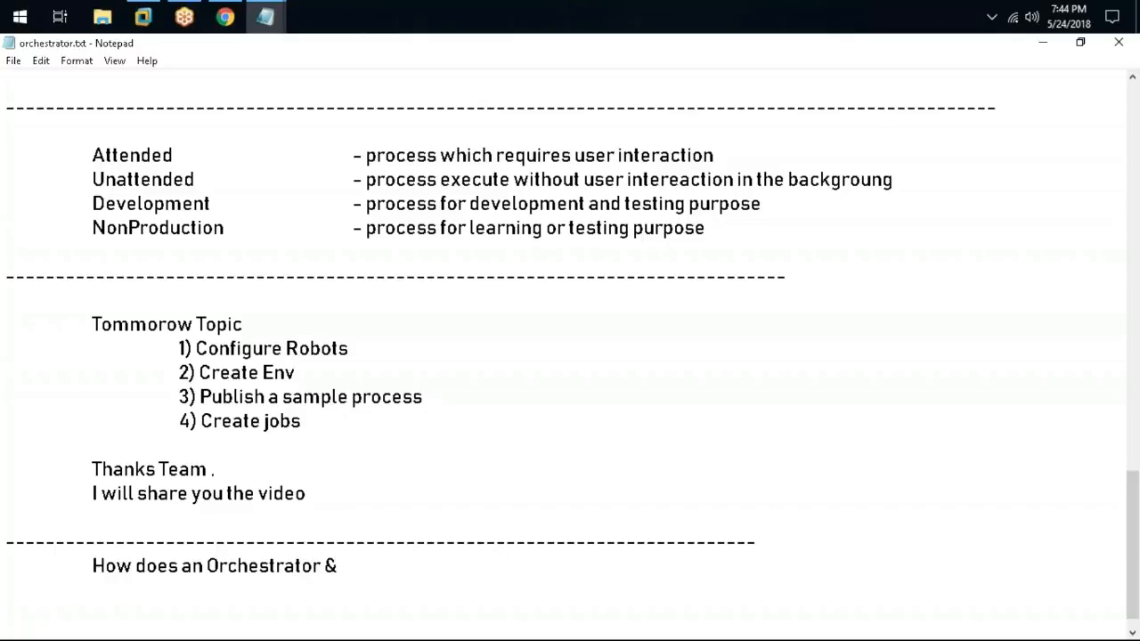
pyautogui.write(' Robots connects to e')
pyautogui.write('ach other ?')
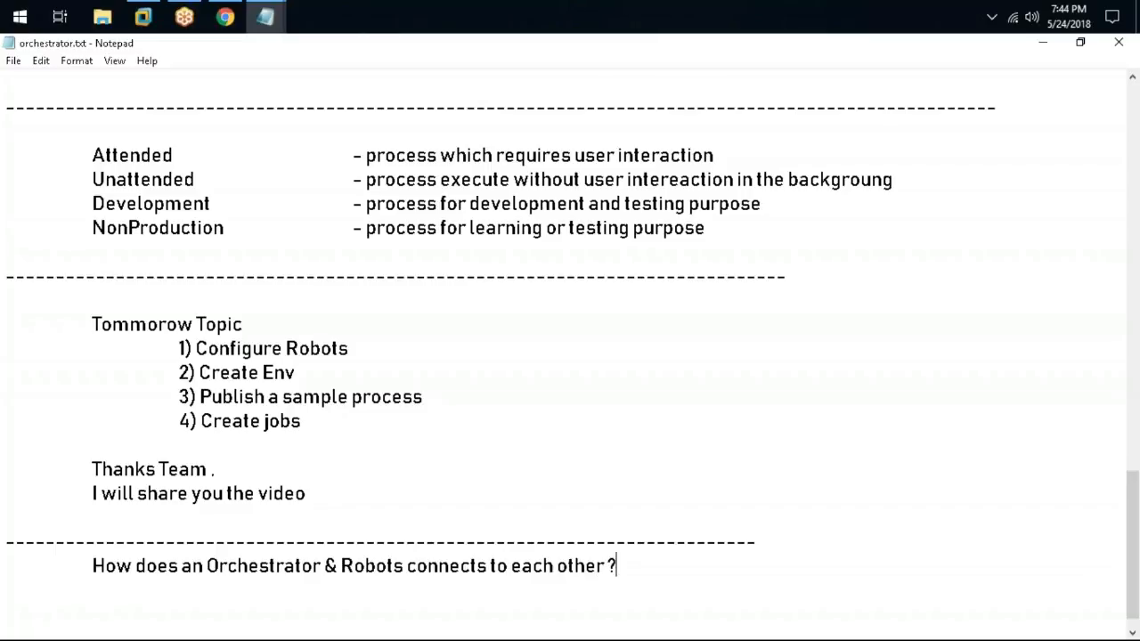
pyautogui.press('Return')
pyautogui.press('Tab')
# Write the indented answer line 'help heartbeat signals' under the question
pyautogui.press('Return')
pyautogui.press('BackSpace')
pyautogui.press('Tab')
pyautogui.write('helo')
pyautogui.press('BackSpace')
pyautogui.write('p hearbe')
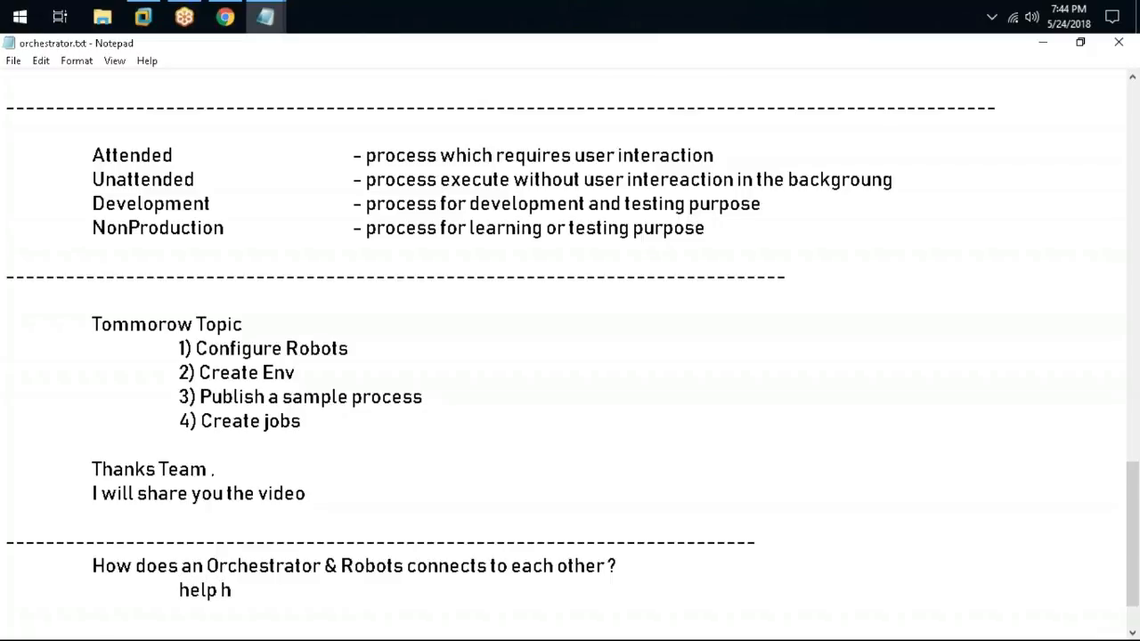
pyautogui.write('at')
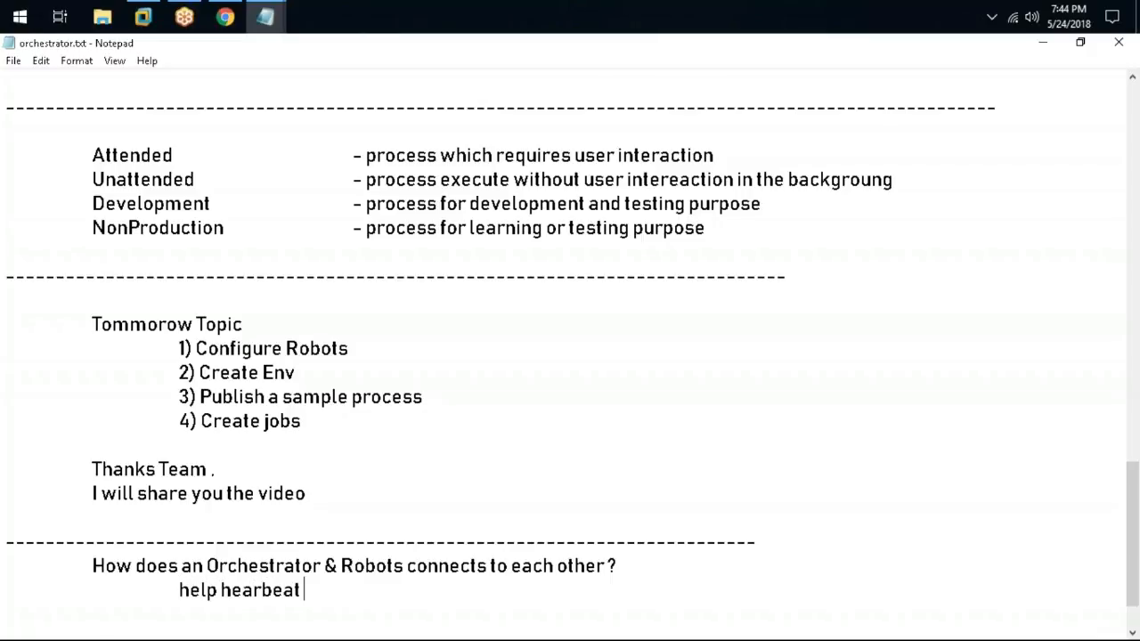
pyautogui.press('BackSpace')
pyautogui.press('BackSpace')
pyautogui.press('BackSpace')
pyautogui.press('BackSpace')
pyautogui.press('BackSpace')
pyautogui.write('tbeat signla')
pyautogui.press('BackSpace')
pyautogui.press('BackSpace')
pyautogui.write('als')
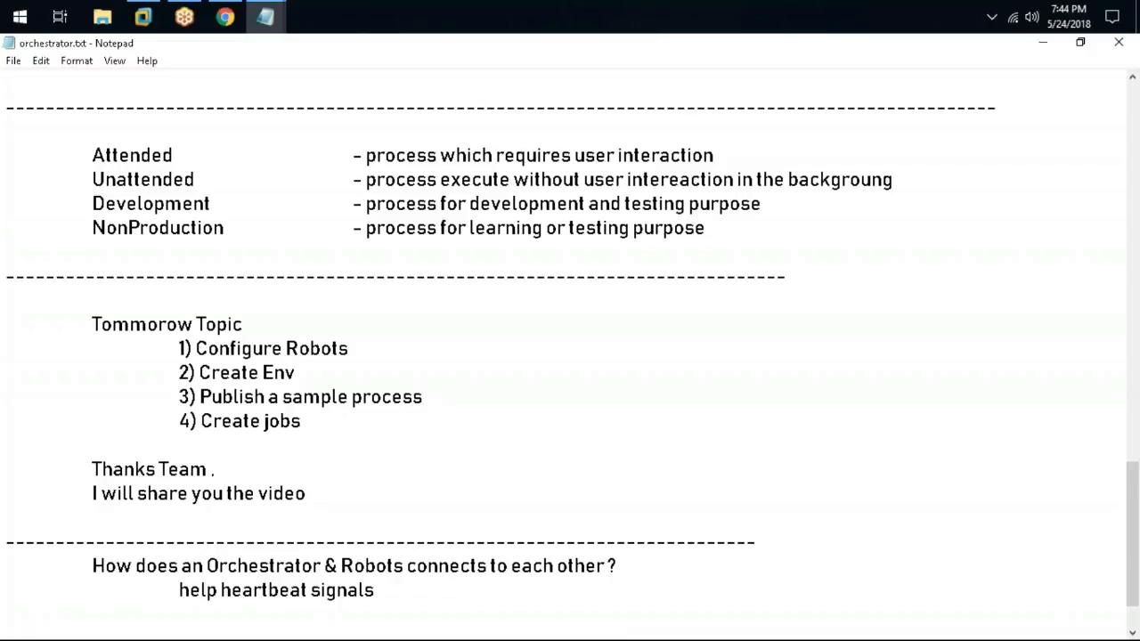
pyautogui.moveTo(178, 589); pyautogui.dragTo(392, 589)
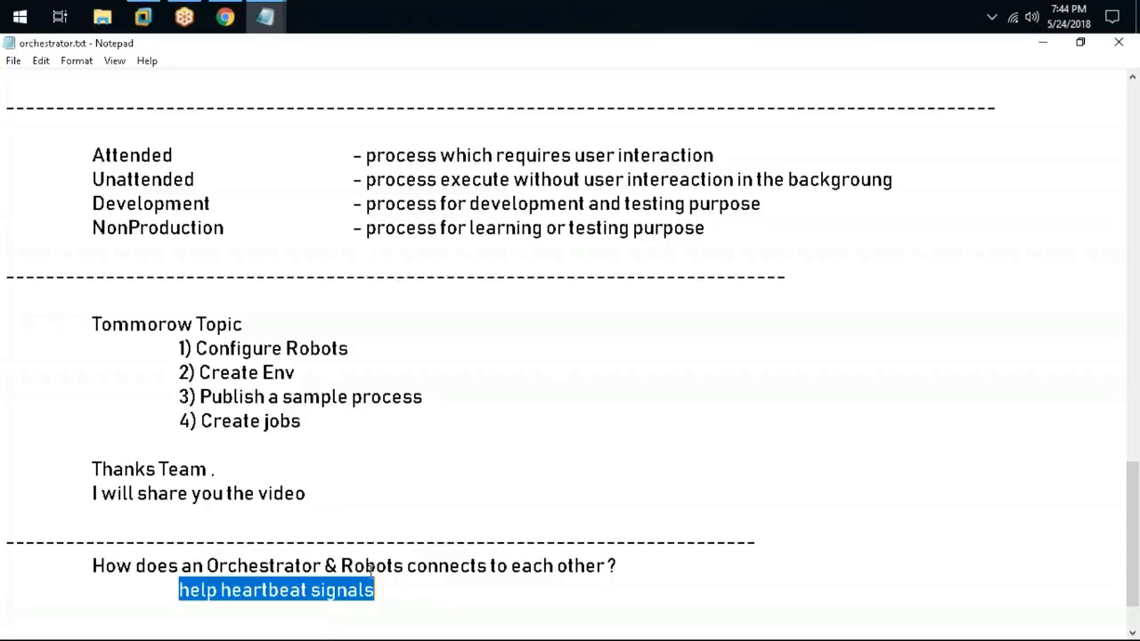
pyautogui.moveTo(389, 589); pyautogui.dragTo(142, 598)
pyautogui.click(416, 584)
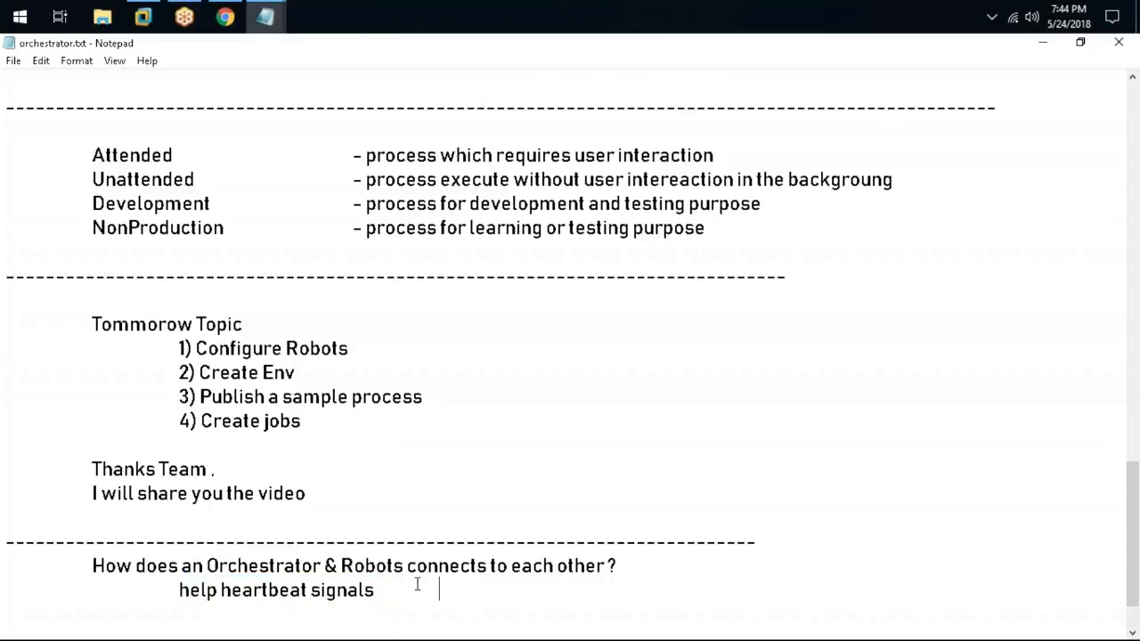
# Add a second answer line, 'contain your robot login credentials', then return to Orchestrator
pyautogui.press('Return')
pyautogui.press('Tab')
pyautogui.press('Tab')
pyautogui.write('contain your rob')
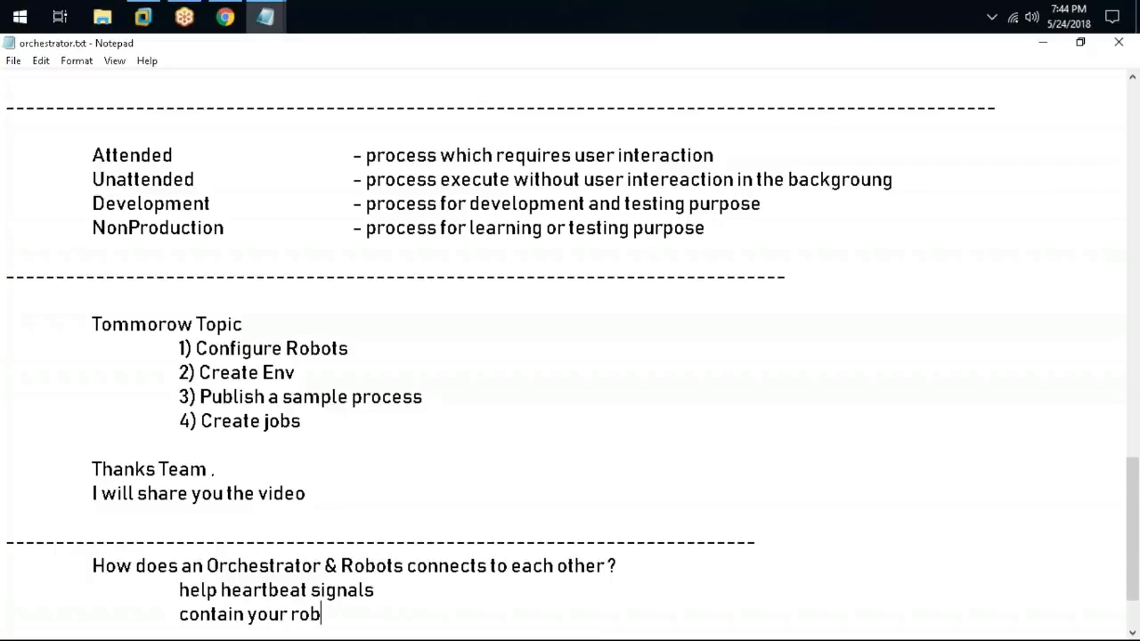
pyautogui.write('ot login ')
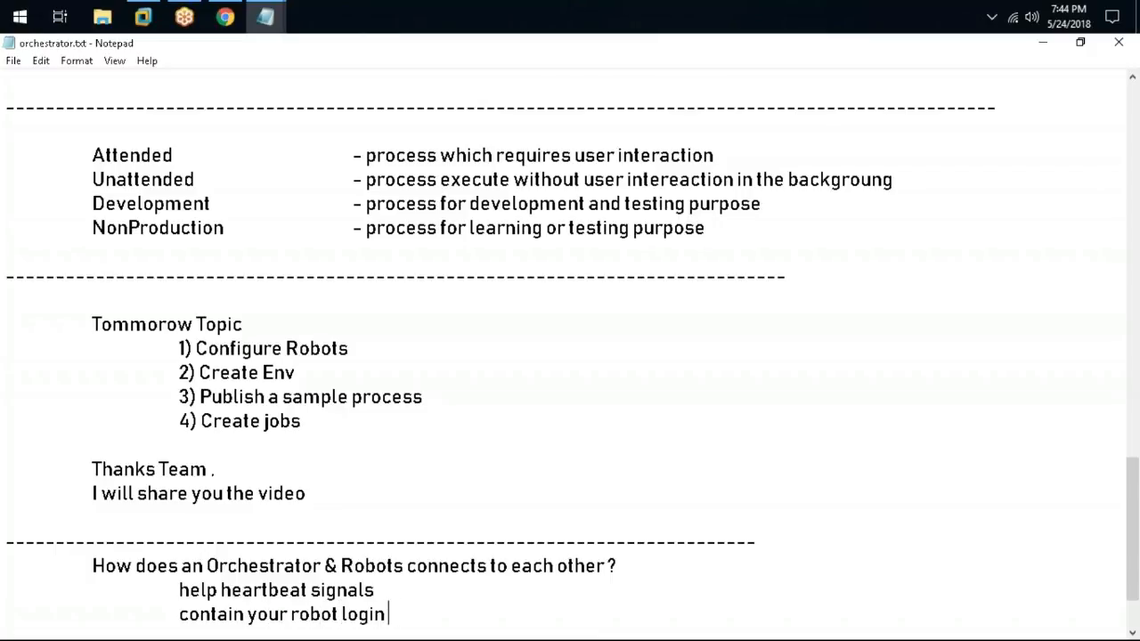
pyautogui.write('credentails')
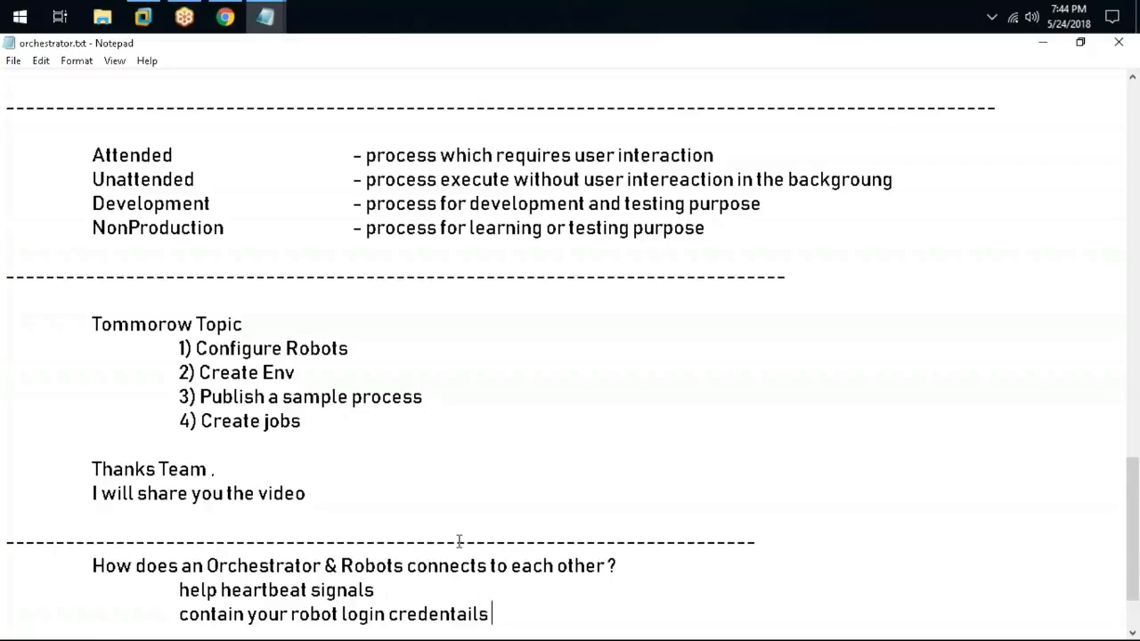
pyautogui.scroll(-2, 459, 540)
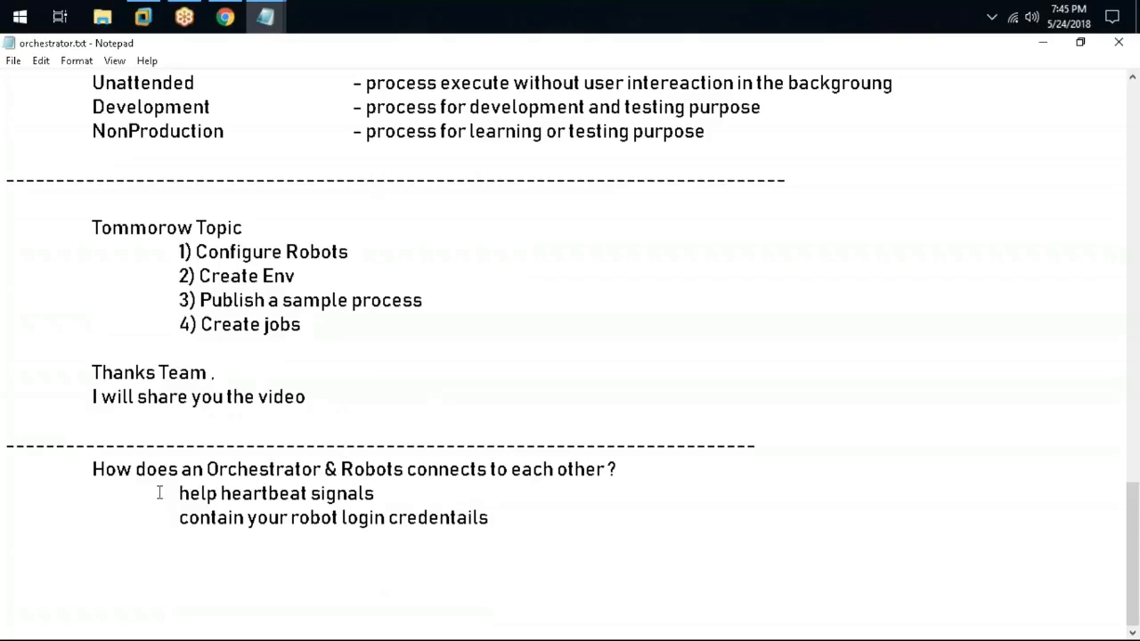
pyautogui.moveTo(299, 518); pyautogui.dragTo(308, 495)
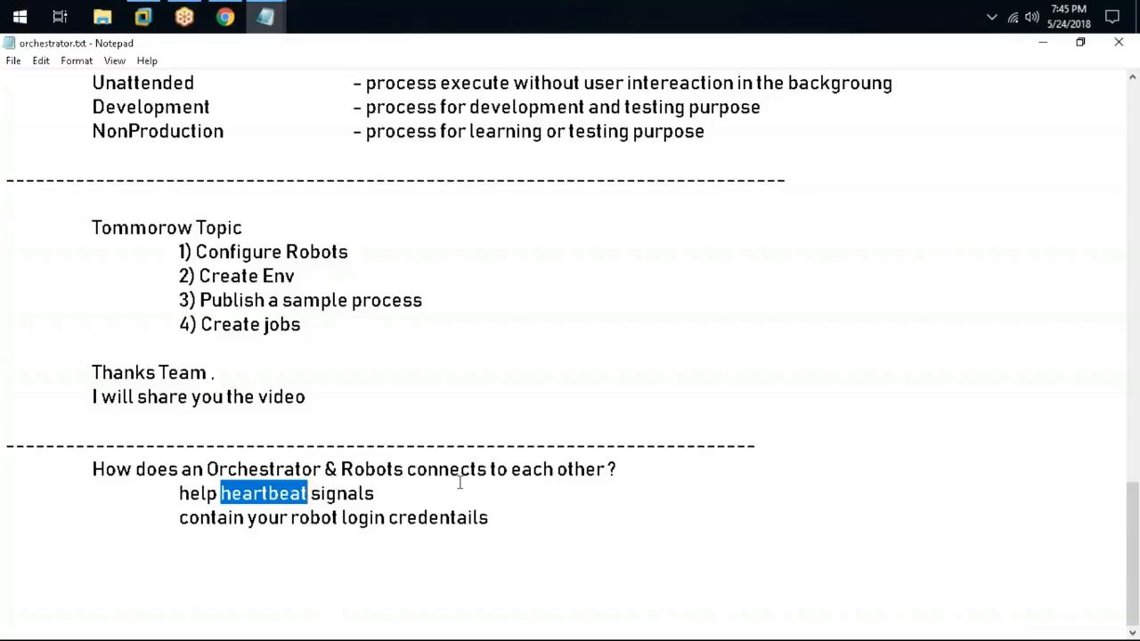
pyautogui.moveTo(504, 524); pyautogui.dragTo(7, 497)
pyautogui.click(443, 597)
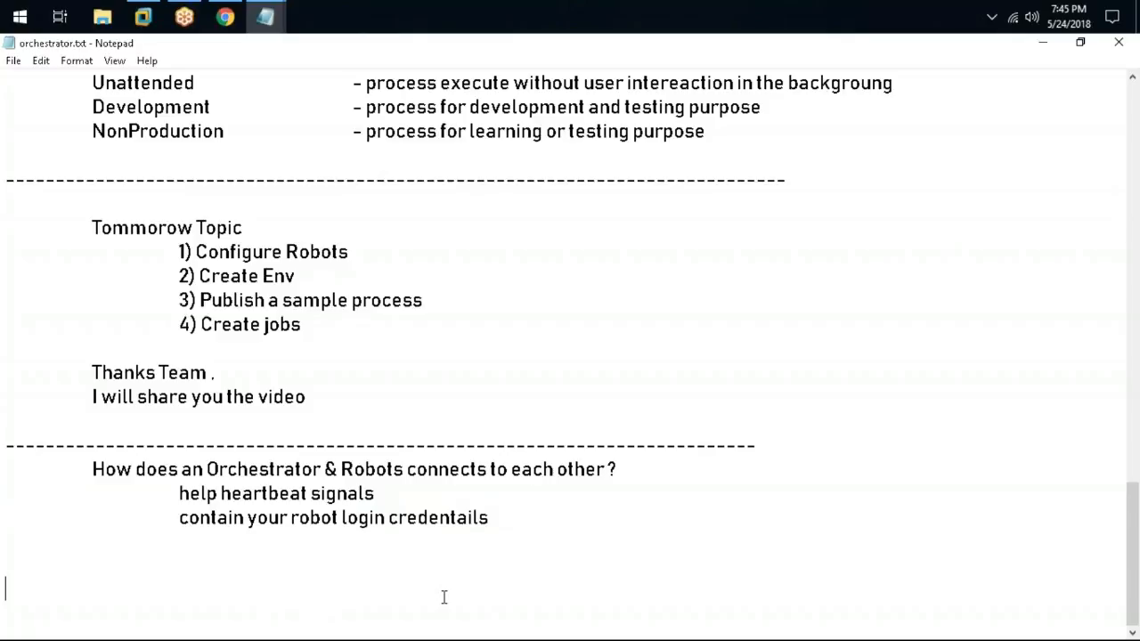
pyautogui.click(226, 17)
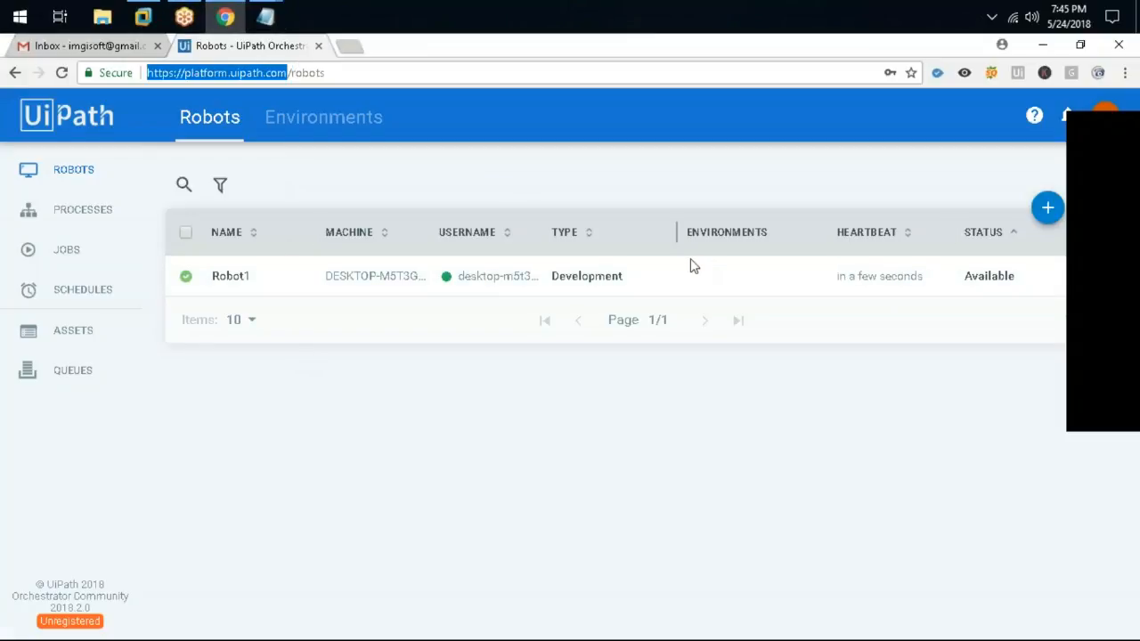
# Sort the robots by the HEARTBEAT column and check Robot1's heartbeat time
pyautogui.click(871, 235)
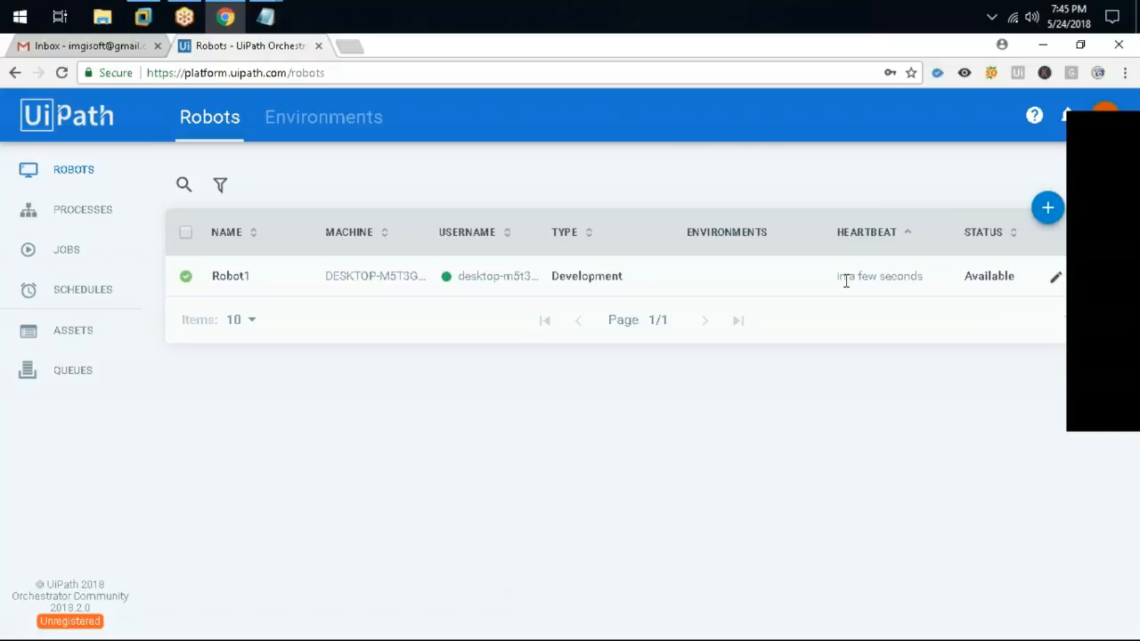
pyautogui.moveTo(841, 278); pyautogui.dragTo(925, 278)
pyautogui.moveTo(935, 279); pyautogui.dragTo(822, 293)
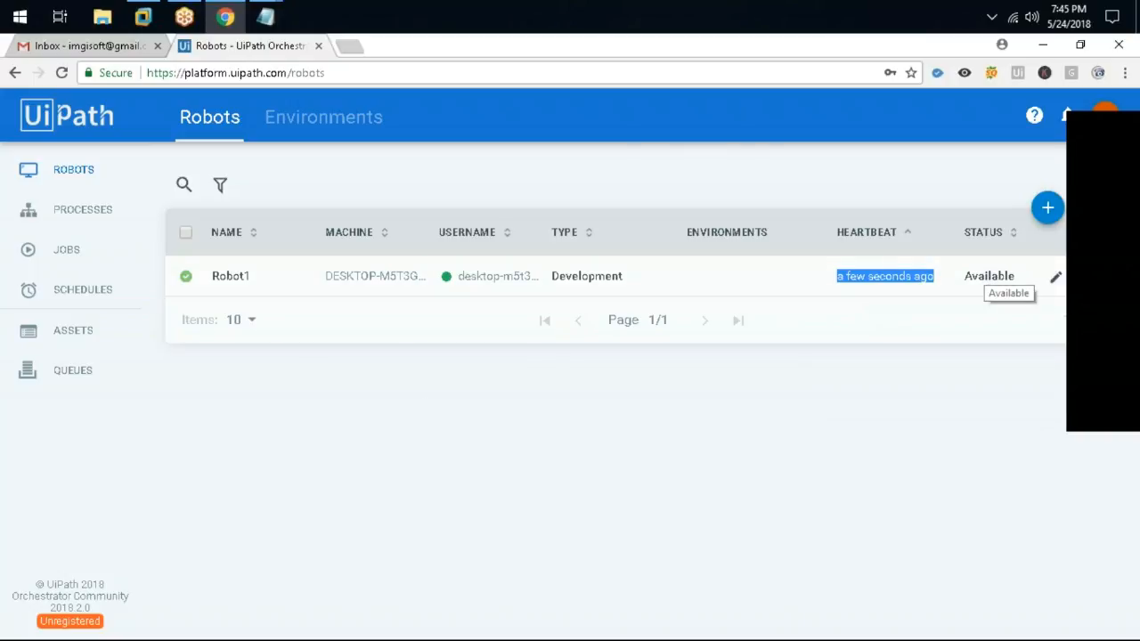
# Open Robot1's logs via View Logs from its row menu
pyautogui.click(1086, 283)
pyautogui.click(924, 402)
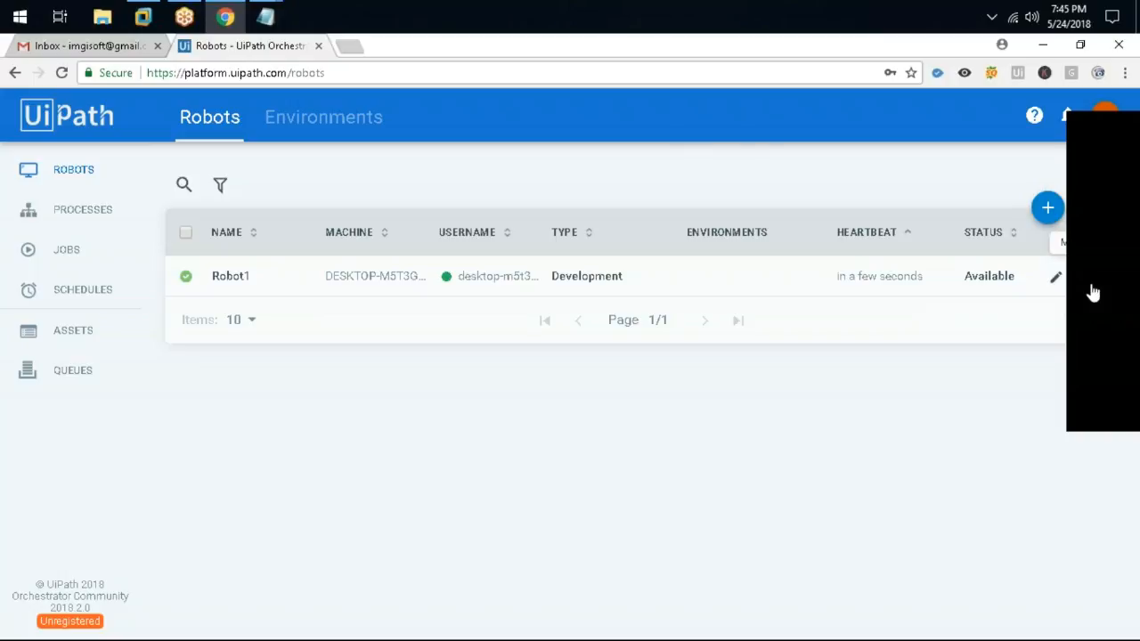
pyautogui.click(1092, 293)
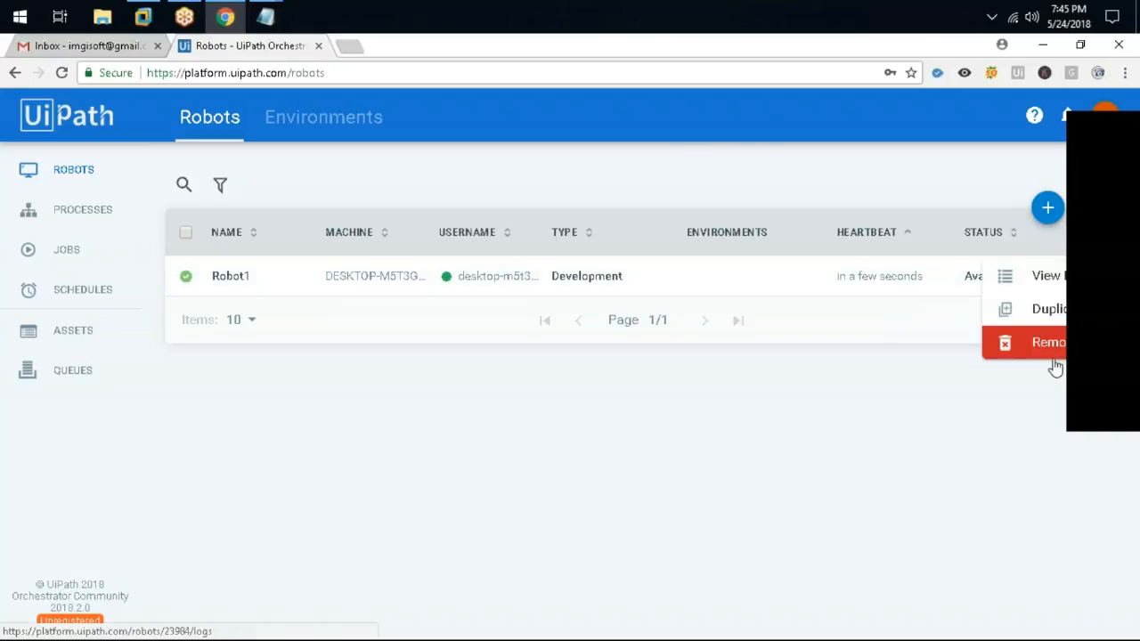
pyautogui.click(1054, 294)
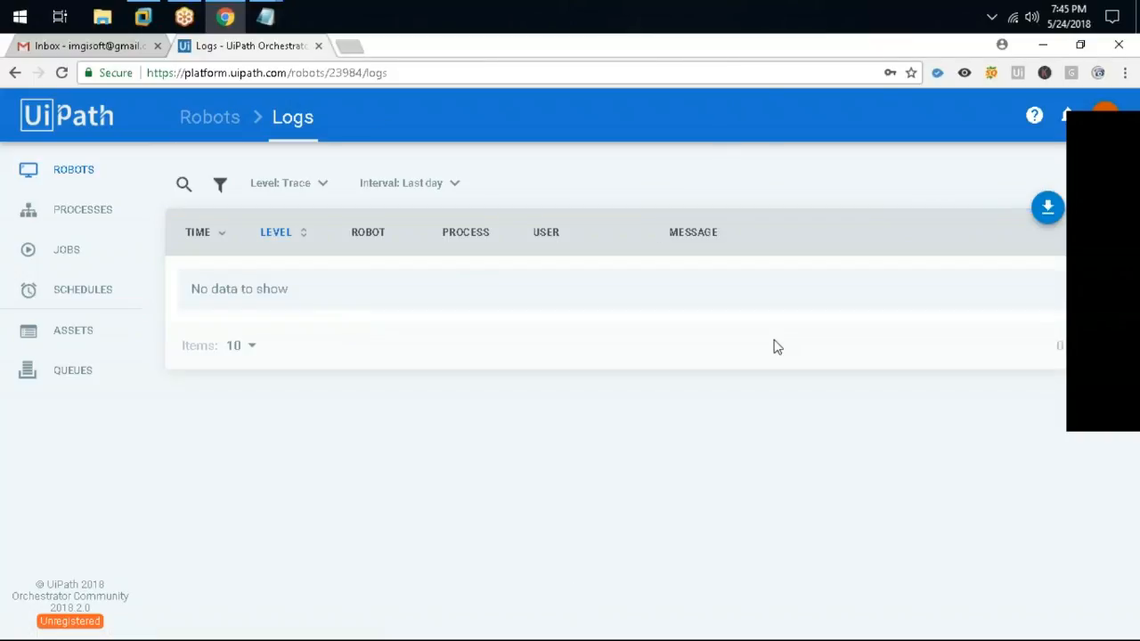
pyautogui.click(145, 18)
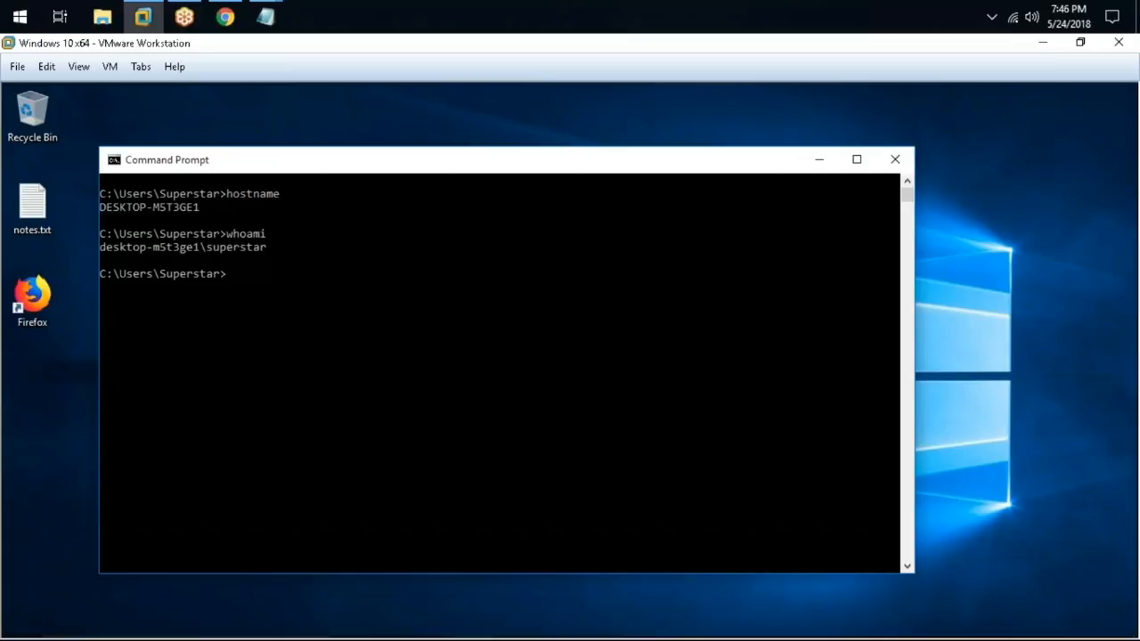
pyautogui.click(1007, 620)
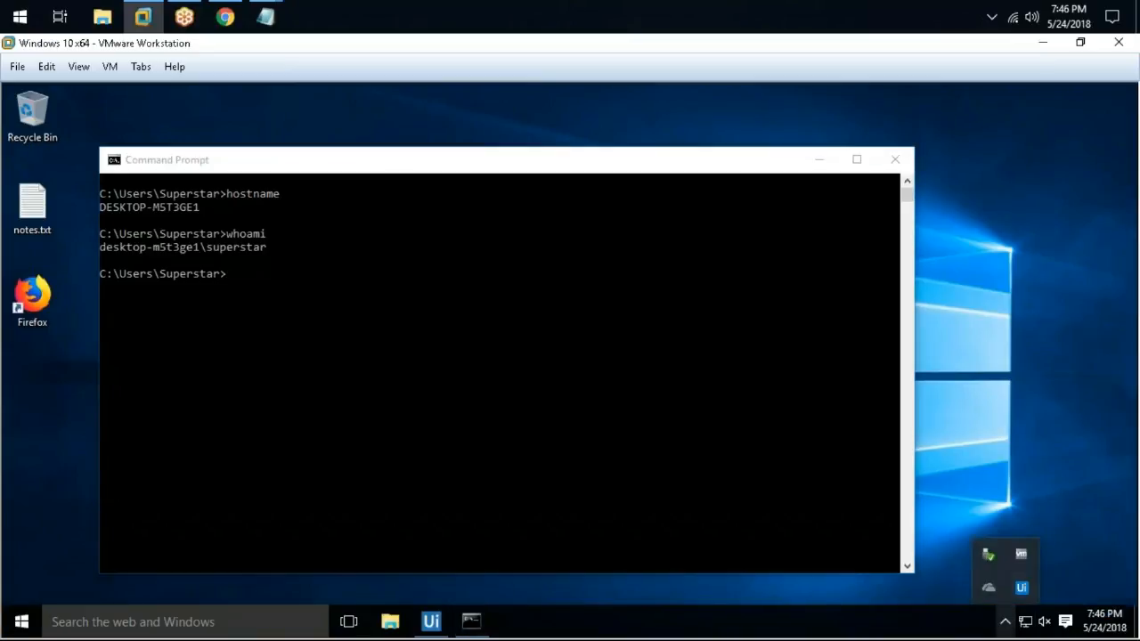
pyautogui.click(1021, 588)
pyautogui.click(994, 339)
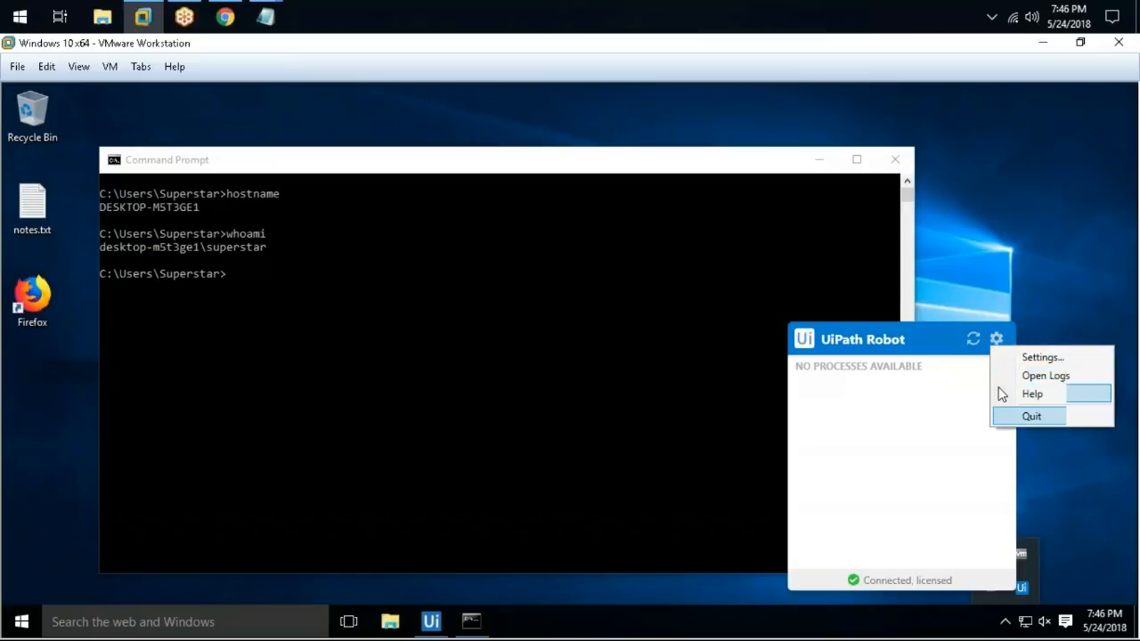
pyautogui.click(1009, 376)
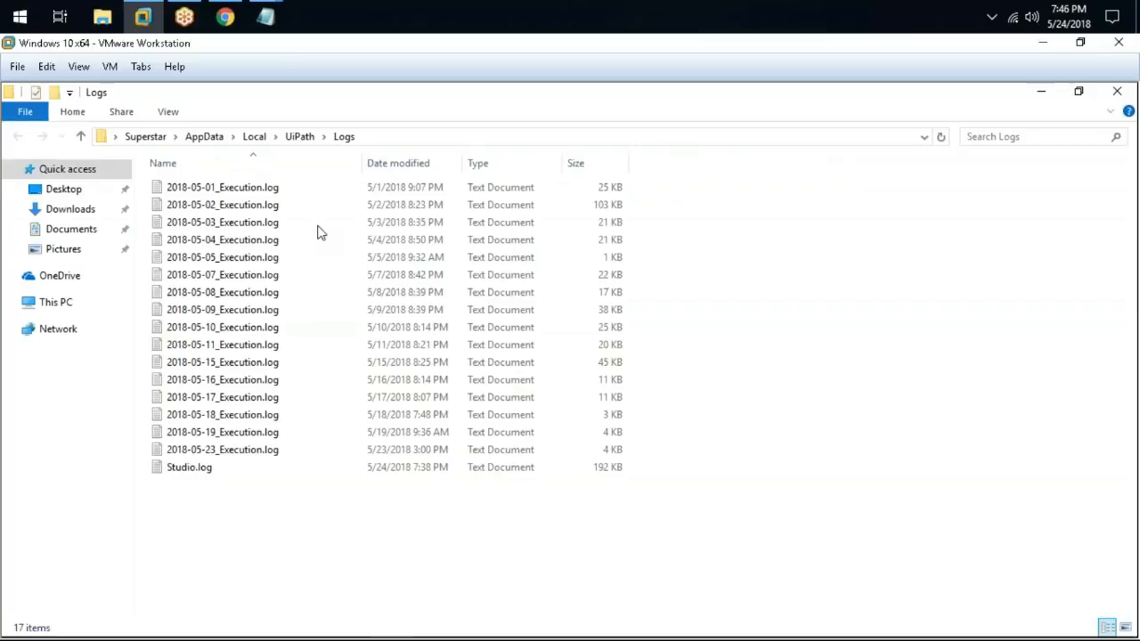
pyautogui.moveTo(323, 541); pyautogui.dragTo(256, 135)
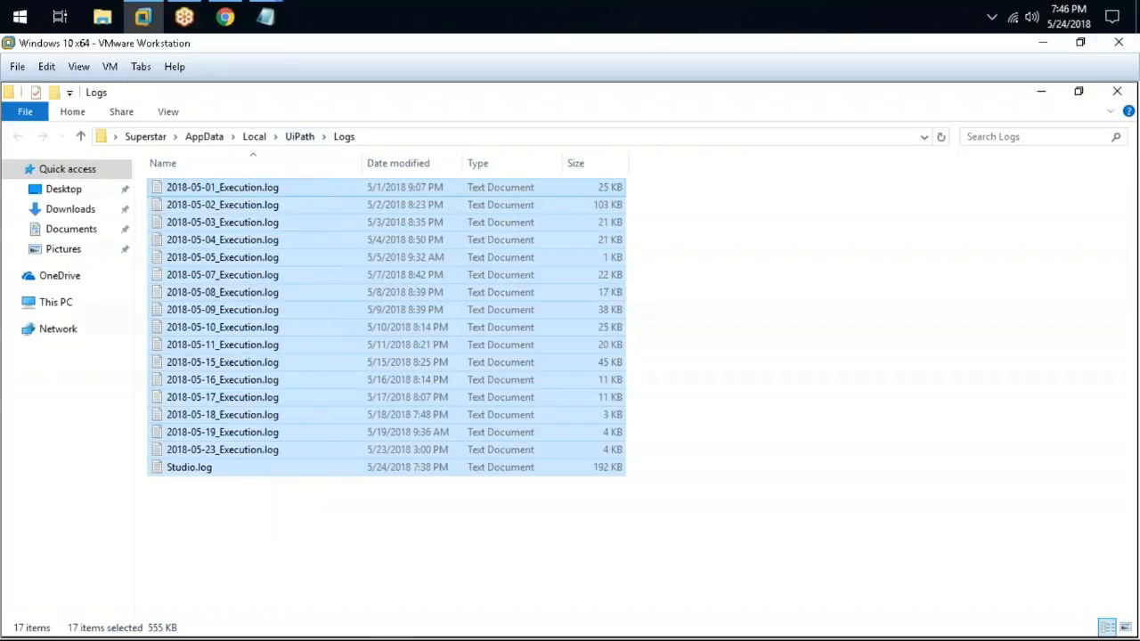
pyautogui.click(1117, 93)
pyautogui.click(1040, 45)
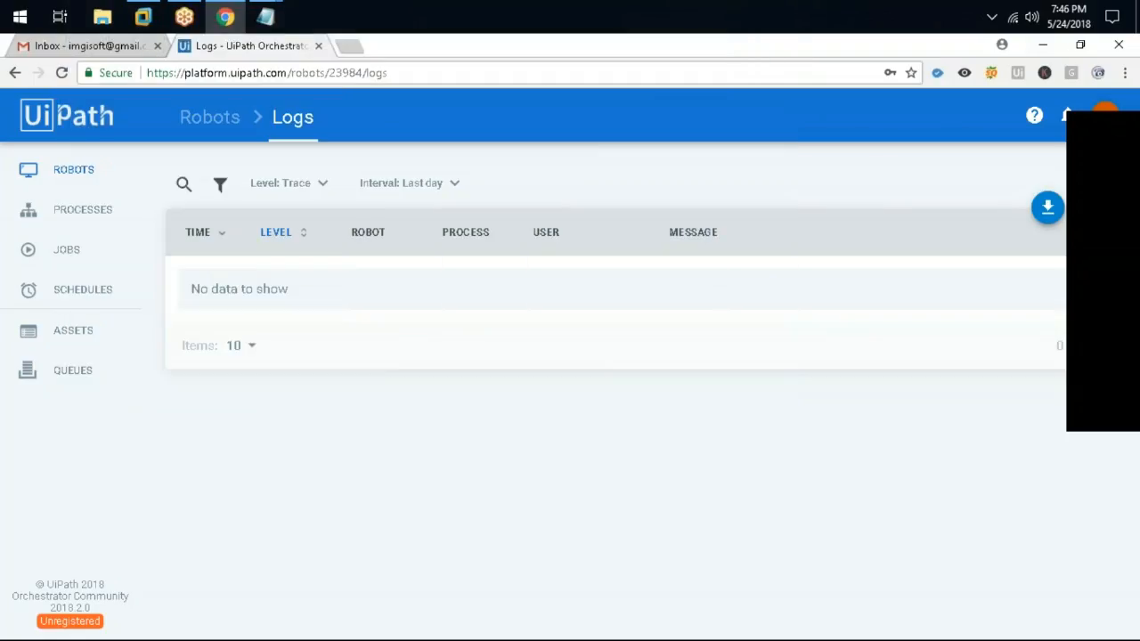
# Start a new environment under Robots > Environments named Process Development Env
pyautogui.click(225, 119)
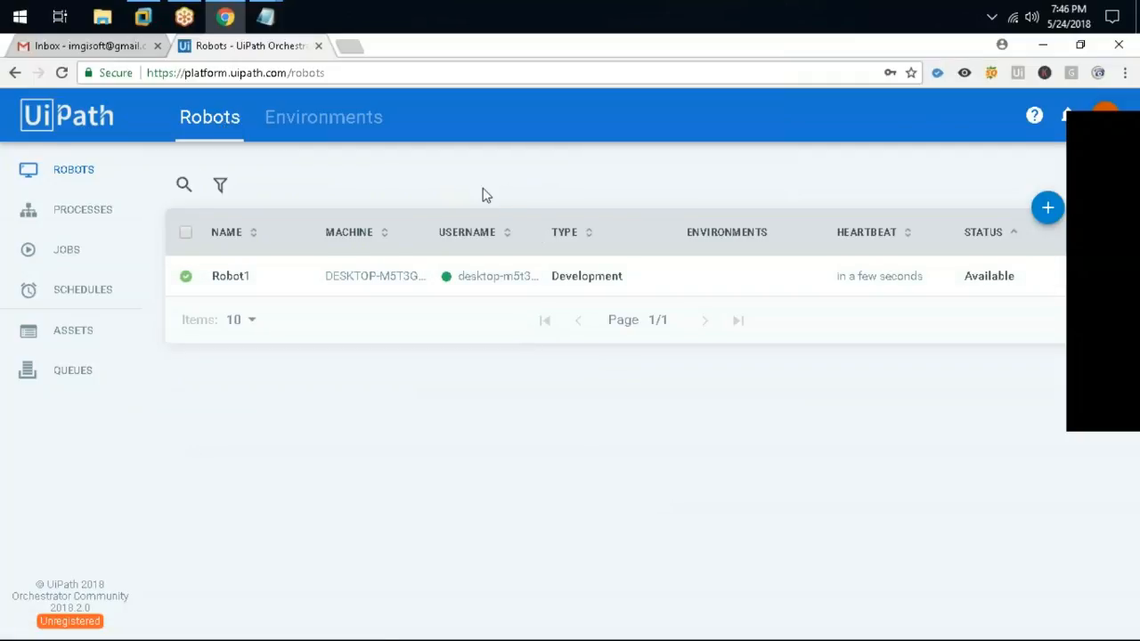
pyautogui.click(325, 123)
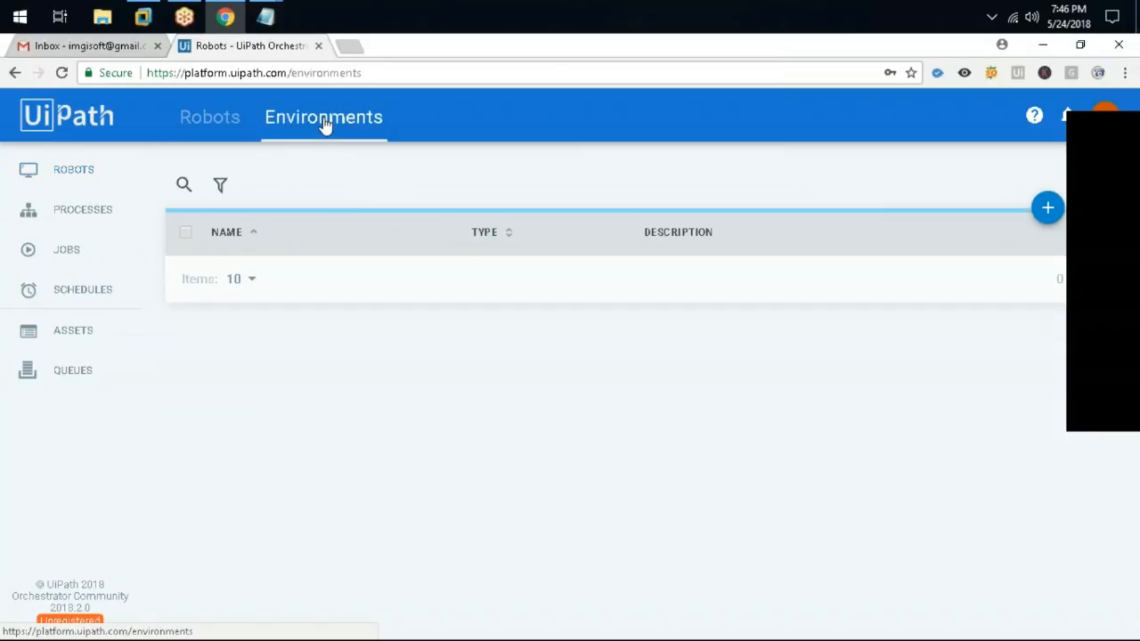
pyautogui.click(1047, 208)
pyautogui.write('Developm')
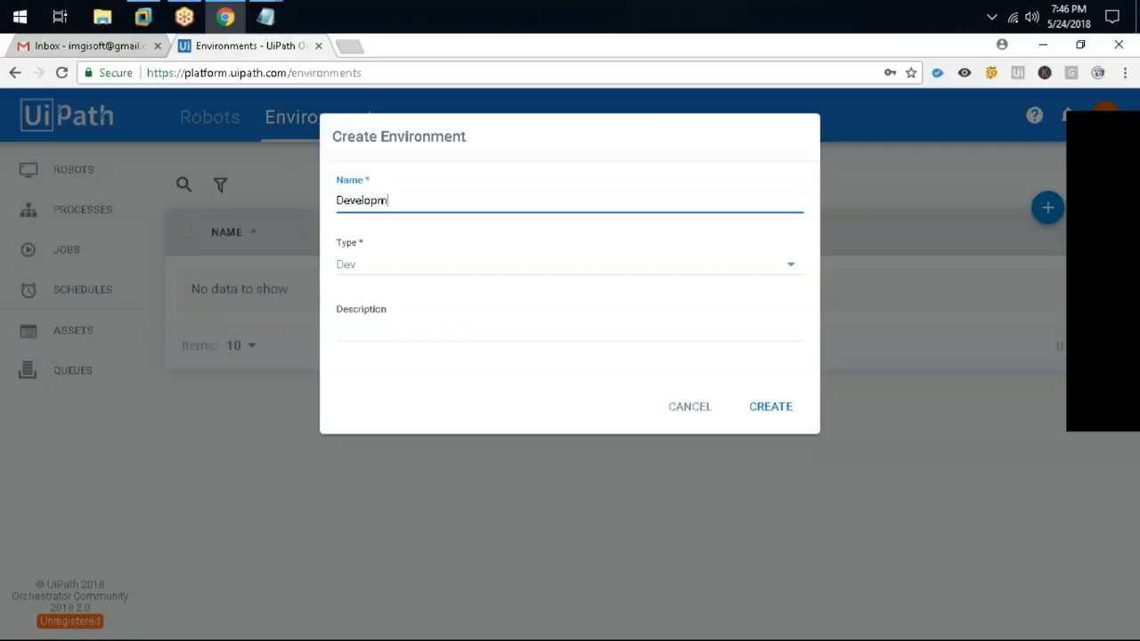
pyautogui.write('ent')
pyautogui.hotkey('ctrl', 'a')
pyautogui.press('BackSpace')
pyautogui.write('Process Developme')
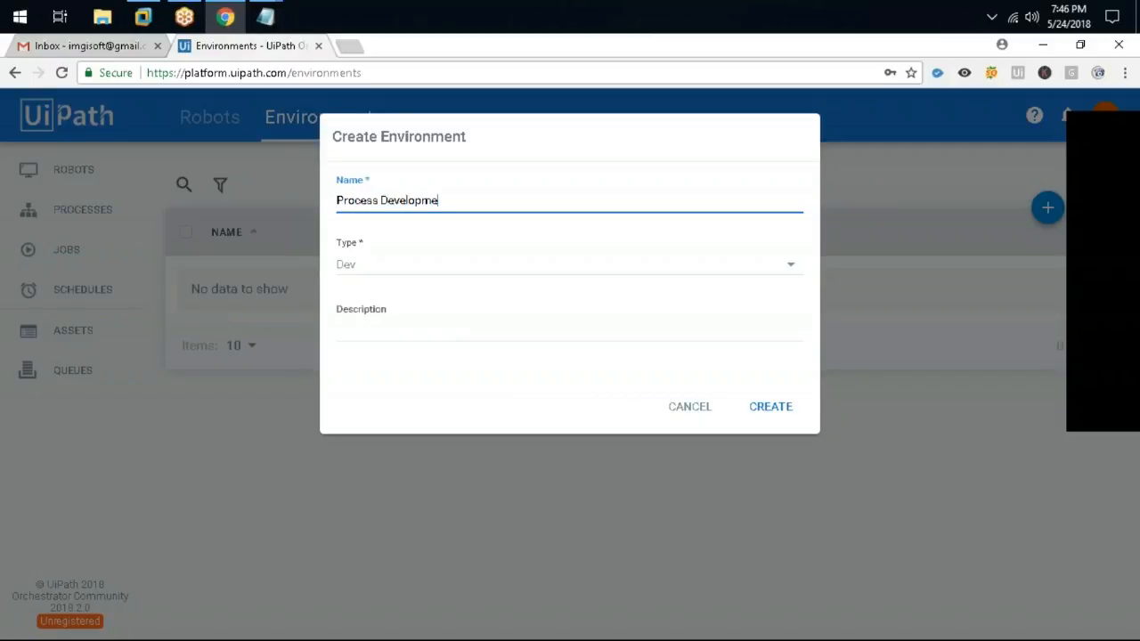
# Describe it as a development environment, keep type Dev, and create it
pyautogui.click(512, 328)
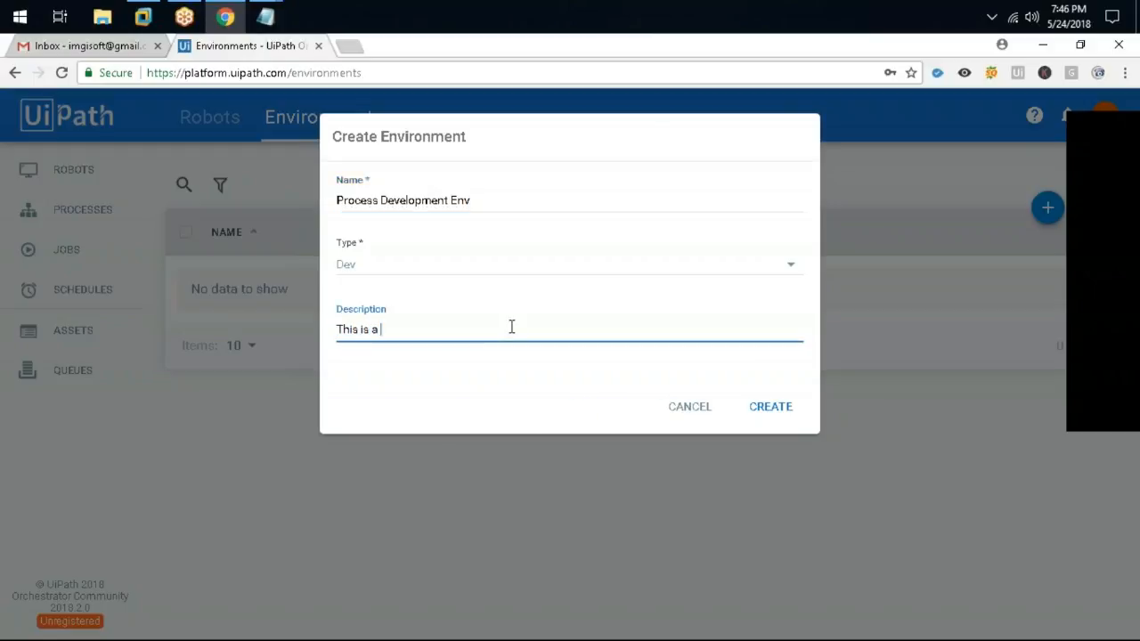
pyautogui.write('This is a develoment ev')
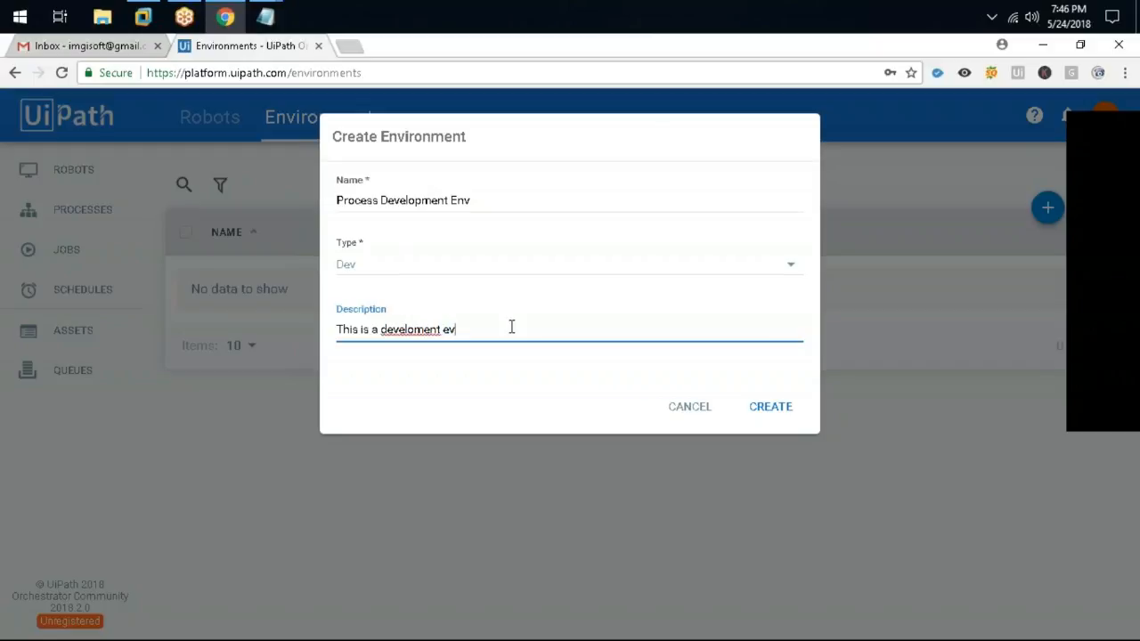
pyautogui.press('BackSpace')
pyautogui.press('BackSpace')
pyautogui.press('BackSpace')
pyautogui.press('BackSpace')
pyautogui.write('pment evironment fo')
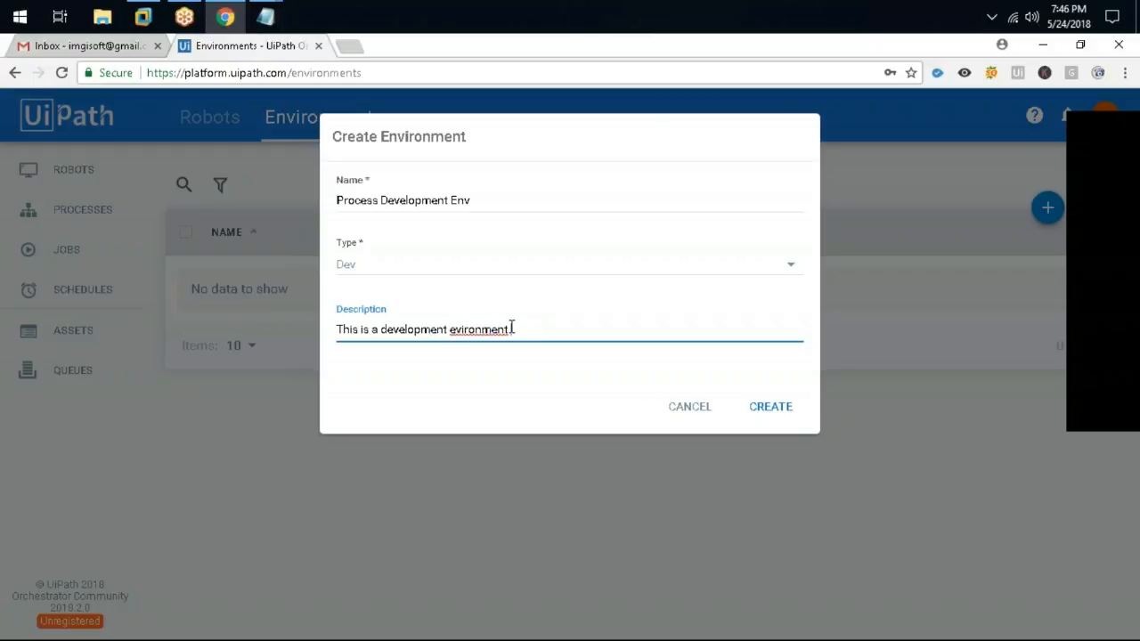
pyautogui.rightClick(499, 330)
pyautogui.click(539, 343)
pyautogui.click(361, 265)
pyautogui.click(360, 264)
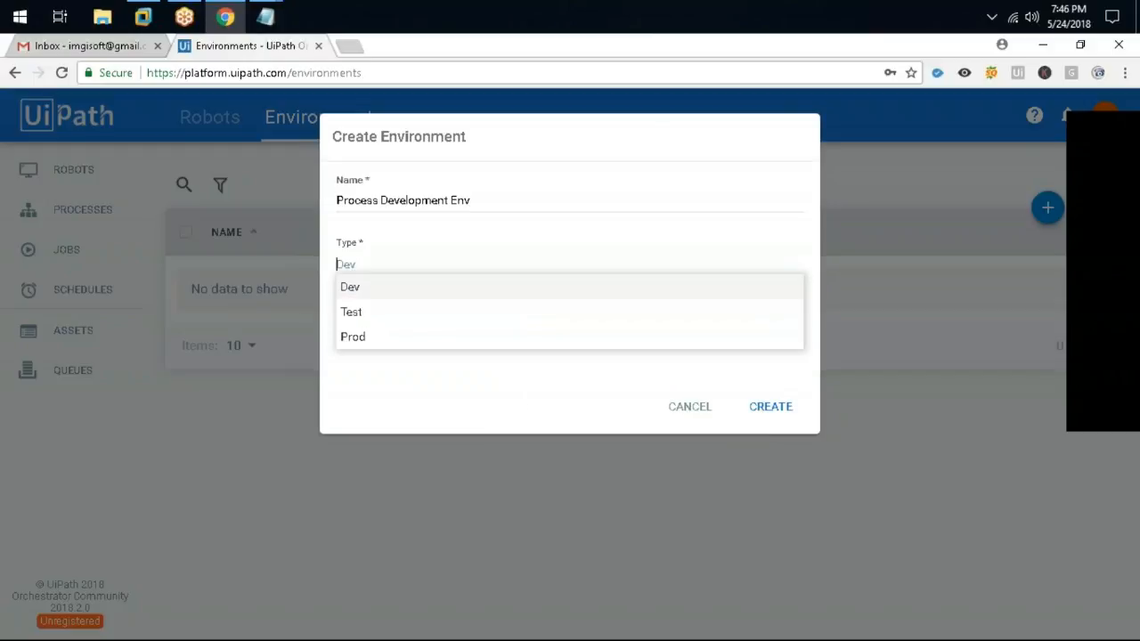
pyautogui.click(381, 297)
pyautogui.click(773, 411)
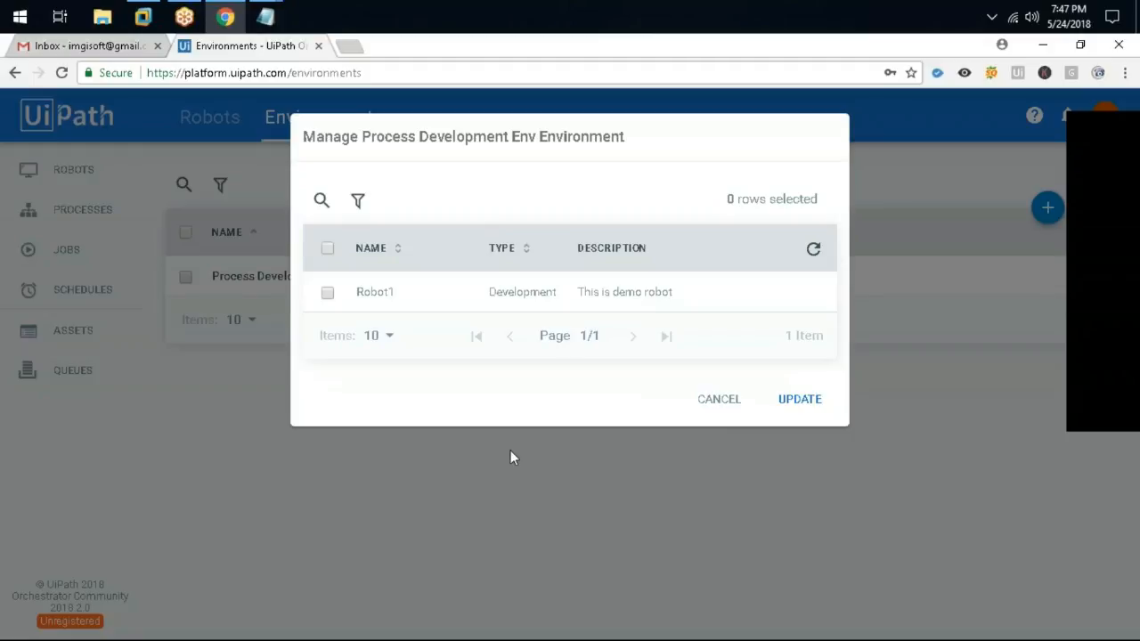
# Add Robot1 to Process Development Env and verify the membership through Manage Robots
pyautogui.click(327, 293)
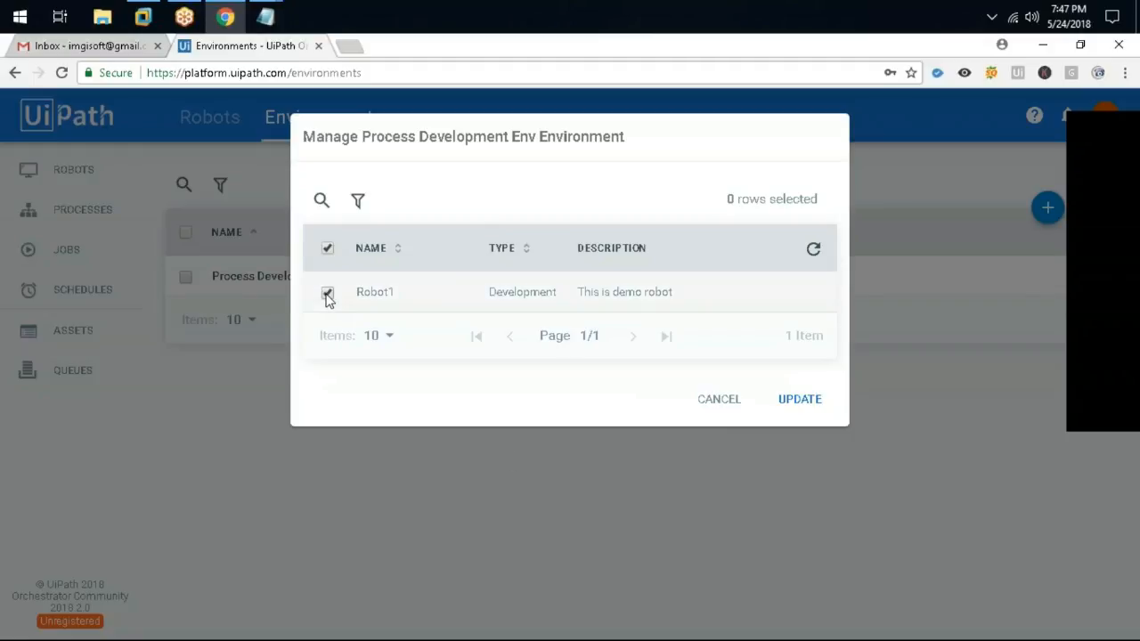
pyautogui.click(798, 399)
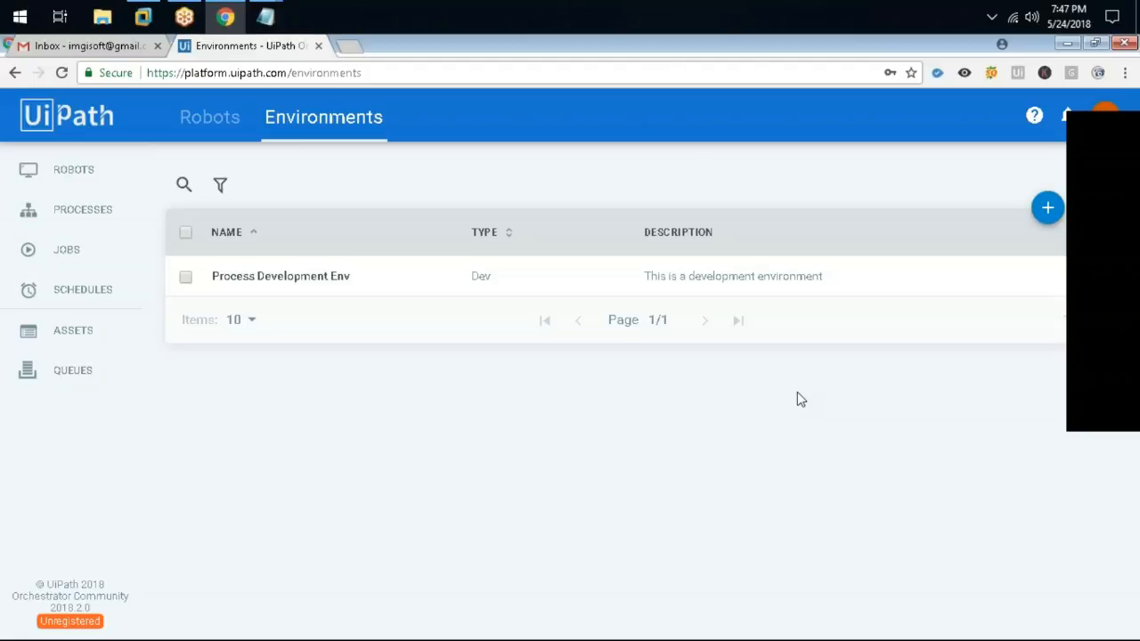
pyautogui.click(221, 117)
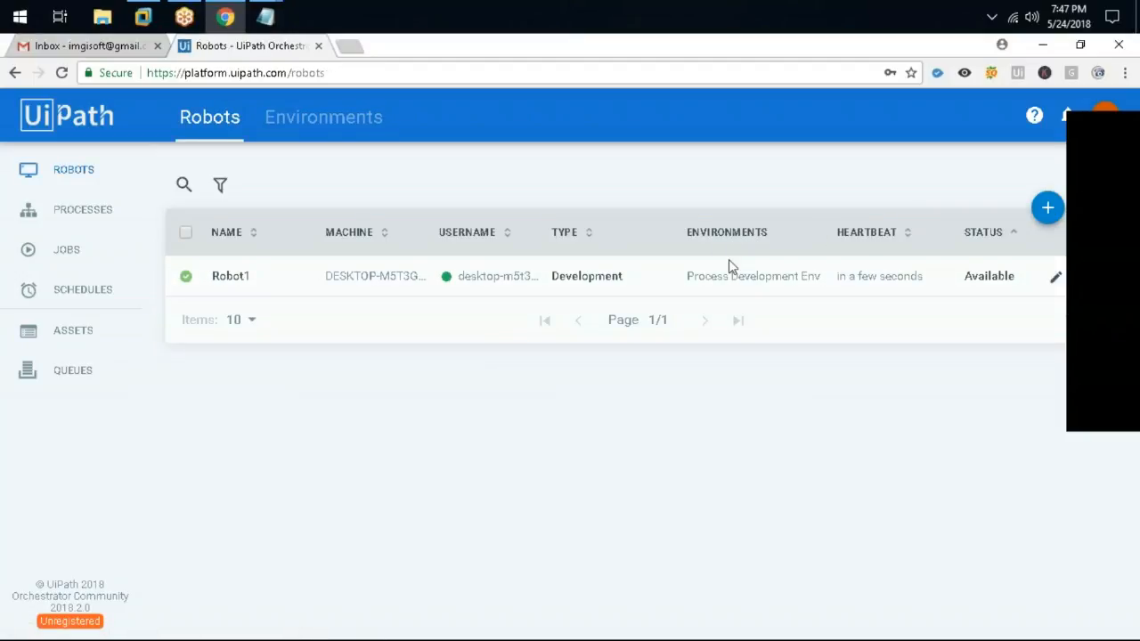
pyautogui.click(320, 117)
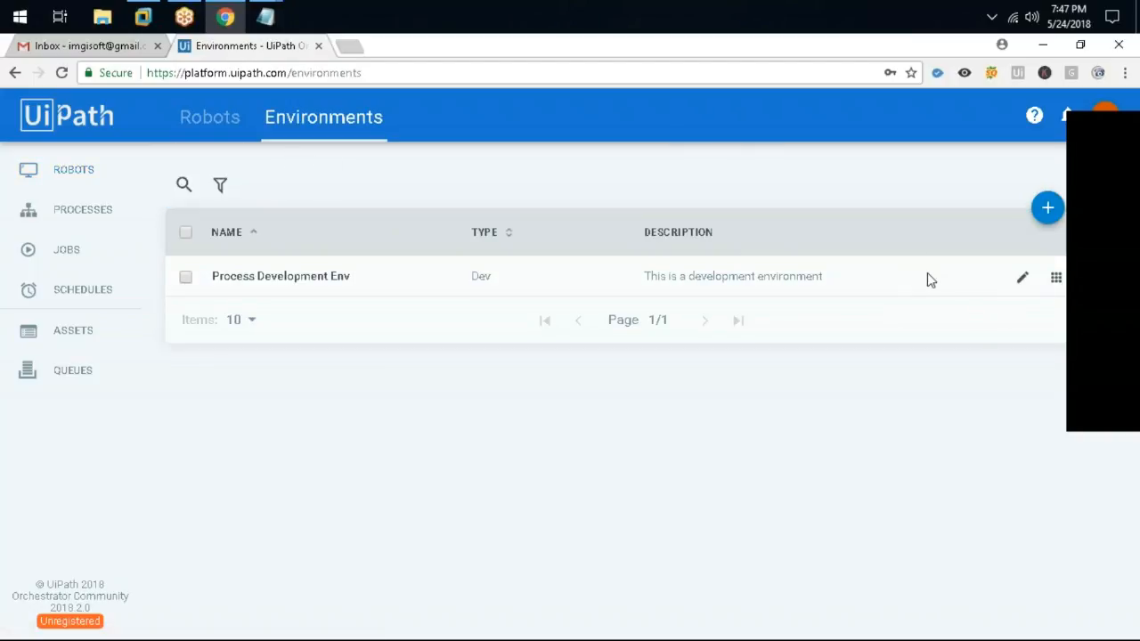
pyautogui.click(1056, 278)
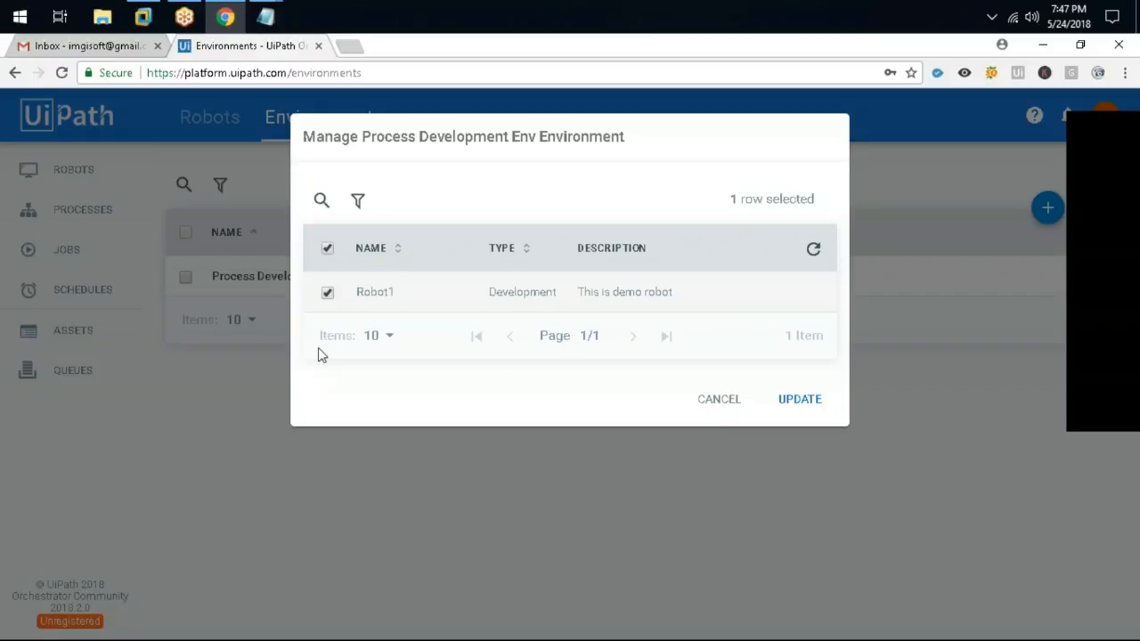
pyautogui.click(739, 402)
pyautogui.click(73, 169)
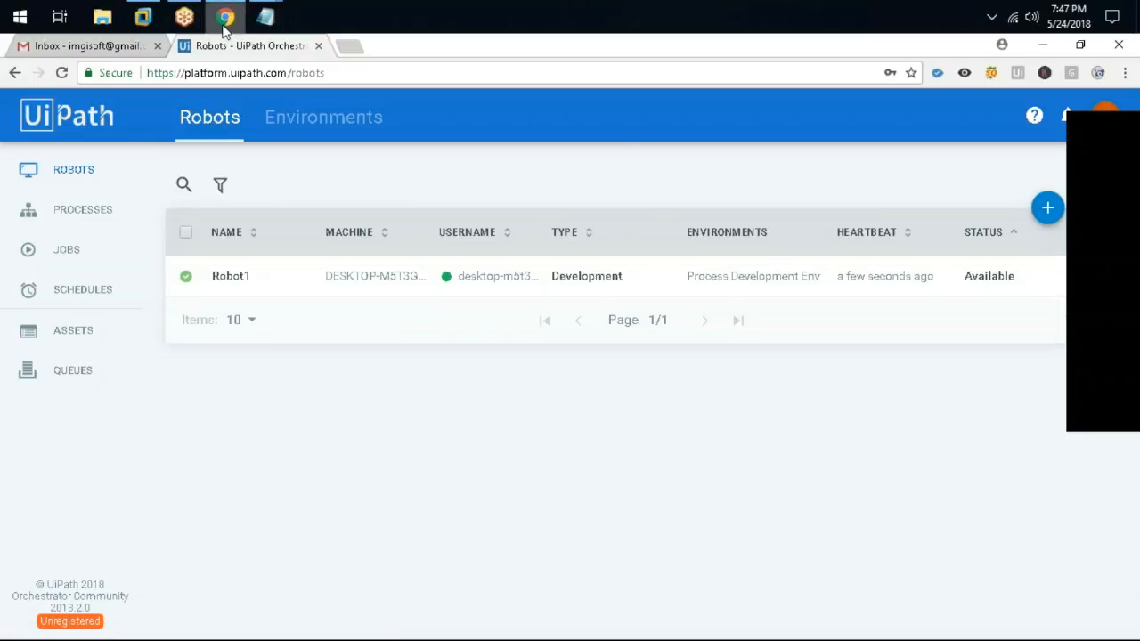
# Launch UiPath Studio in the Windows 10 VM and create the blank project Robotic Process 1
pyautogui.click(145, 16)
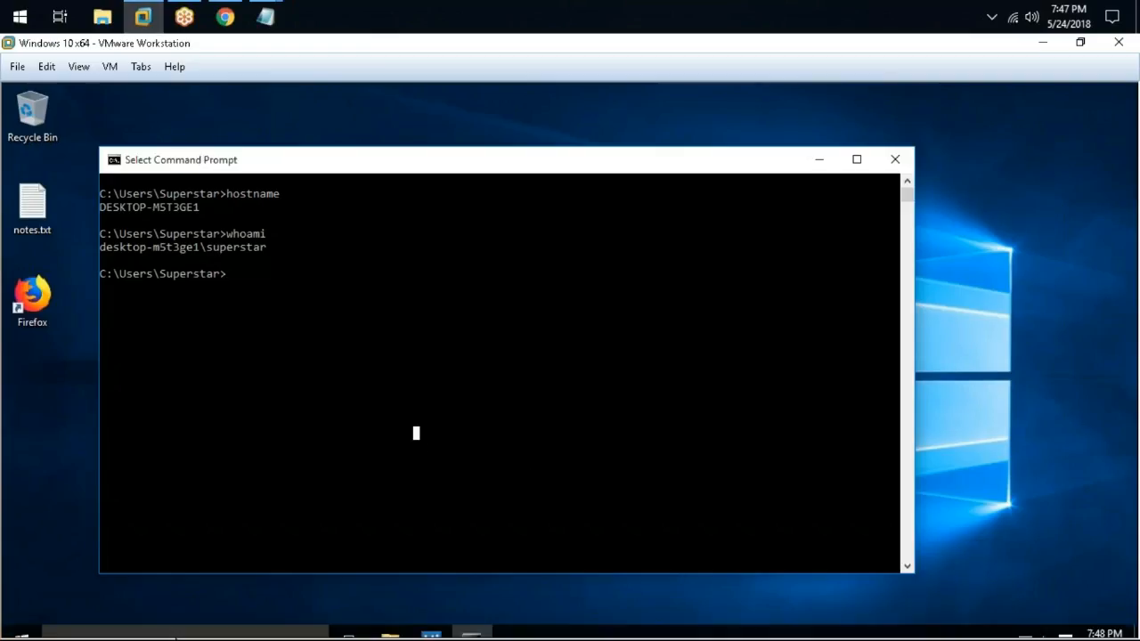
pyautogui.click(430, 623)
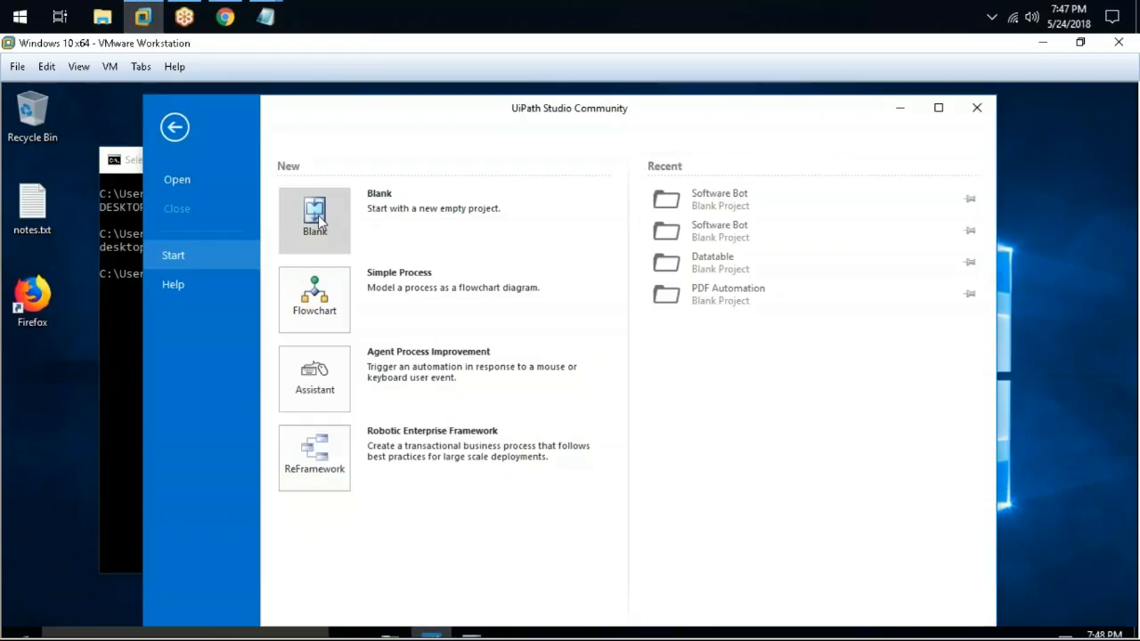
pyautogui.click(314, 218)
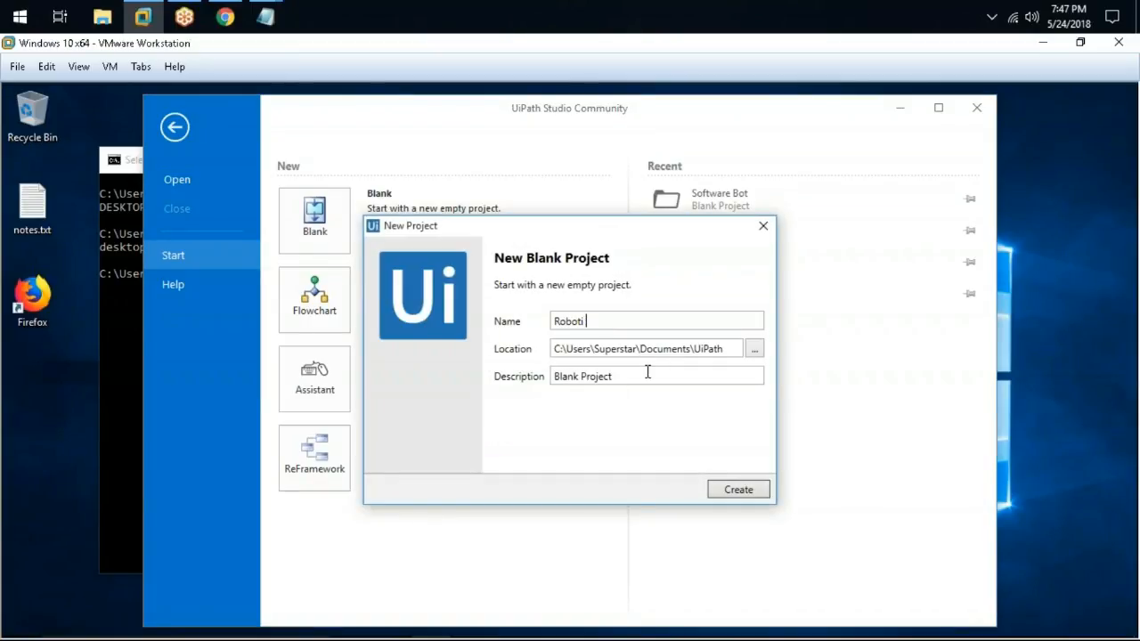
pyautogui.write('Roboti')
pyautogui.press('Escape')
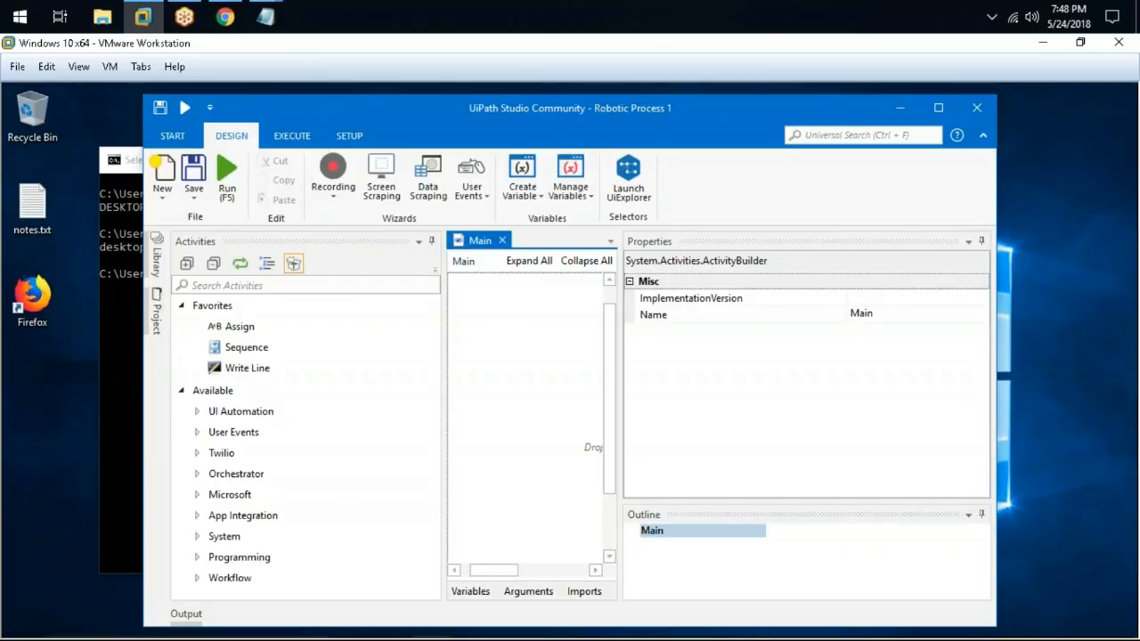
# Maximize Studio and add a Flowchart to the empty Main workflow
pyautogui.click(938, 108)
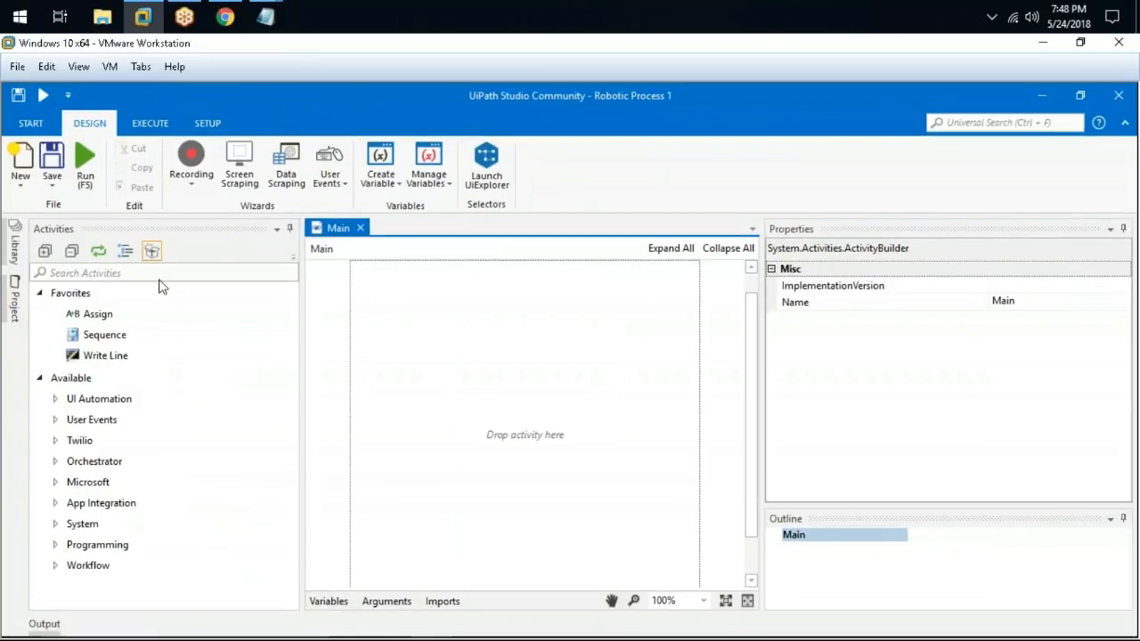
pyautogui.click(160, 276)
pyautogui.write('flowchart')
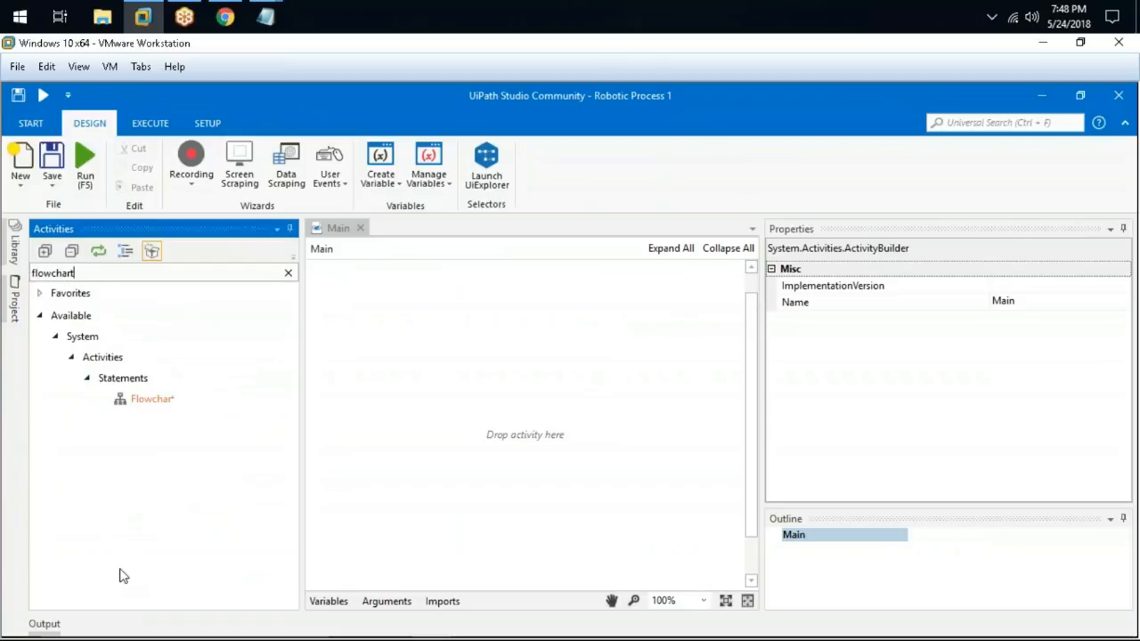
pyautogui.moveTo(140, 398); pyautogui.dragTo(534, 392)
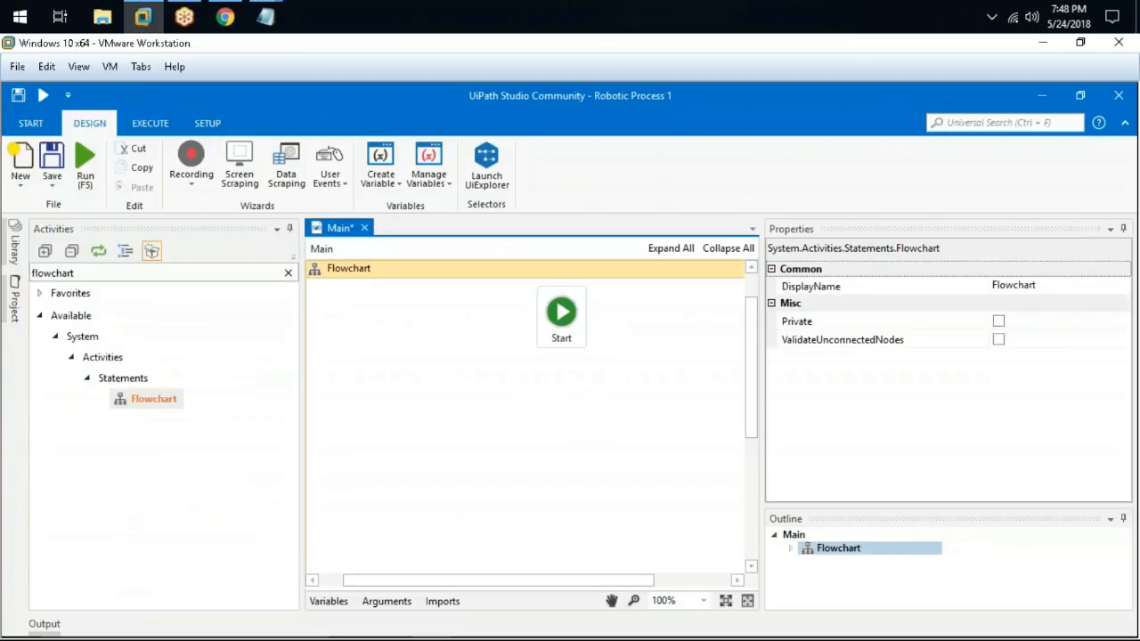
# Place a Message Box on the flowchart and connect the Start node to it
pyautogui.click(134, 274)
pyautogui.hotkey('ctrl', 'a')
pyautogui.write('m')
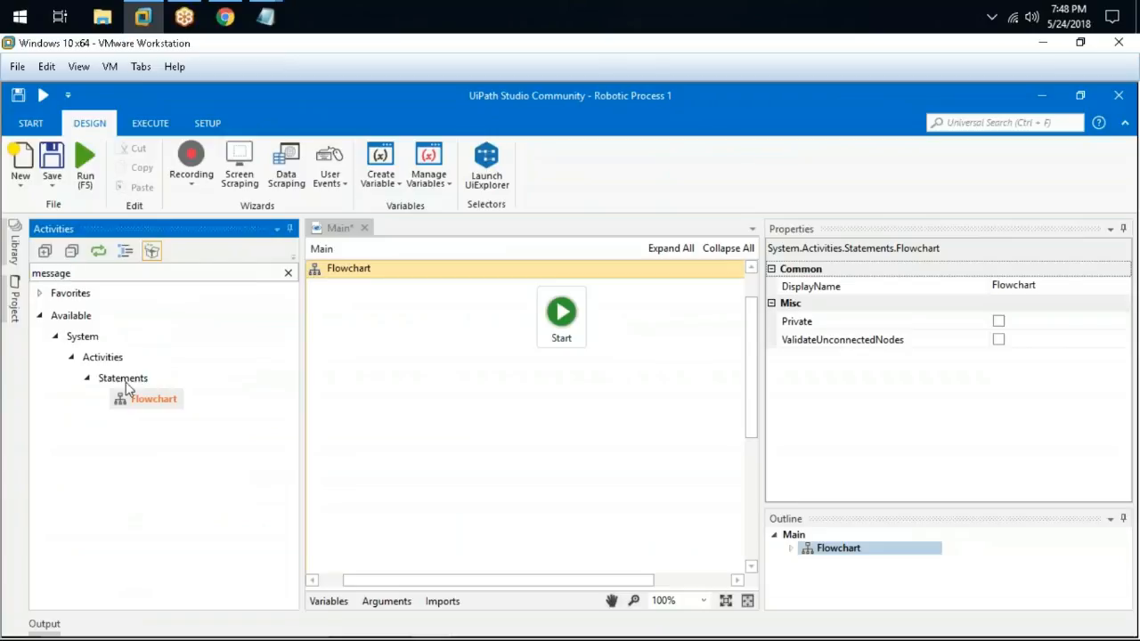
pyautogui.scroll(-6, 126, 383)
pyautogui.scroll(-2, 127, 574)
pyautogui.moveTo(138, 537); pyautogui.dragTo(570, 452)
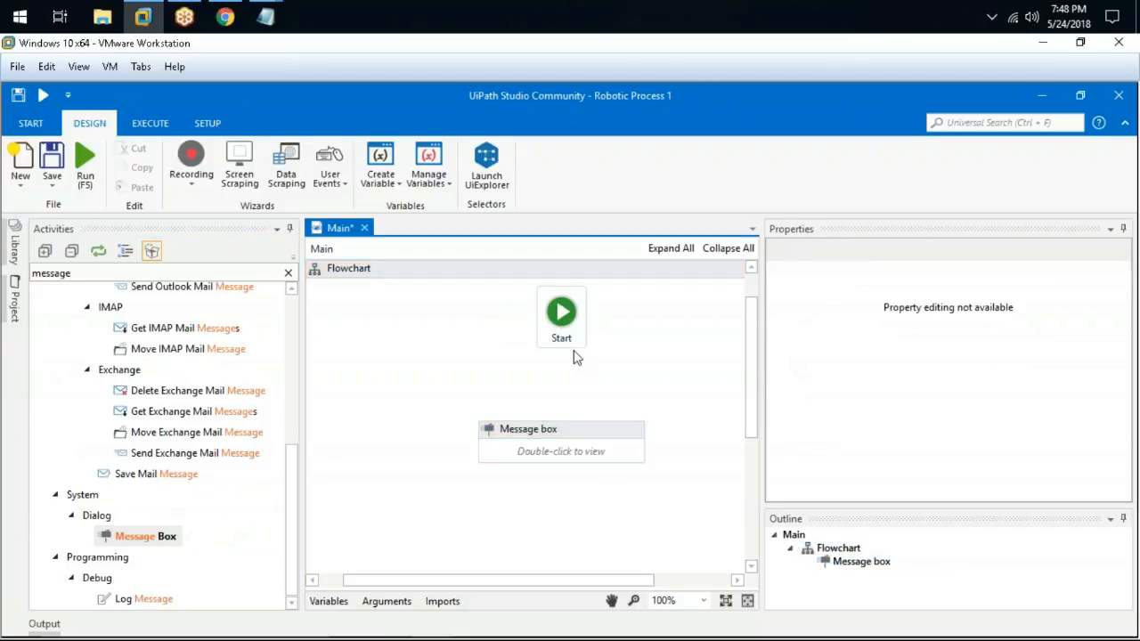
pyautogui.moveTo(563, 350)
pyautogui.mouseDown()
pyautogui.moveTo(565, 433)
pyautogui.moveTo(575, 433)
pyautogui.mouseUp()
# Set the message text to 'Welcome To Robotic Execution Of The Process !!' and return to the flowchart view
pyautogui.doubleClick(574, 433)
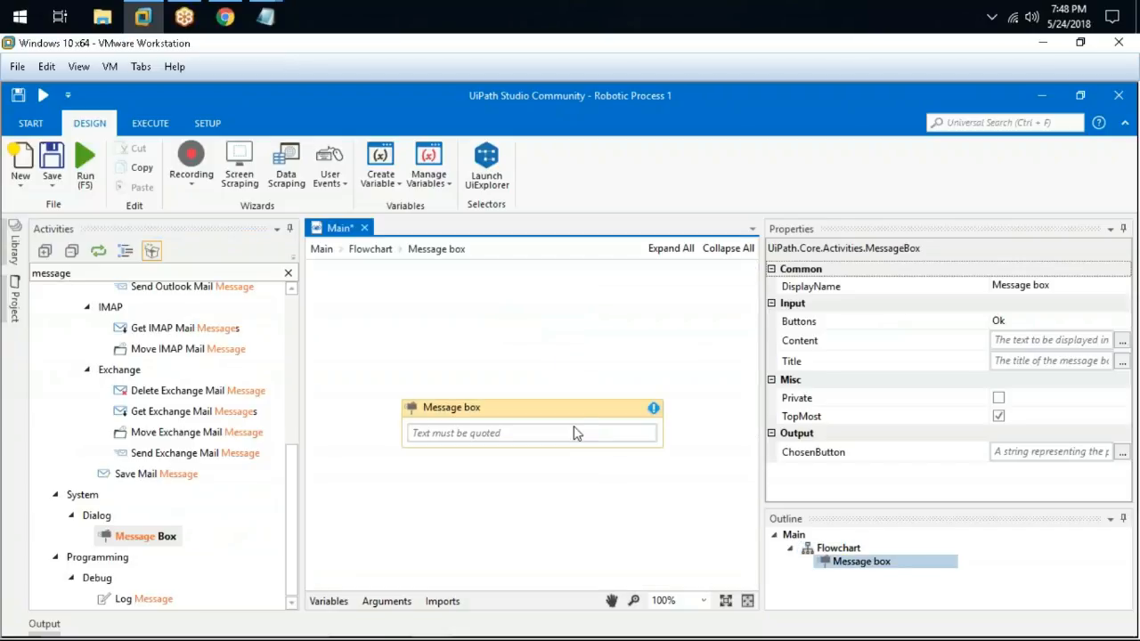
pyautogui.click(468, 433)
pyautogui.write('"Welcome t')
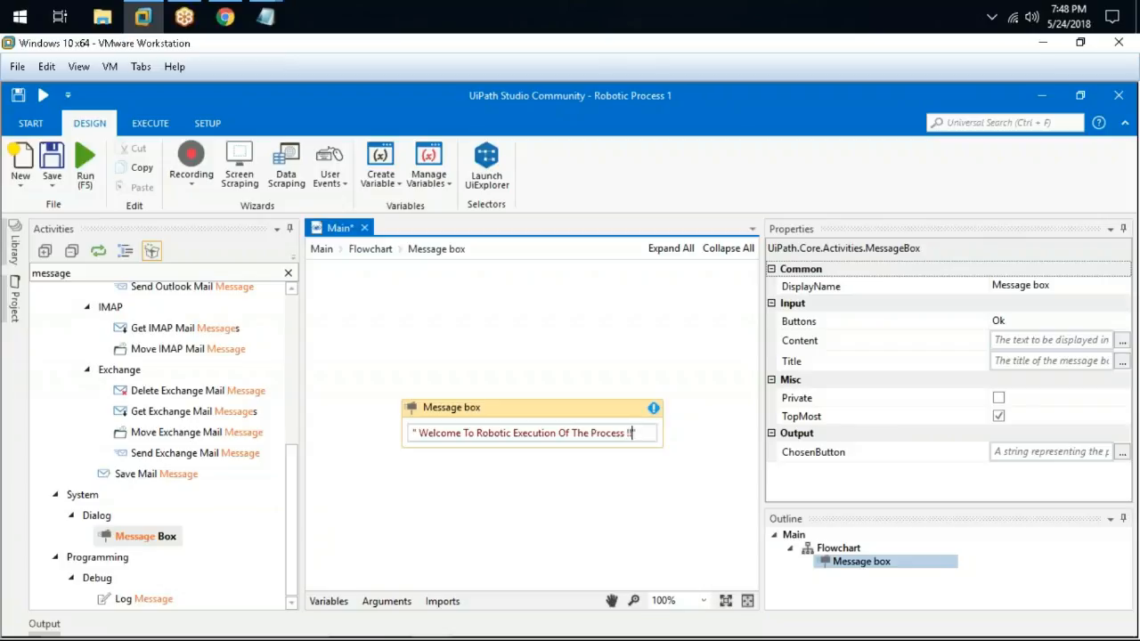
pyautogui.click(370, 249)
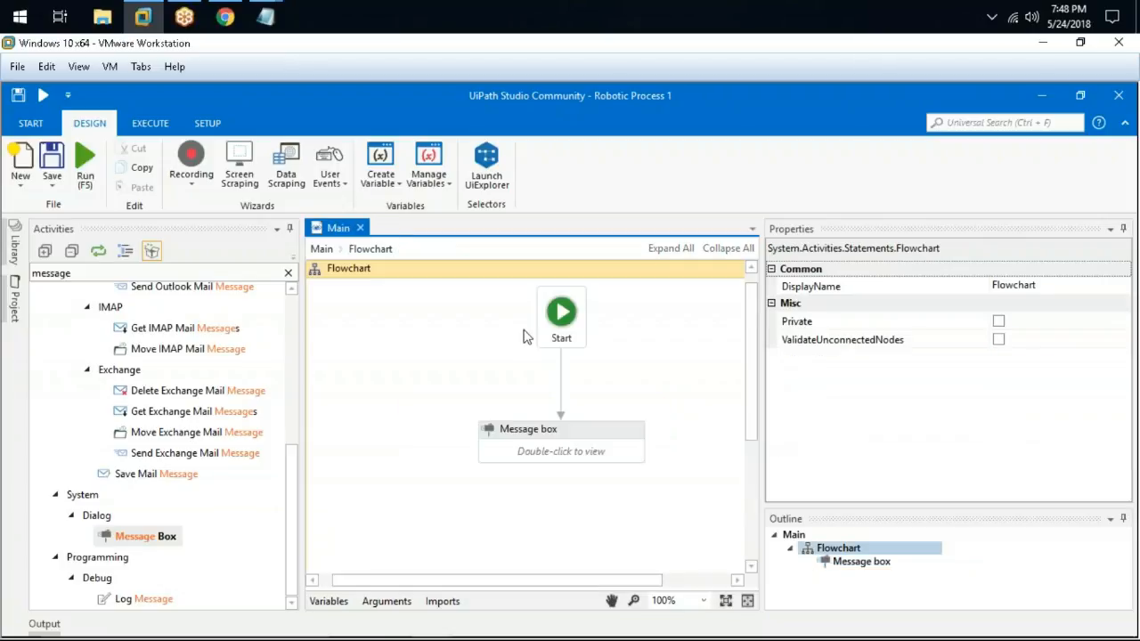
# Test-run the workflow and dismiss the welcome popup
pyautogui.click(85, 160)
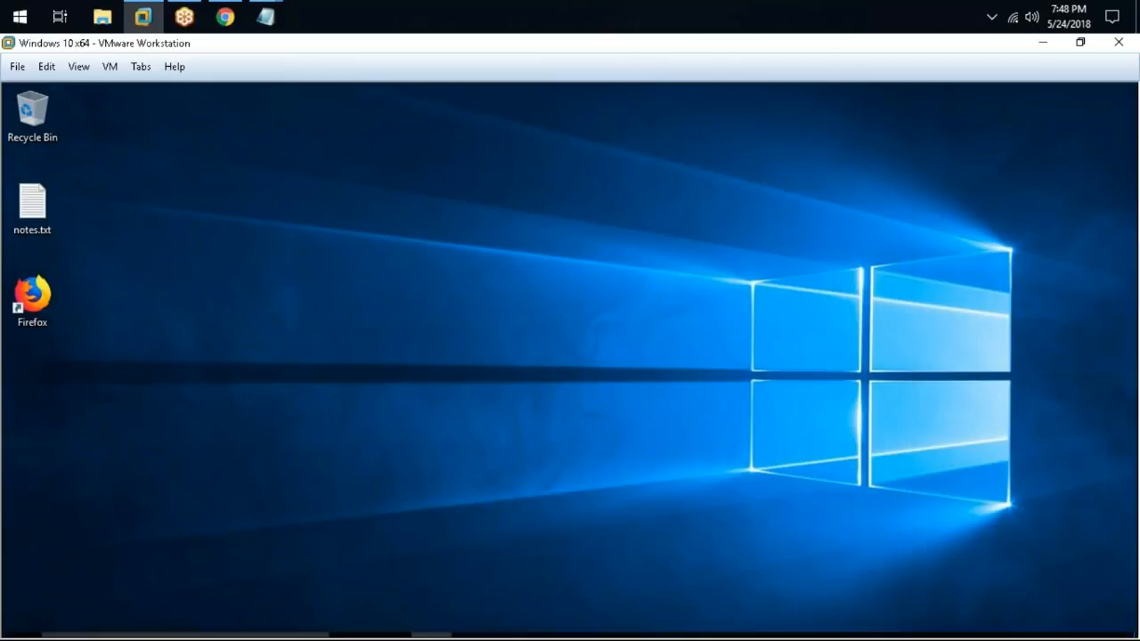
pyautogui.moveTo(534, 334); pyautogui.dragTo(455, 325)
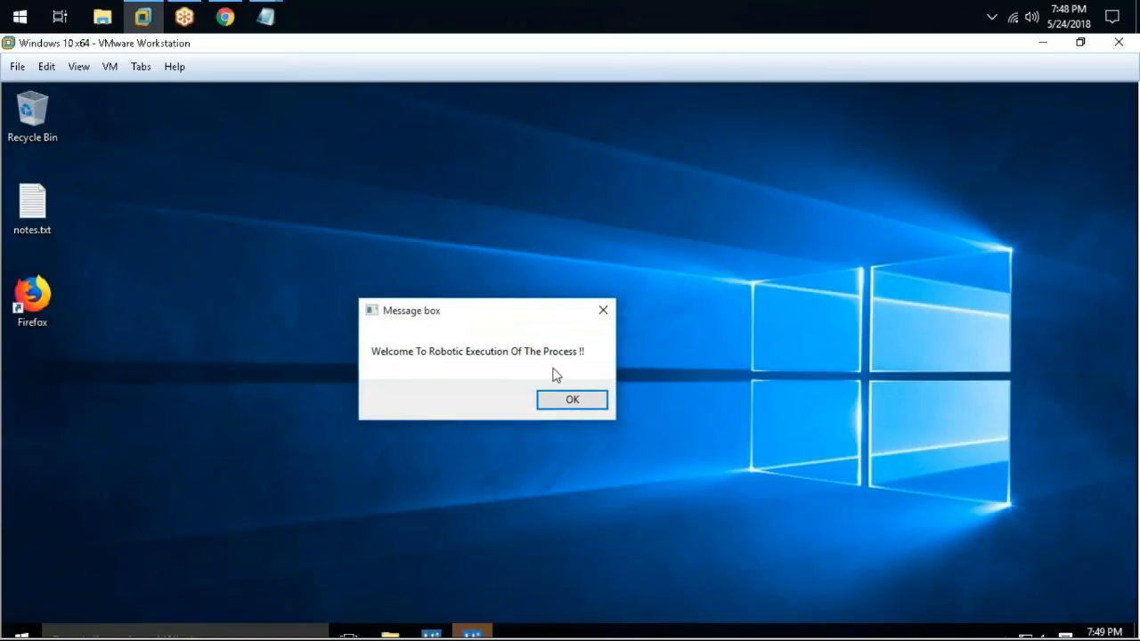
pyautogui.click(564, 400)
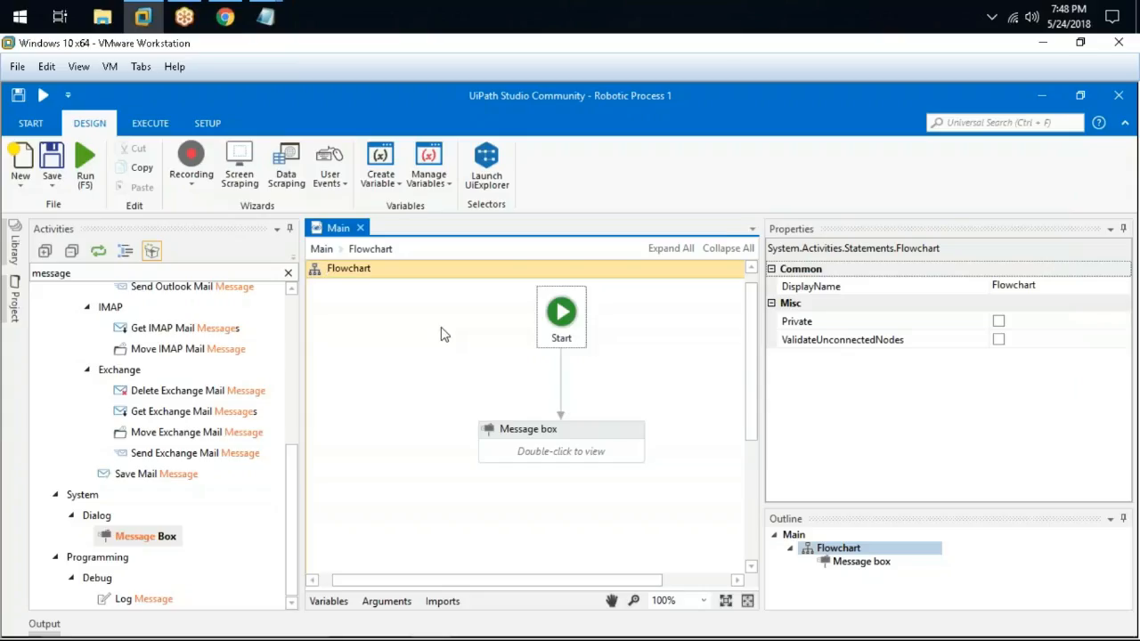
# Publish the project to Orchestrator as Robotic_Process_1 version 1.0.6718.35680, then return to Chrome
pyautogui.click(290, 274)
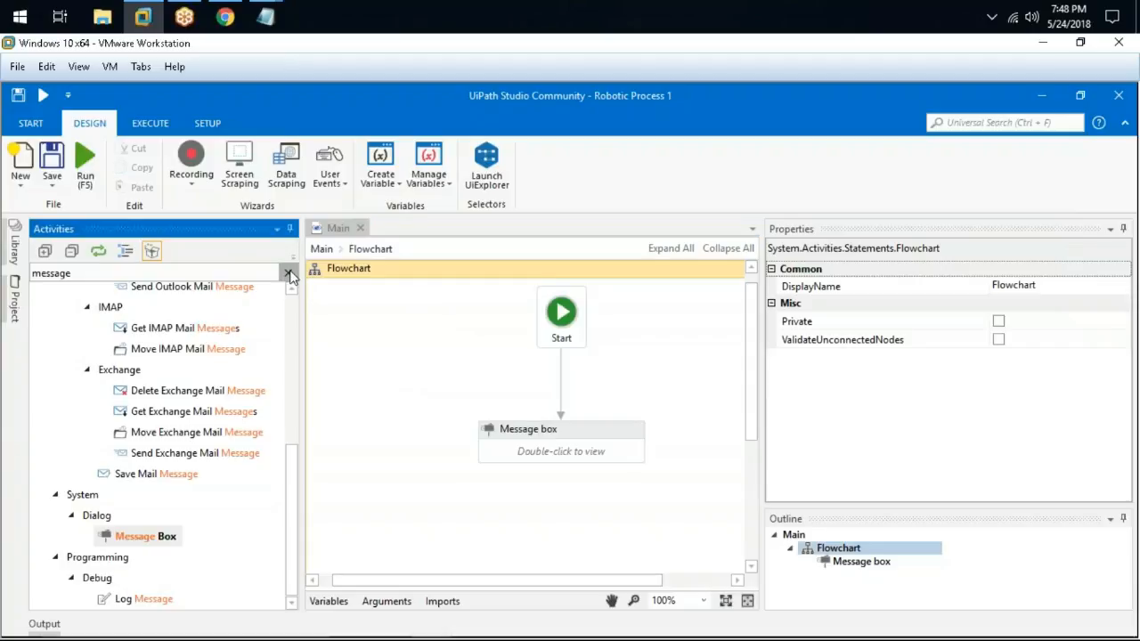
pyautogui.click(289, 274)
pyautogui.scroll(5, 135, 380)
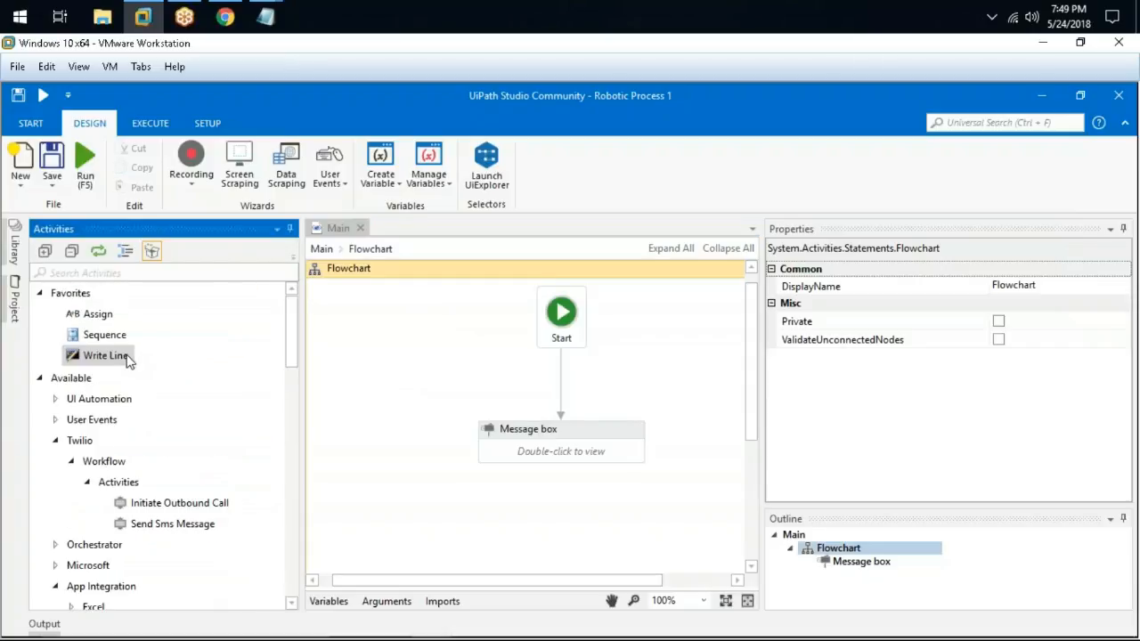
pyautogui.click(207, 122)
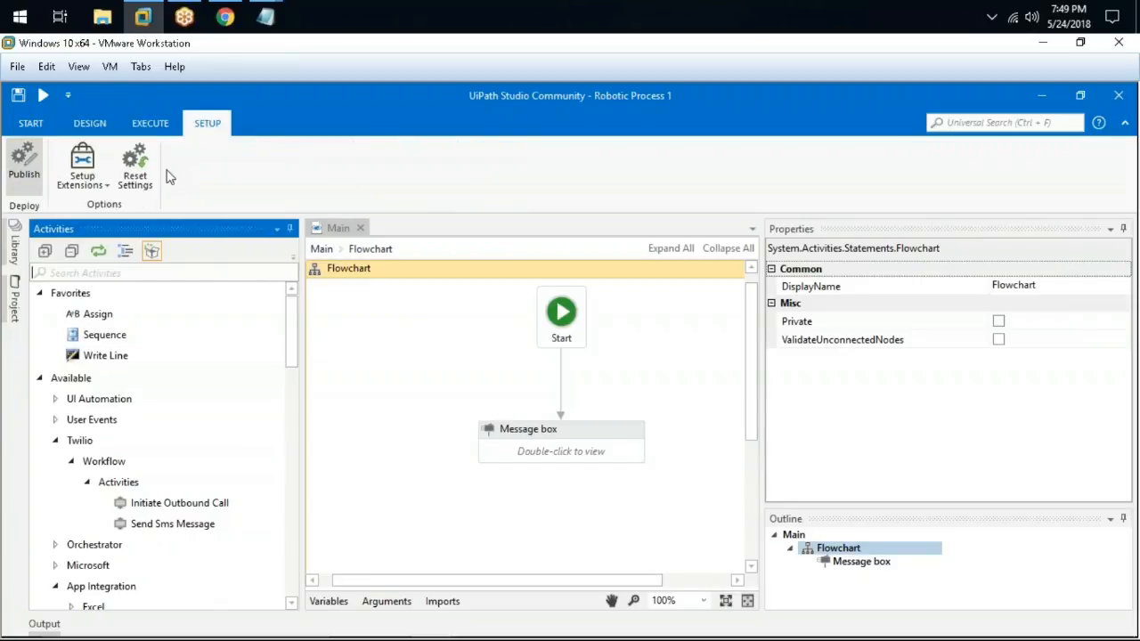
pyautogui.click(25, 165)
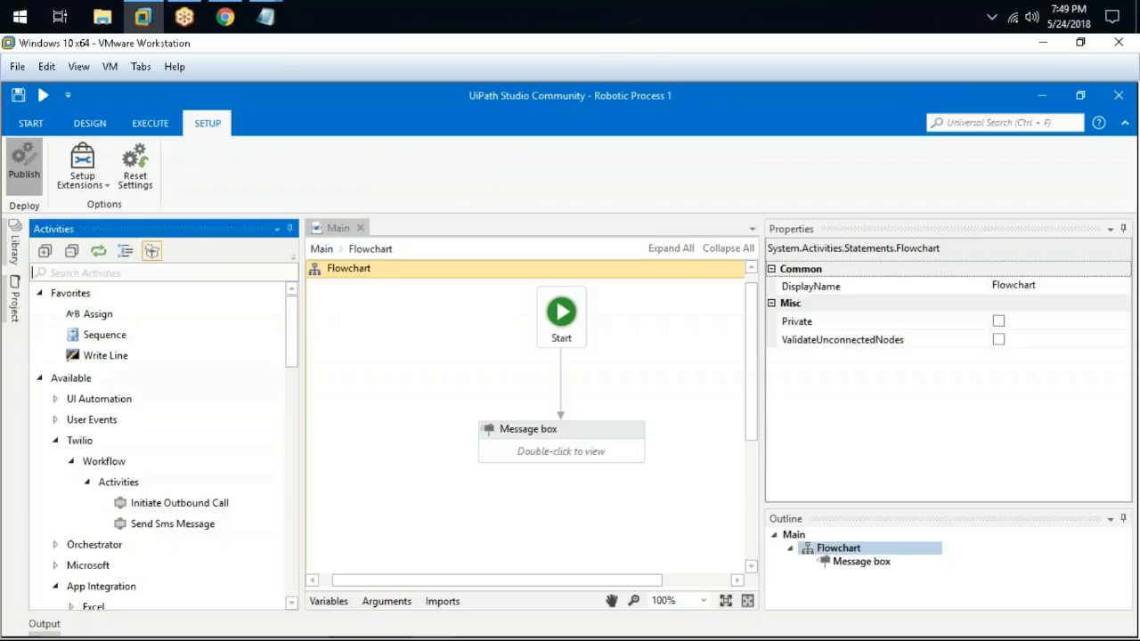
pyautogui.moveTo(568, 305); pyautogui.dragTo(490, 241)
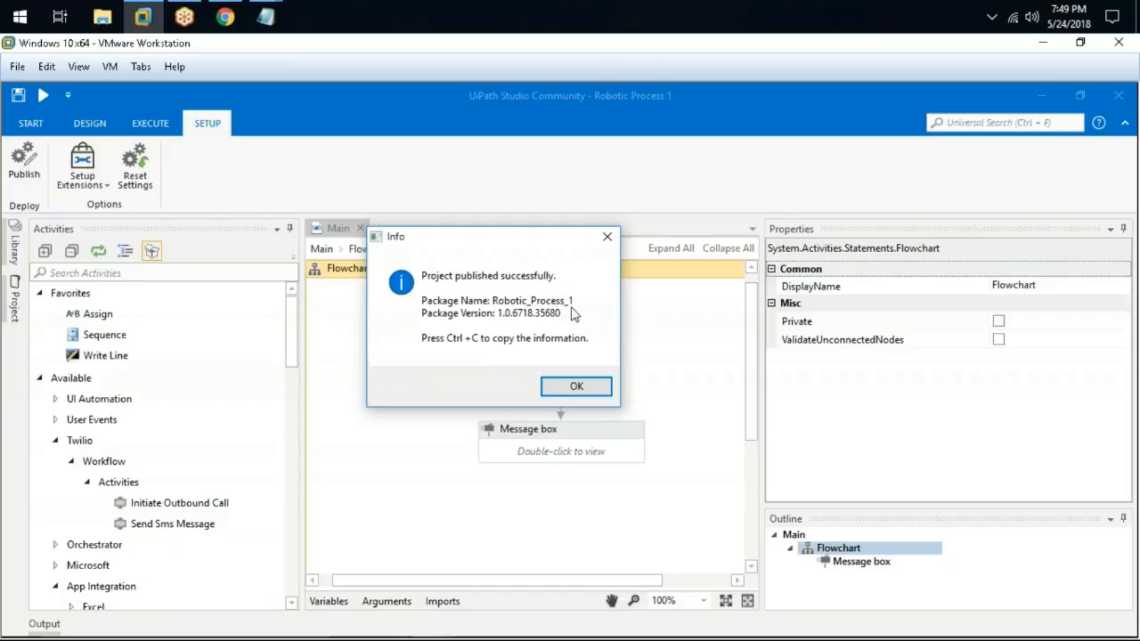
pyautogui.click(598, 388)
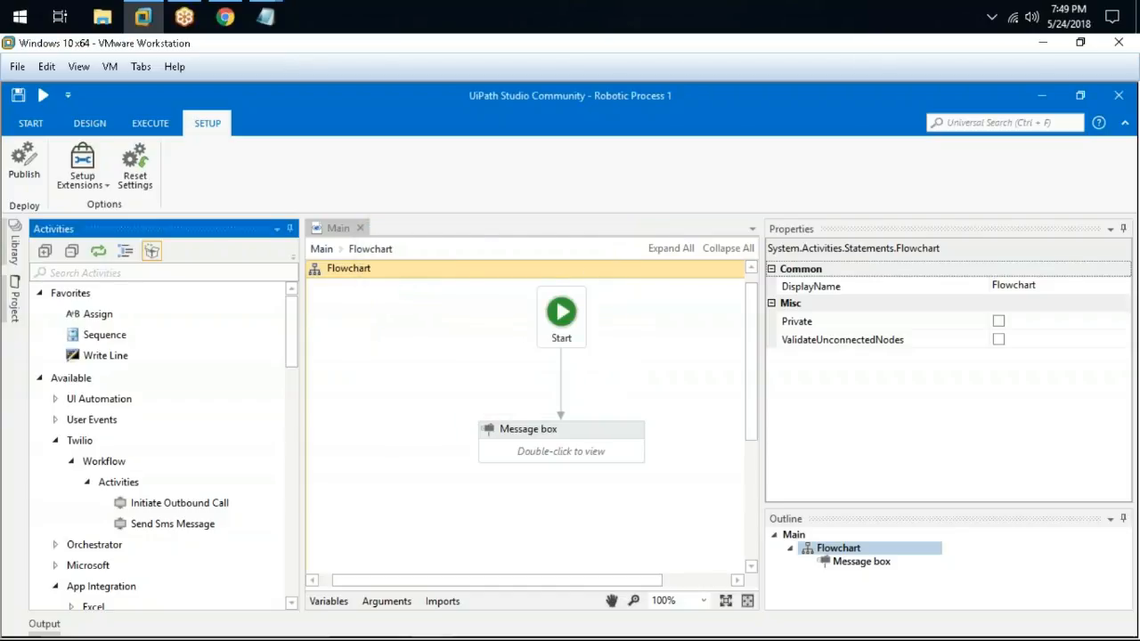
pyautogui.click(224, 16)
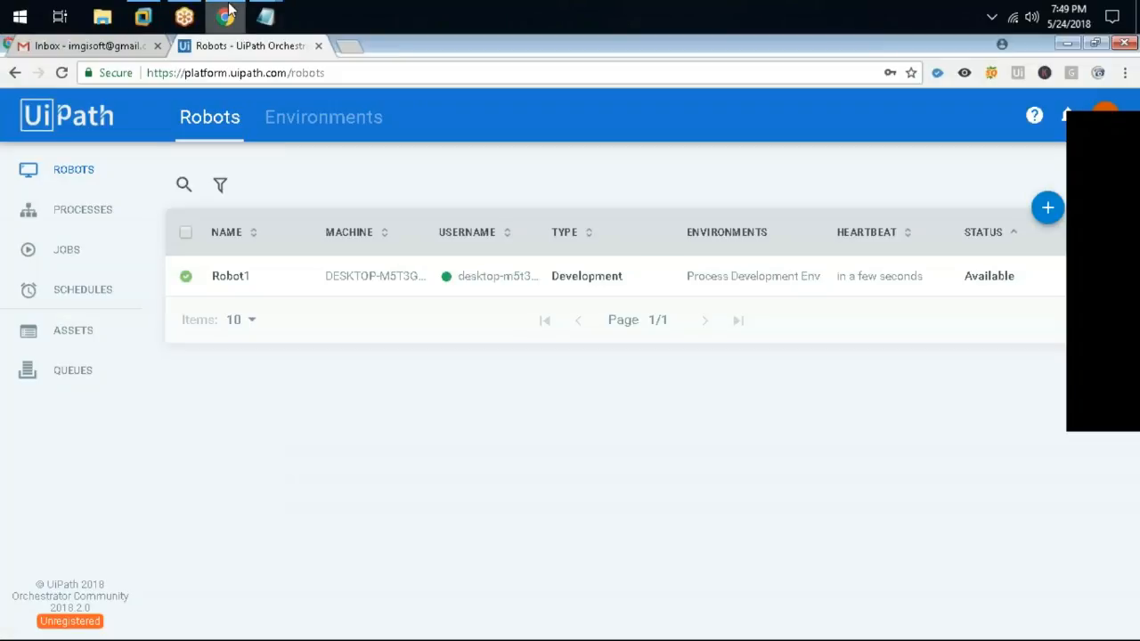
# Deploy package Robotic_Process_1 version 1.0.6718.35680 as a process in Process Development Env
pyautogui.click(64, 209)
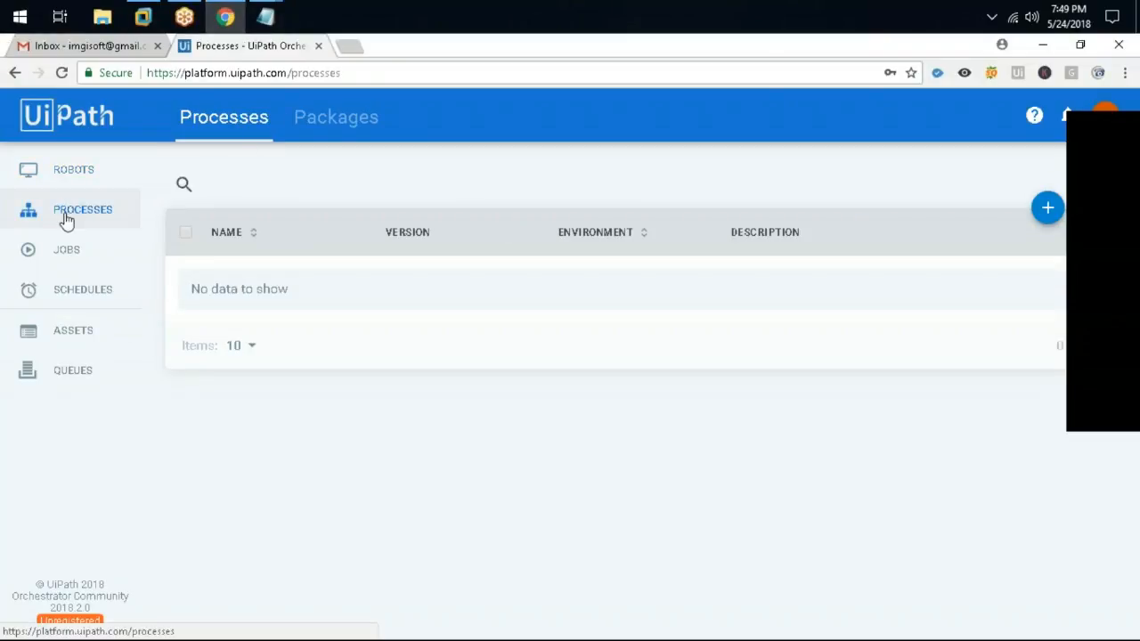
pyautogui.click(1047, 208)
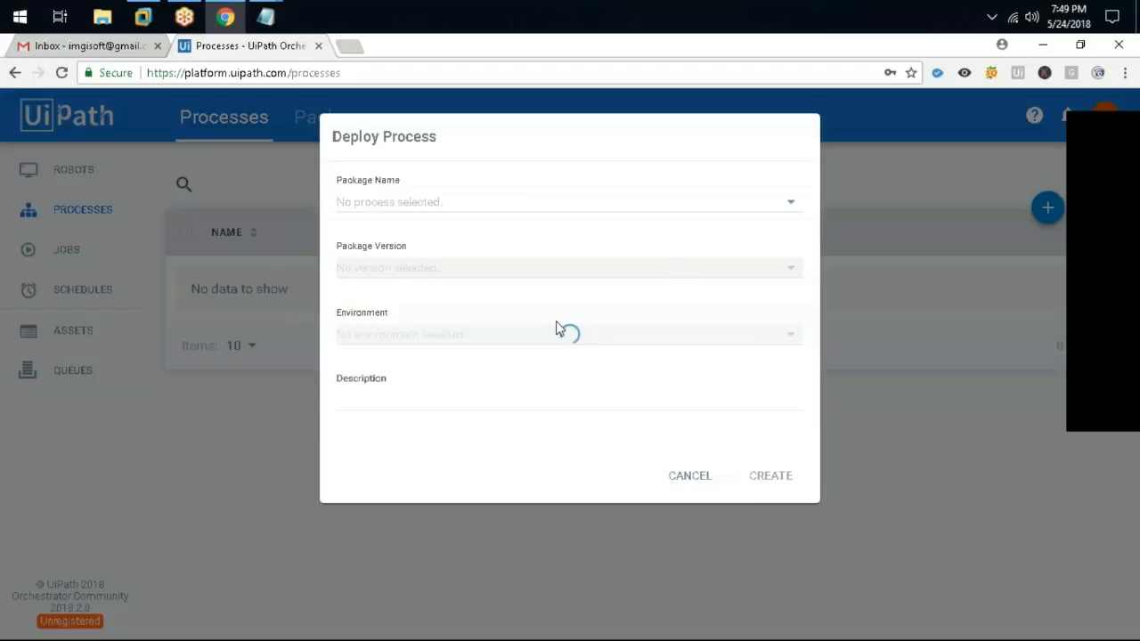
pyautogui.click(476, 204)
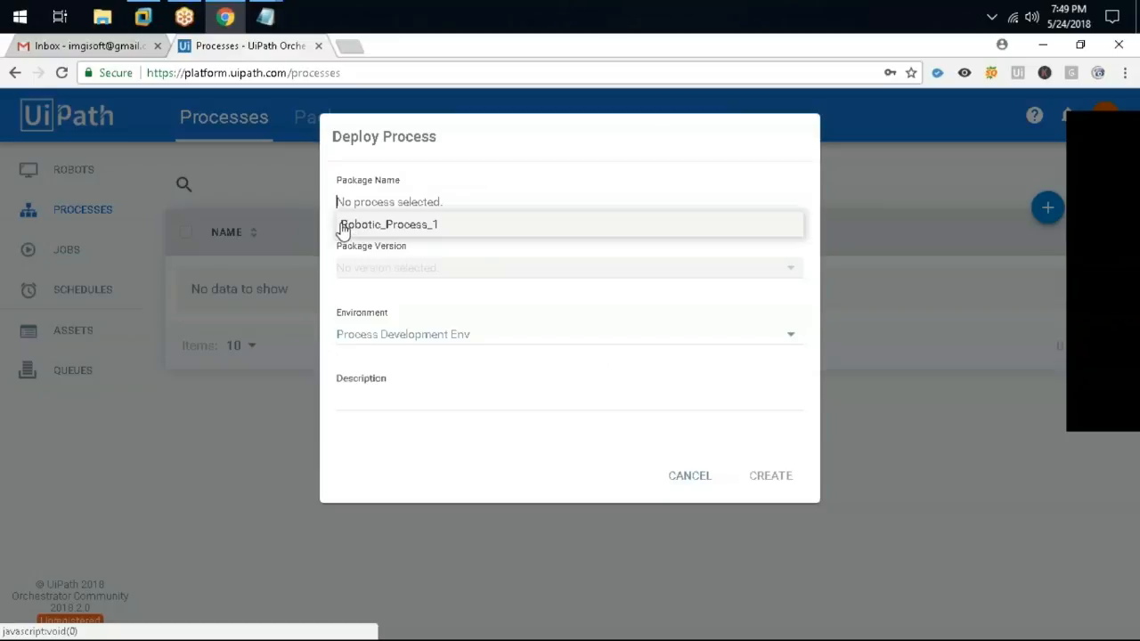
pyautogui.click(493, 234)
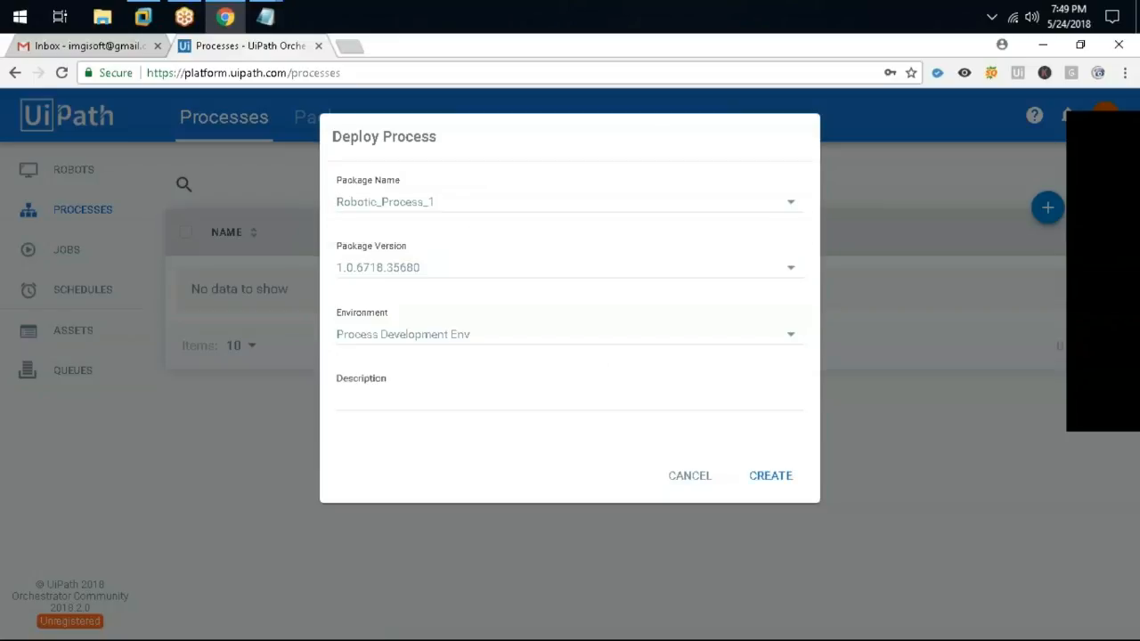
pyautogui.click(492, 267)
pyautogui.click(465, 299)
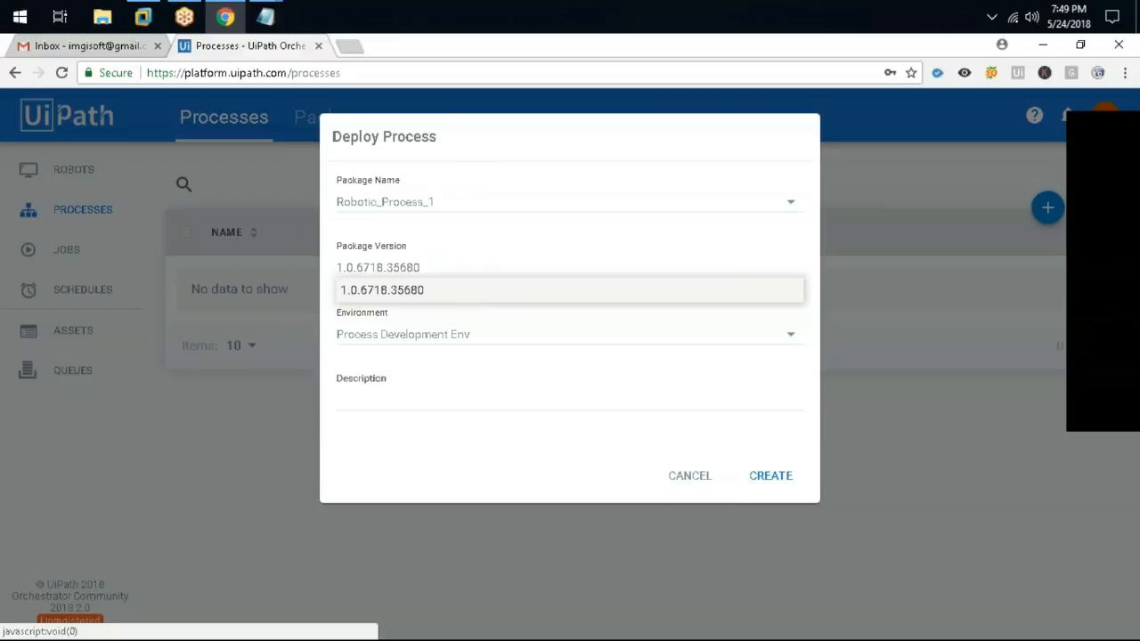
pyautogui.click(453, 333)
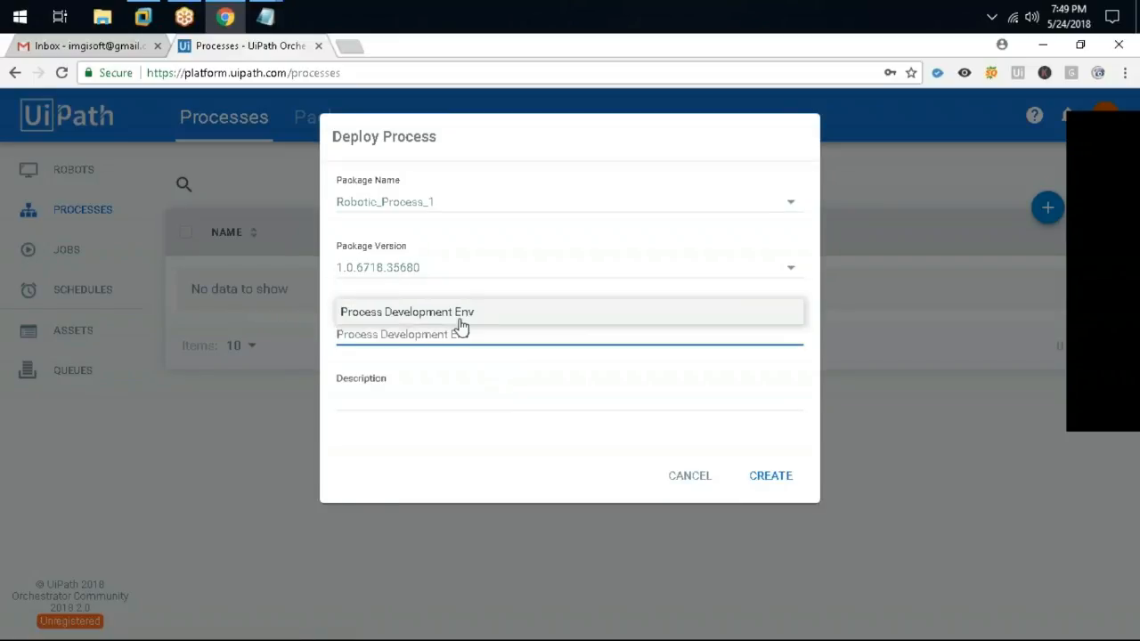
pyautogui.click(460, 318)
pyautogui.click(770, 475)
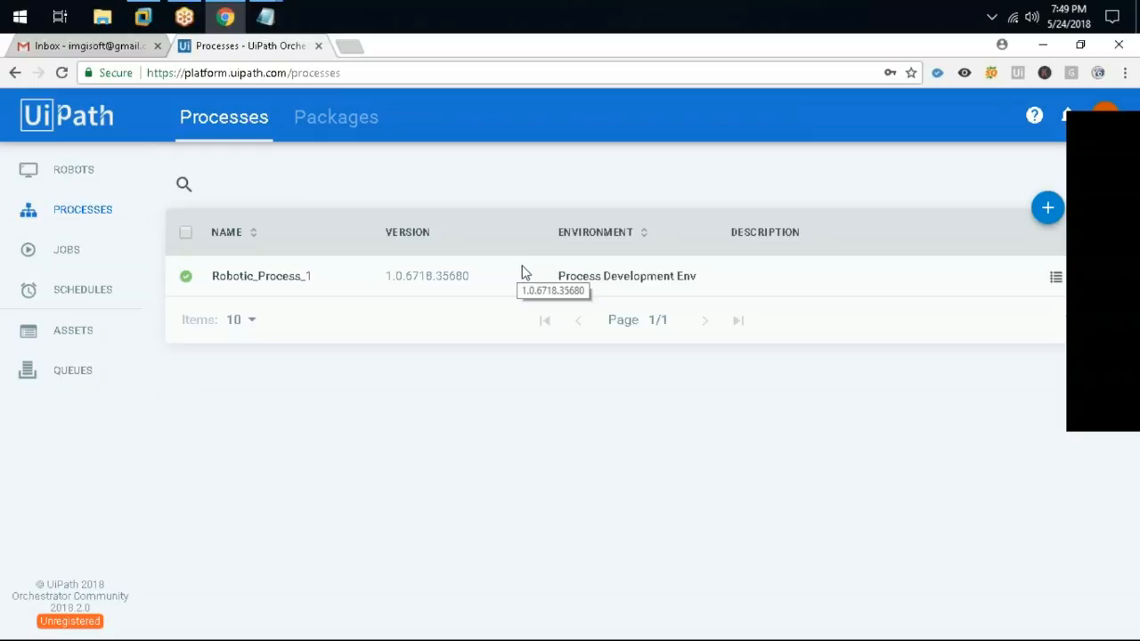
pyautogui.click(42, 267)
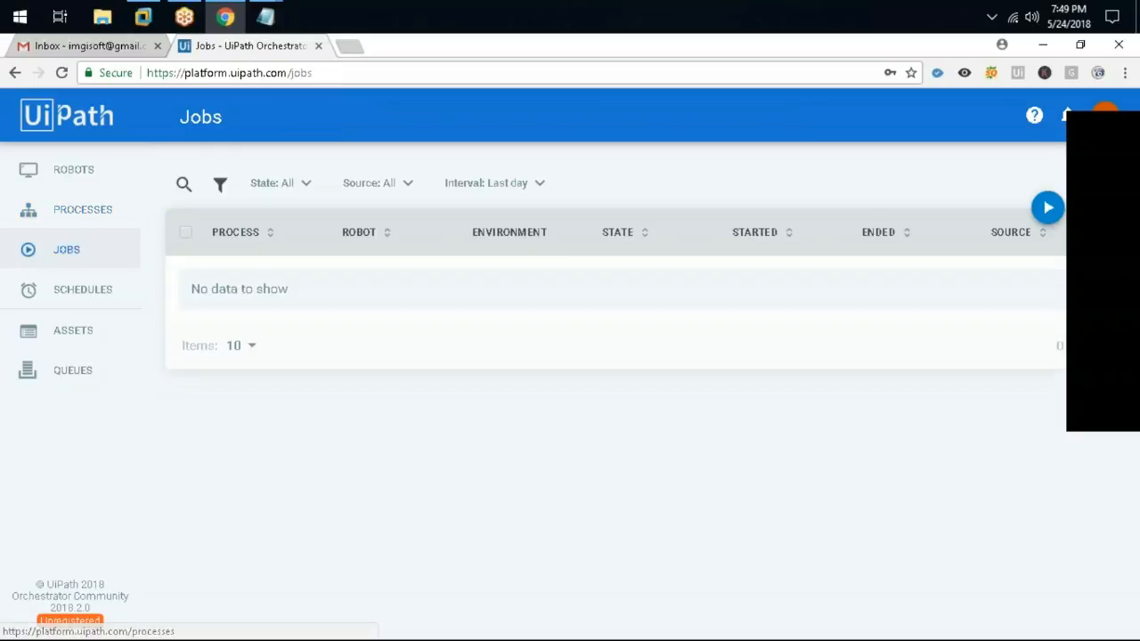
# Start a job for Robotic_Process_1_Process Development Env on Robot1
pyautogui.click(1047, 207)
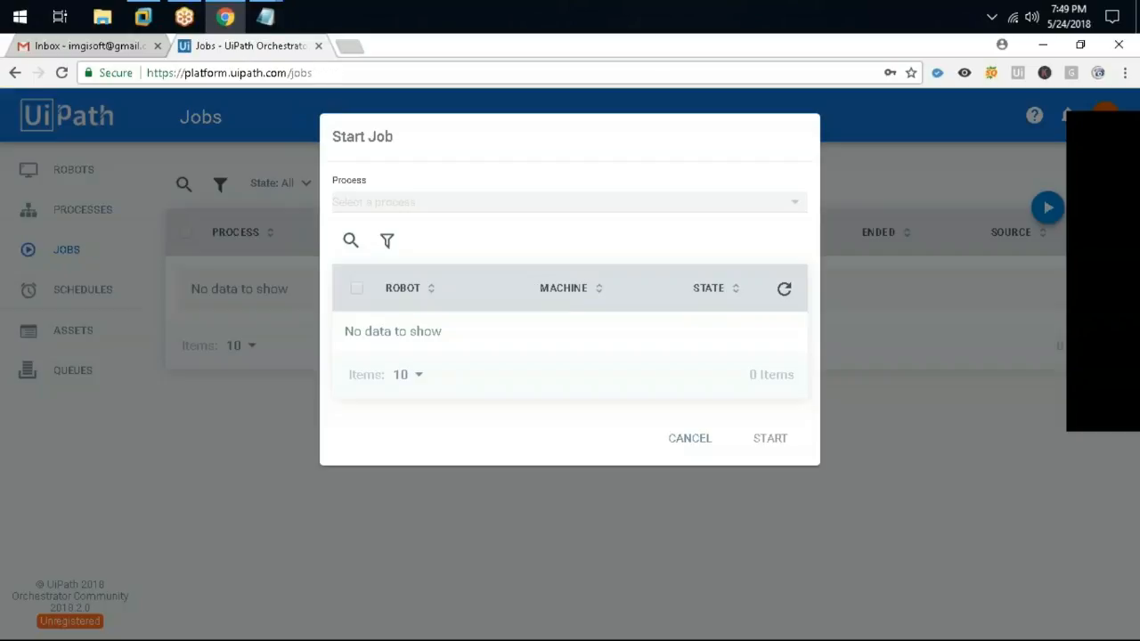
pyautogui.click(385, 207)
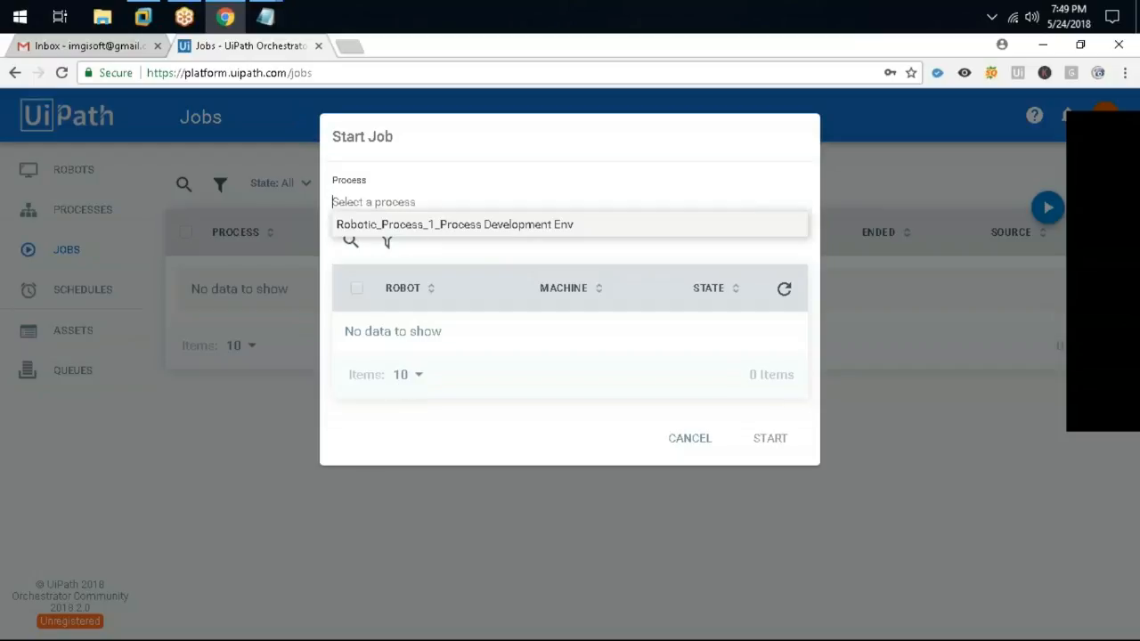
pyautogui.click(386, 228)
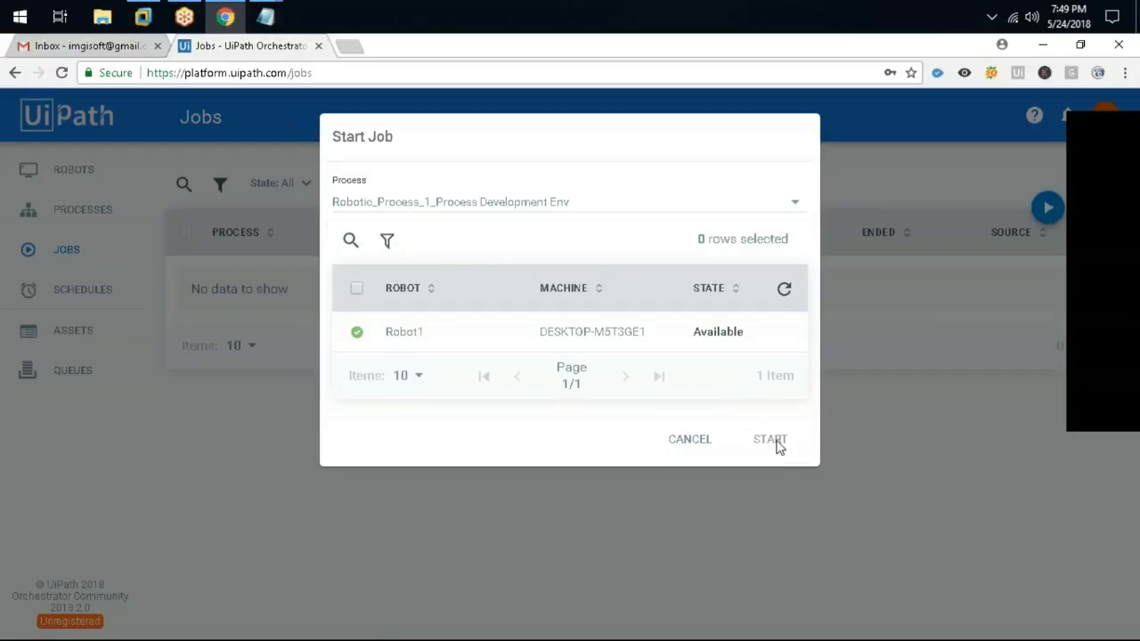
pyautogui.click(356, 333)
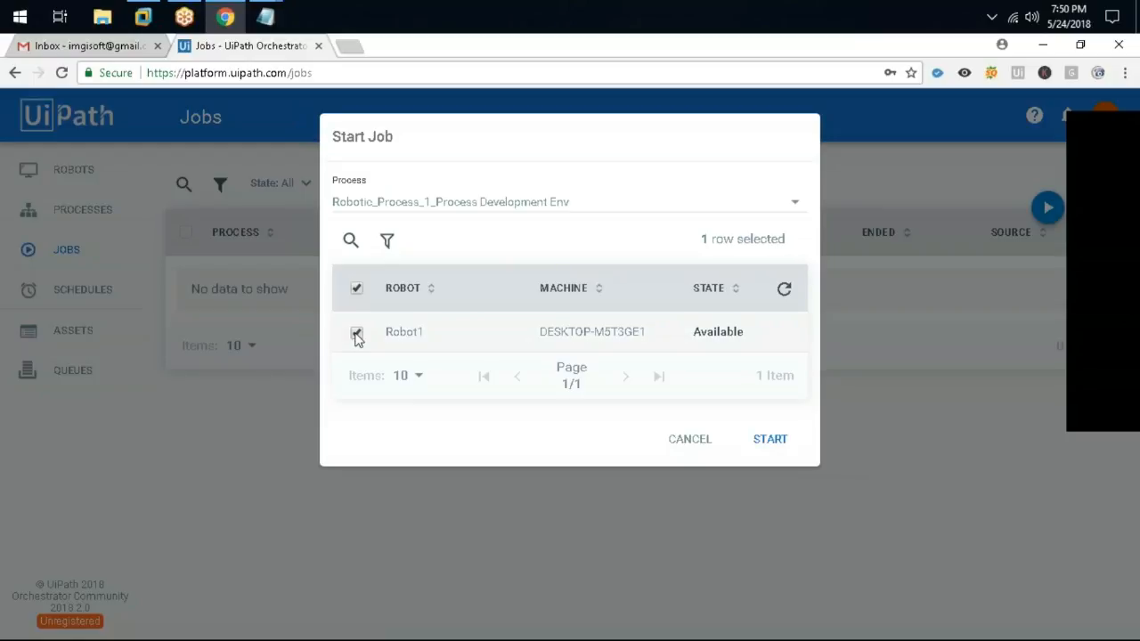
pyautogui.click(781, 445)
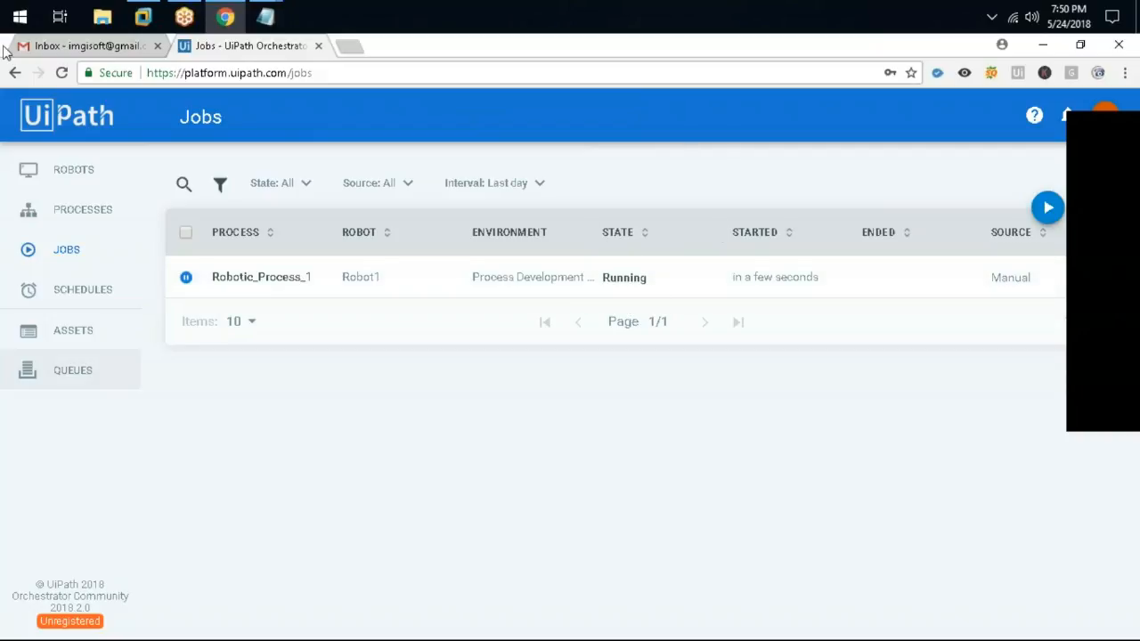
# Dismiss the welcome message in the VM and return to the Orchestrator Jobs list
pyautogui.click(145, 18)
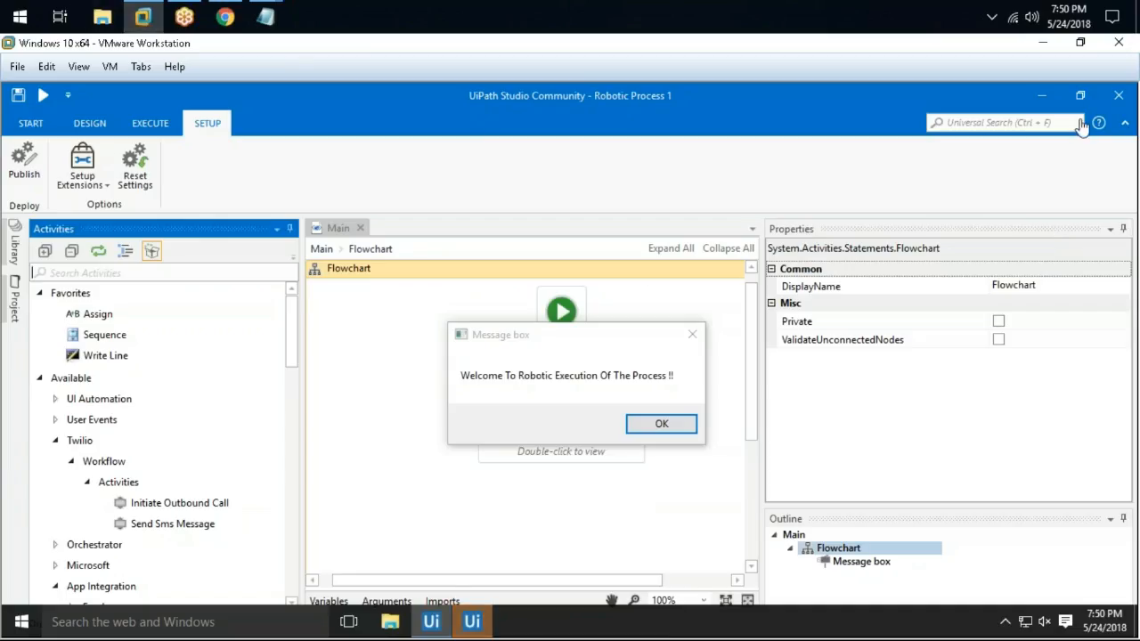
pyautogui.click(1040, 95)
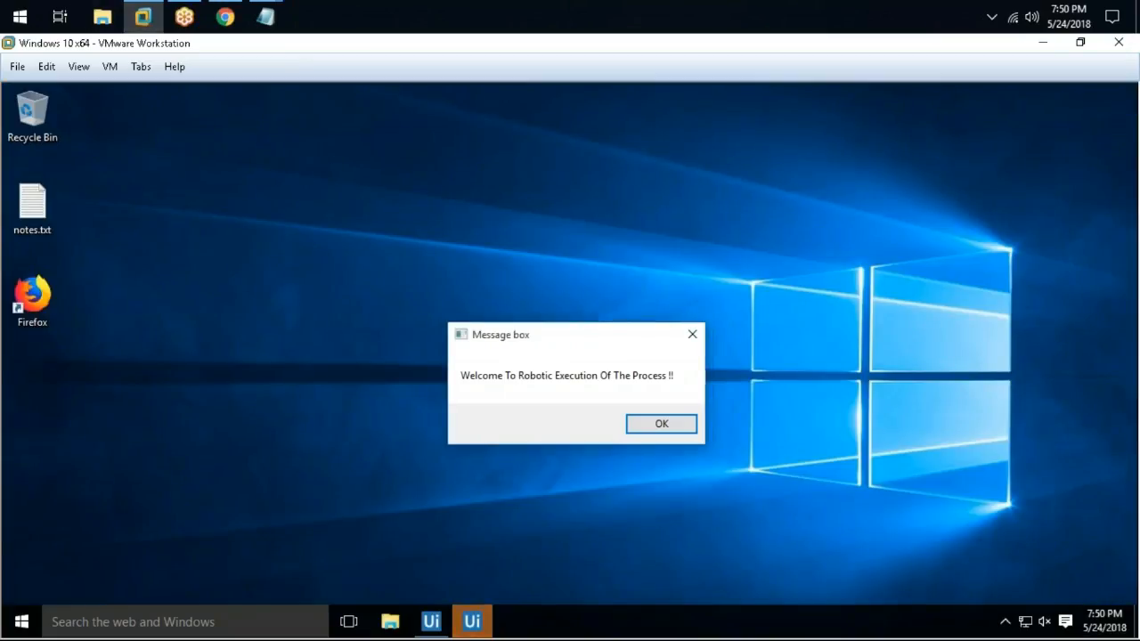
pyautogui.moveTo(534, 343); pyautogui.dragTo(493, 257)
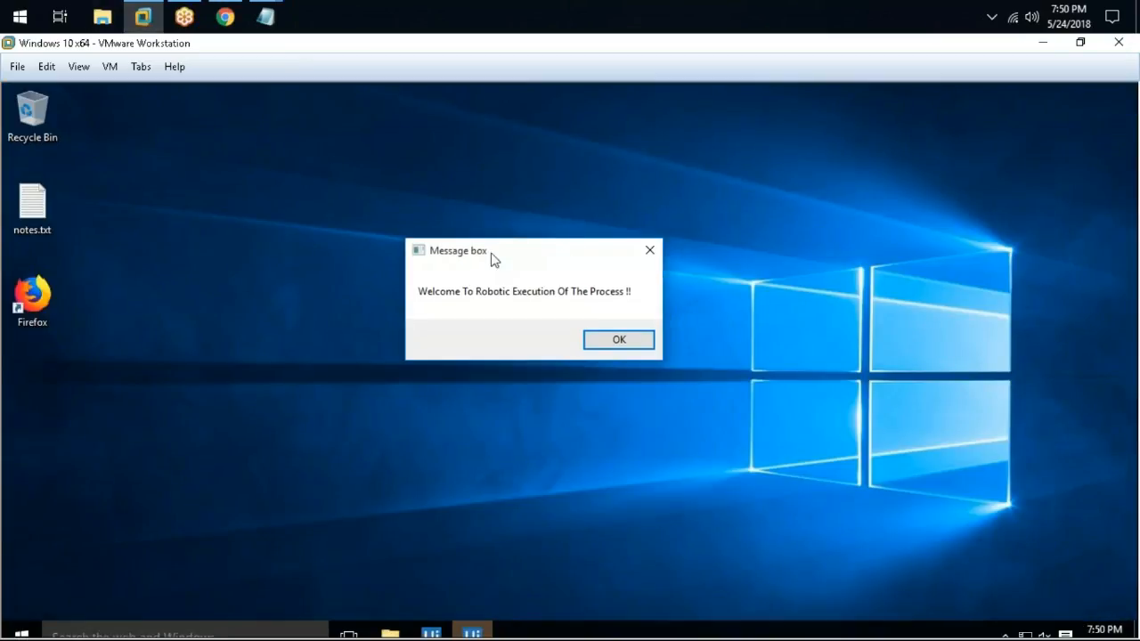
pyautogui.click(619, 340)
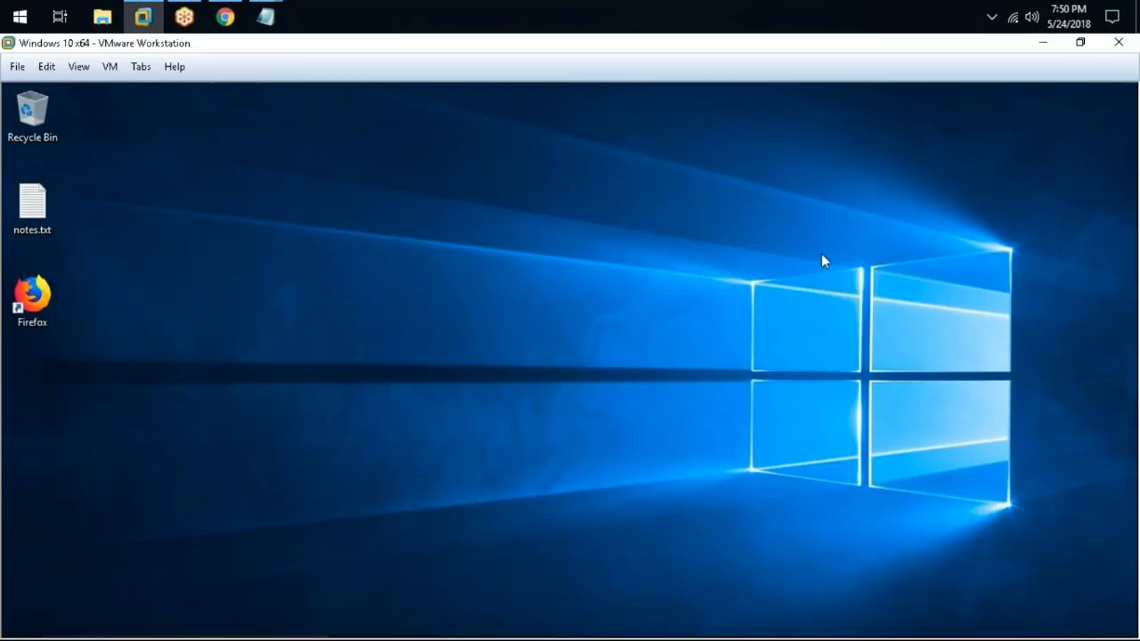
pyautogui.click(226, 16)
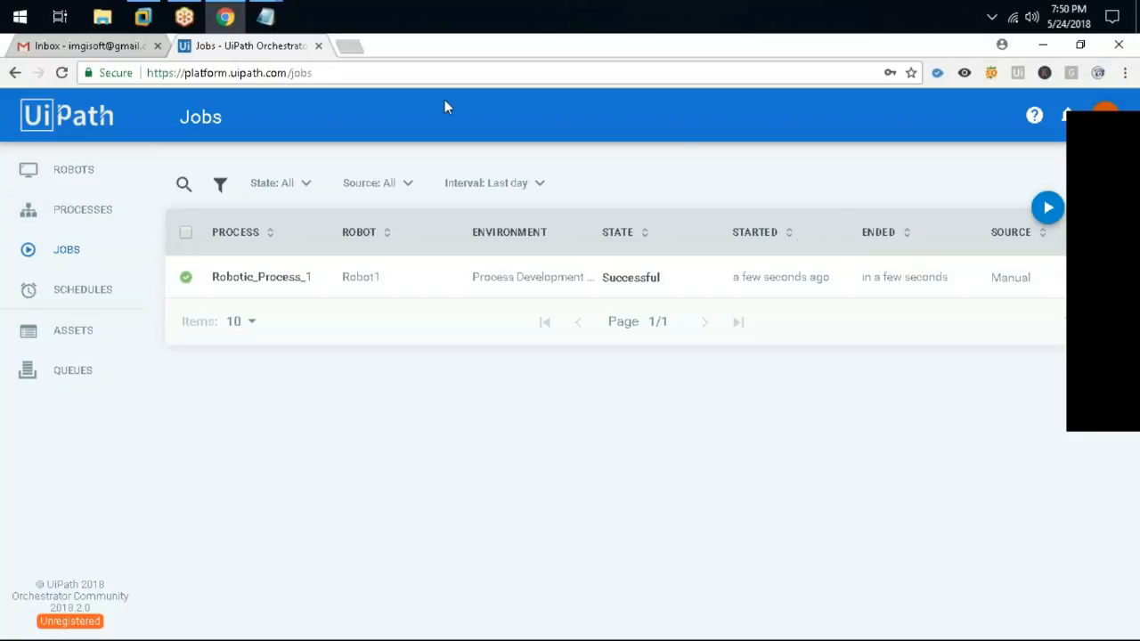
# Open the Processes list and cancel a new process deployment
pyautogui.click(74, 214)
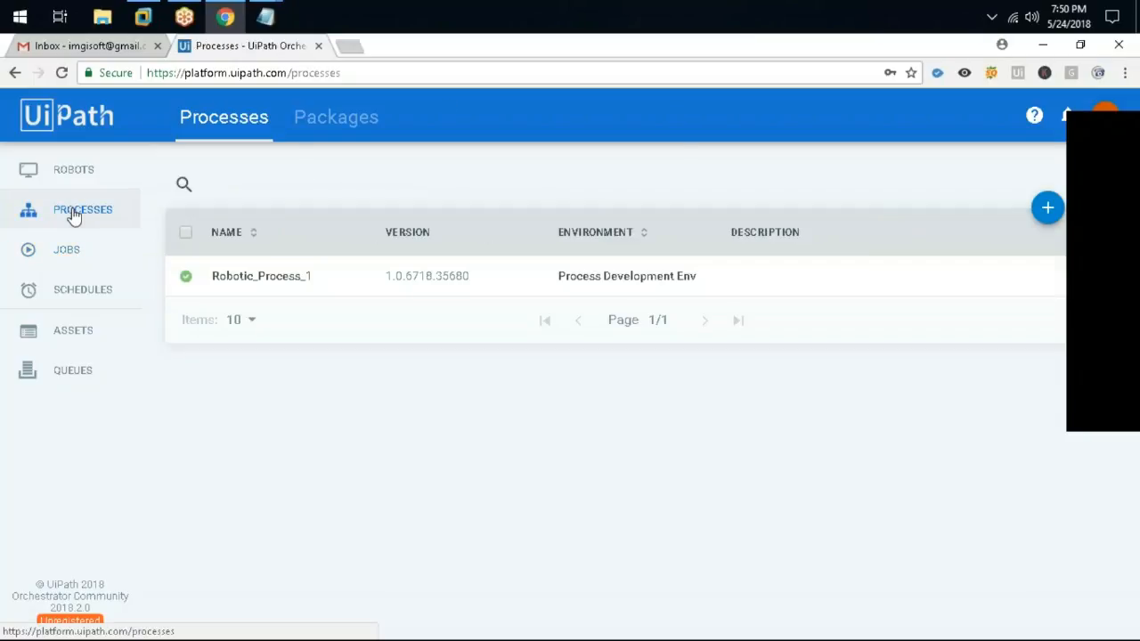
pyautogui.click(1047, 208)
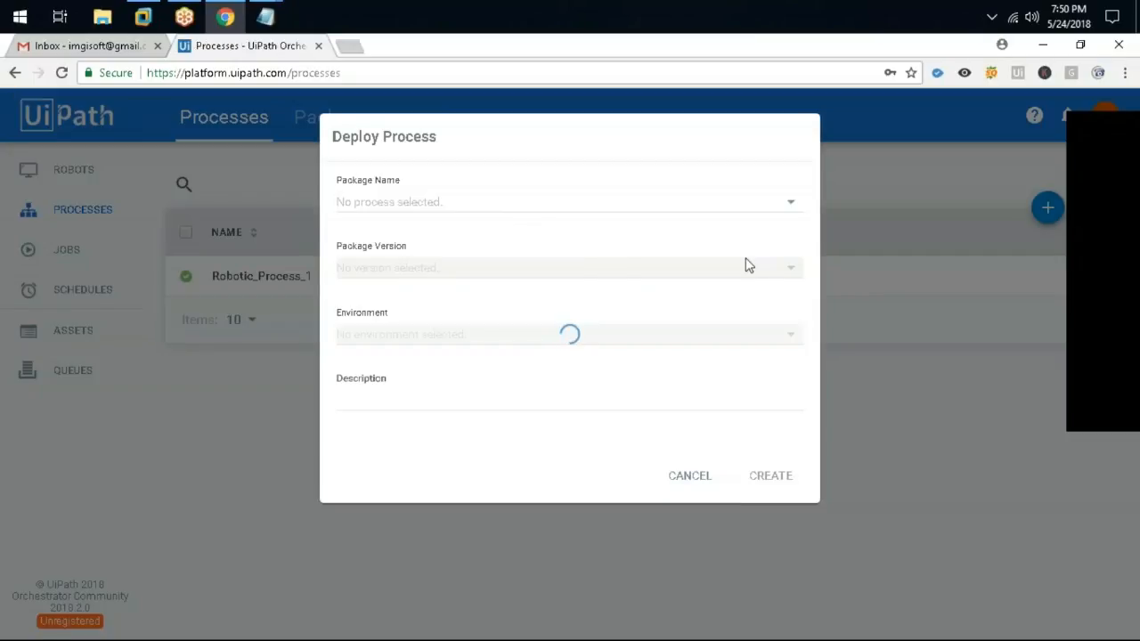
pyautogui.click(690, 475)
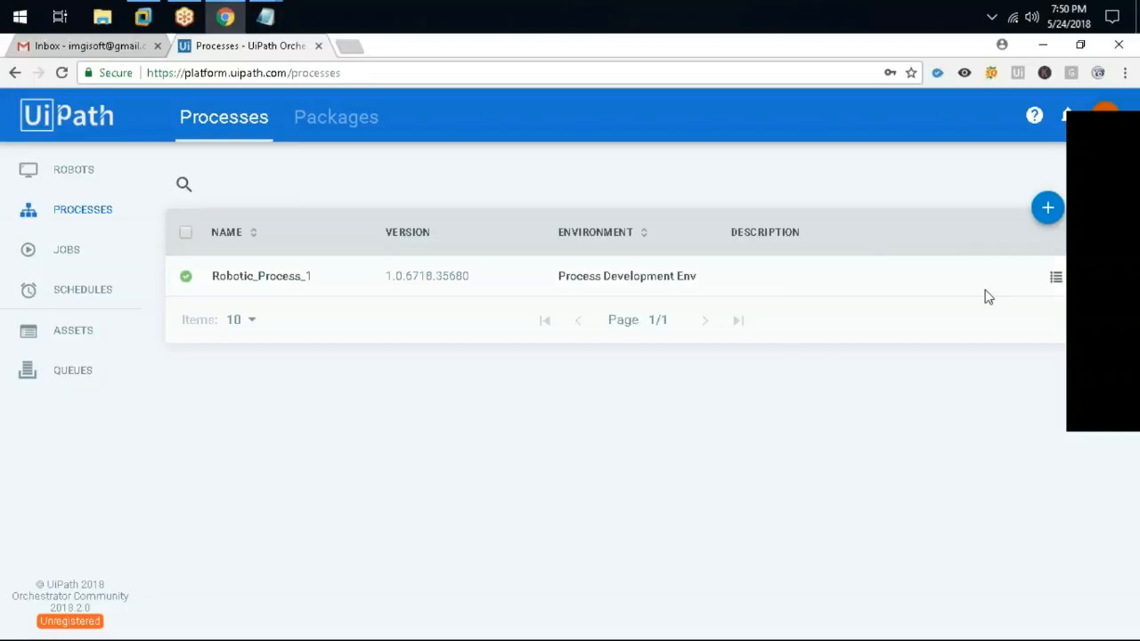
# Review Robotic_Process_1's version history, then shrink the browser to a window over the VM
pyautogui.click(1055, 277)
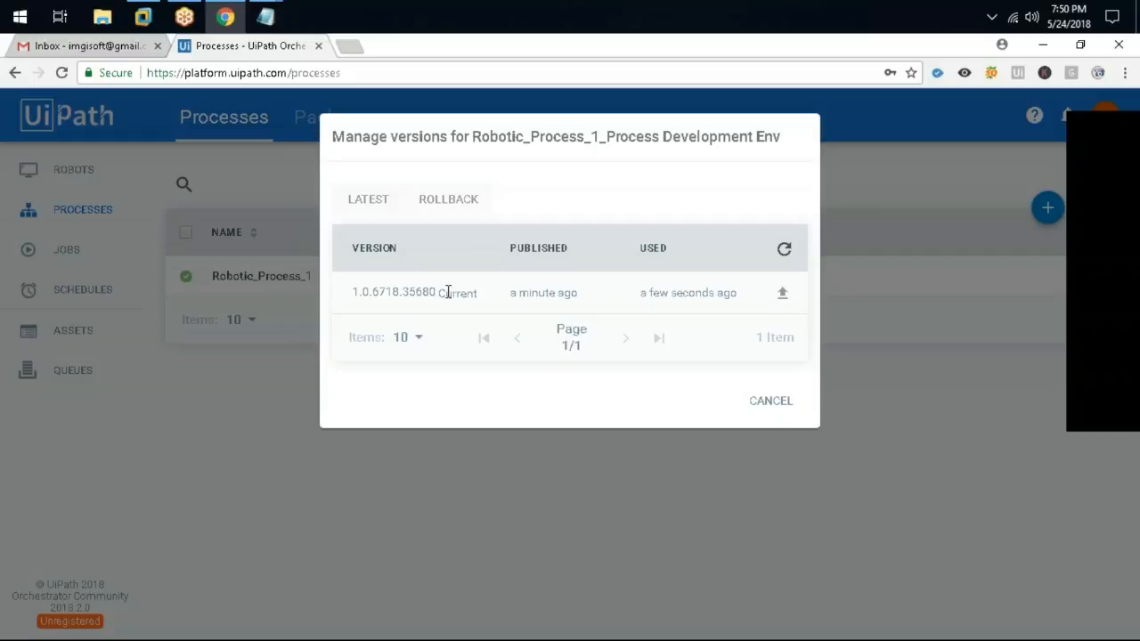
pyautogui.moveTo(780, 302)
pyautogui.click(771, 405)
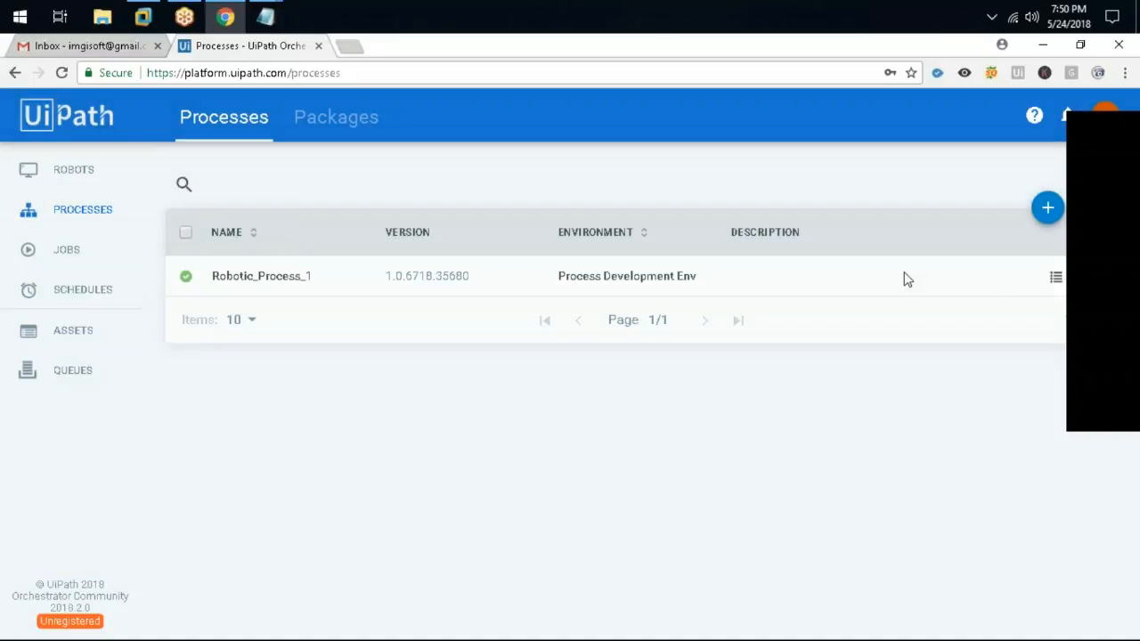
pyautogui.moveTo(852, 51); pyautogui.dragTo(635, 122)
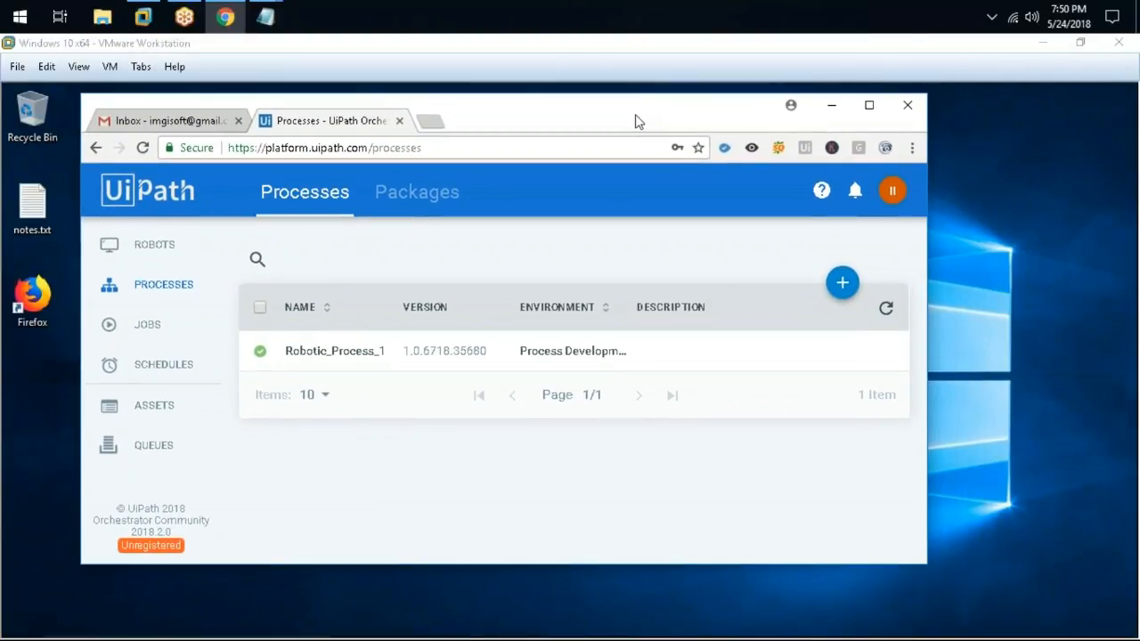
# Start another Robotic_Process_1_Process Development Env job on Robot1
pyautogui.click(147, 324)
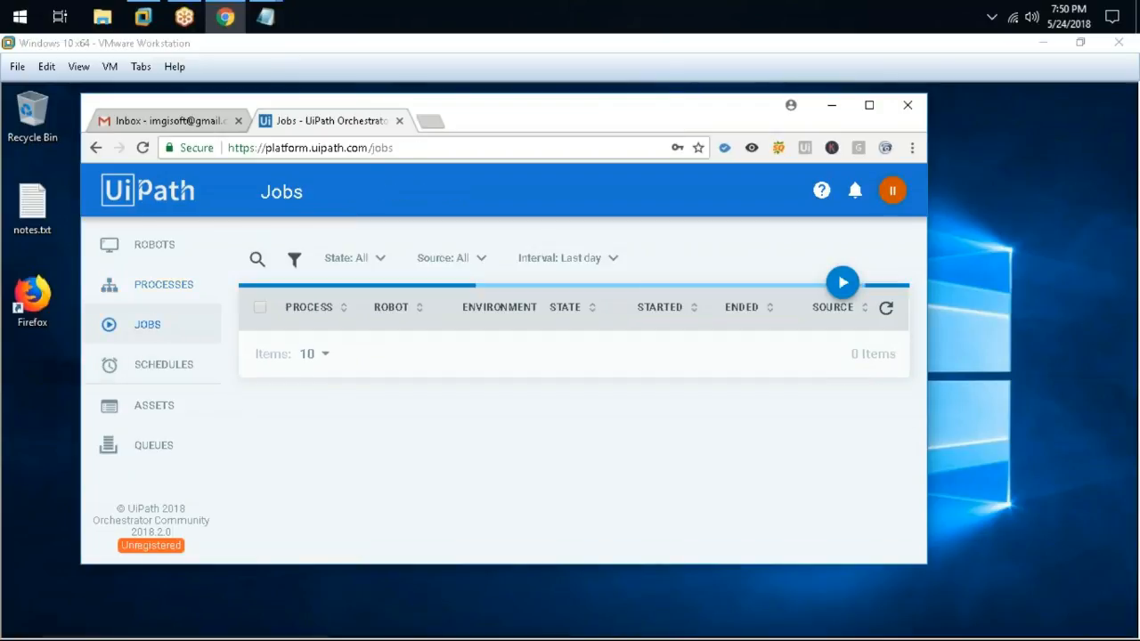
pyautogui.click(842, 282)
pyautogui.click(321, 277)
pyautogui.click(317, 301)
pyautogui.click(320, 398)
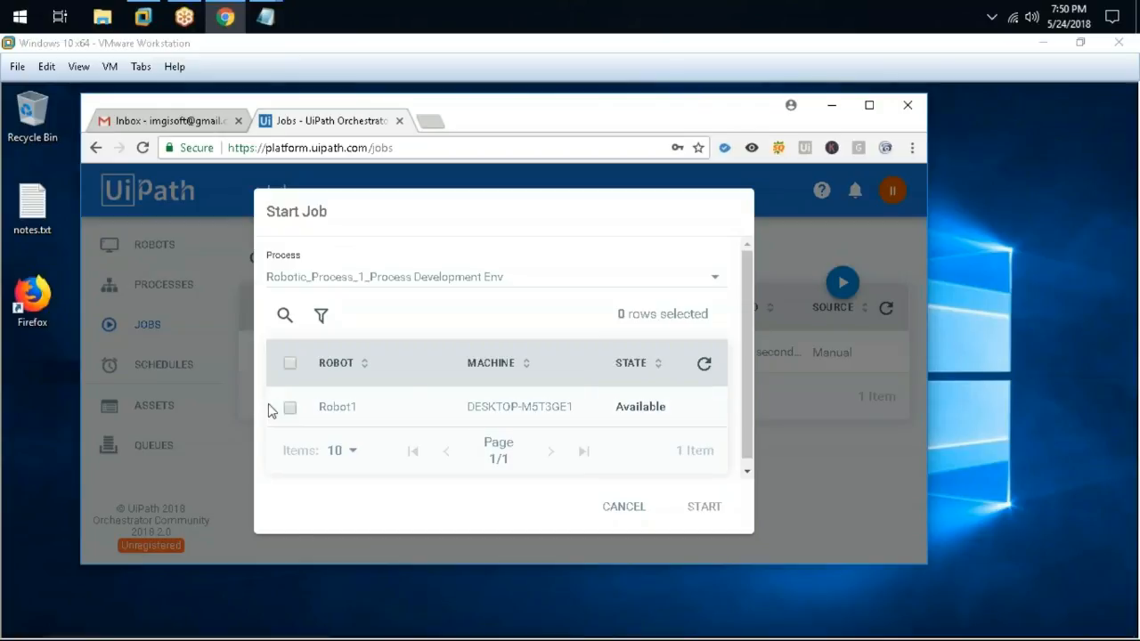
pyautogui.click(290, 409)
pyautogui.click(712, 507)
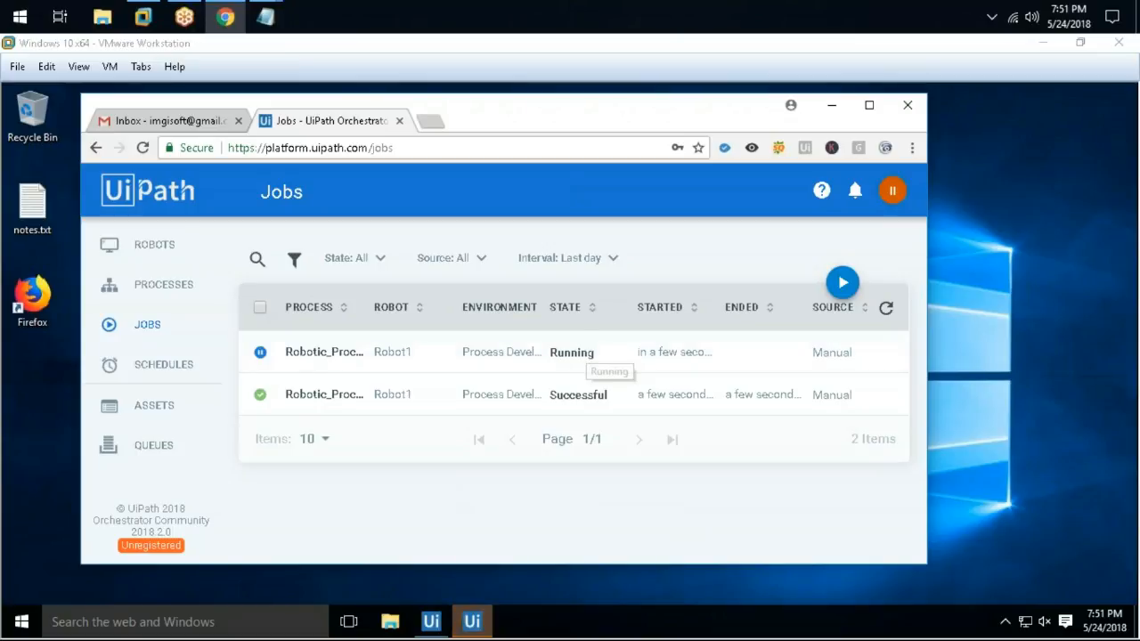
# Dismiss the welcome message in the VM and maximize the browser showing Jobs
pyautogui.click(1025, 293)
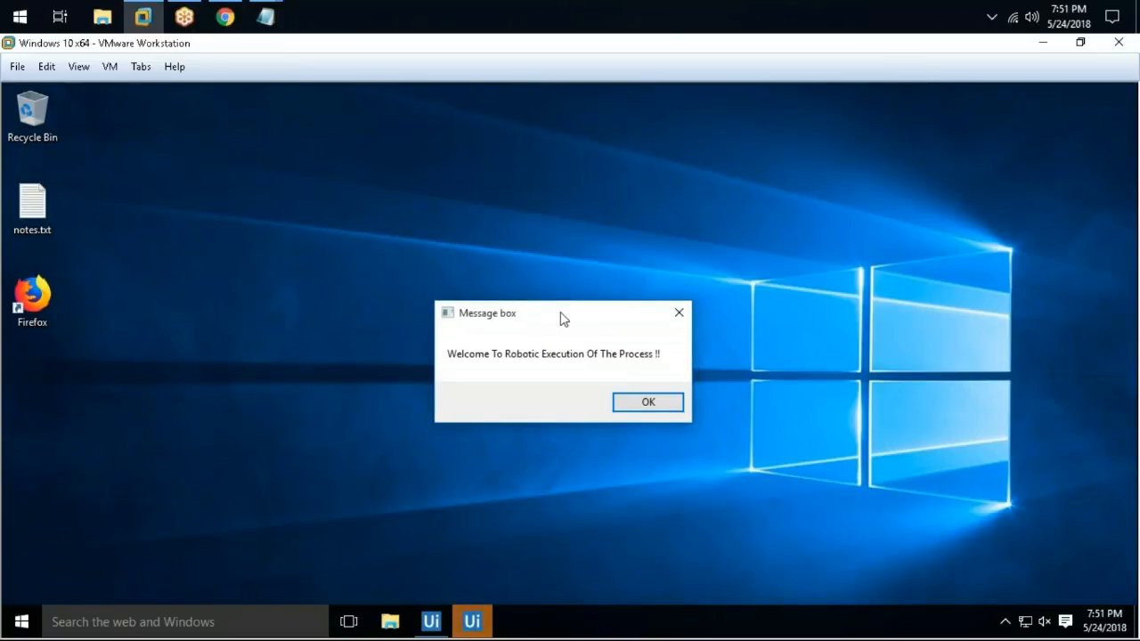
pyautogui.moveTo(560, 313); pyautogui.dragTo(505, 247)
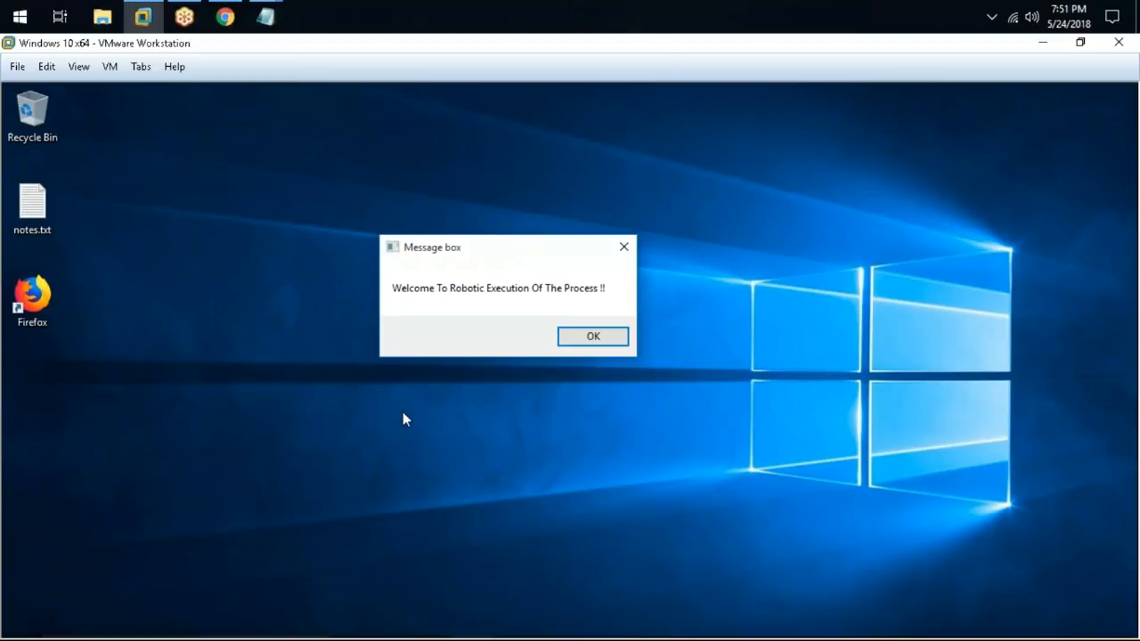
pyautogui.click(618, 336)
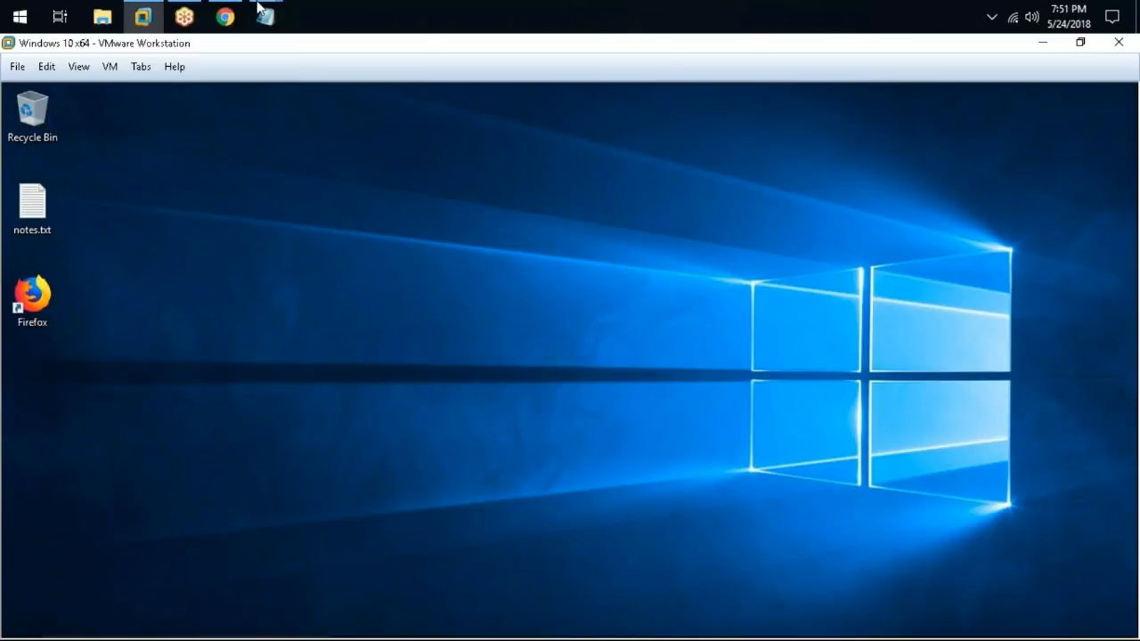
pyautogui.click(225, 16)
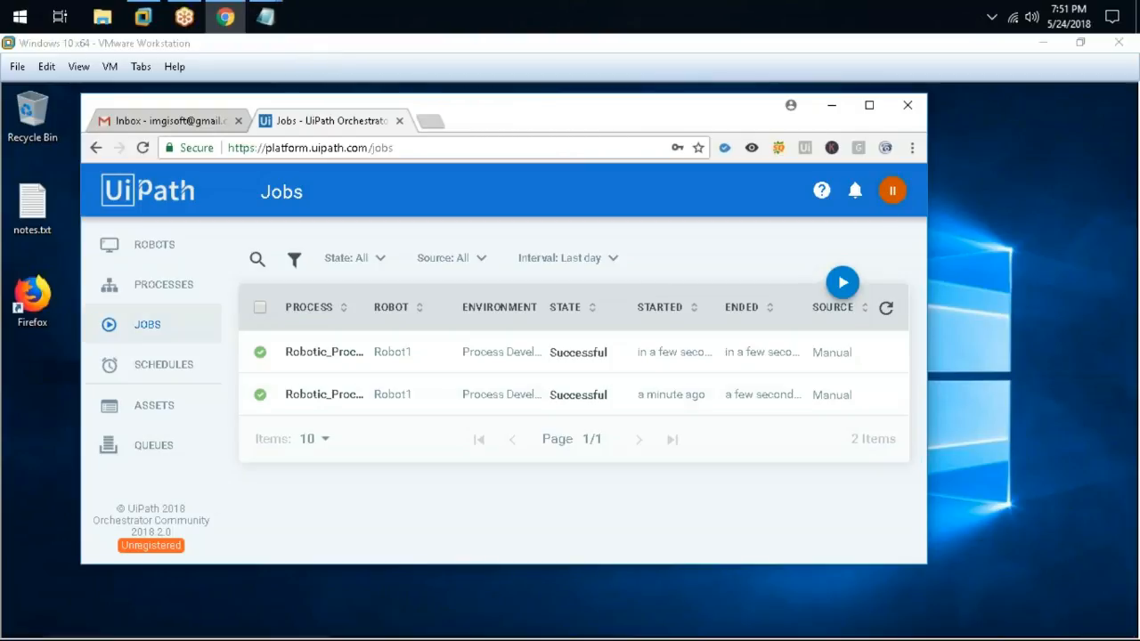
pyautogui.doubleClick(473, 107)
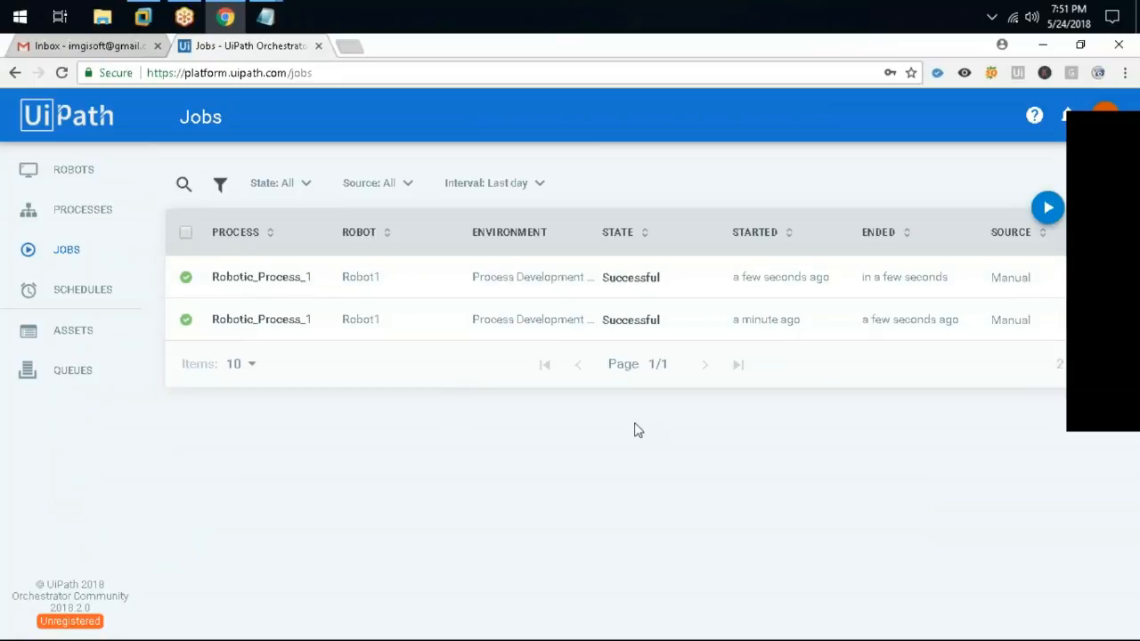
# Browse the audit log filtered to Robots entries, reset the filter to All, then open Jobs
pyautogui.click(1104, 114)
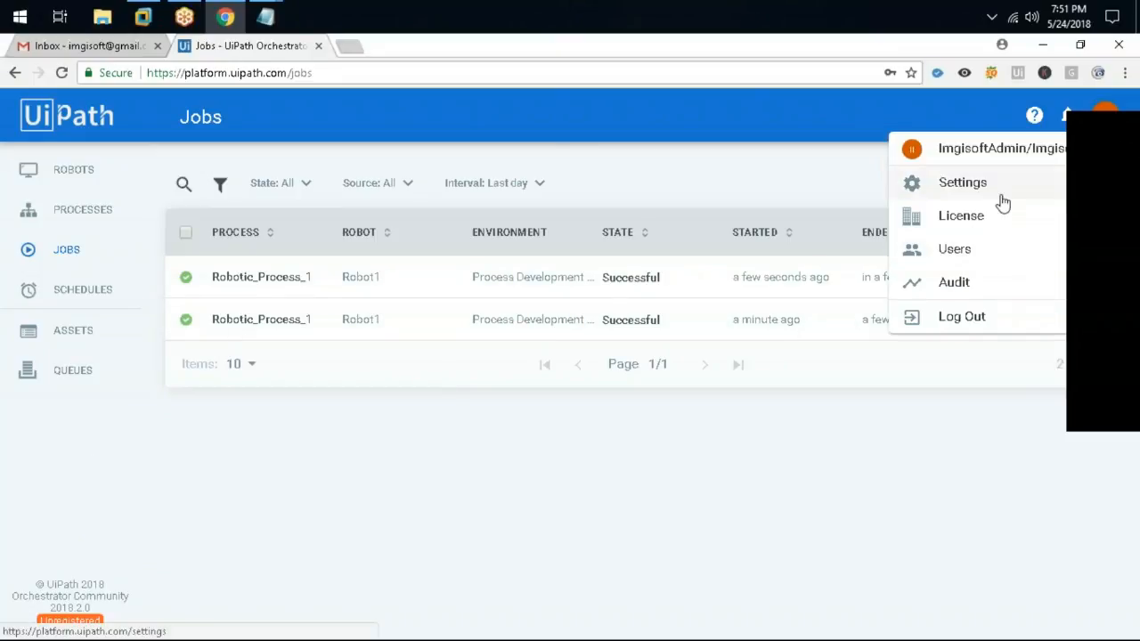
pyautogui.click(971, 287)
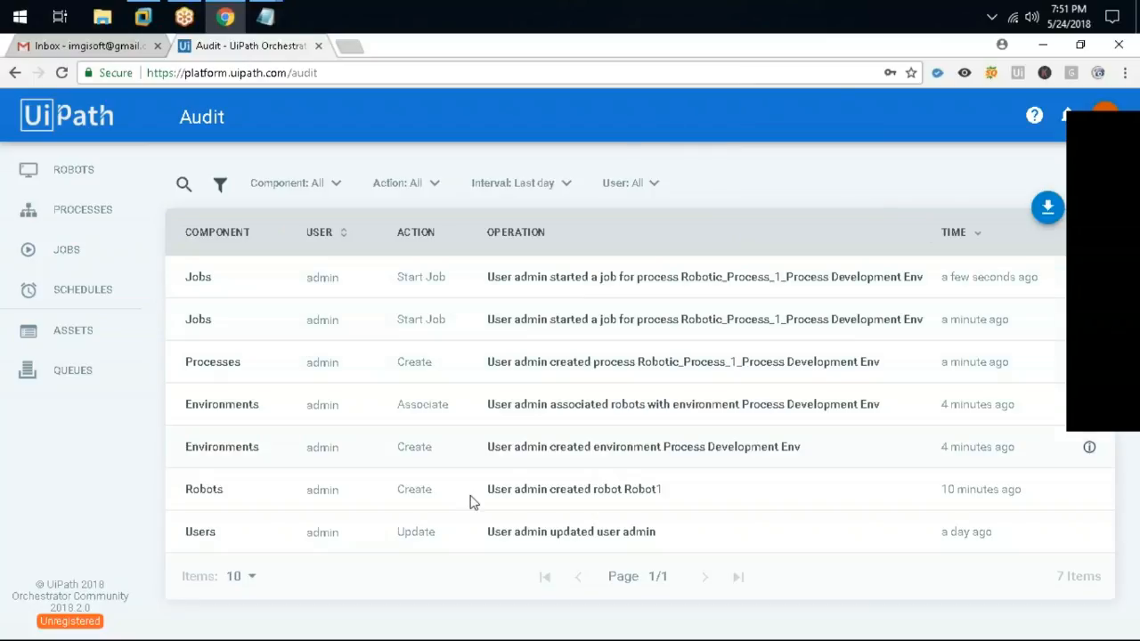
pyautogui.click(292, 183)
pyautogui.scroll(-3, 294, 303)
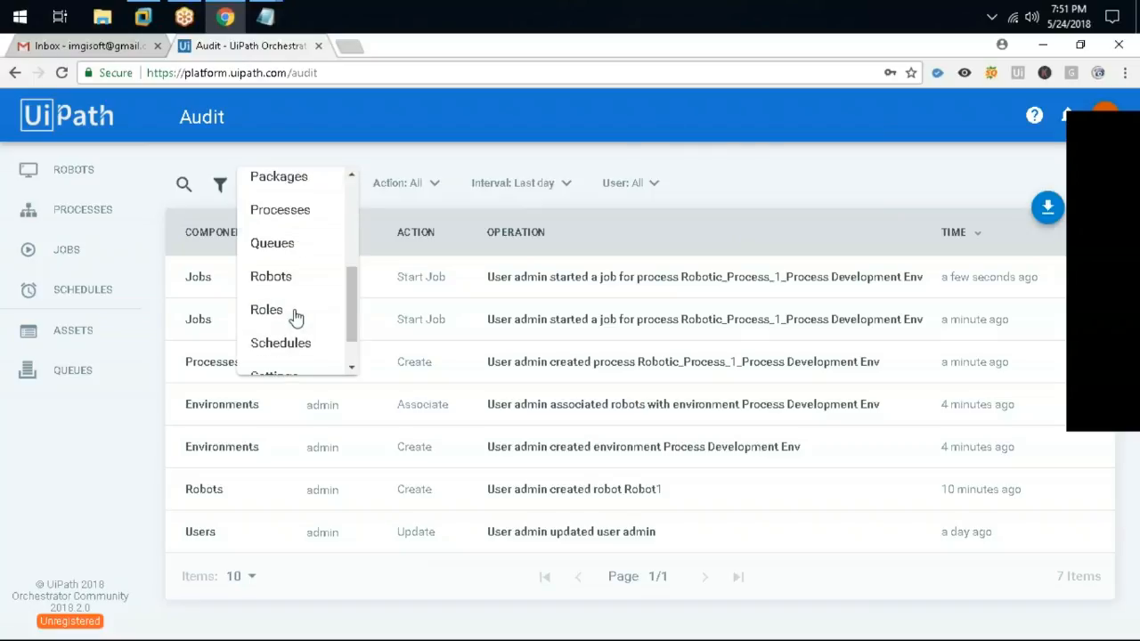
pyautogui.scroll(-1, 294, 321)
pyautogui.click(295, 228)
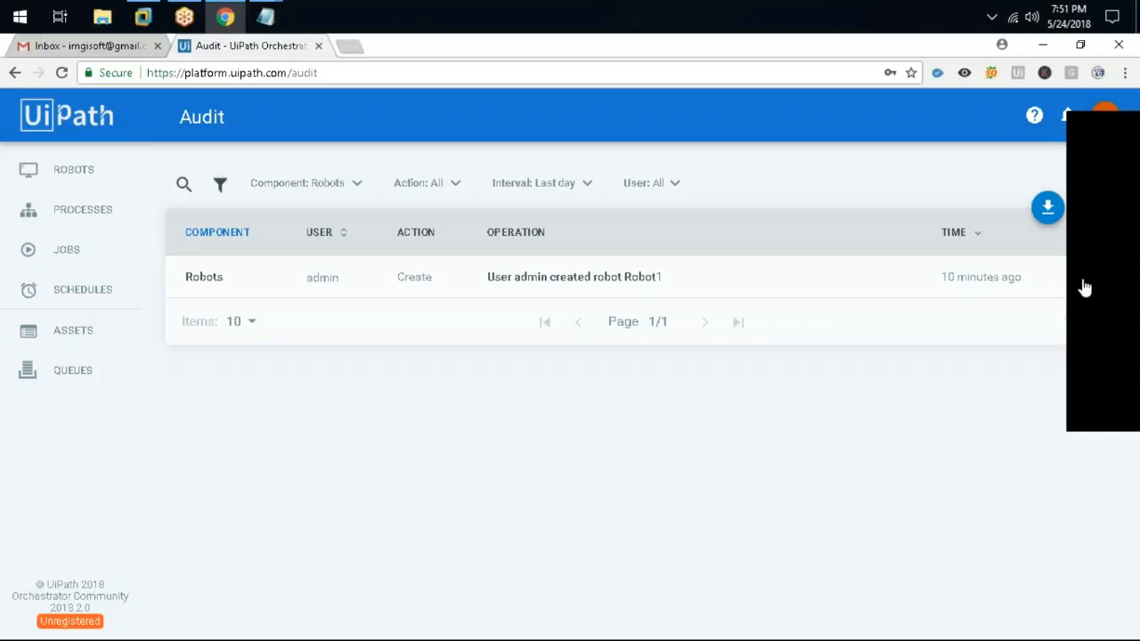
pyautogui.click(331, 188)
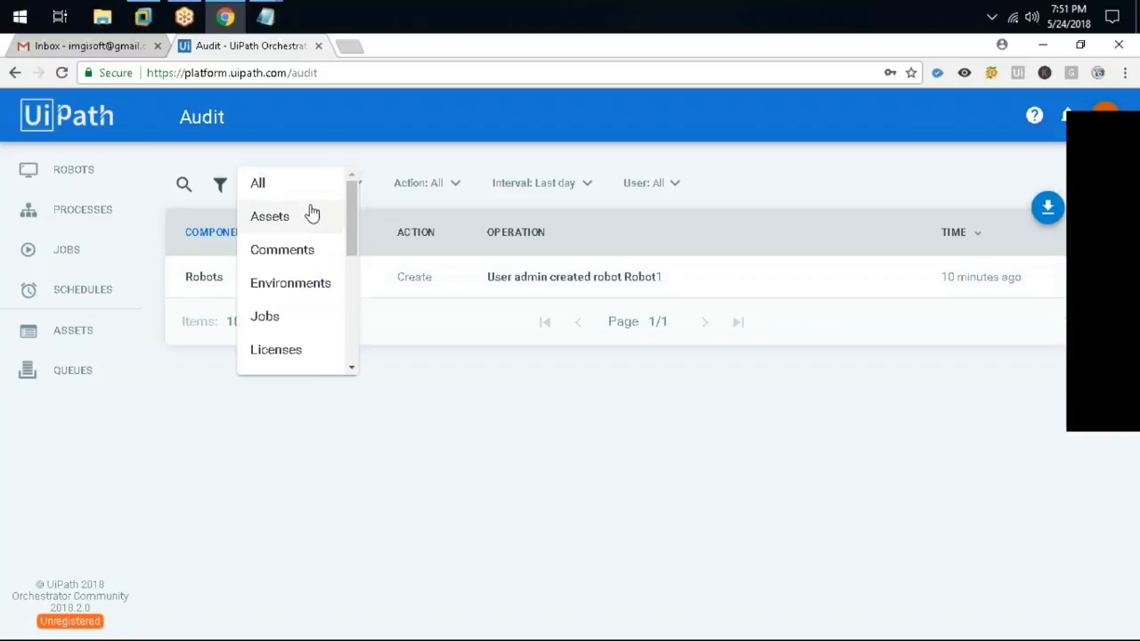
pyautogui.click(260, 184)
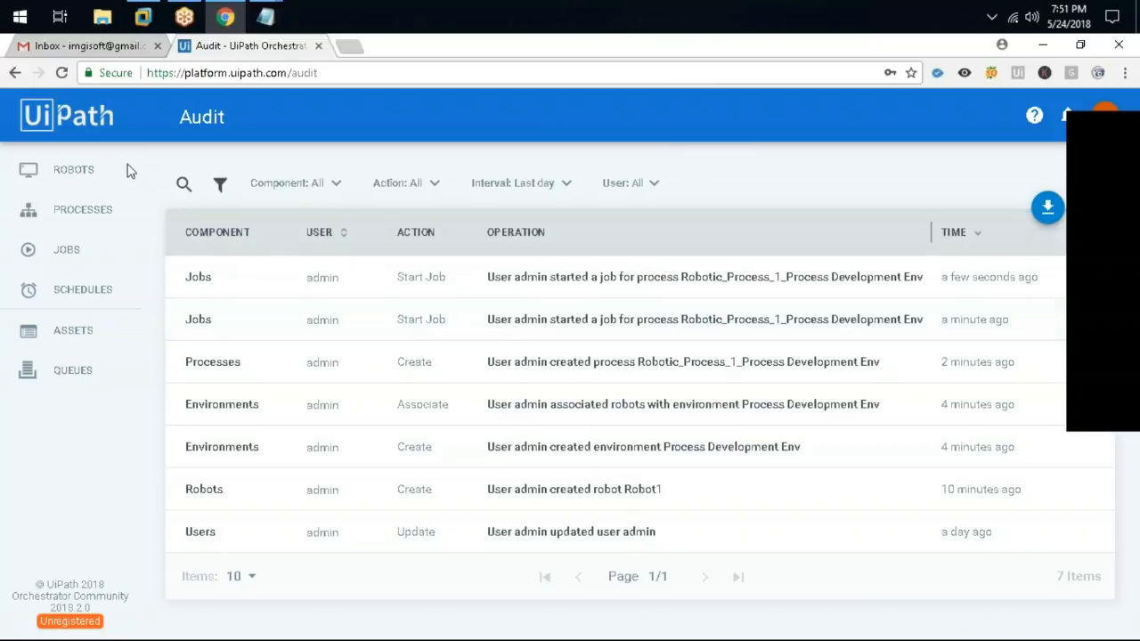
pyautogui.click(74, 252)
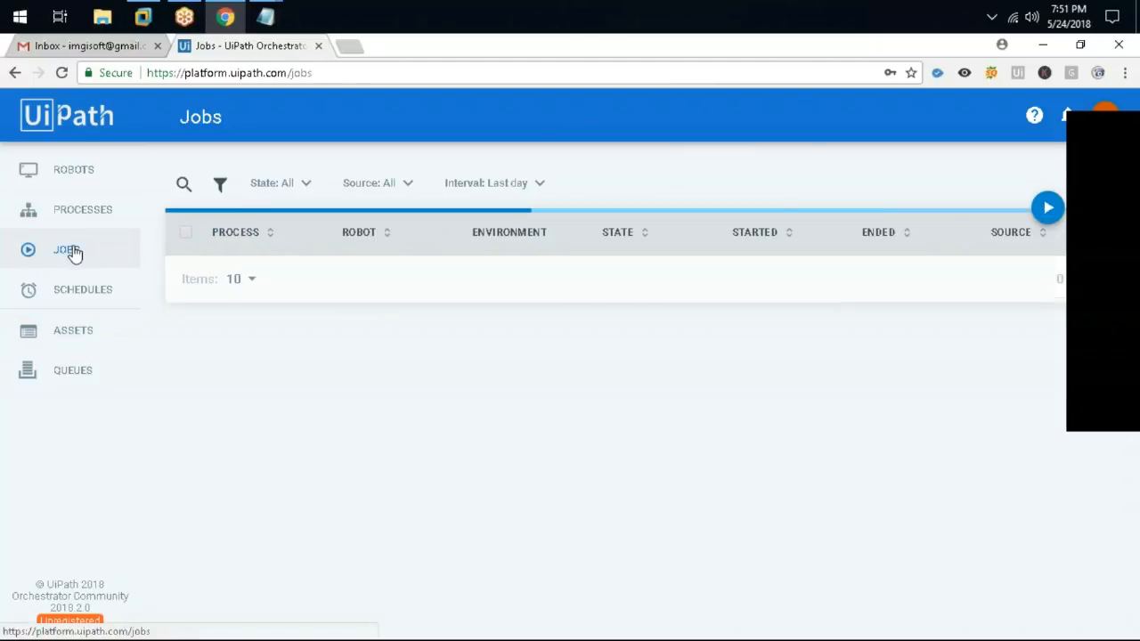
# Add a schedule named Process Development Env for Robotic_Process_1_Process Development Env
pyautogui.click(114, 308)
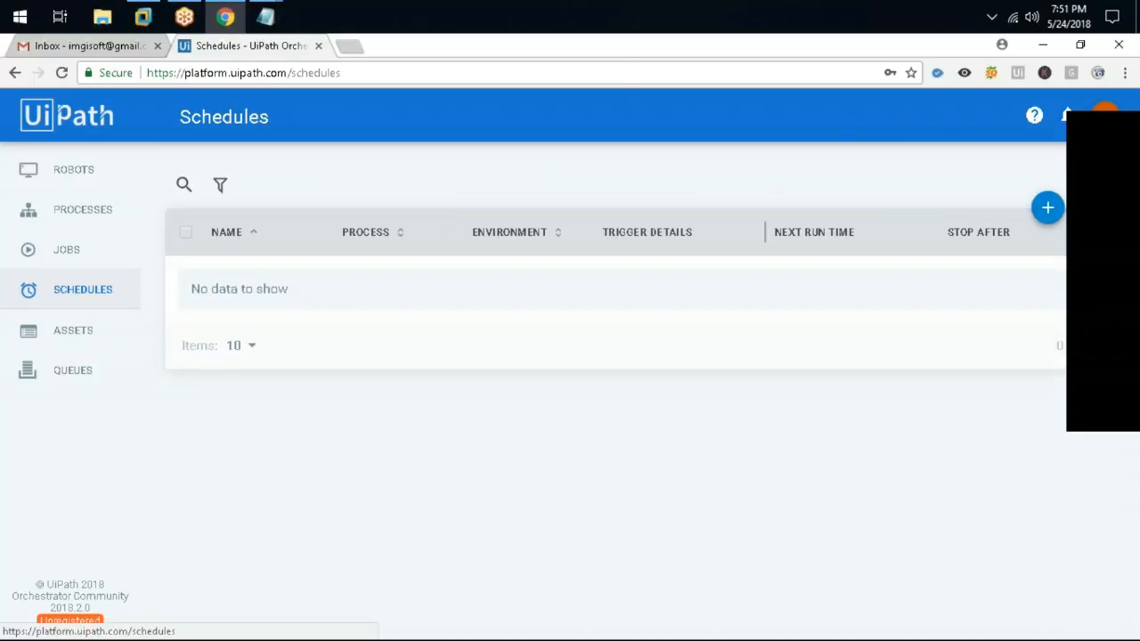
pyautogui.click(1047, 208)
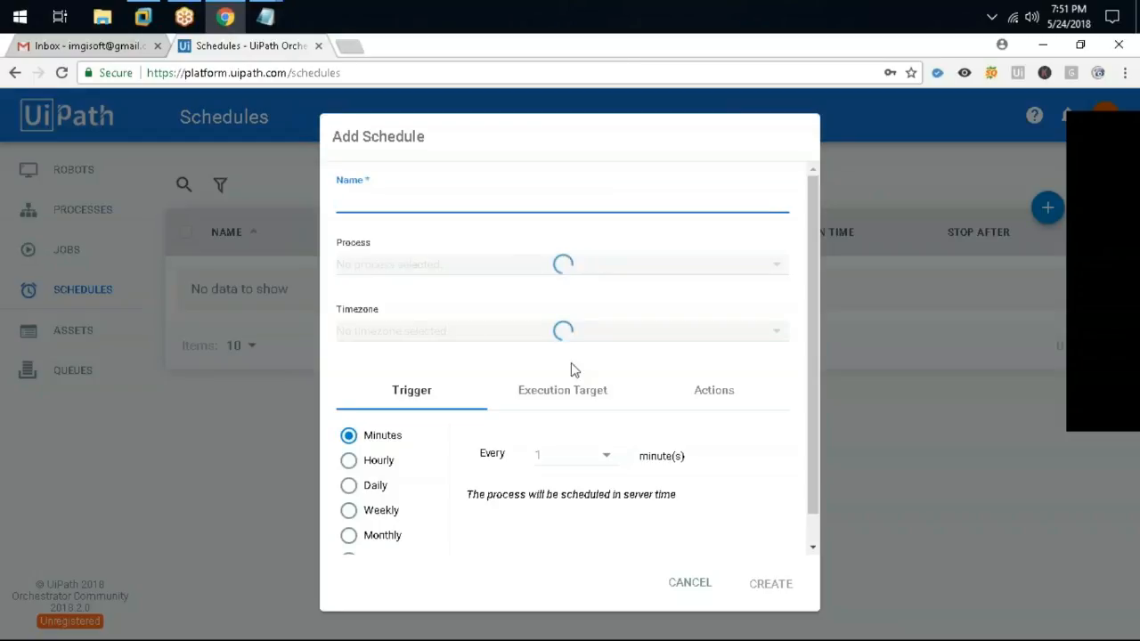
pyautogui.click(563, 201)
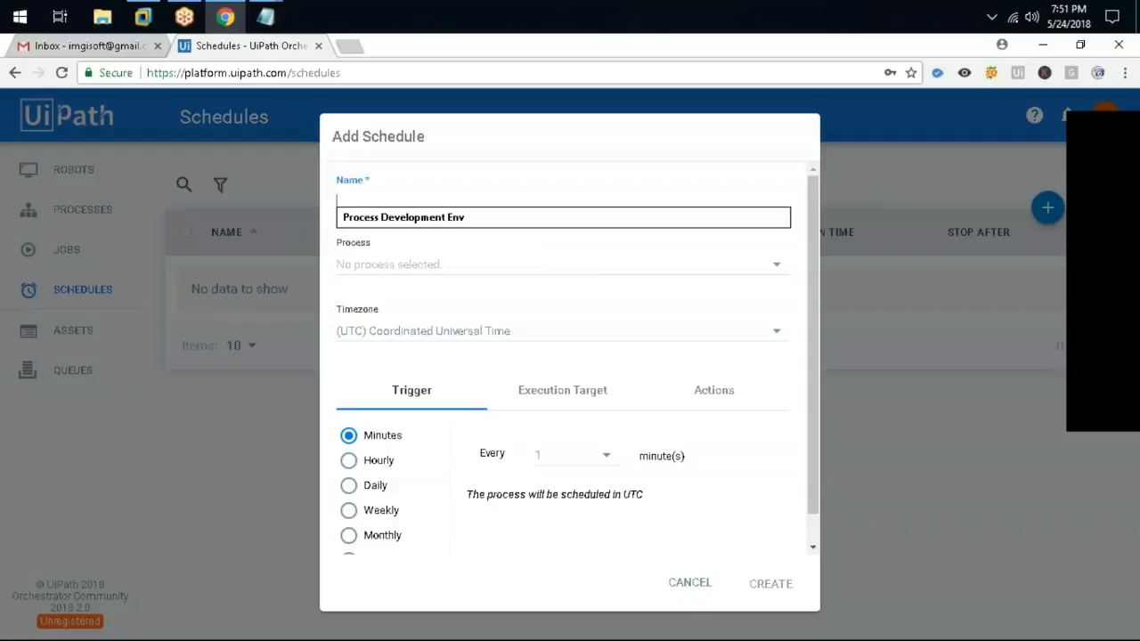
pyautogui.click(527, 224)
pyautogui.press('Tab')
pyautogui.click(465, 290)
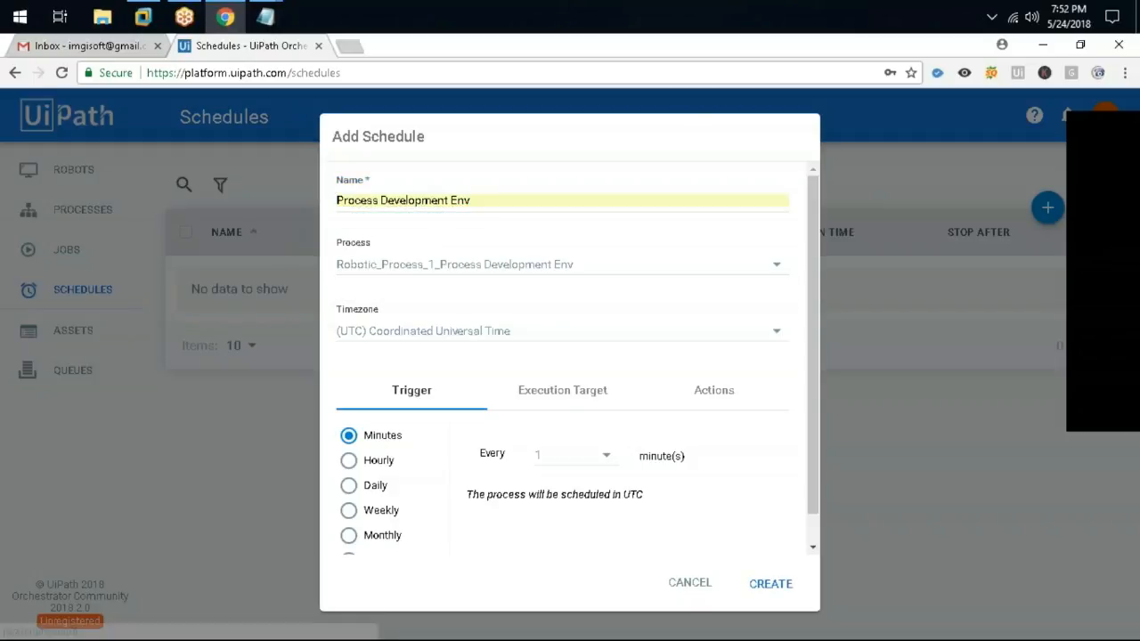
# Set the schedule timezone to (UTC+05:30) Chennai, Kolkata, Mumbai, New Delhi
pyautogui.click(494, 334)
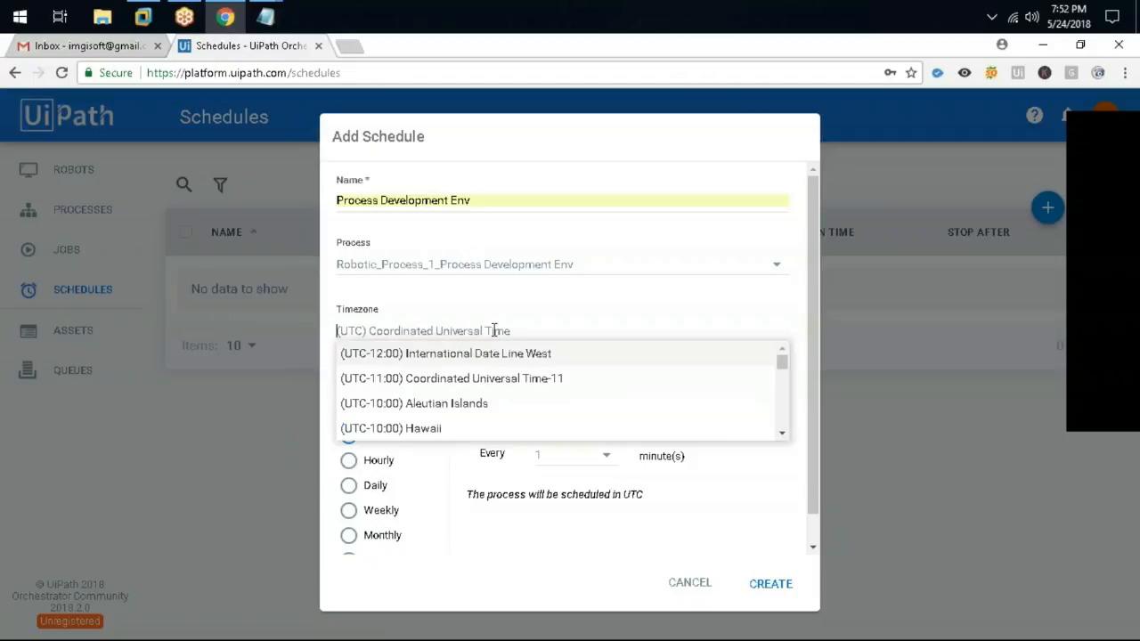
pyautogui.scroll(-3, 516, 384)
pyautogui.scroll(-5, 517, 384)
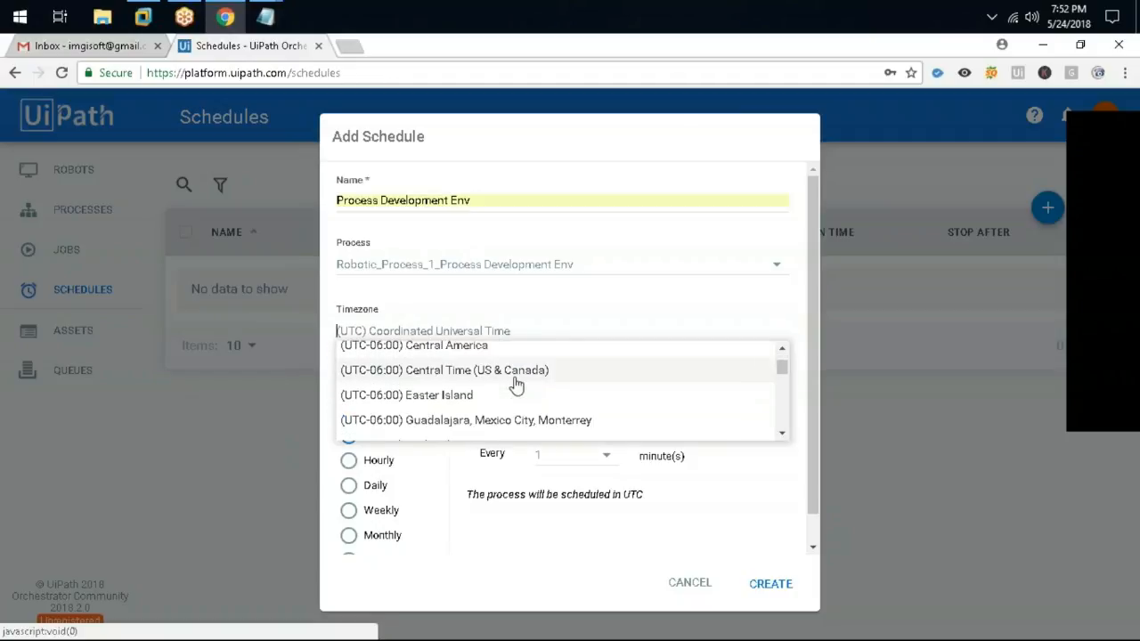
pyautogui.scroll(-1, 516, 385)
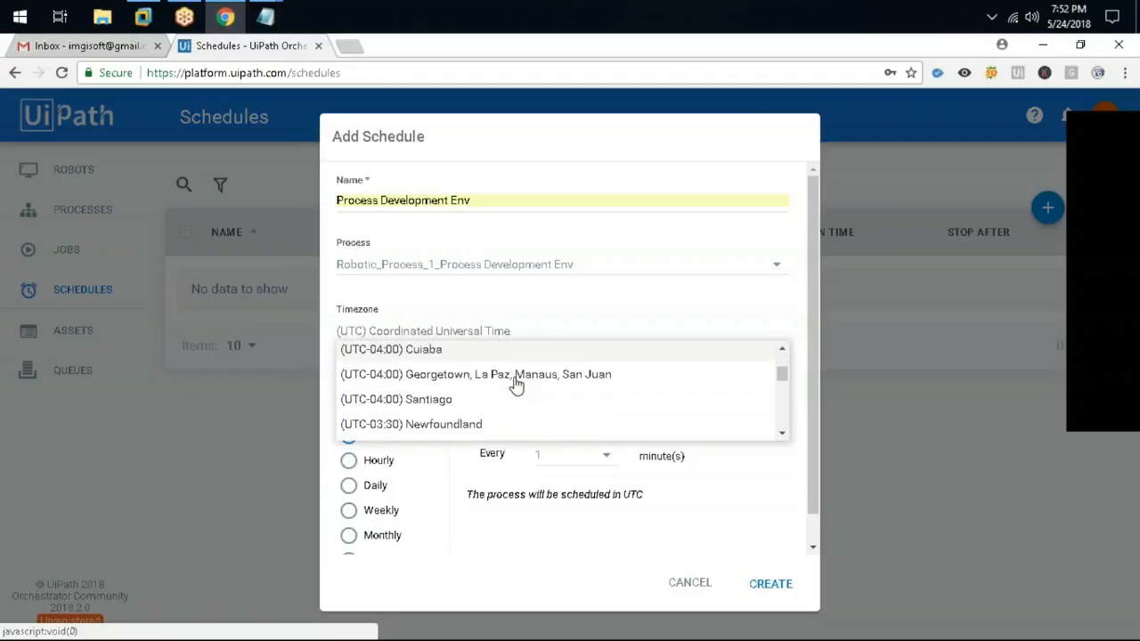
pyautogui.scroll(-8, 517, 383)
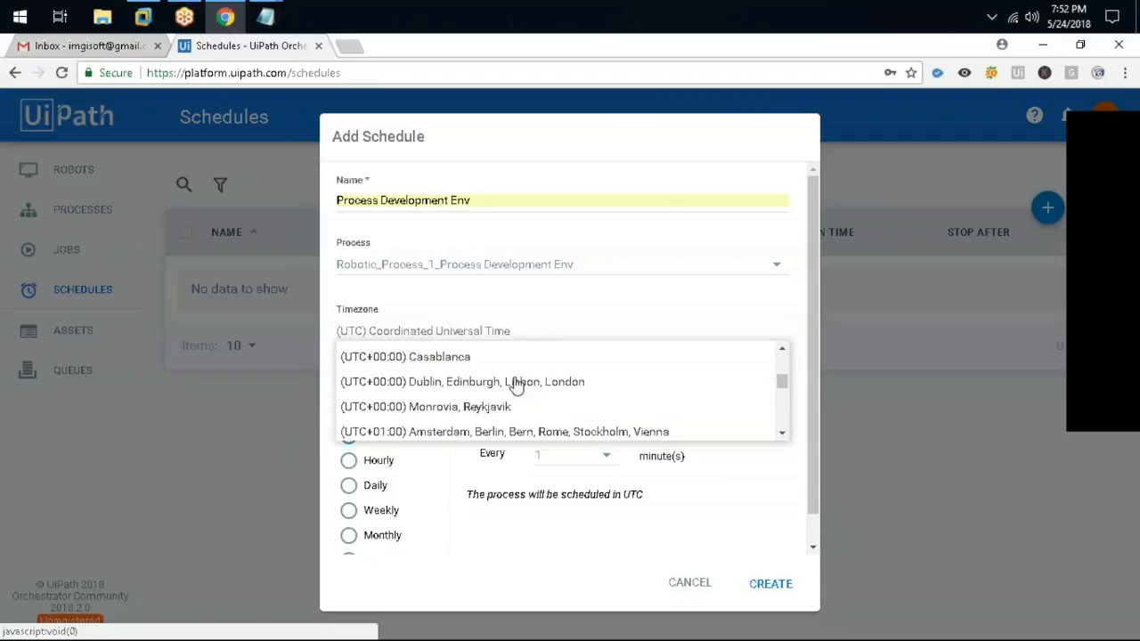
pyautogui.scroll(-8, 517, 384)
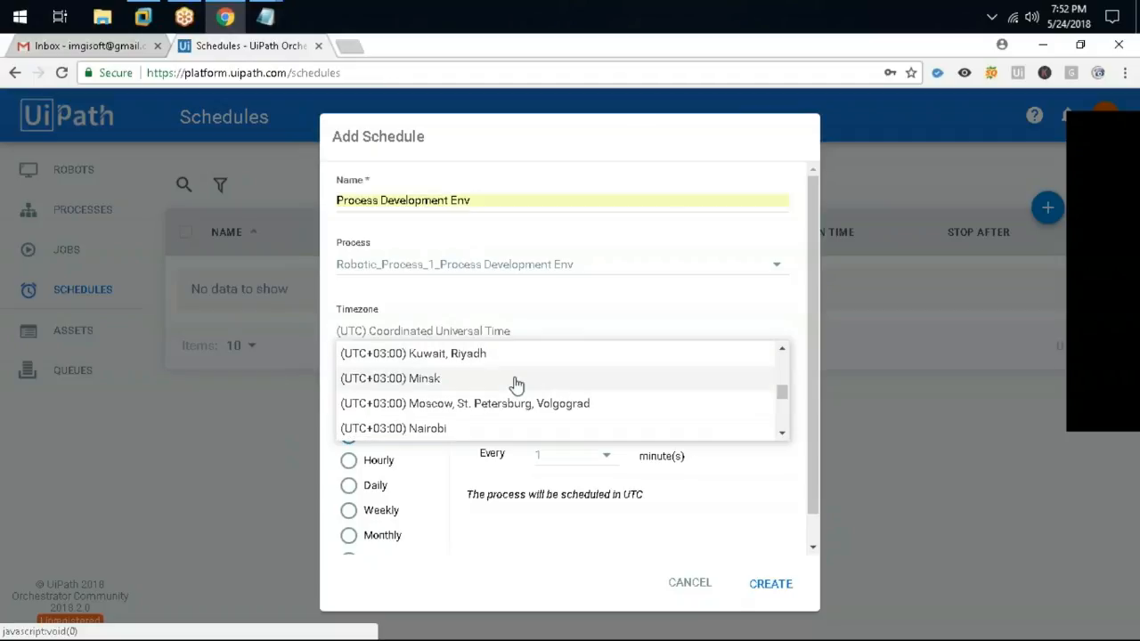
pyautogui.scroll(-3, 517, 384)
pyautogui.scroll(-2, 517, 384)
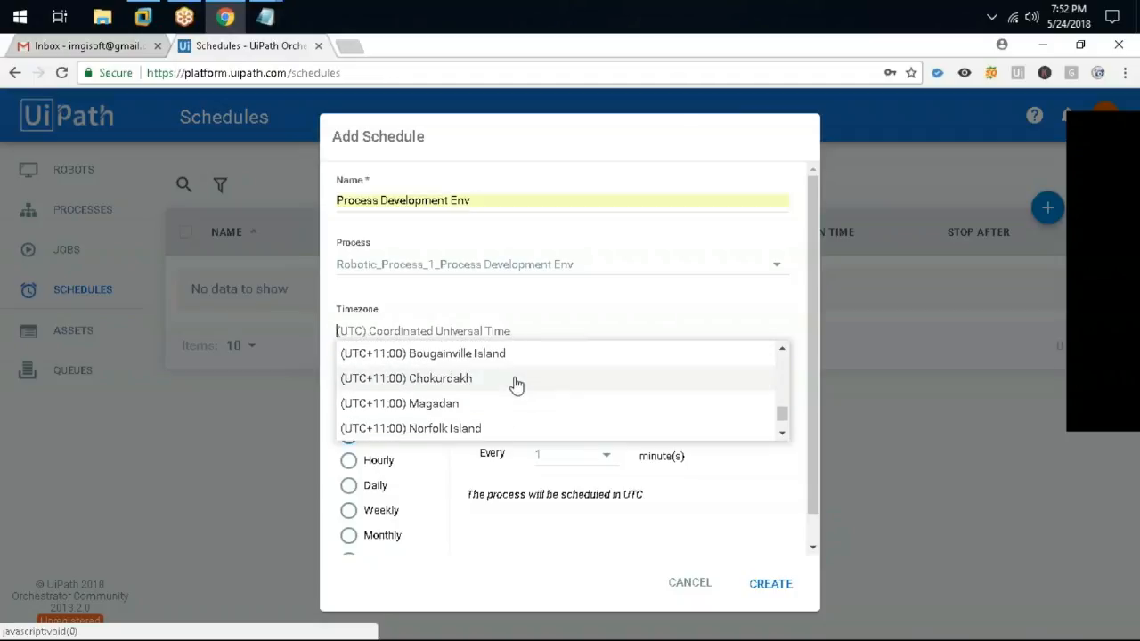
pyautogui.scroll(-5, 517, 384)
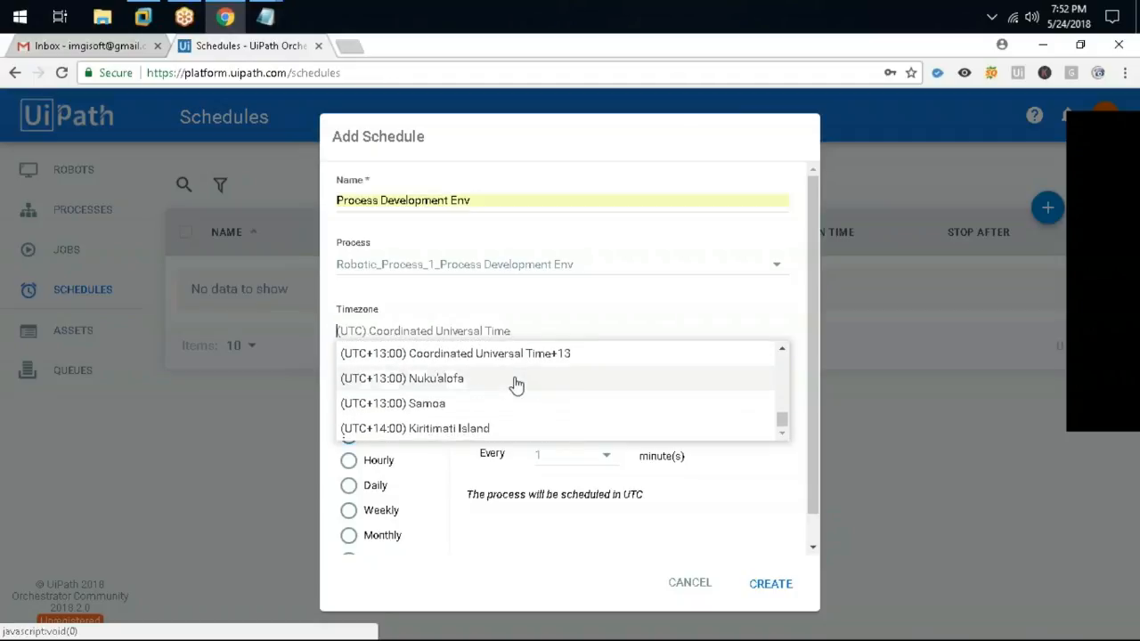
pyautogui.scroll(5, 775, 374)
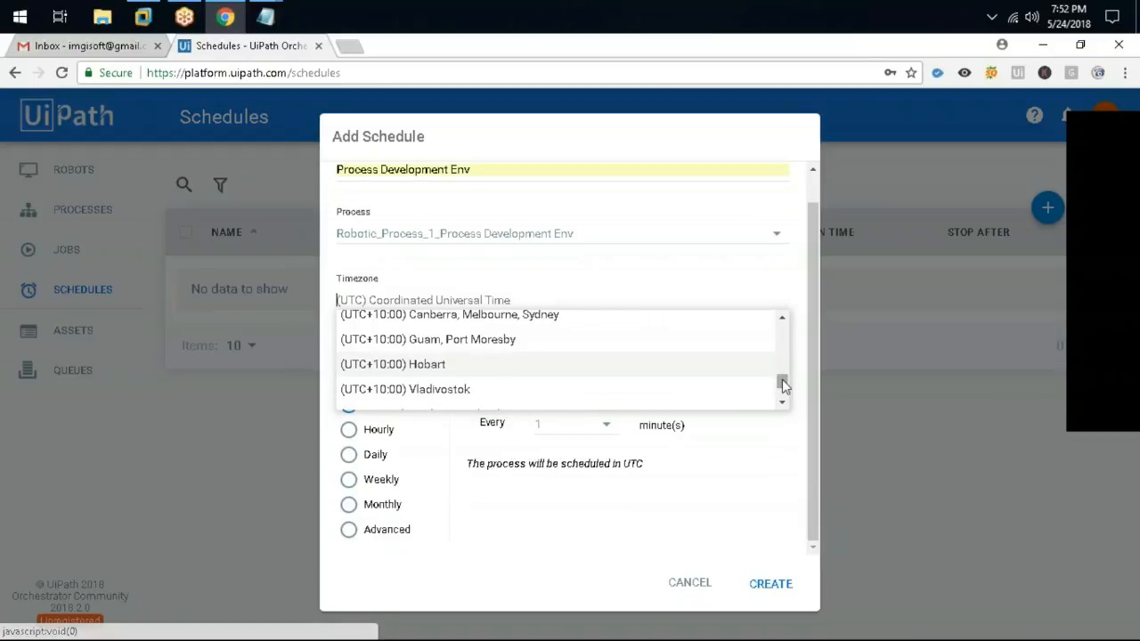
pyautogui.scroll(15, 789, 366)
pyautogui.scroll(2, 783, 335)
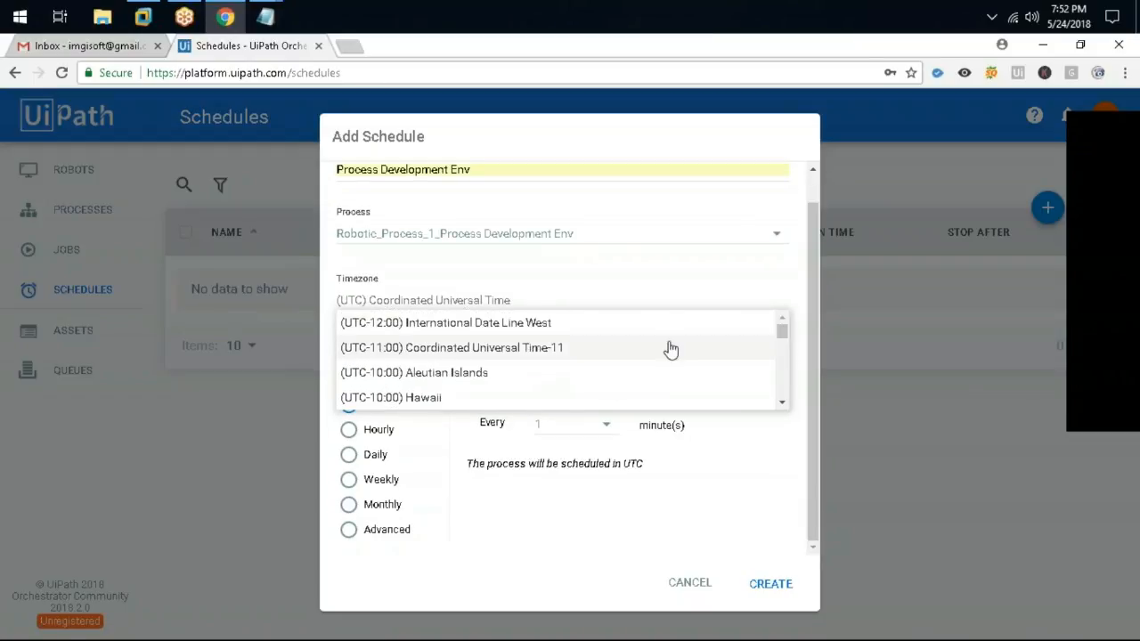
pyautogui.scroll(2, 659, 356)
pyautogui.scroll(-1, 576, 381)
pyautogui.scroll(-1, 576, 380)
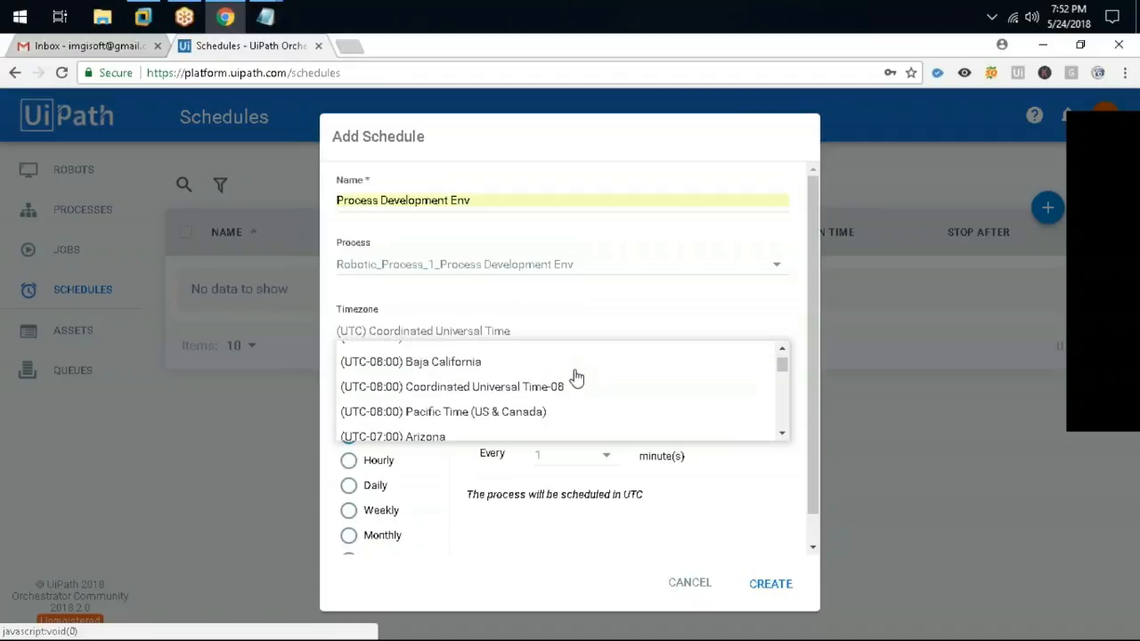
pyautogui.scroll(-1, 576, 378)
pyautogui.scroll(-3, 576, 378)
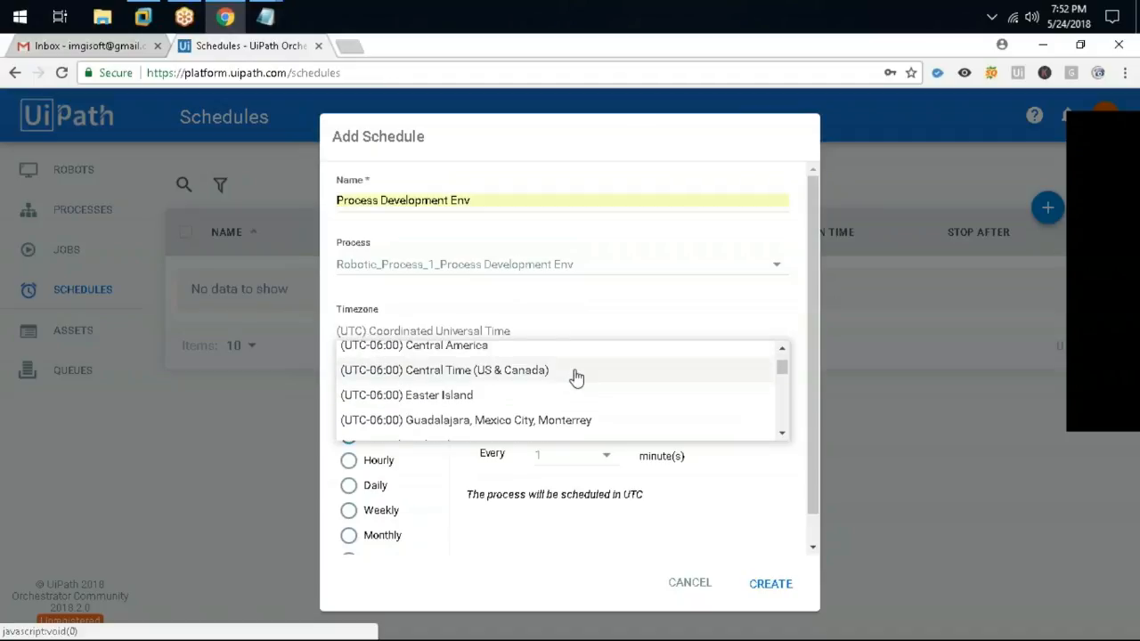
pyautogui.scroll(-2, 576, 378)
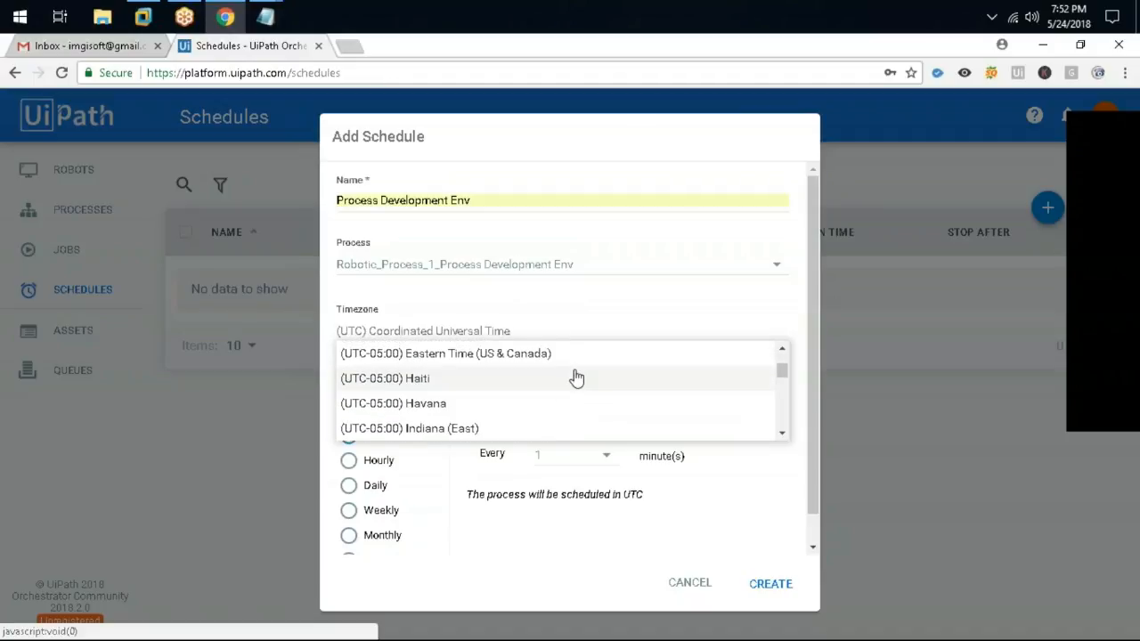
pyautogui.scroll(-1, 577, 378)
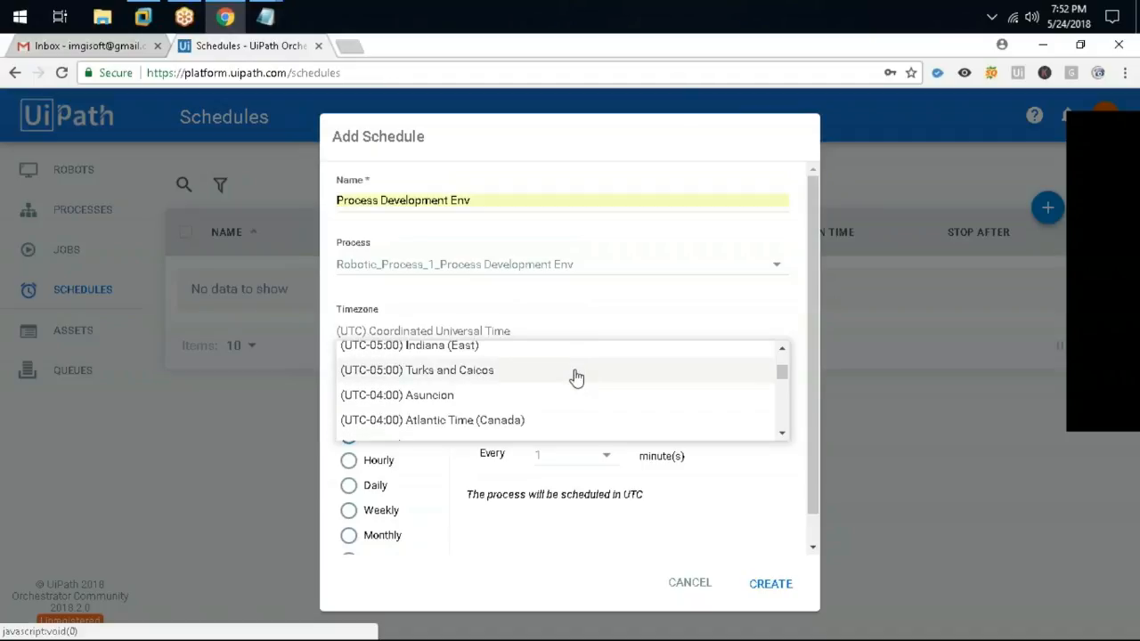
pyautogui.scroll(-2, 576, 378)
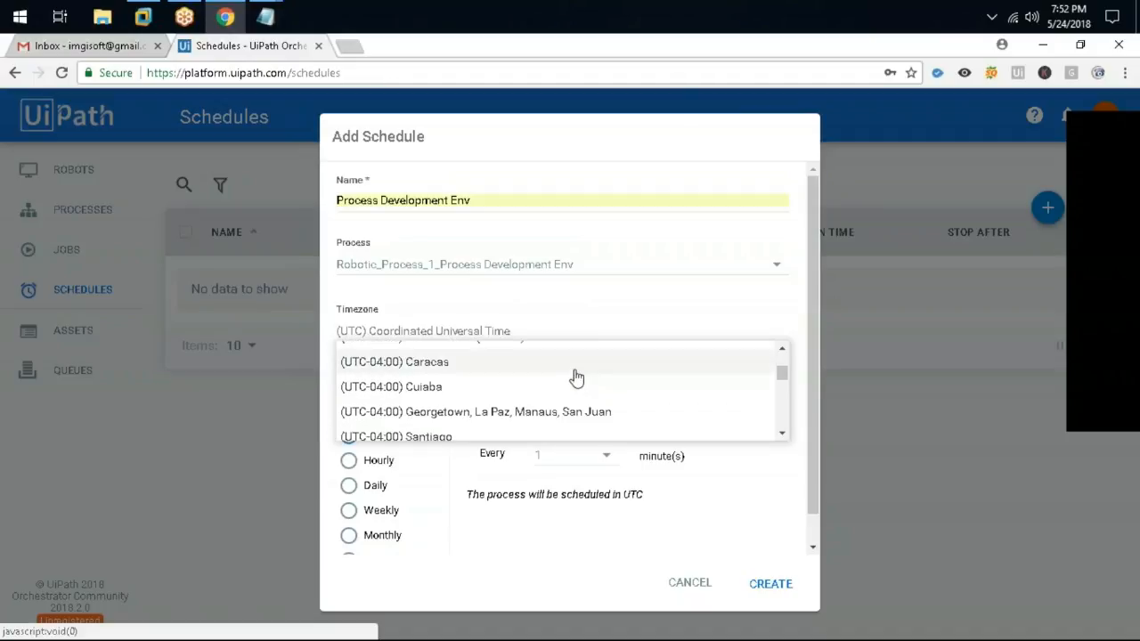
pyautogui.scroll(-5, 576, 378)
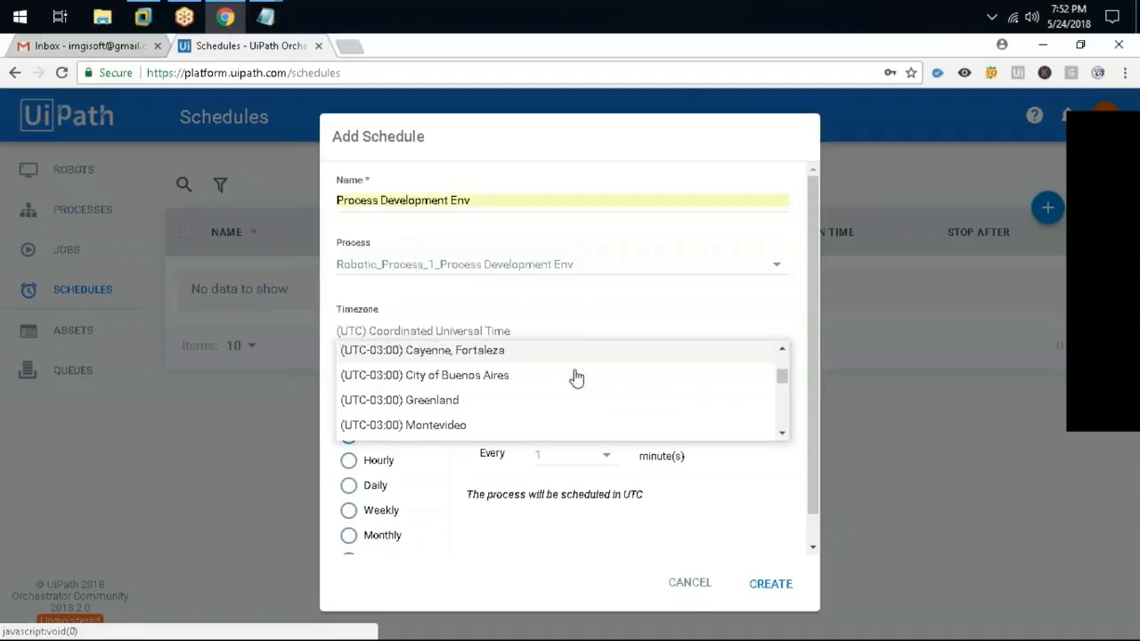
pyautogui.scroll(-4, 576, 378)
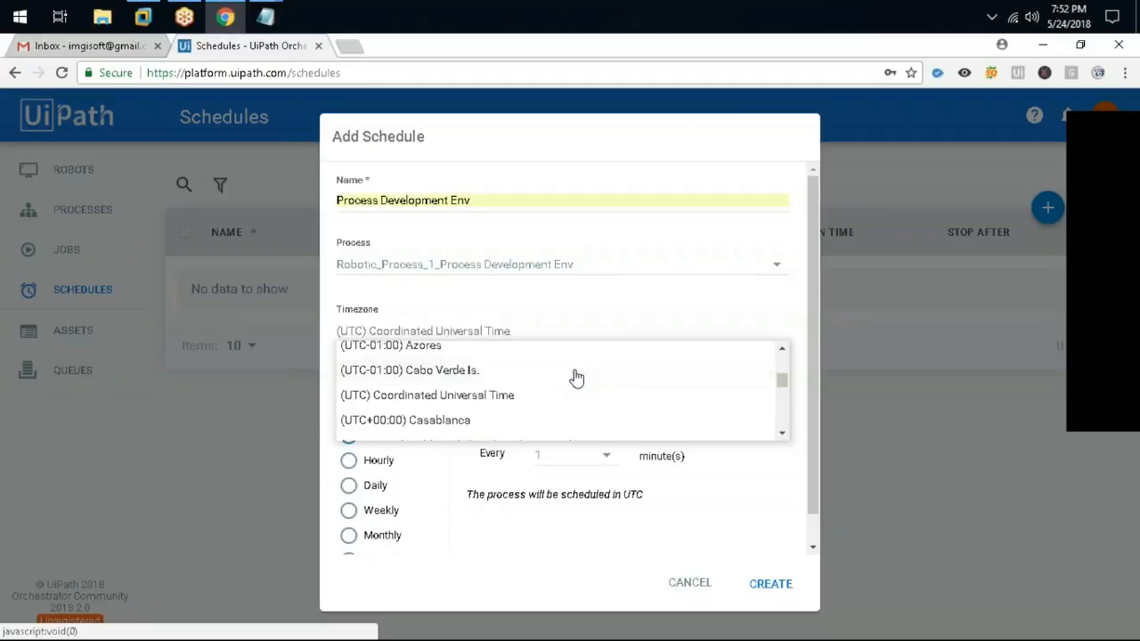
pyautogui.scroll(-3, 576, 378)
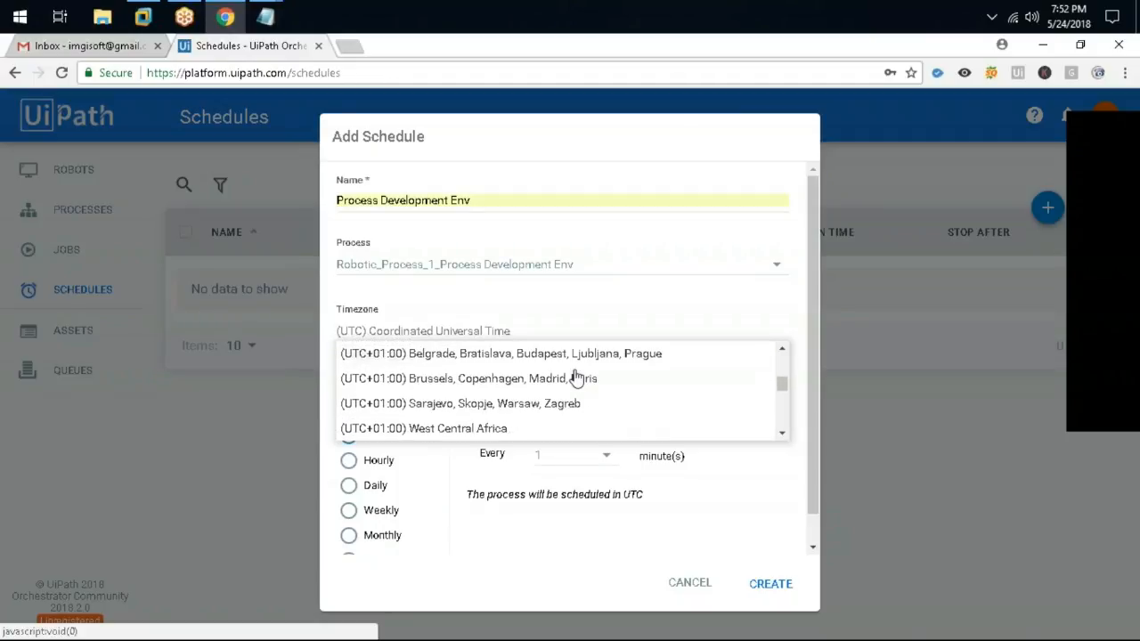
pyautogui.scroll(-4, 576, 378)
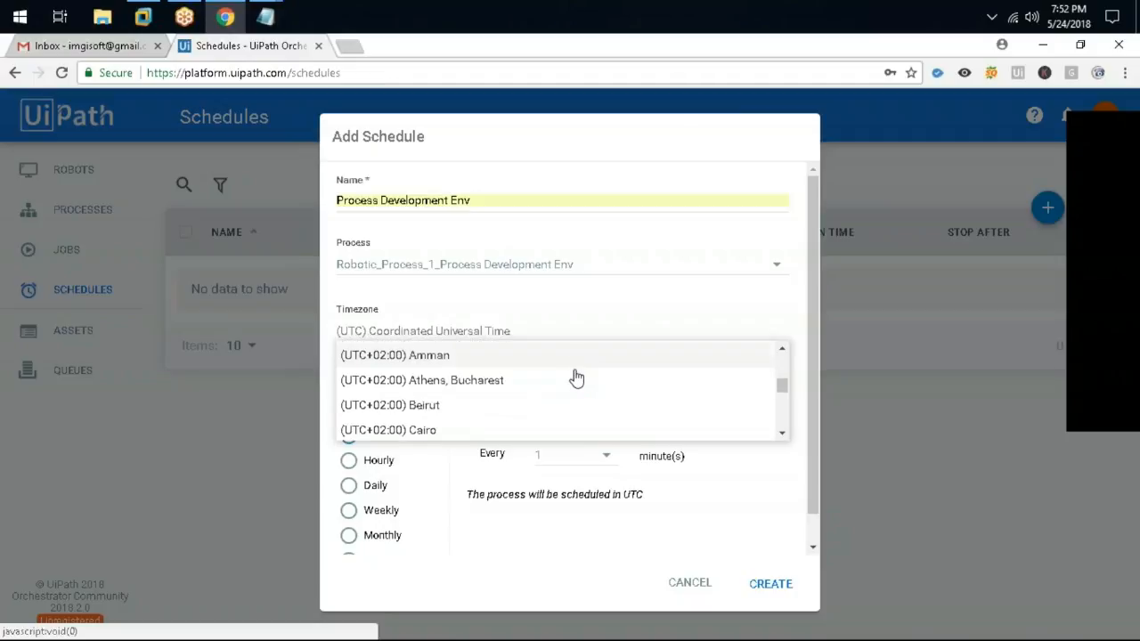
pyautogui.scroll(-4, 576, 379)
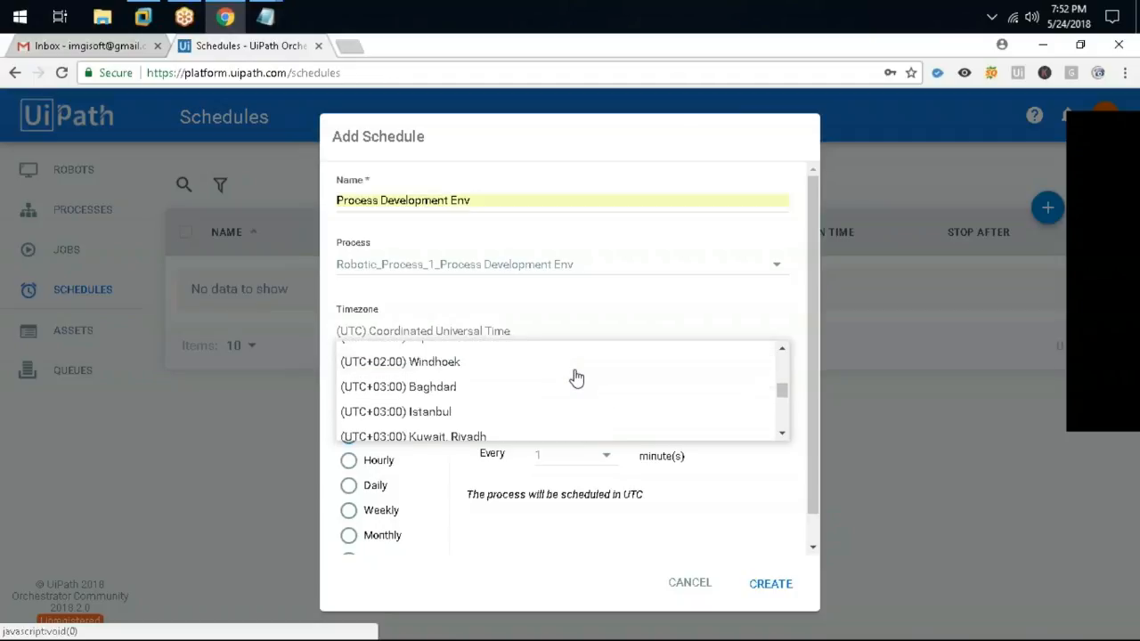
pyautogui.scroll(-4, 577, 378)
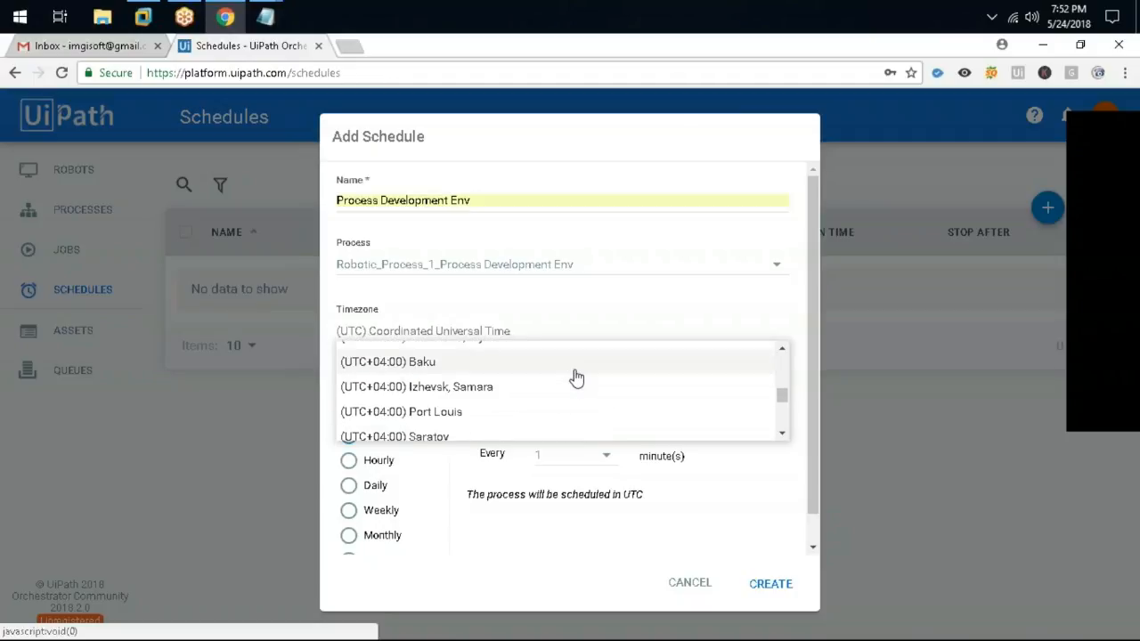
pyautogui.scroll(-3, 574, 374)
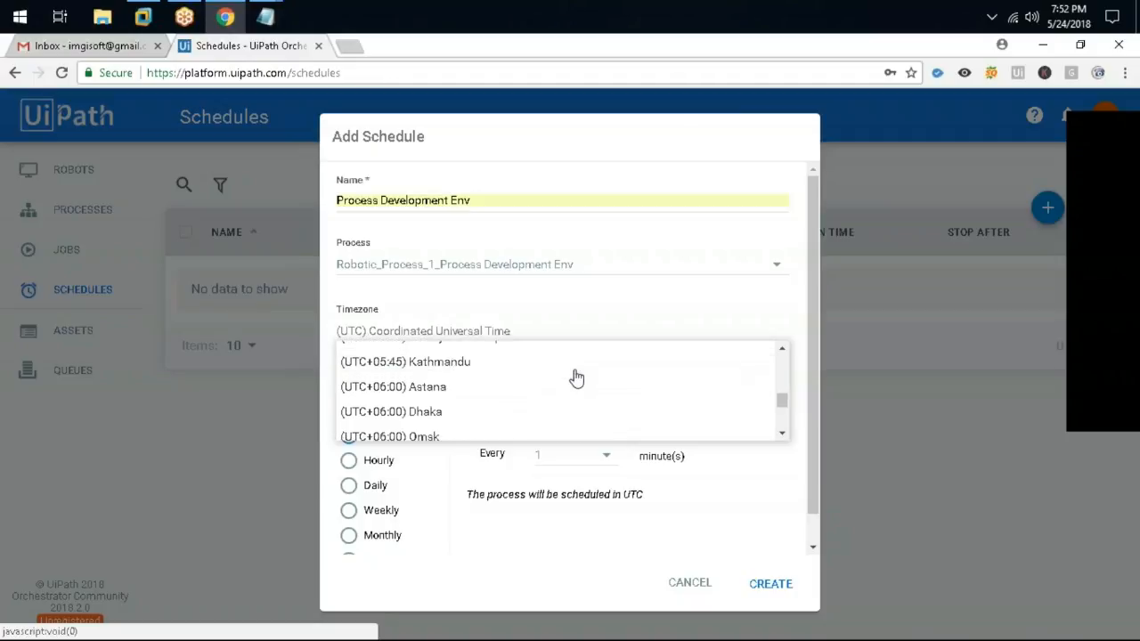
pyautogui.scroll(3, 574, 373)
pyautogui.click(574, 365)
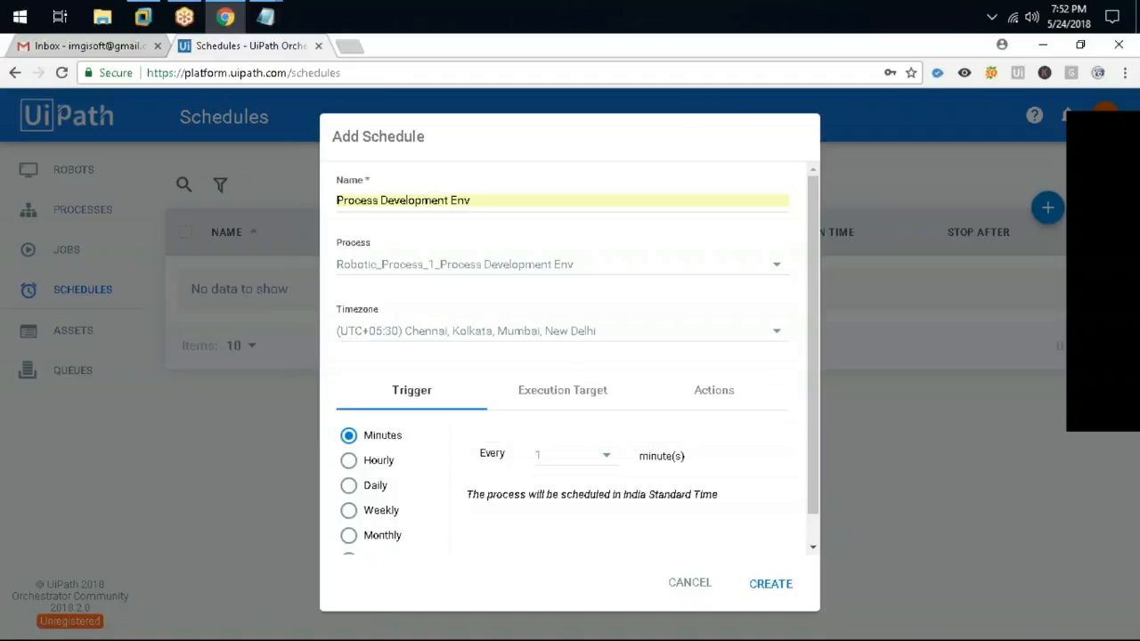
pyautogui.scroll(-1, 738, 330)
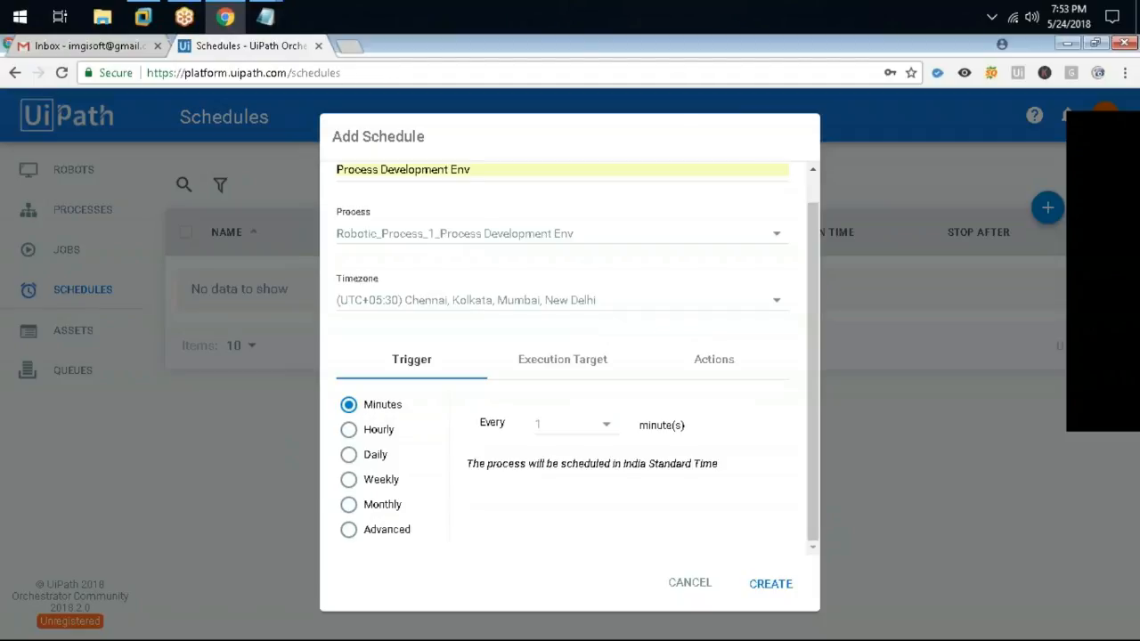
# Set the run interval to every 5 minutes and target Robot1 as the only specific robot
pyautogui.click(574, 424)
pyautogui.click(562, 473)
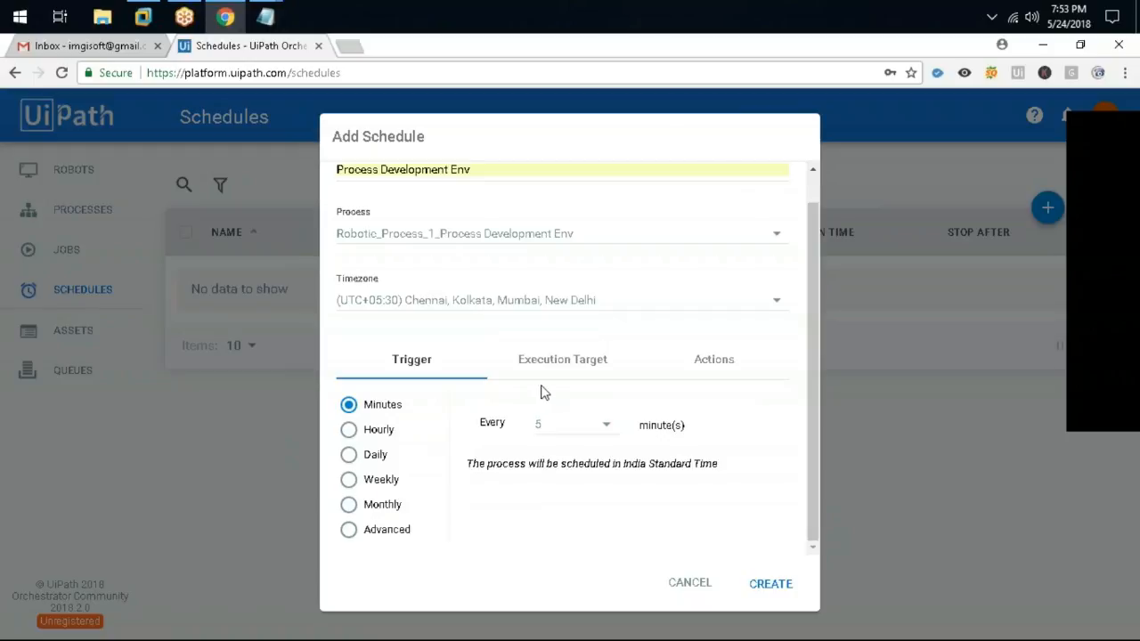
pyautogui.click(564, 364)
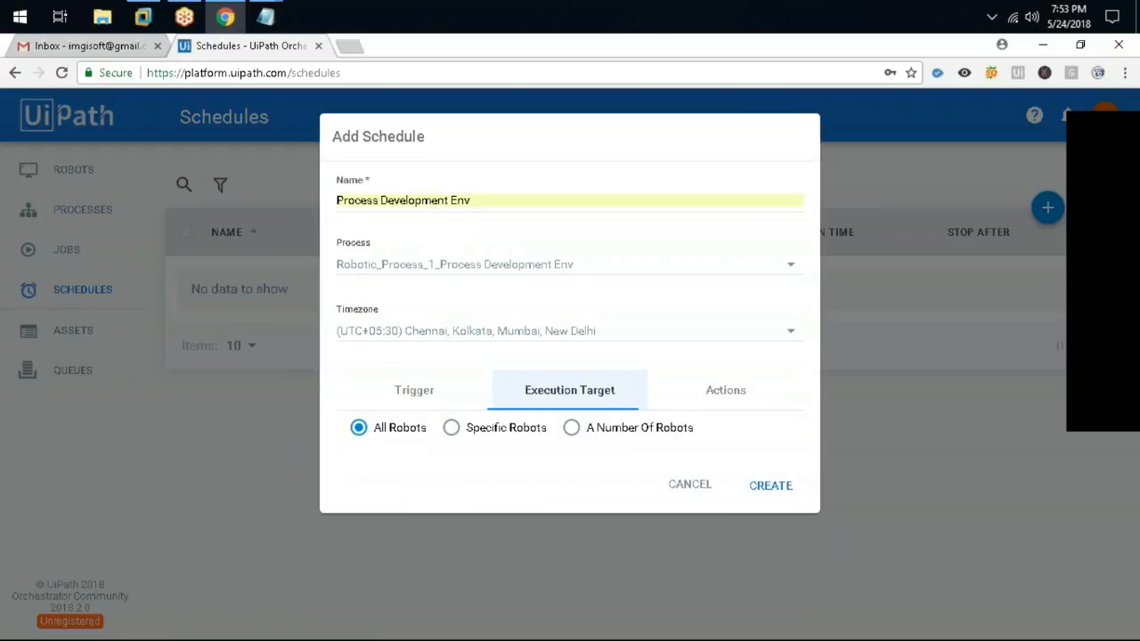
pyautogui.click(505, 439)
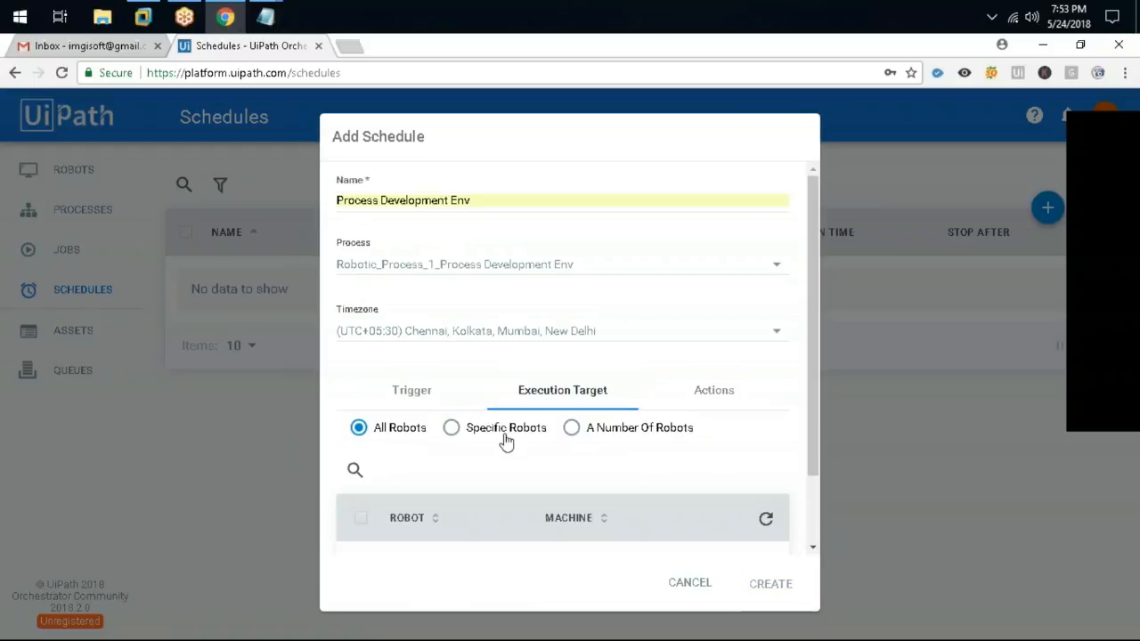
pyautogui.scroll(-1, 521, 482)
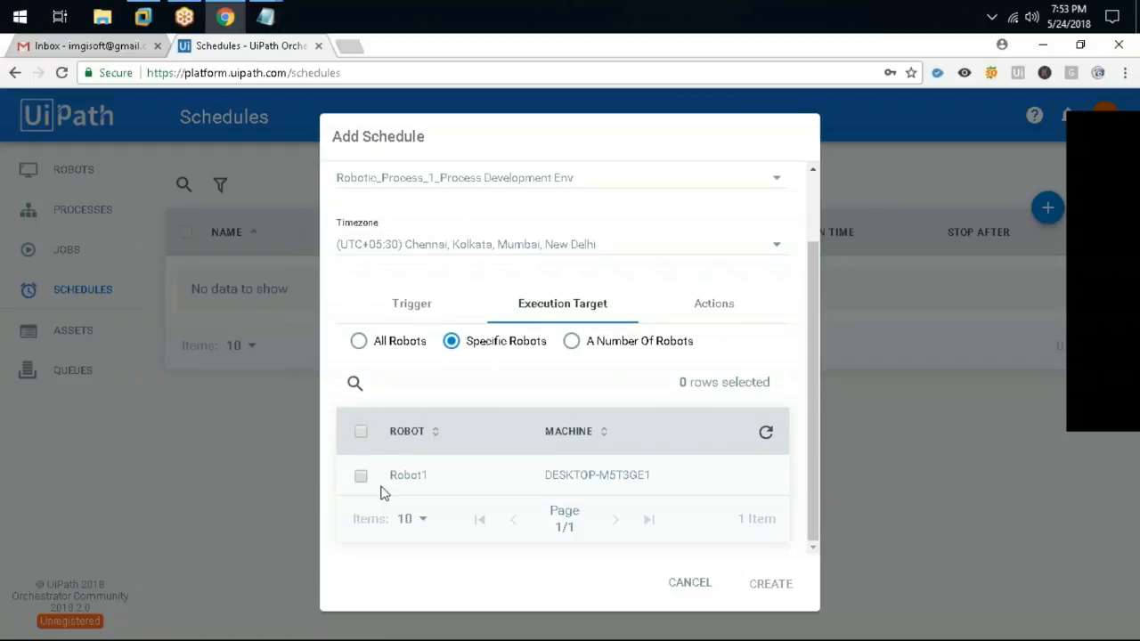
pyautogui.click(361, 477)
# Toggle the Stop After limit on and back off, leaving it disabled
pyautogui.click(716, 311)
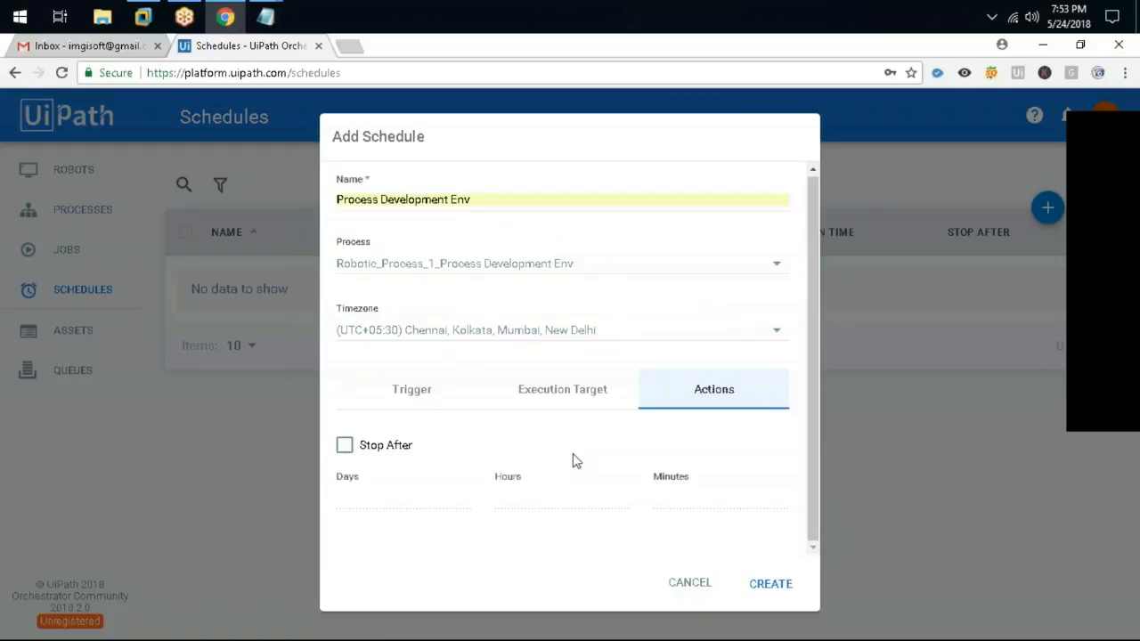
pyautogui.click(378, 445)
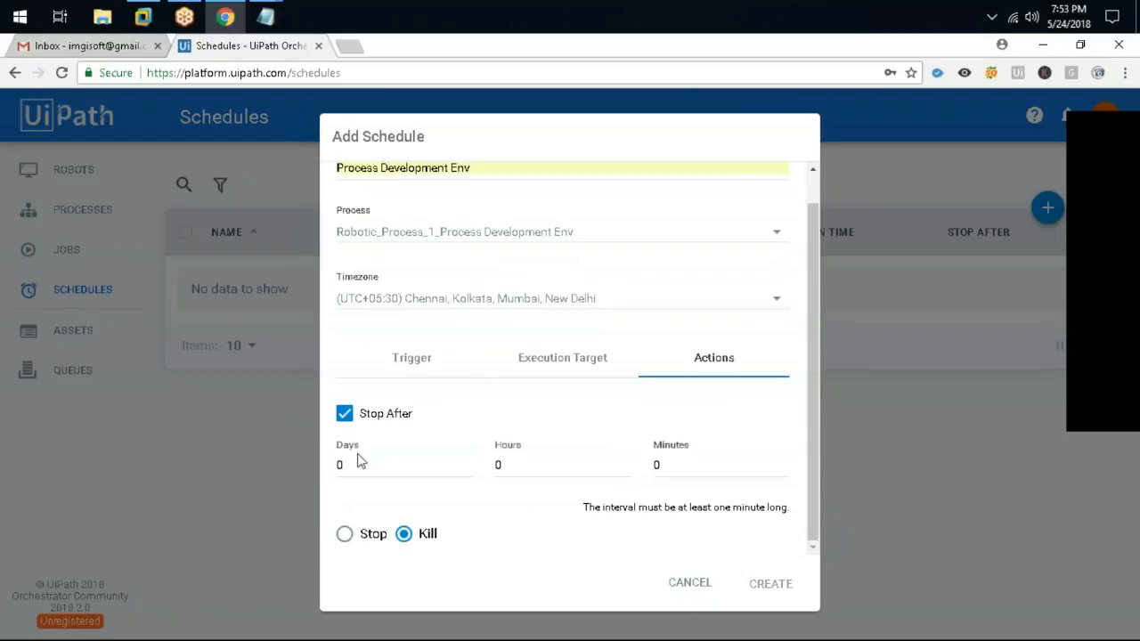
pyautogui.click(371, 435)
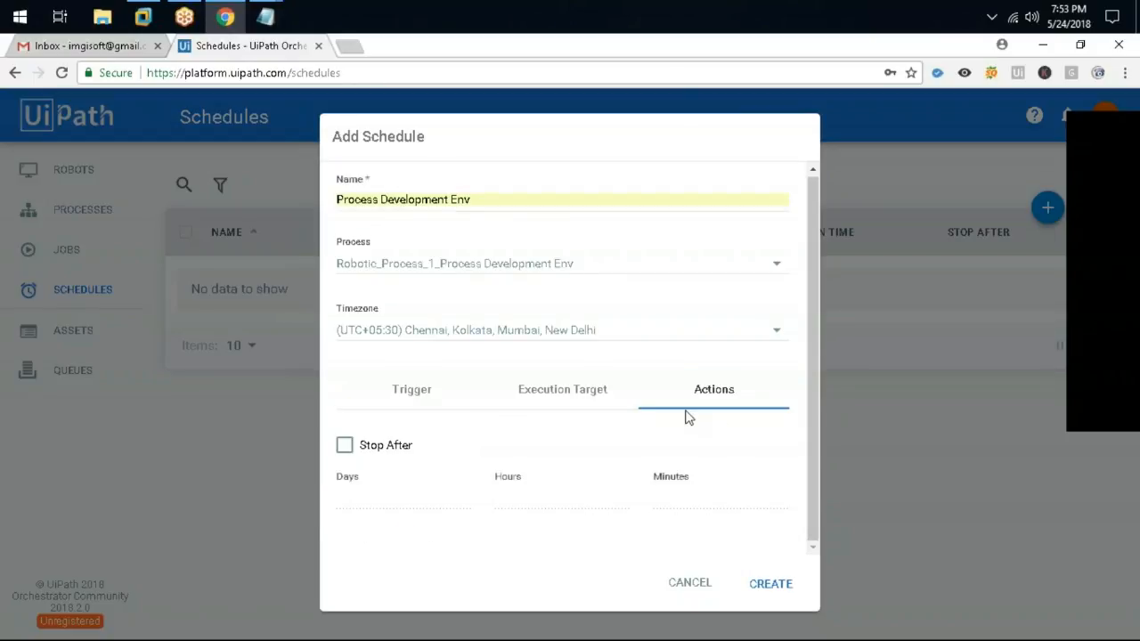
pyautogui.click(590, 392)
pyautogui.click(420, 305)
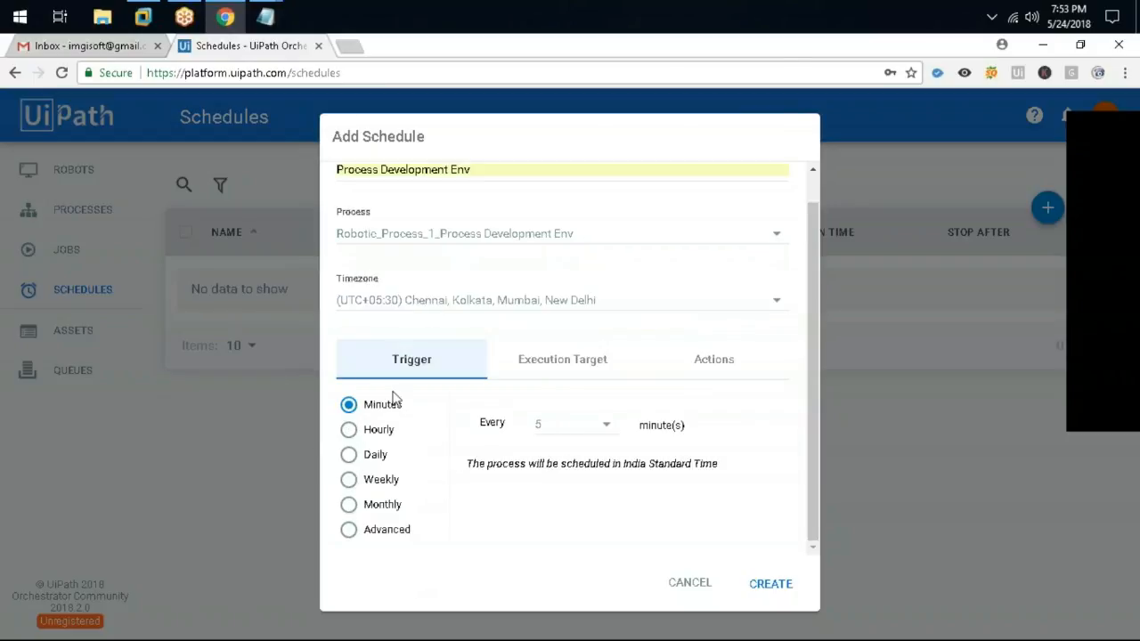
# Try out the cron, hourly, daily and weekly trigger options
pyautogui.click(350, 531)
pyautogui.click(348, 431)
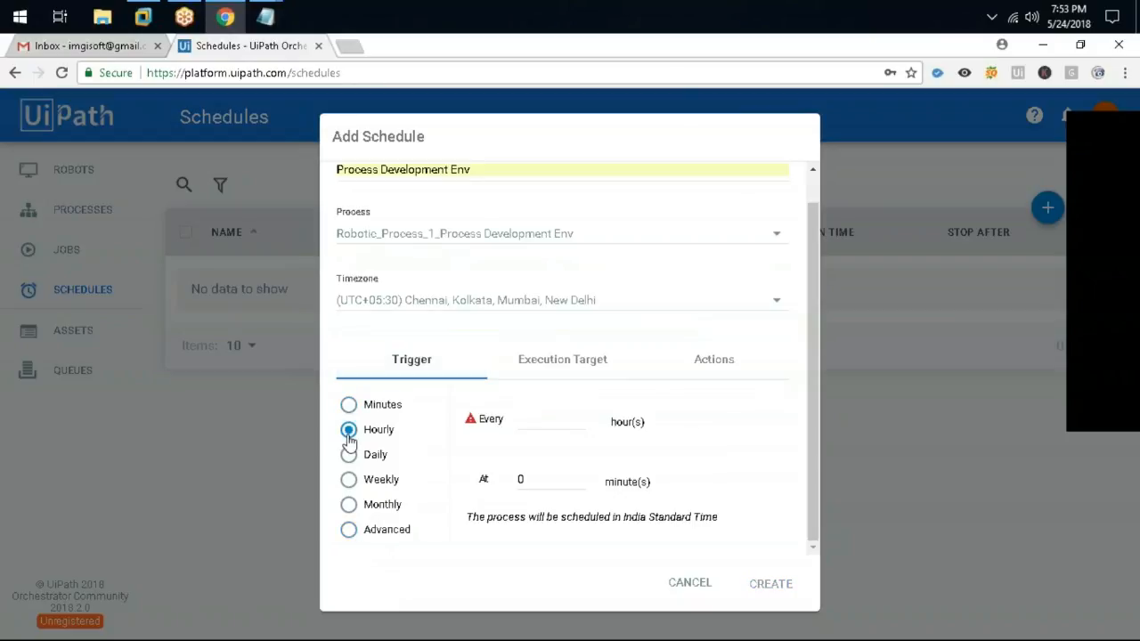
pyautogui.click(352, 455)
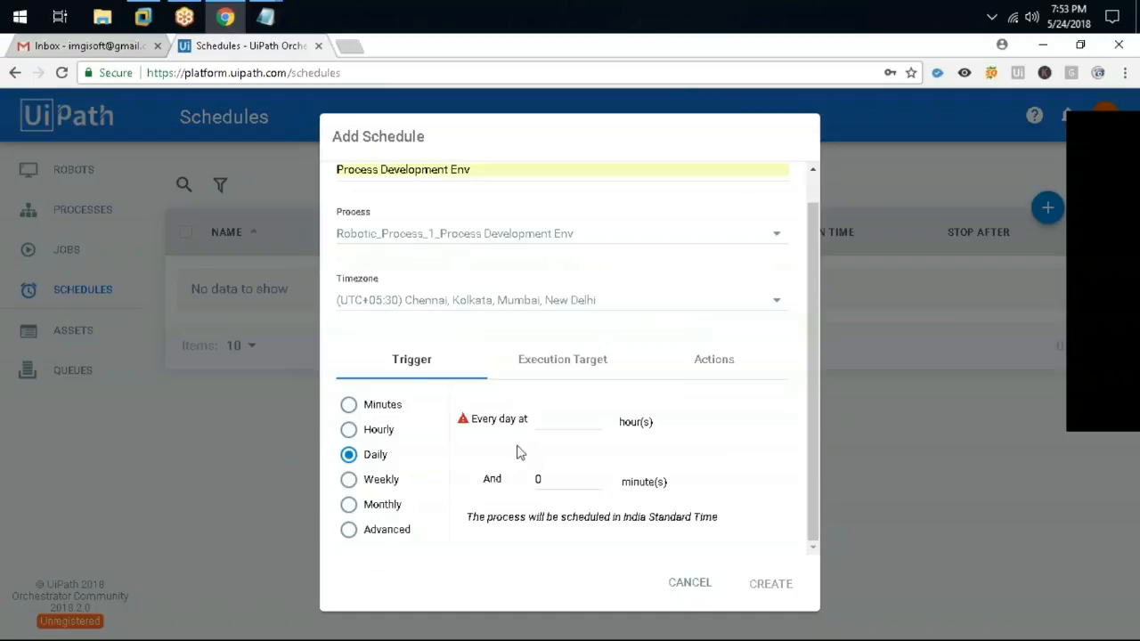
pyautogui.click(562, 425)
pyautogui.click(577, 479)
pyautogui.moveTo(409, 408); pyautogui.dragTo(400, 412)
pyautogui.click(374, 481)
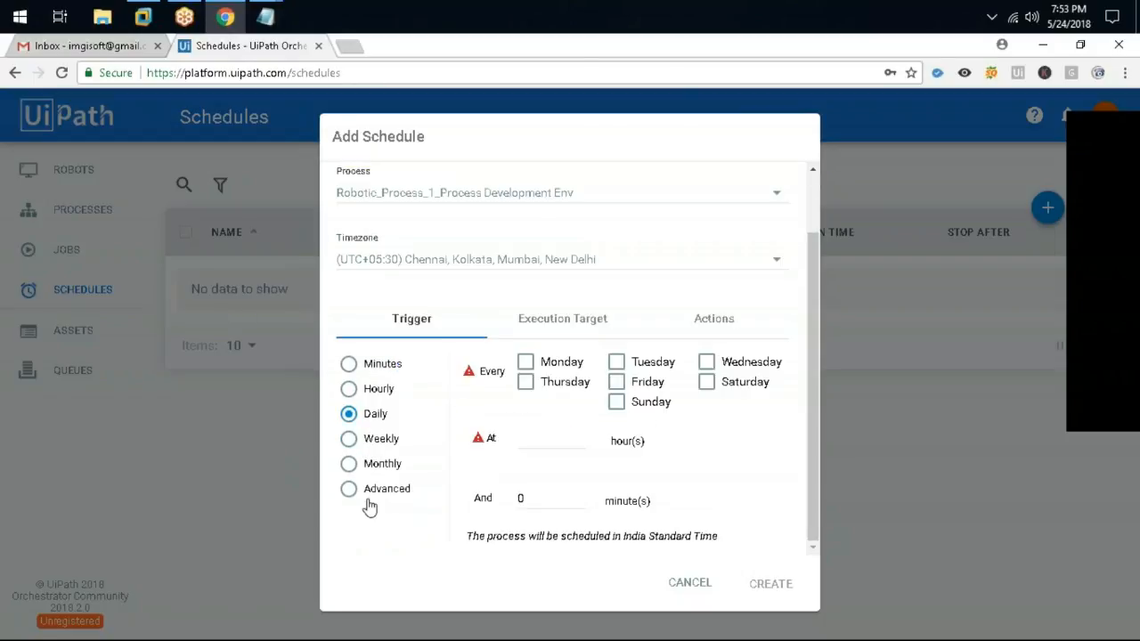
# Set the trigger to every 5 minutes and create the schedule
pyautogui.click(378, 364)
pyautogui.click(537, 425)
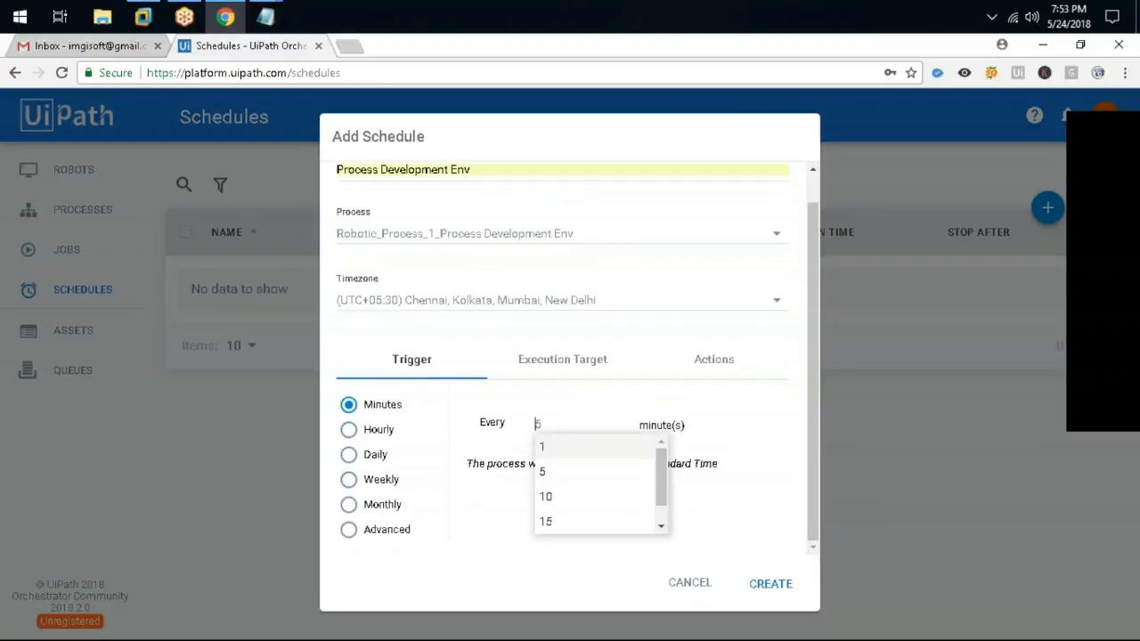
pyautogui.click(560, 475)
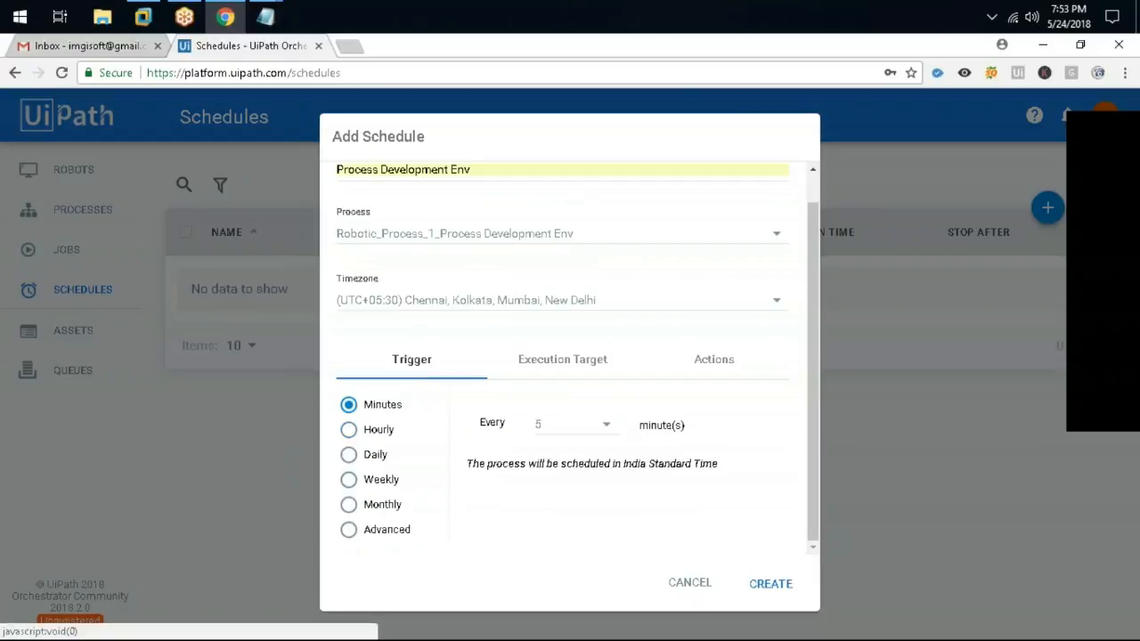
pyautogui.click(771, 585)
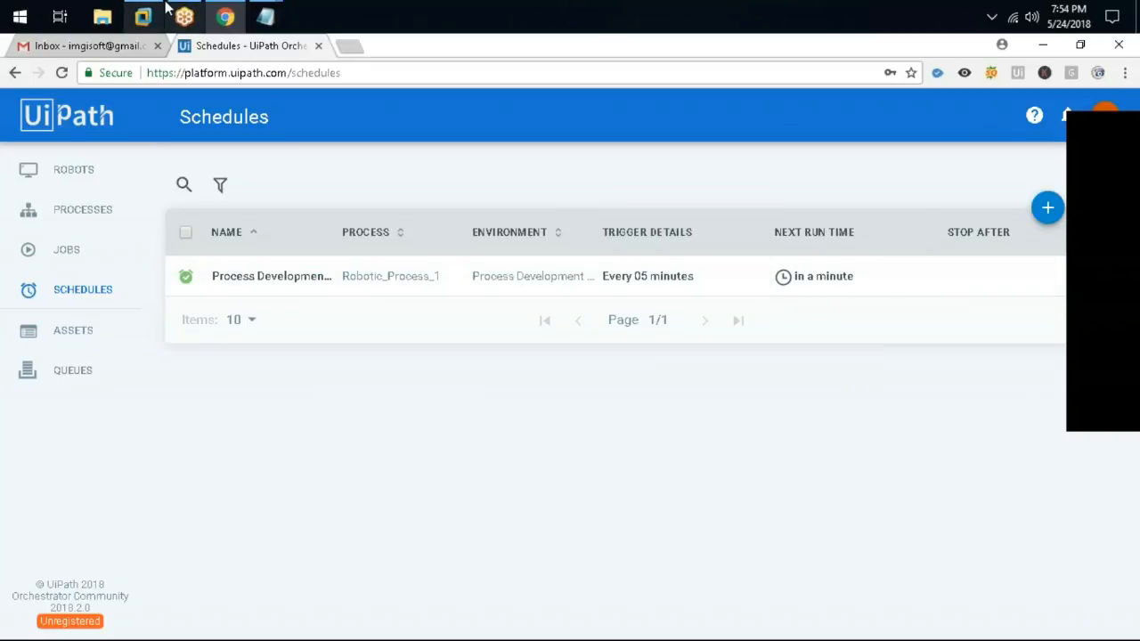
pyautogui.click(142, 16)
pyautogui.moveTo(1013, 636)
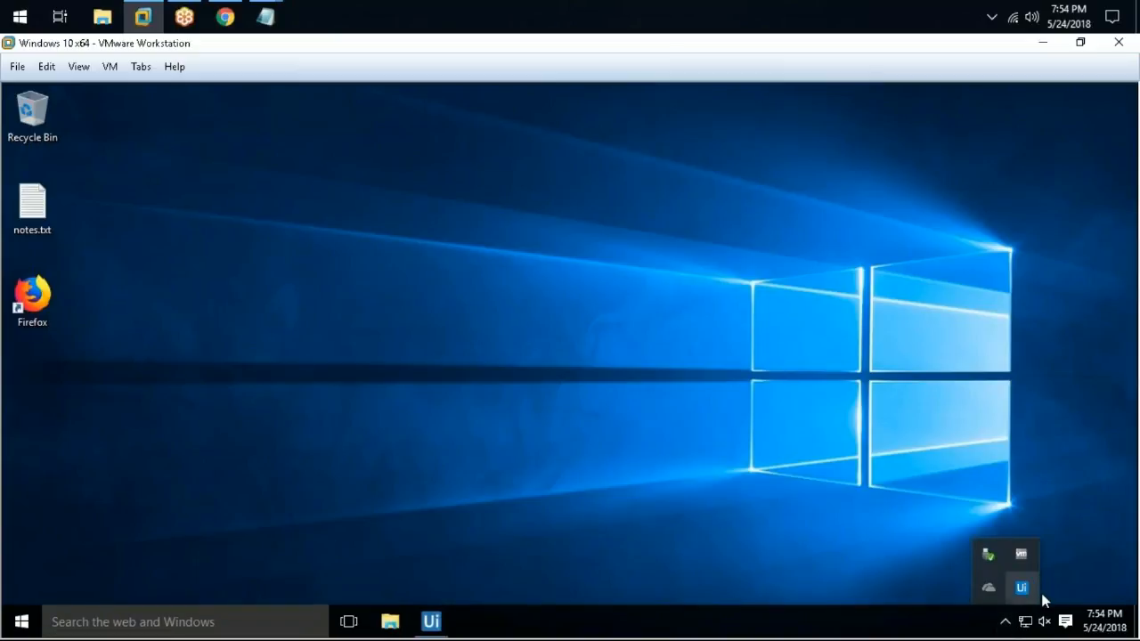
pyautogui.click(390, 242)
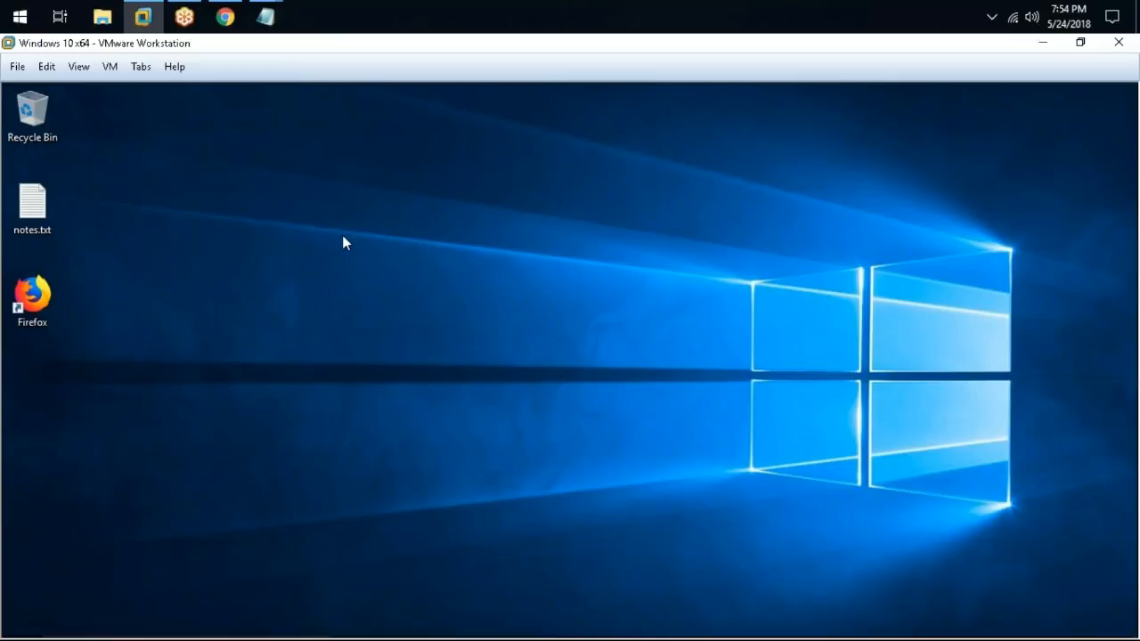
pyautogui.click(224, 16)
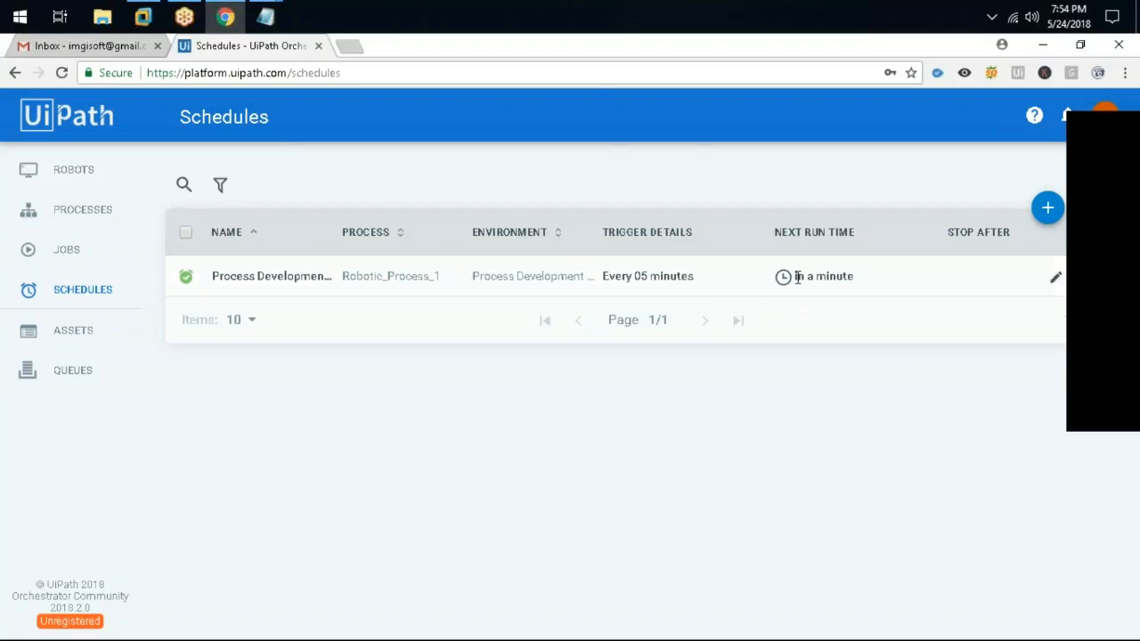
pyautogui.moveTo(798, 277)
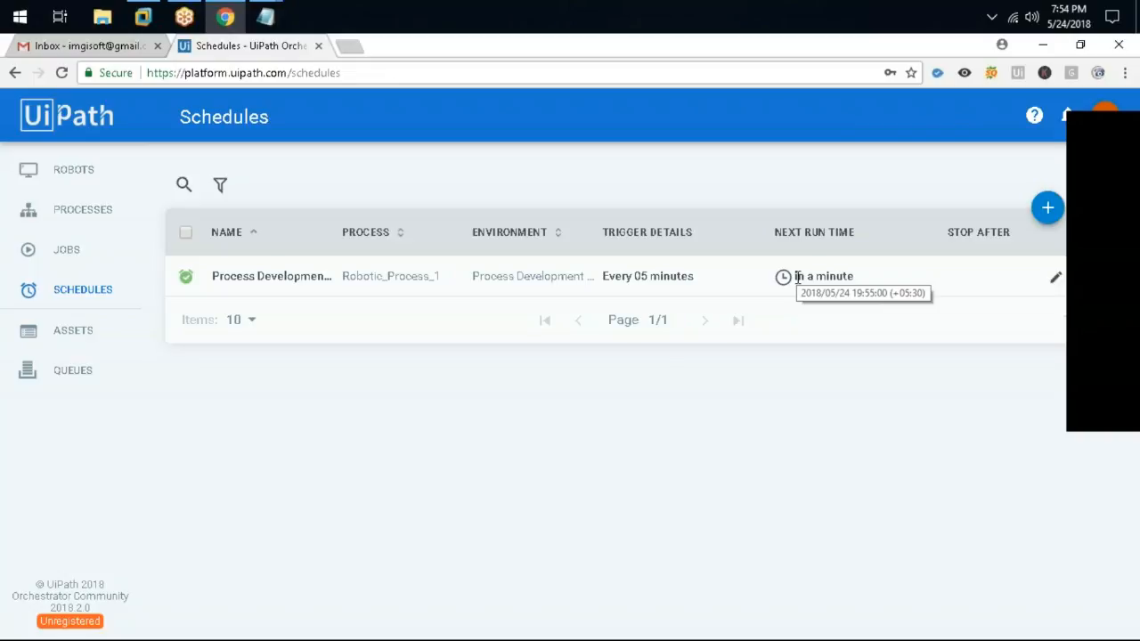
# Switch to the Windows 10 VM, move the welcome message box aside and dismiss it with OK
pyautogui.click(143, 16)
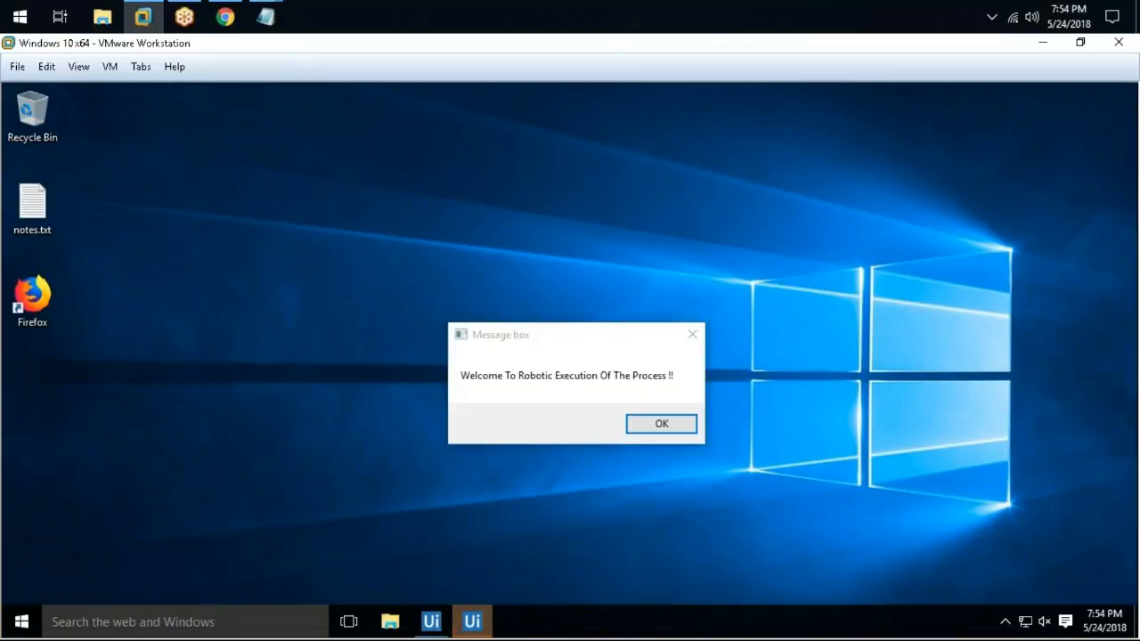
pyautogui.moveTo(554, 336); pyautogui.dragTo(462, 237)
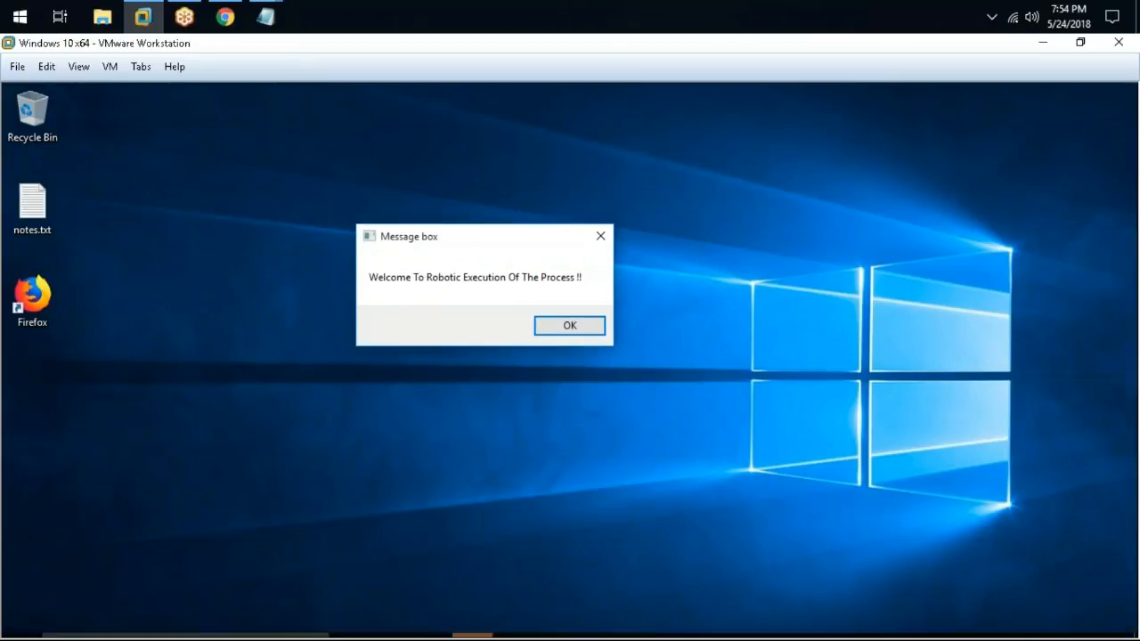
pyautogui.click(582, 328)
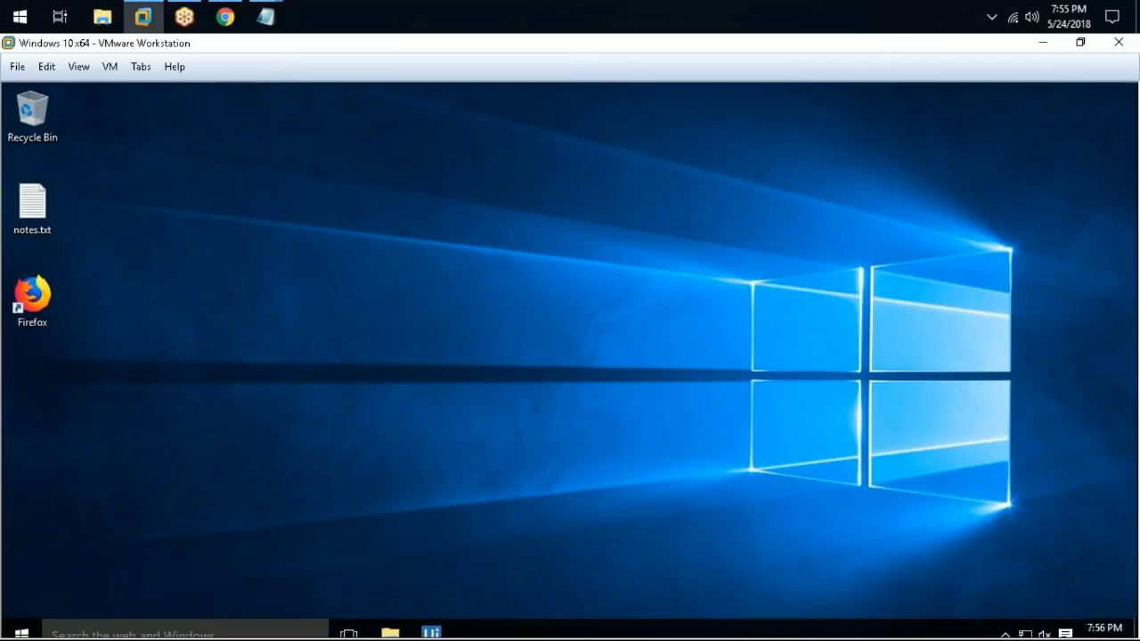
# Check the guest's current time and date from the taskbar clock, then return to Orchestrator
pyautogui.click(1104, 620)
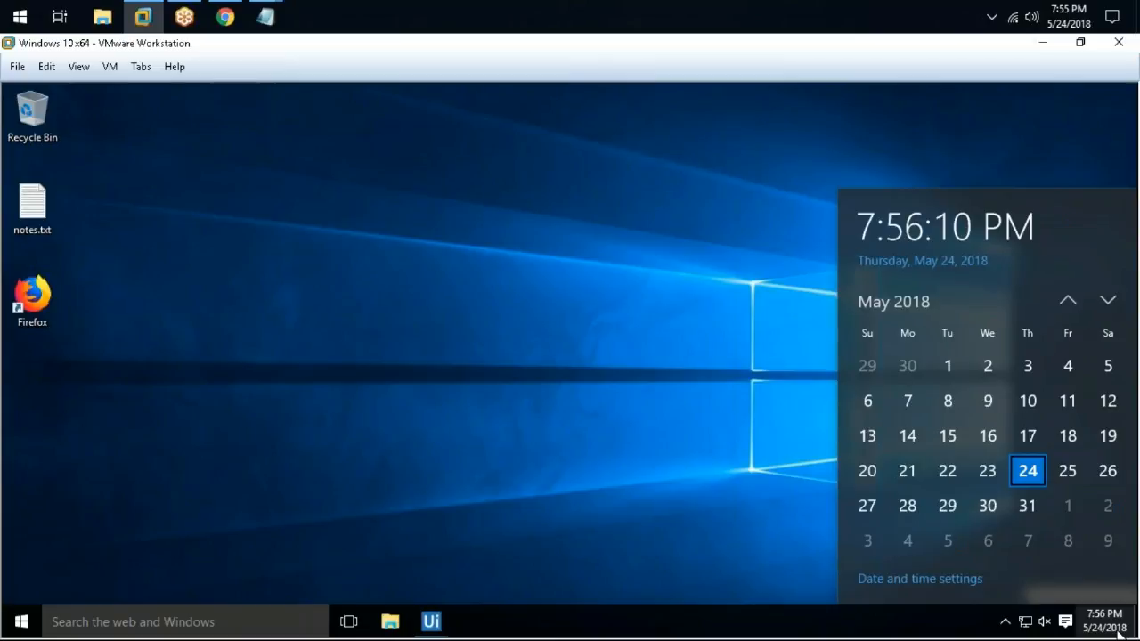
pyautogui.click(608, 297)
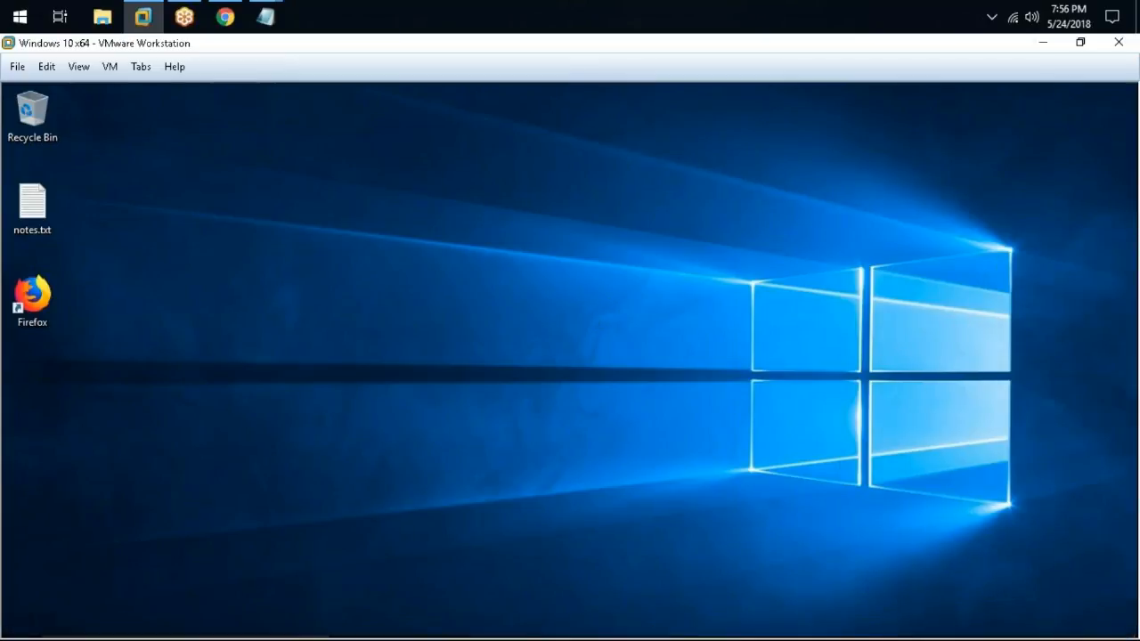
pyautogui.click(225, 22)
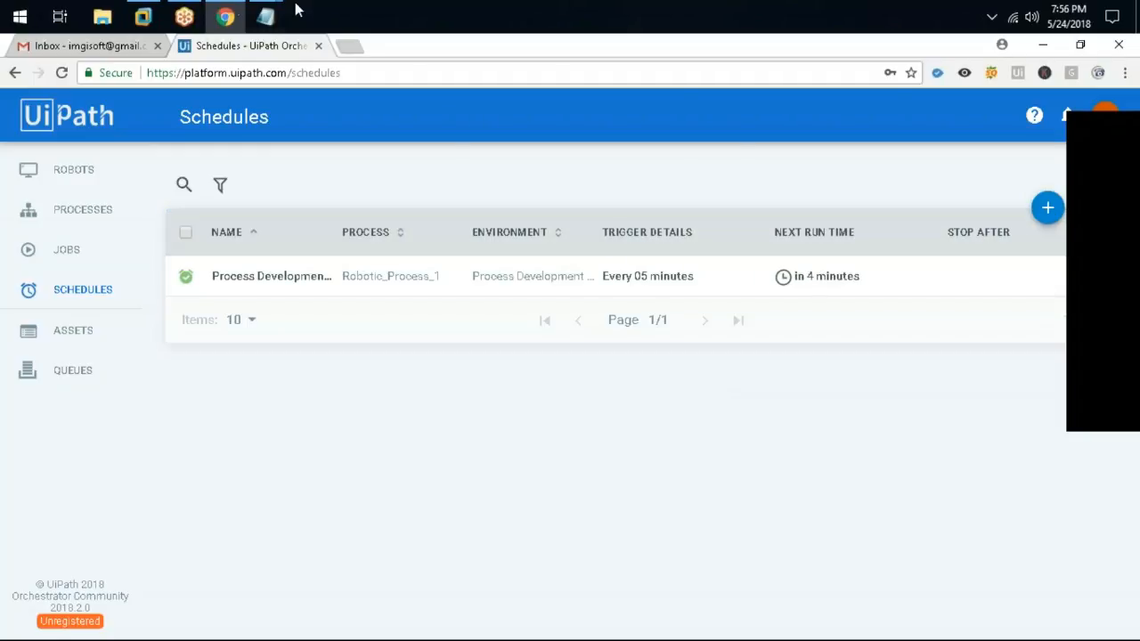
# Toggle between Chrome and the VM until the Orchestrator Schedules page stays in front
pyautogui.click(231, 13)
pyautogui.click(232, 13)
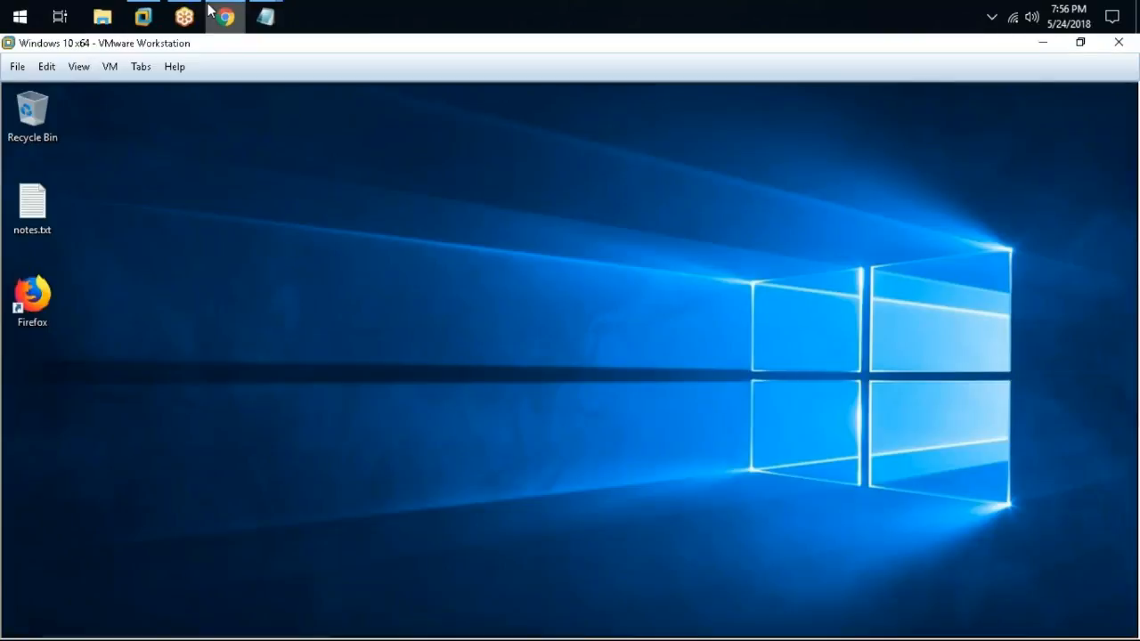
pyautogui.click(224, 16)
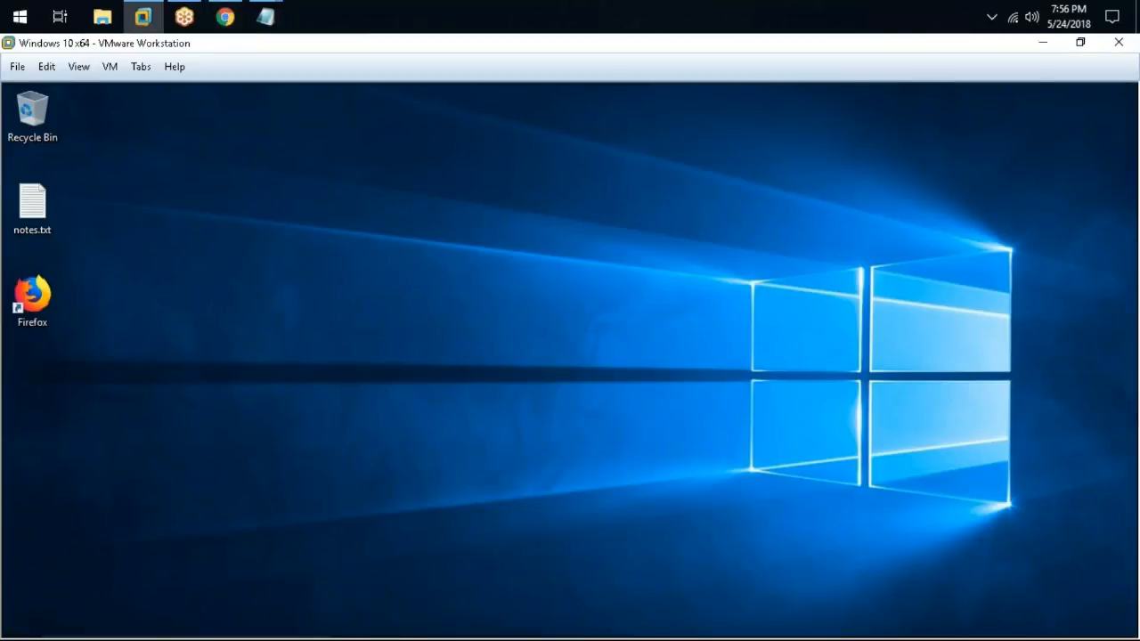
pyautogui.click(224, 16)
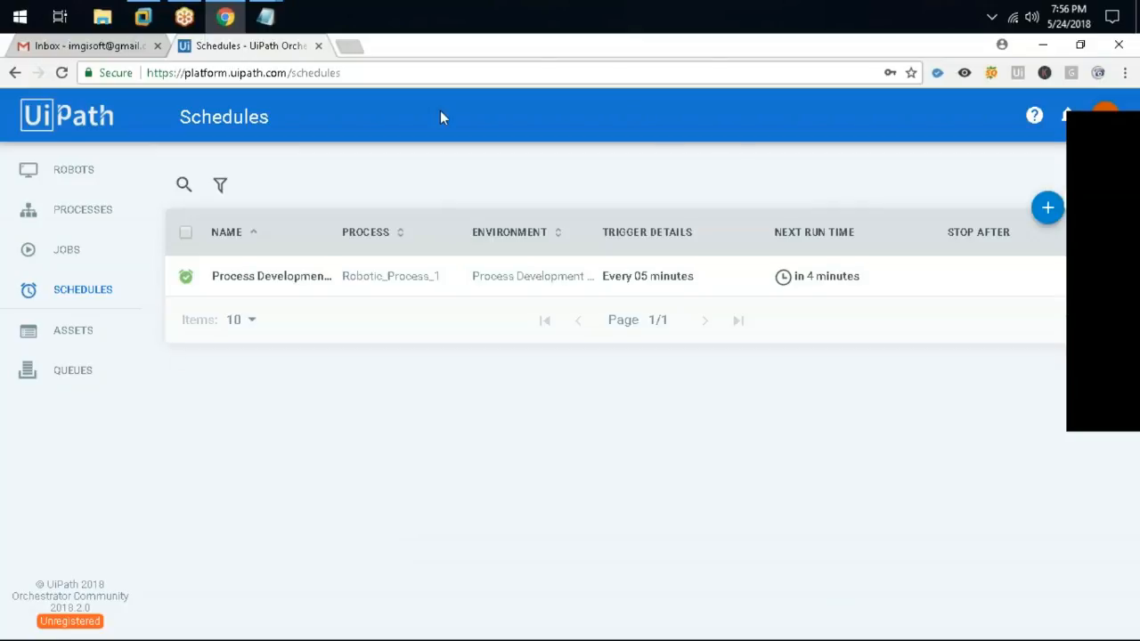
pyautogui.click(227, 15)
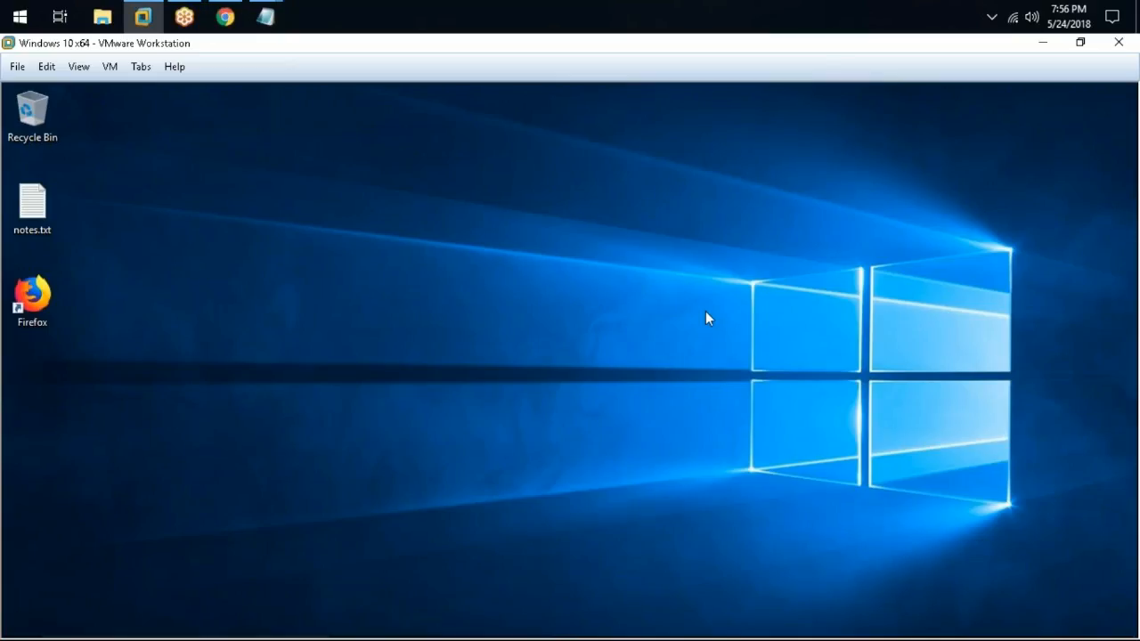
pyautogui.click(227, 15)
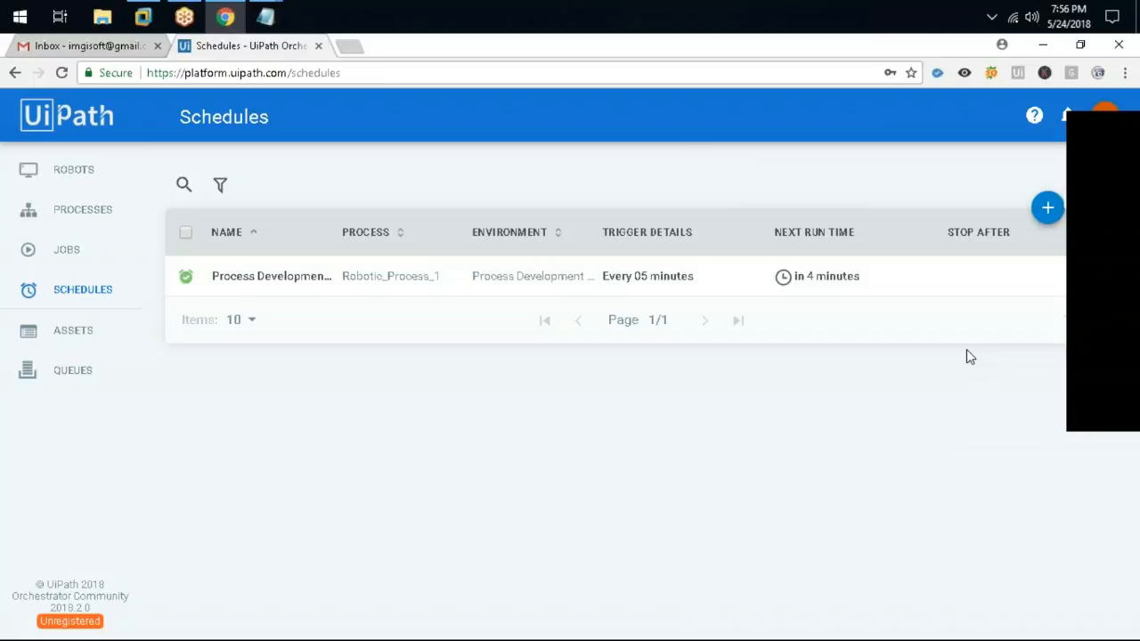
pyautogui.click(1114, 388)
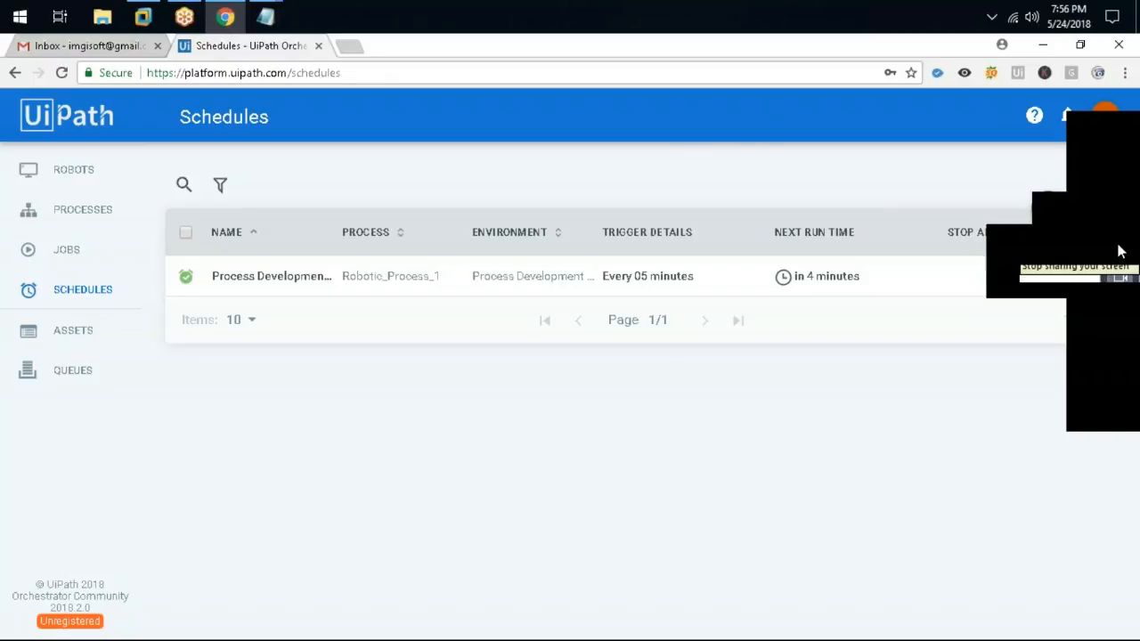
pyautogui.click(1120, 251)
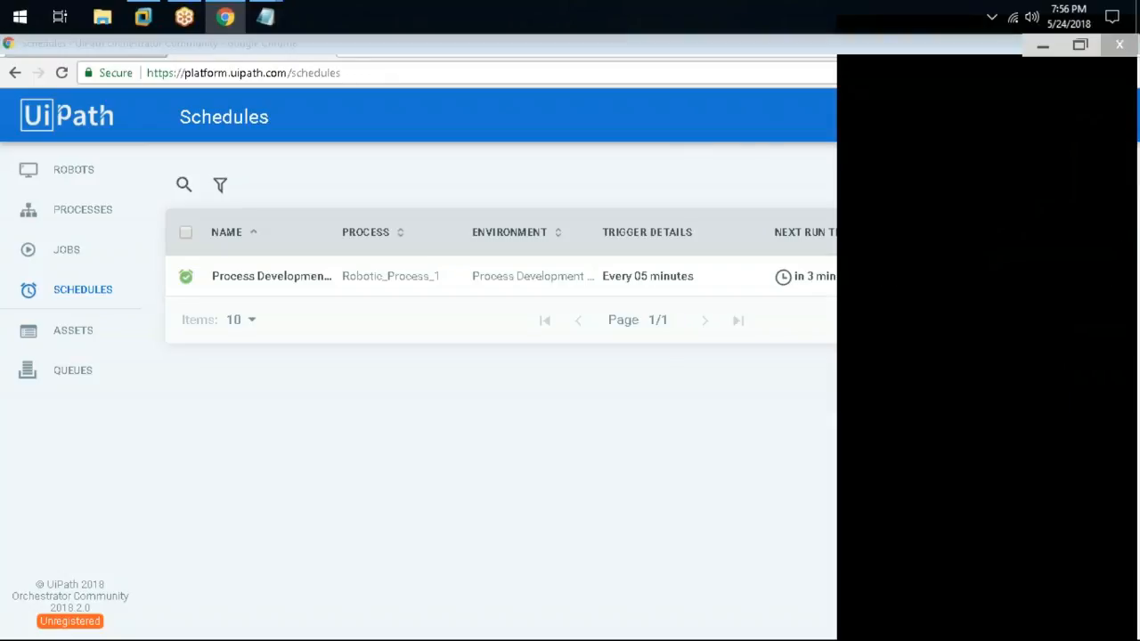
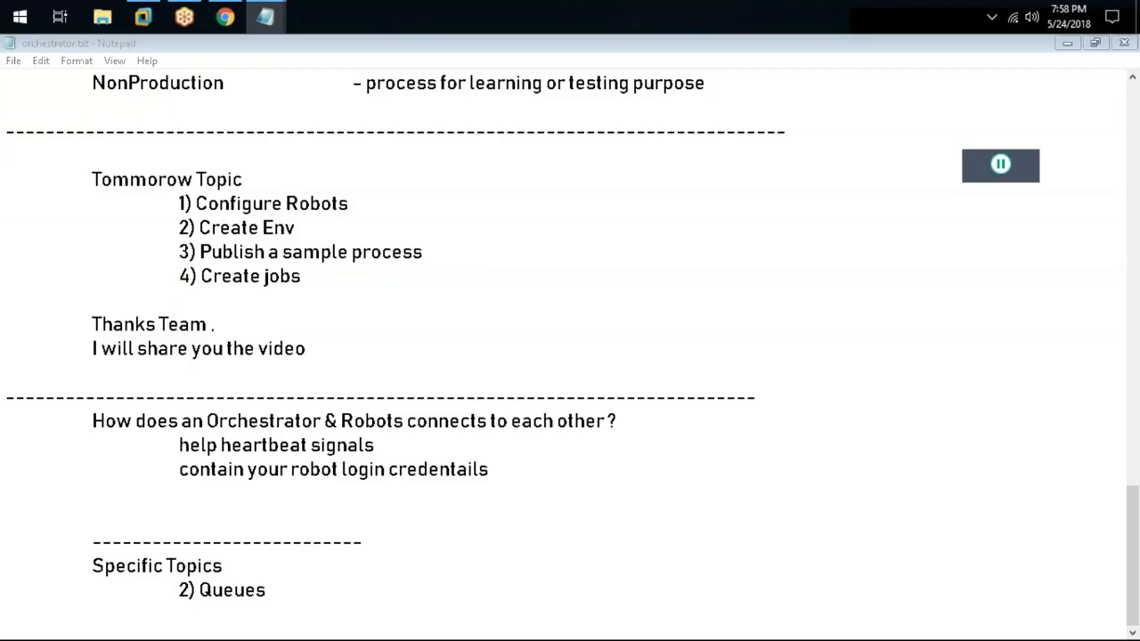
# Switch from the Orchestrator Schedules page to the orchestrator.txt notes in Notepad
pyautogui.click(267, 578)
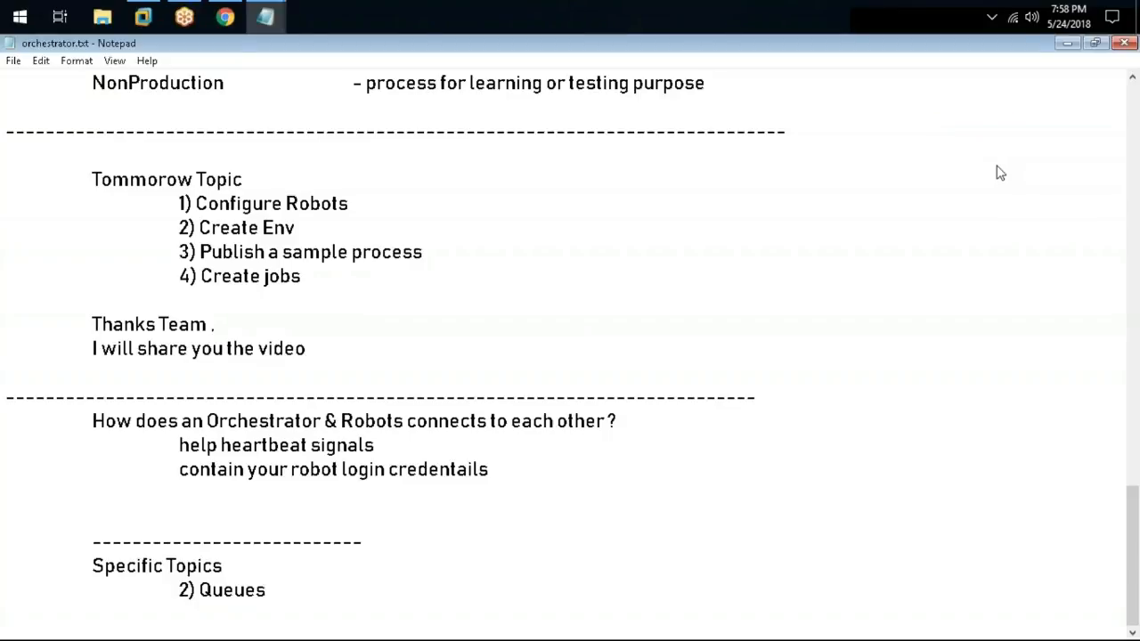
# Undo the last edit in the orchestrator.txt notes
pyautogui.hotkey('ctrl', 'z')
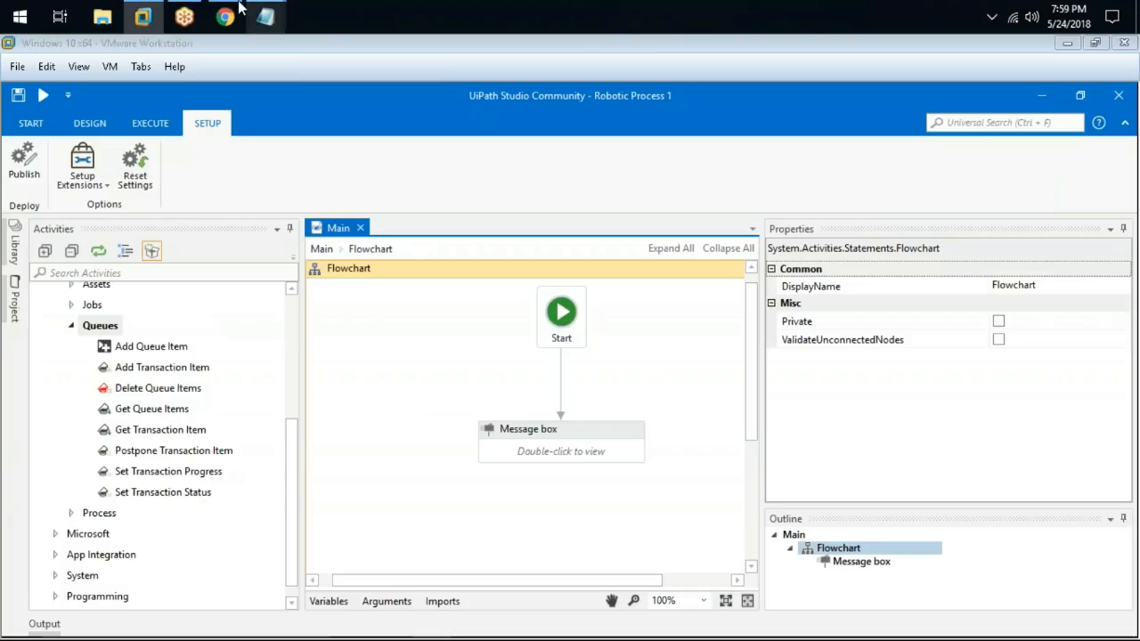
# Bring the orchestrator.txt notes forward and scroll to the 2) Queues heading
pyautogui.click(226, 17)
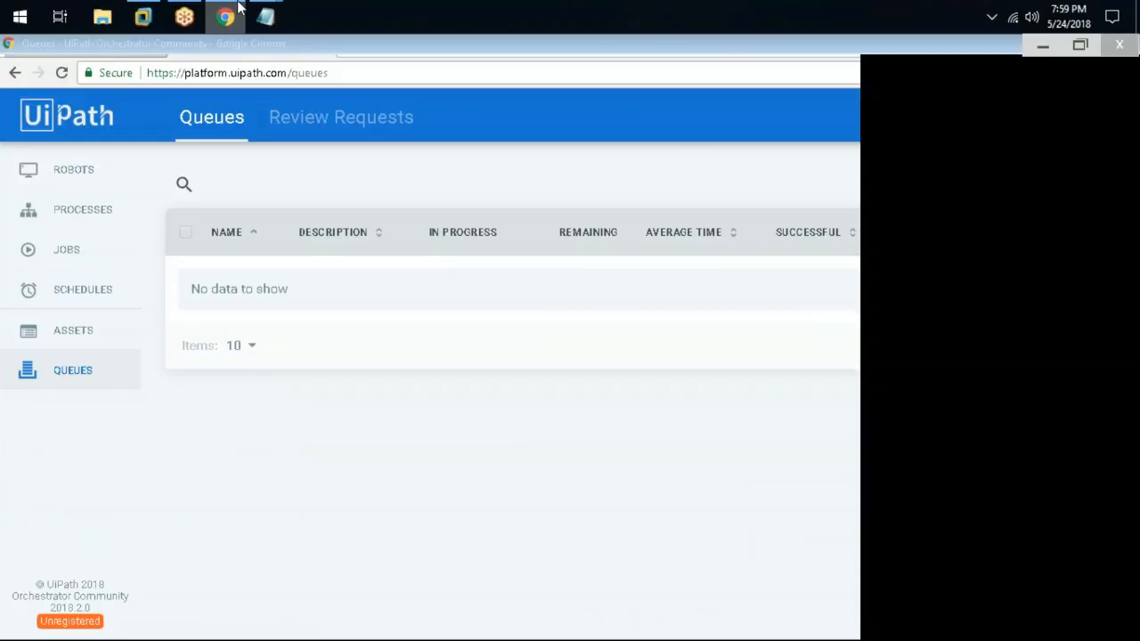
pyautogui.moveTo(265, 17)
pyautogui.click(376, 113)
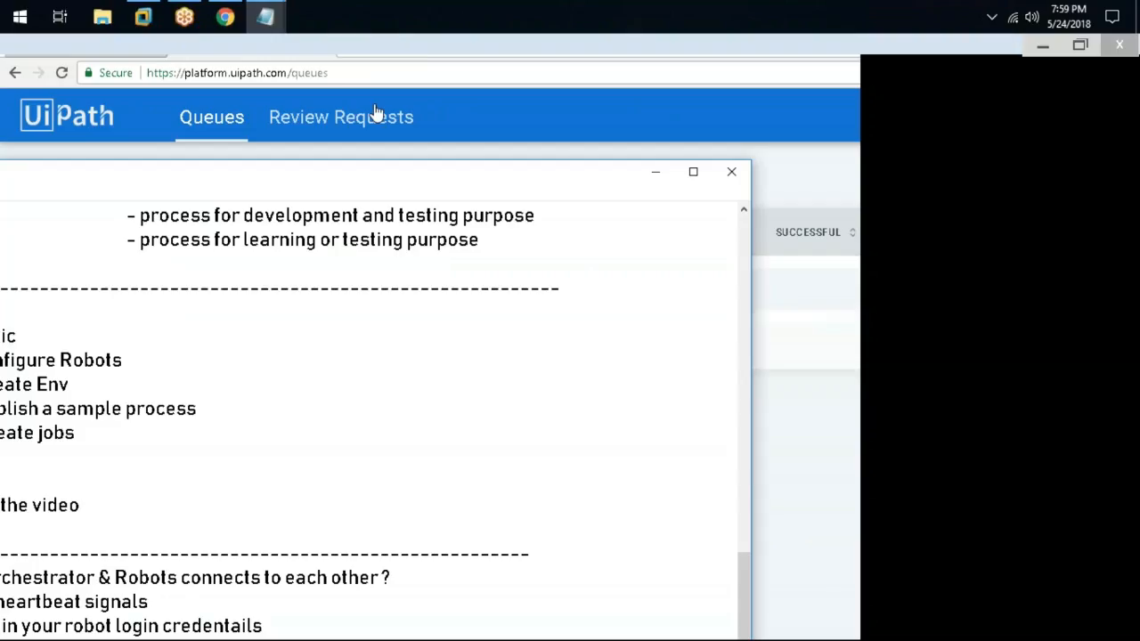
pyautogui.scroll(-2, 277, 327)
pyautogui.moveTo(219, 172); pyautogui.dragTo(496, 58)
# Add indented lines 'Load in to the queue' and 'Retrieve data from queue' under 2) Queues
pyautogui.click(320, 527)
pyautogui.press('Return')
pyautogui.press('Tab')
pyautogui.press('Tab')
pyautogui.press('Tab')
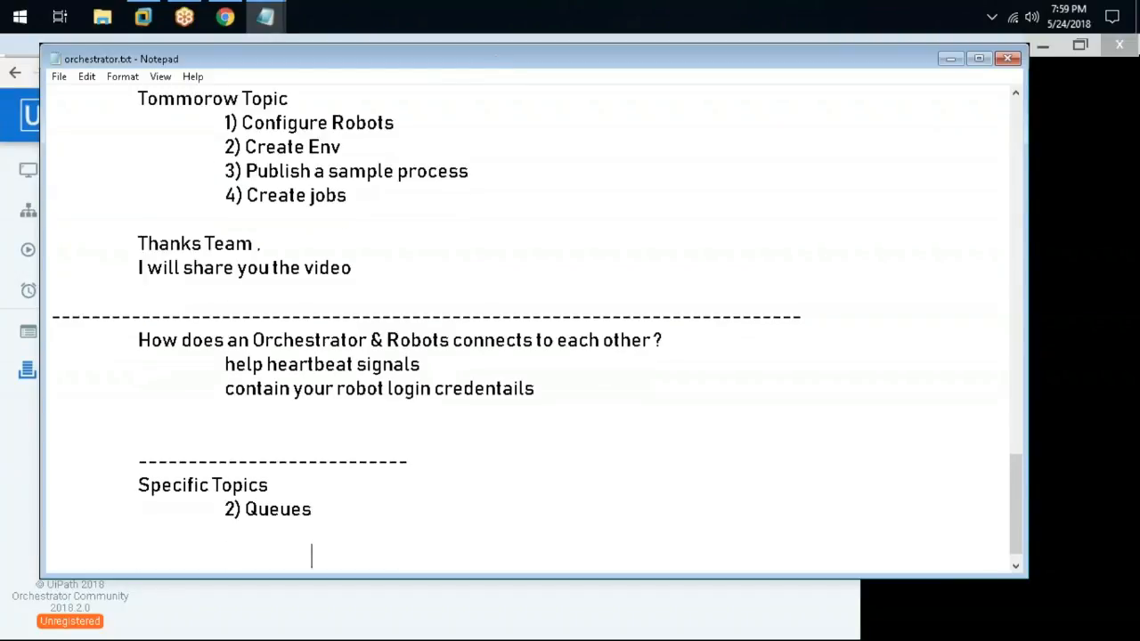
pyautogui.write('Load in to the queue')
pyautogui.press('Return')
pyautogui.press('Tab')
pyautogui.press('Tab')
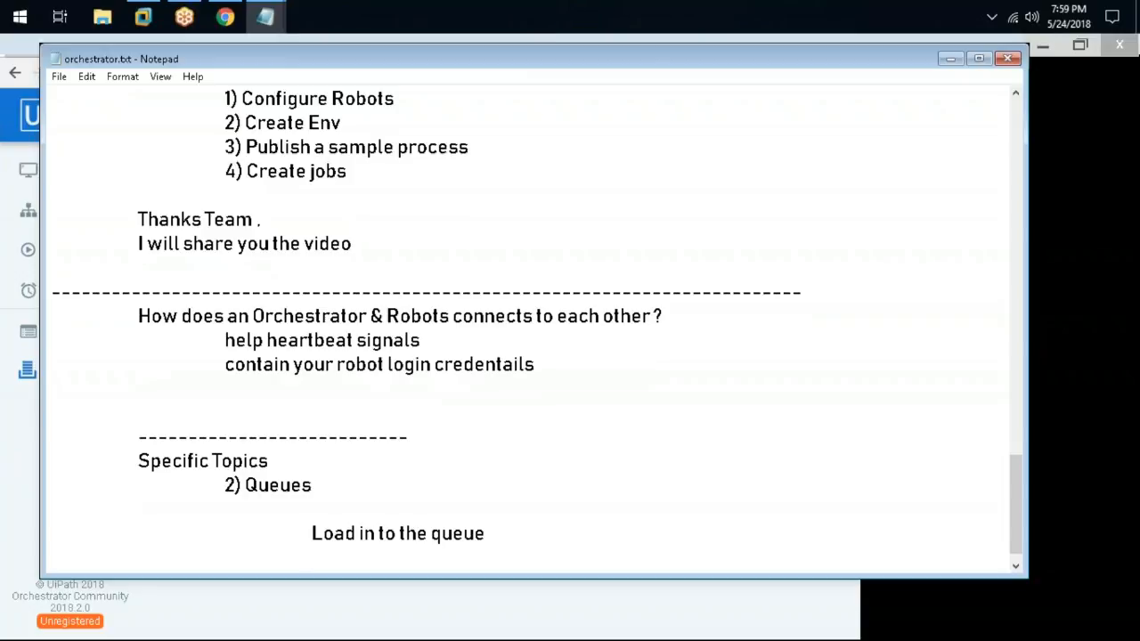
pyautogui.write('G')
pyautogui.press('BackSpace')
pyautogui.write('Reterive data from ')
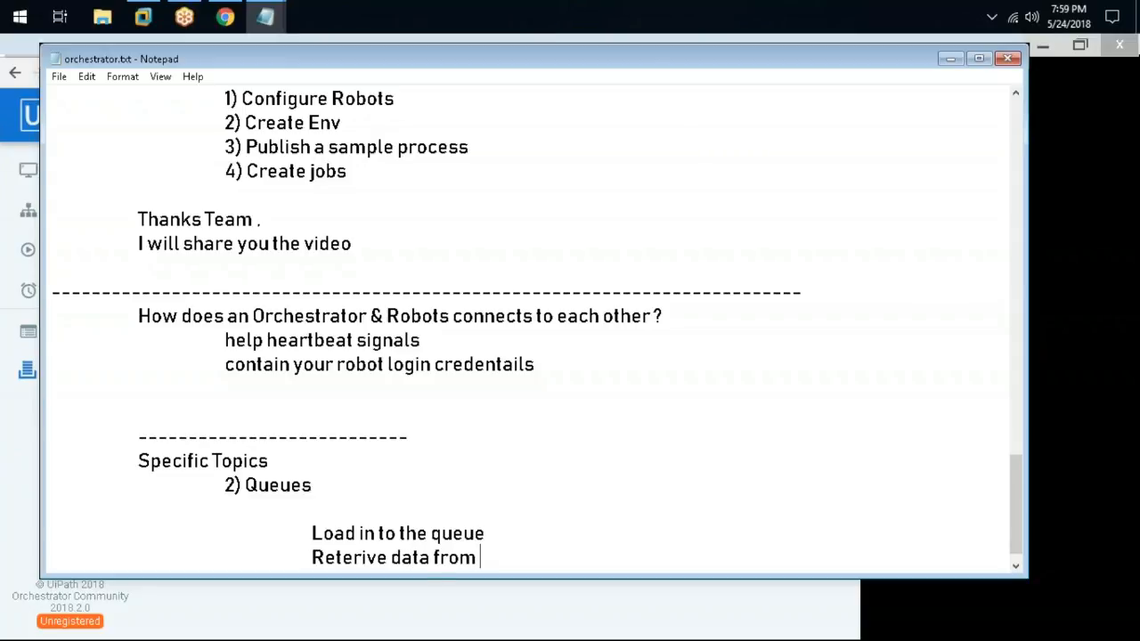
pyautogui.write('quesue')
pyautogui.press('BackSpace')
pyautogui.press('BackSpace')
pyautogui.press('BackSpace')
pyautogui.write('ue')
# Add indented lines 'start working on the data' and 'change the transaction status'
pyautogui.press('Return')
pyautogui.press('Tab')
pyautogui.press('Tab')
pyautogui.press('Tab')
pyautogui.write('start workin')
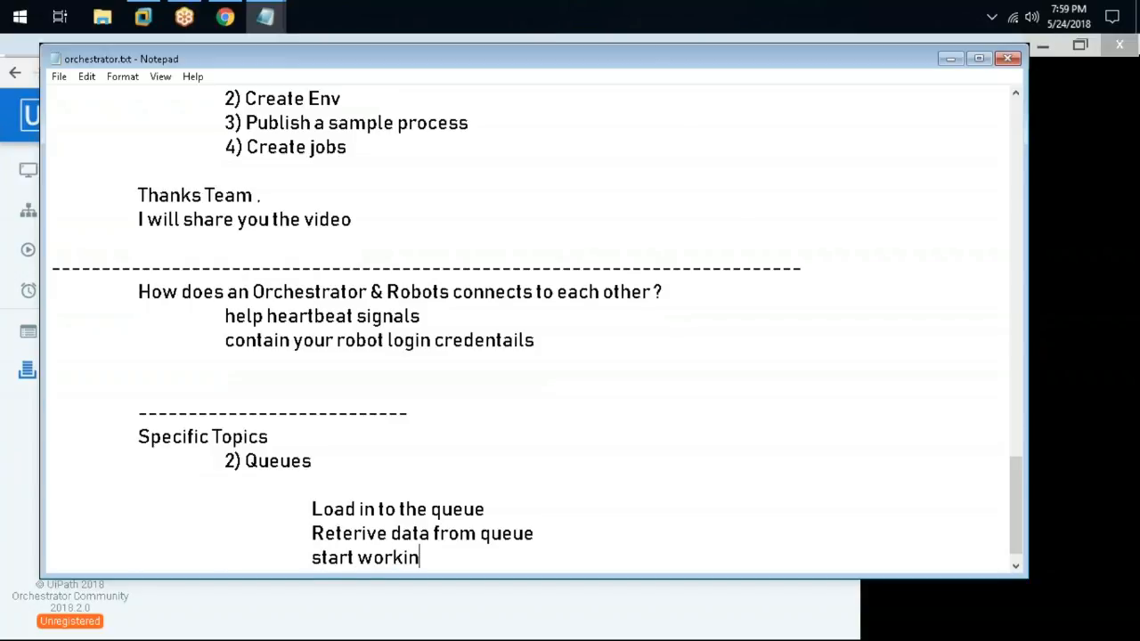
pyautogui.write('g on the data')
pyautogui.press('Return')
pyautogui.press('Tab')
pyautogui.press('Tab')
pyautogui.press('Tab')
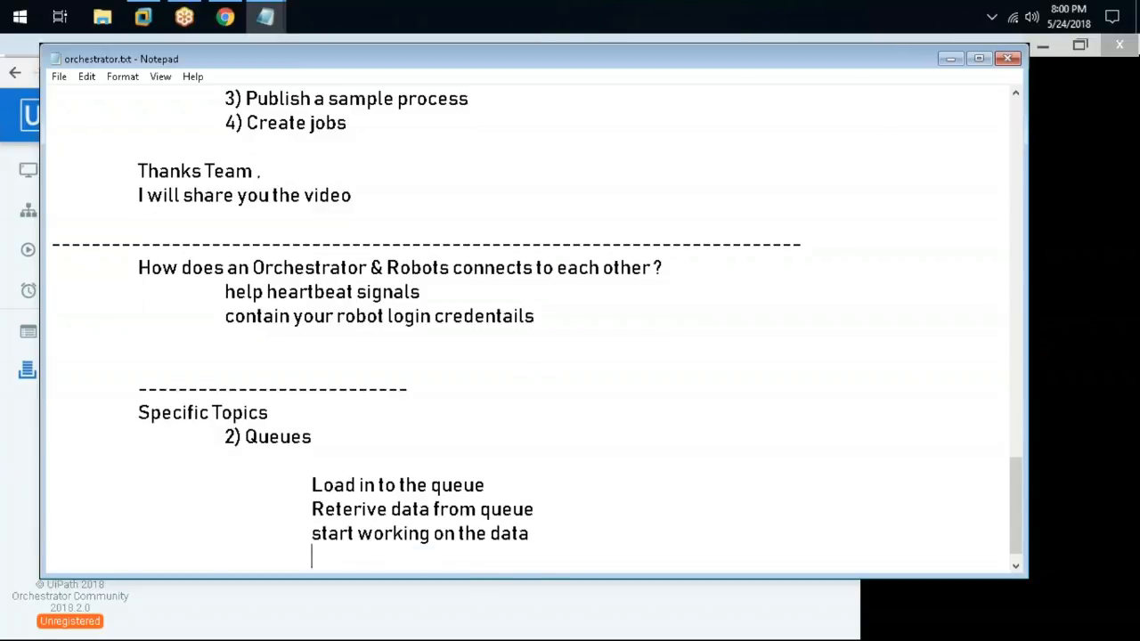
pyautogui.write('change the transactio')
pyautogui.press('BackSpace')
pyautogui.write('on stsatu\\')
pyautogui.press('BackSpace')
pyautogui.press('BackSpace')
pyautogui.press('BackSpace')
pyautogui.press('BackSpace')
pyautogui.press('BackSpace')
pyautogui.write('atus')
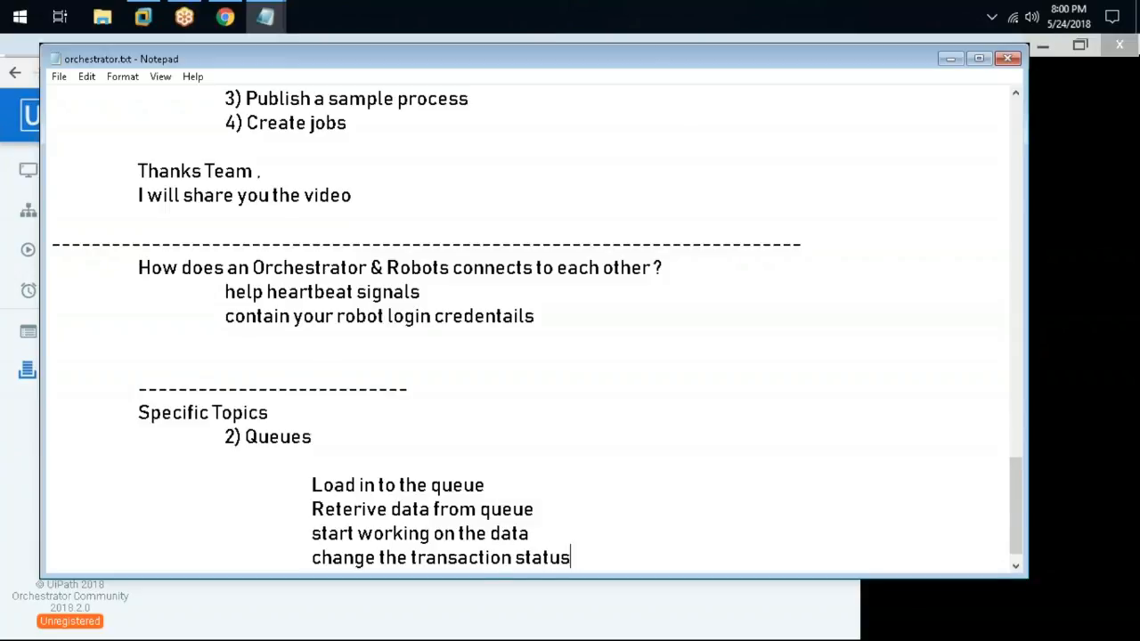
# Remove the empty line under Queues and number the four steps 1) to 4)
pyautogui.scroll(-1, 312, 442)
pyautogui.click(318, 437)
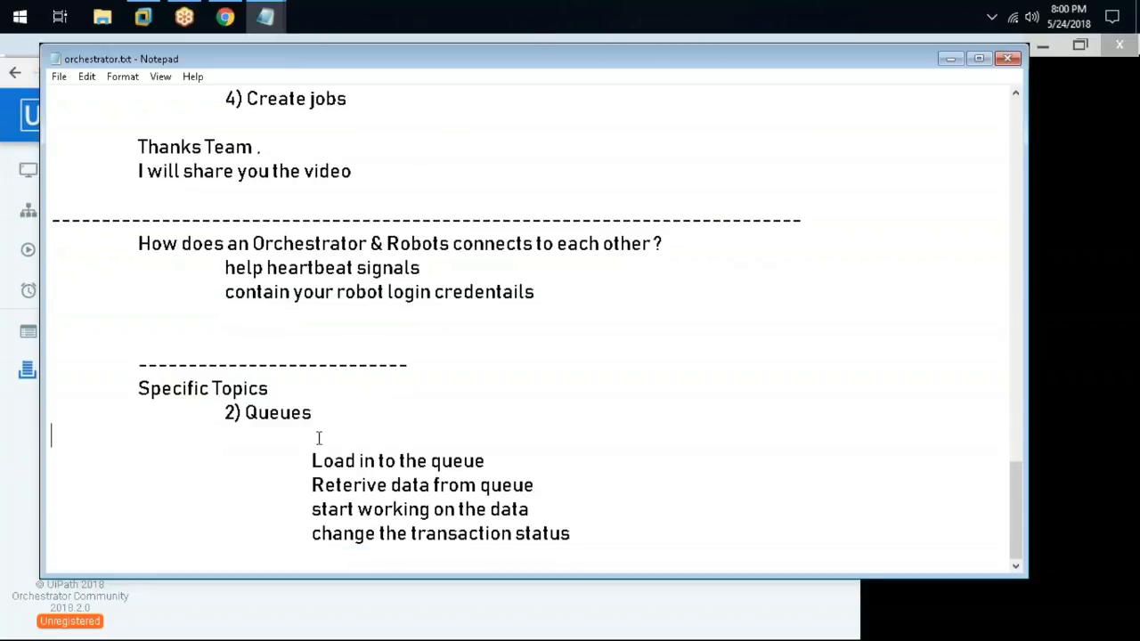
pyautogui.press('BackSpace')
pyautogui.press('Down')
pyautogui.write('1)')
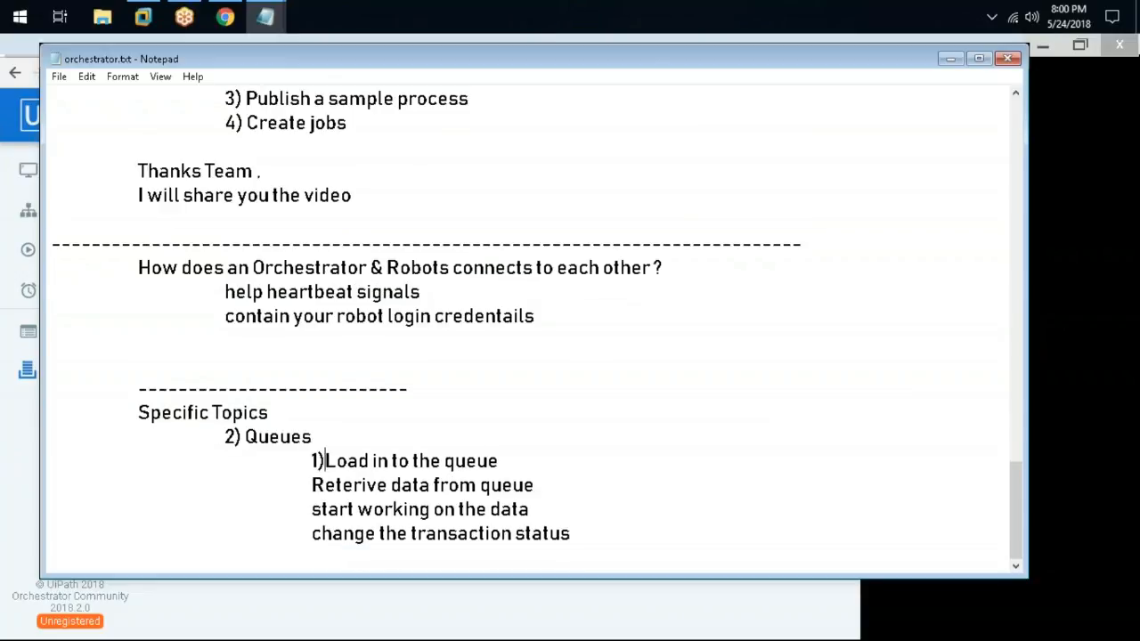
pyautogui.click(285, 488)
pyautogui.write('2(')
pyautogui.press('BackSpace')
pyautogui.write(')')
pyautogui.click(274, 517)
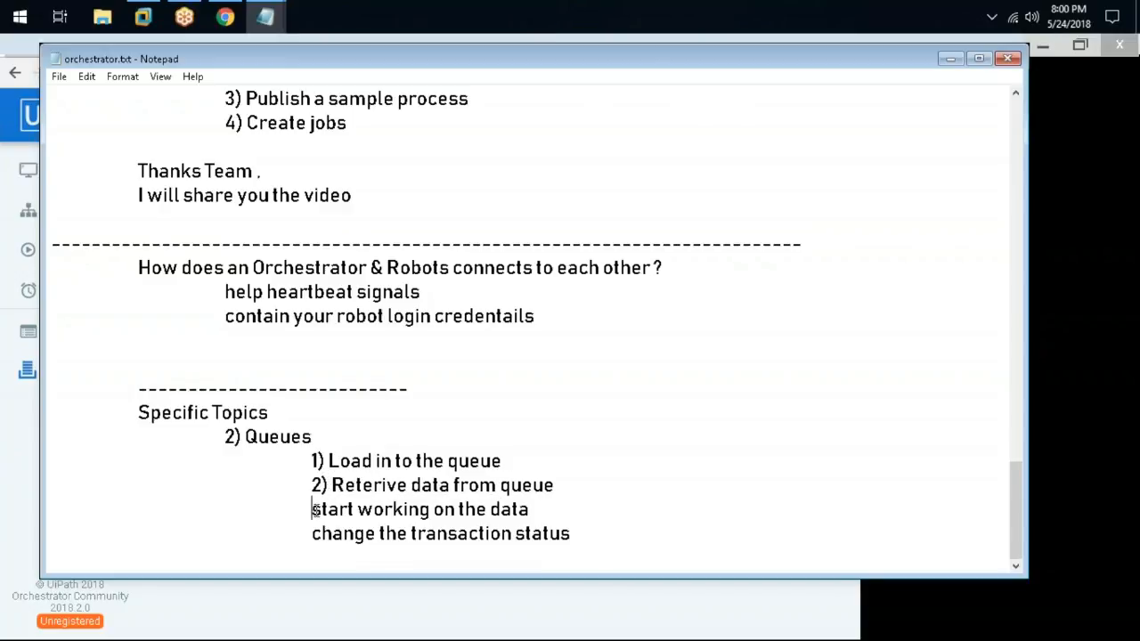
pyautogui.write('3)')
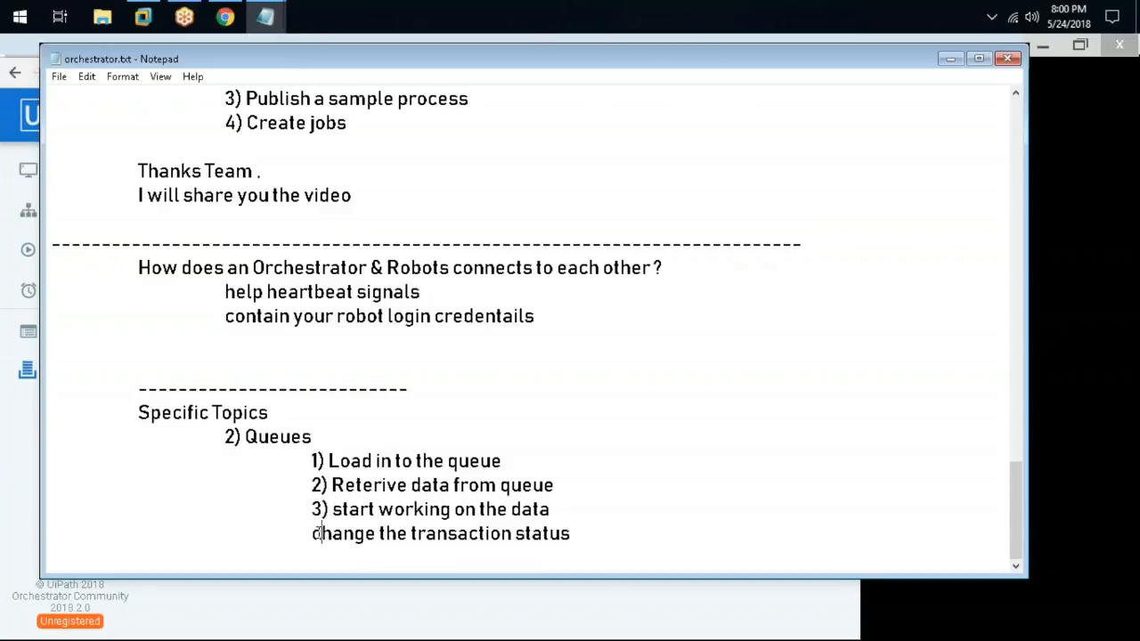
pyautogui.click(315, 532)
pyautogui.write('4)')
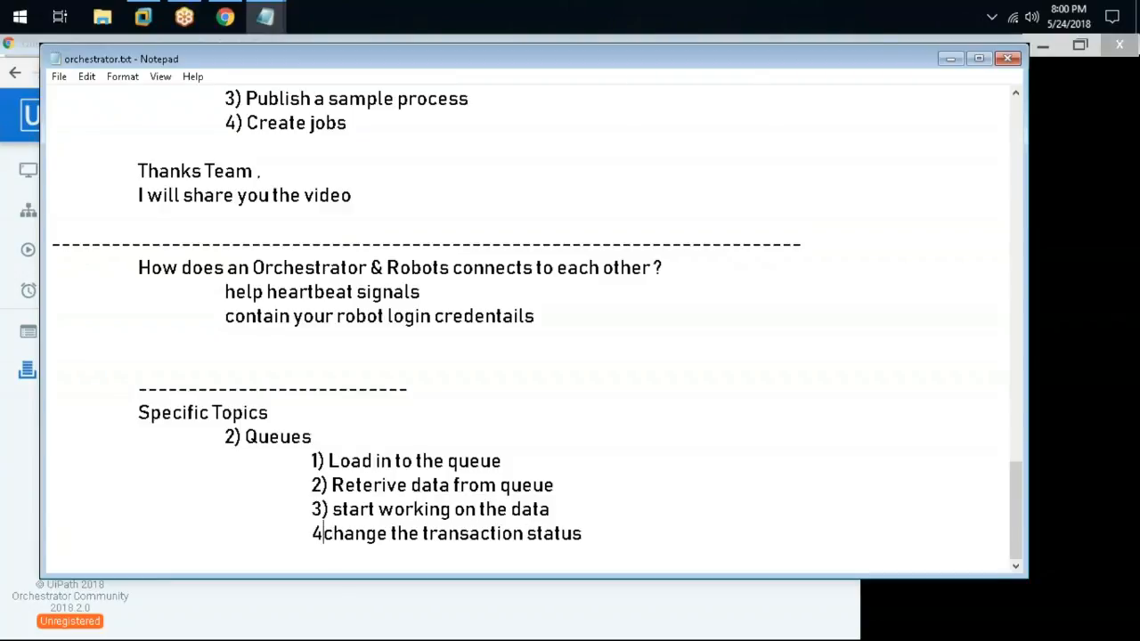
# Highlight each of the four queue steps, then return to the Orchestrator Queues page
pyautogui.moveTo(330, 460); pyautogui.dragTo(502, 460)
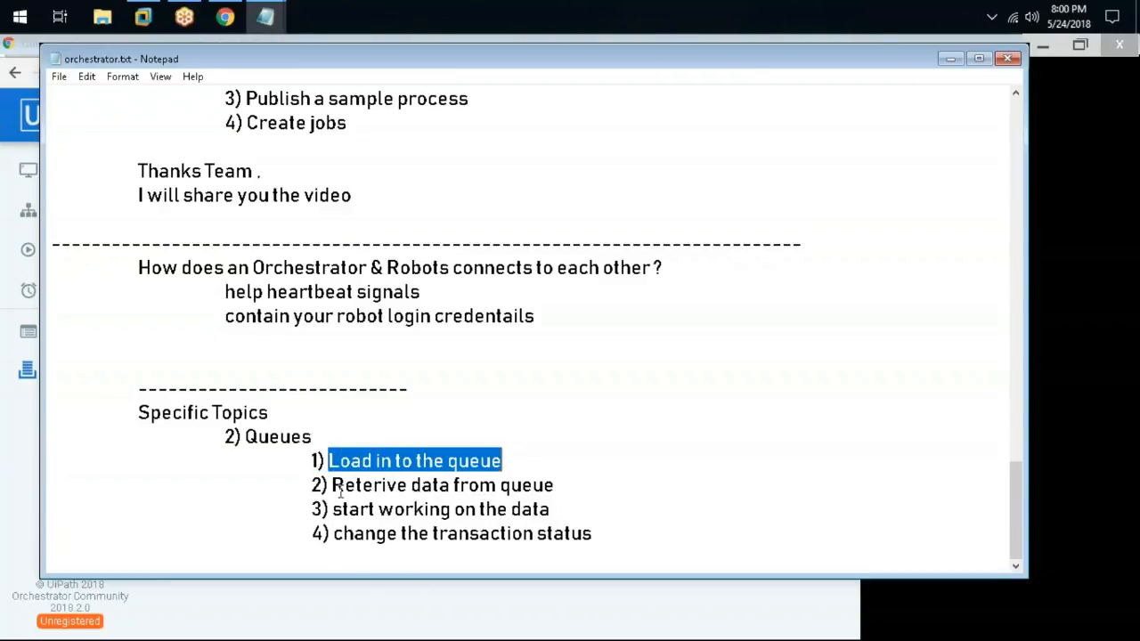
pyautogui.moveTo(331, 485); pyautogui.dragTo(593, 484)
pyautogui.moveTo(335, 509); pyautogui.dragTo(572, 509)
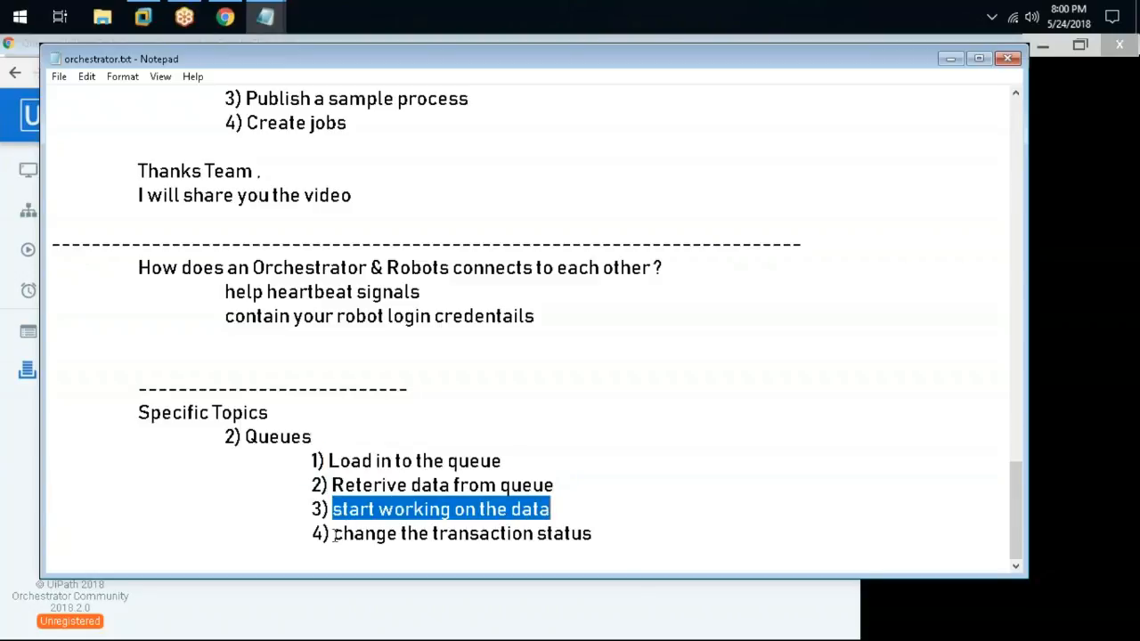
pyautogui.moveTo(335, 532); pyautogui.dragTo(598, 534)
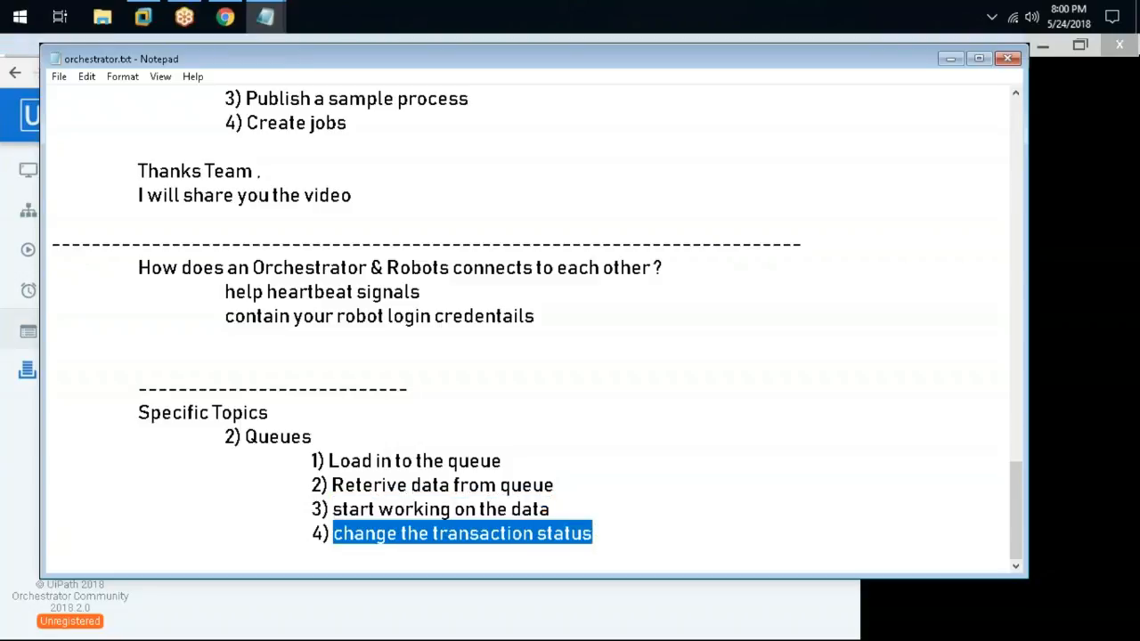
pyautogui.click(4, 481)
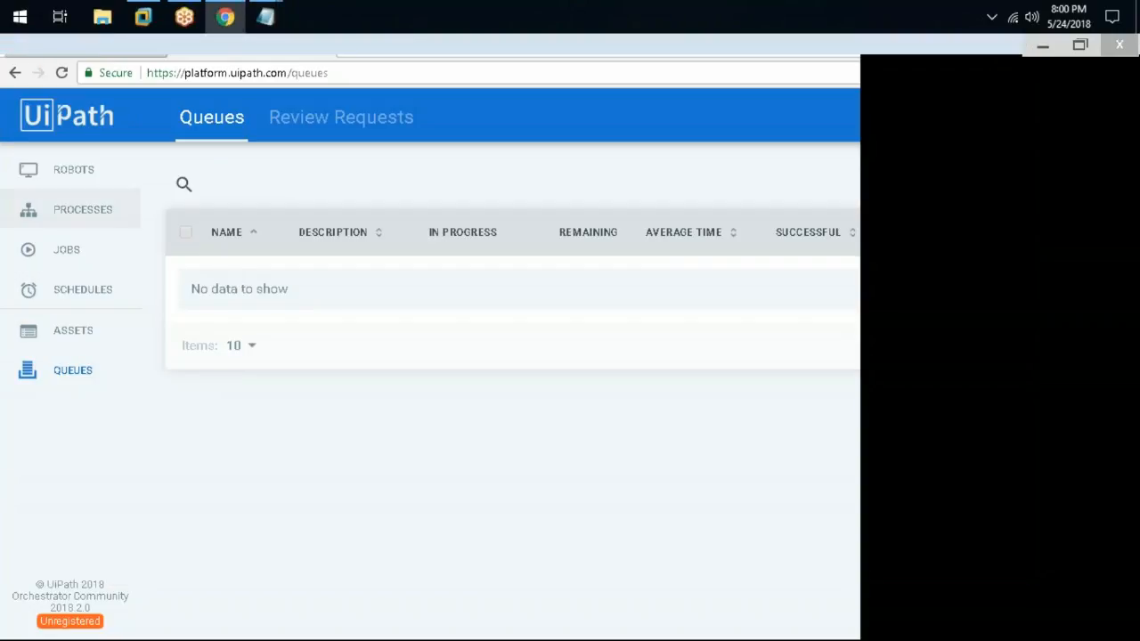
# Move the notes window aside and dismiss the UiPath Studio welcome message
pyautogui.click(1043, 48)
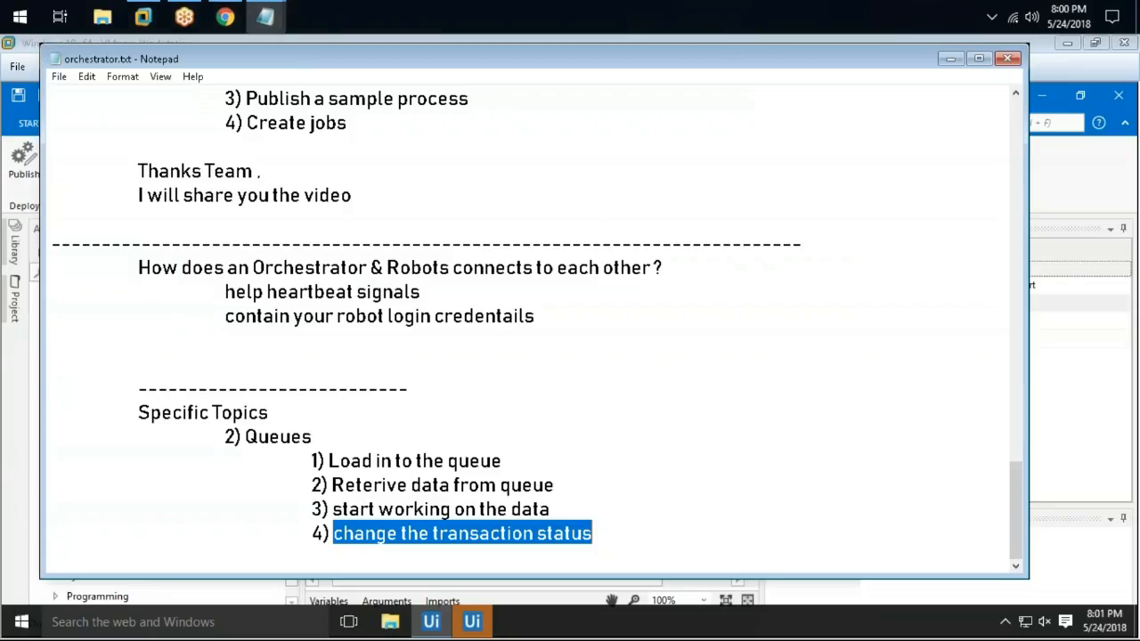
pyautogui.moveTo(115, 63); pyautogui.dragTo(187, 145)
pyautogui.click(212, 64)
pyautogui.click(679, 423)
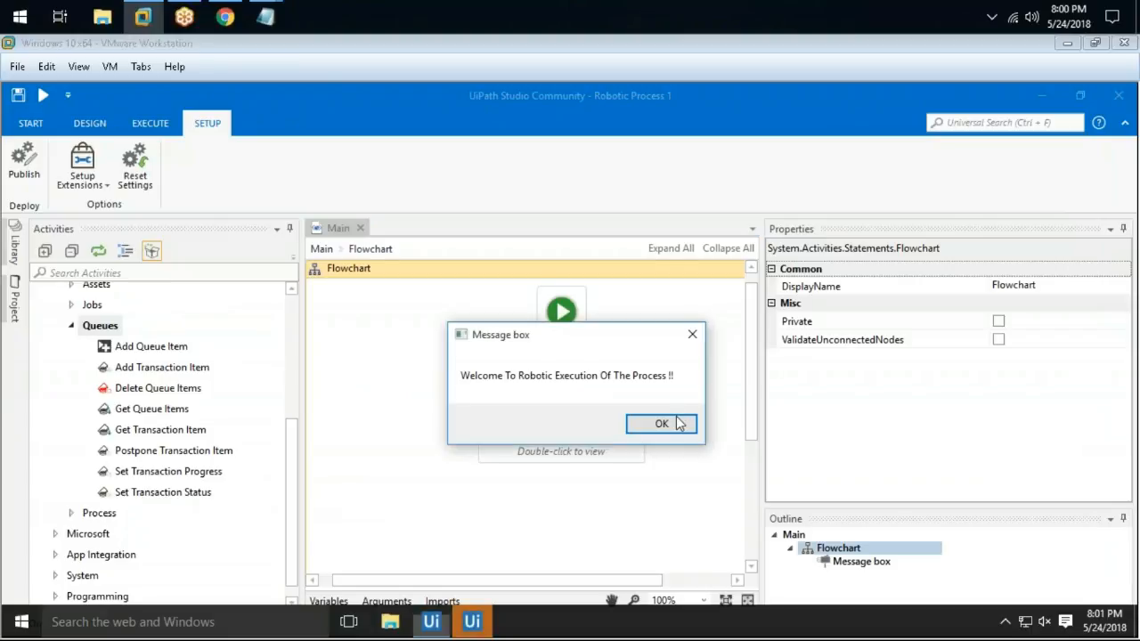
pyautogui.click(662, 423)
# Open Orchestrator's Schedules list and select all schedules with the select-all checkbox
pyautogui.click(225, 16)
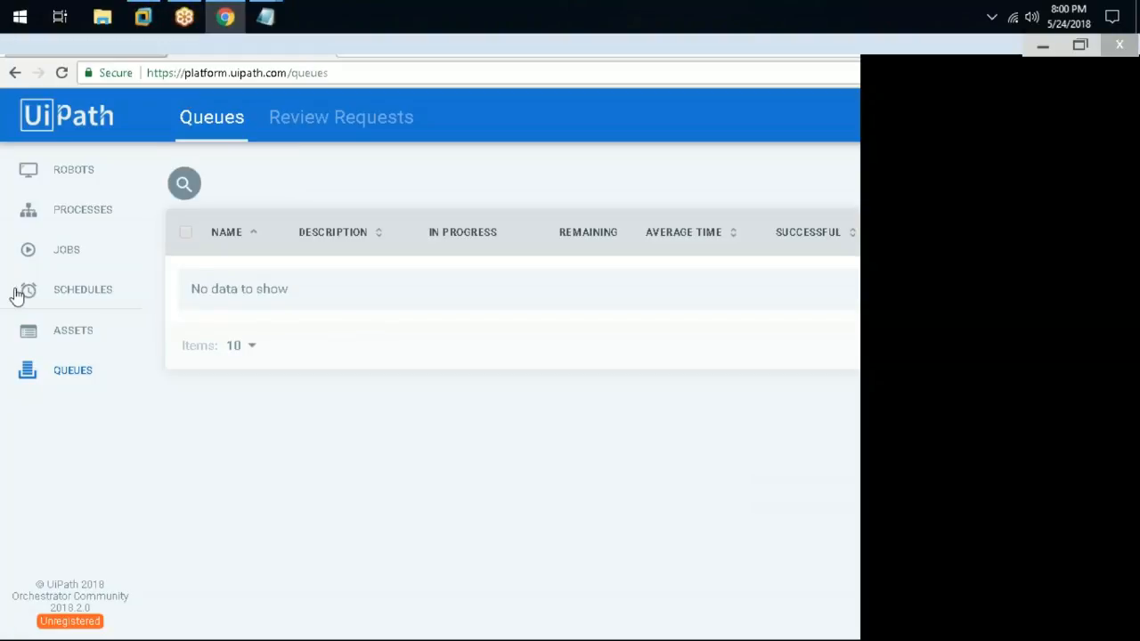
pyautogui.click(39, 305)
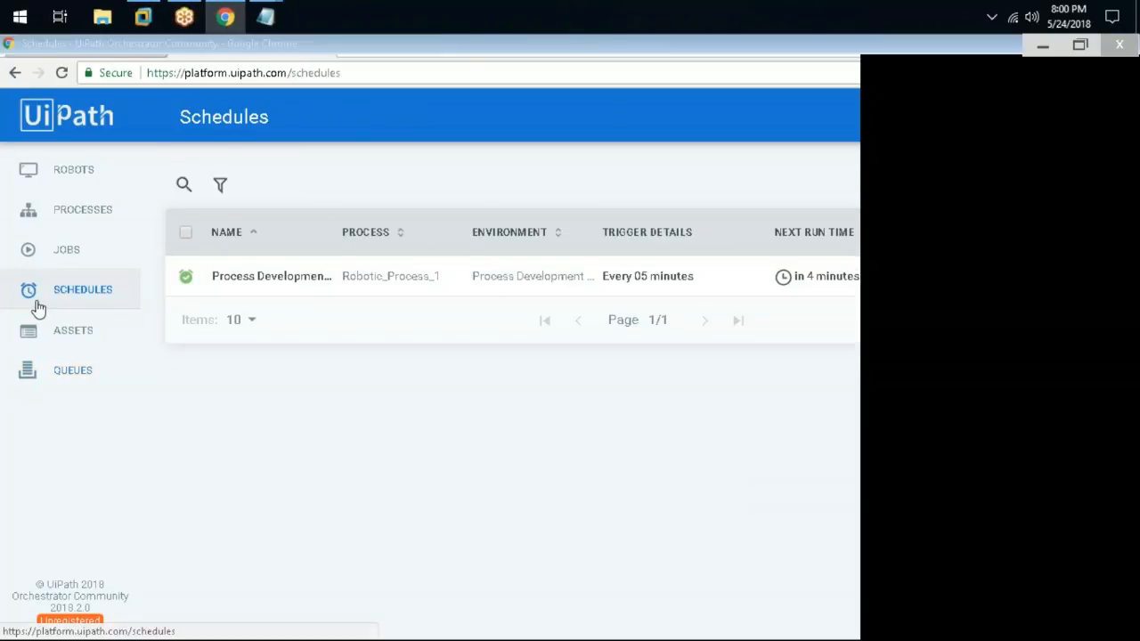
pyautogui.click(184, 234)
pyautogui.moveTo(810, 46); pyautogui.dragTo(498, 97)
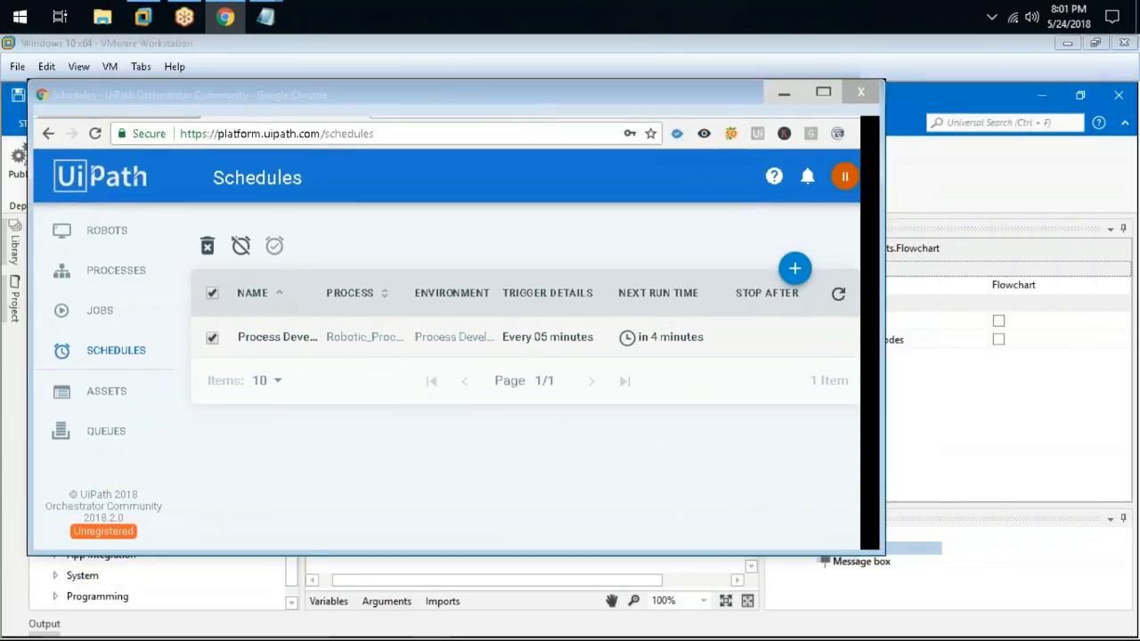
# Change the Robotic_Process_1 schedule to an Hourly trigger every 6 hours and update it
pyautogui.click(803, 338)
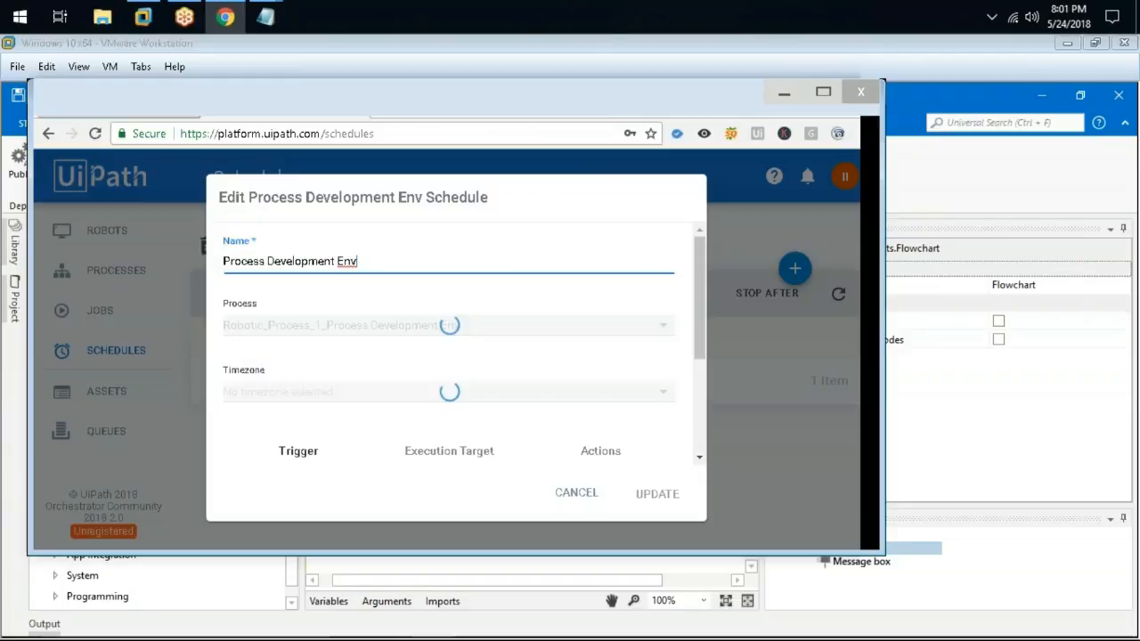
pyautogui.scroll(-3, 275, 400)
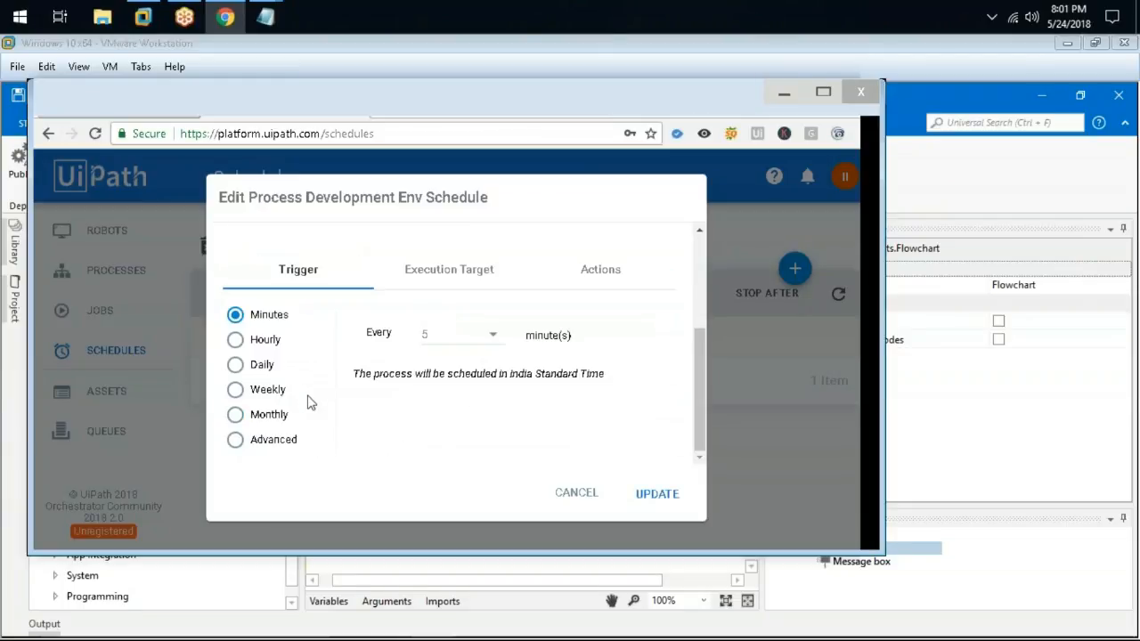
pyautogui.click(266, 443)
pyautogui.click(262, 367)
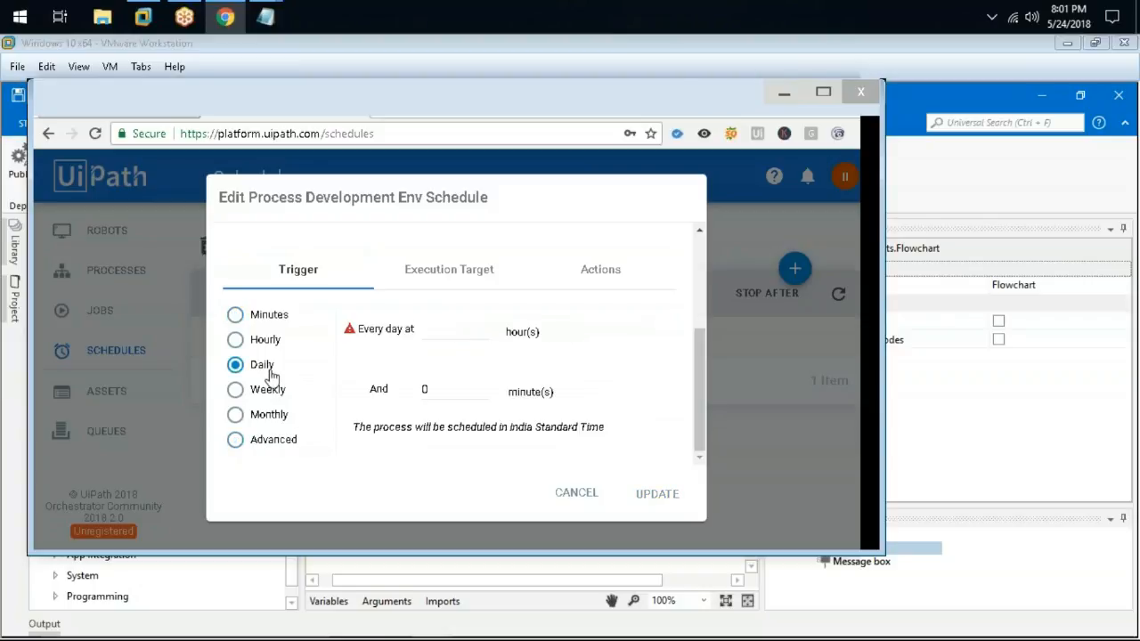
pyautogui.click(269, 392)
pyautogui.click(411, 313)
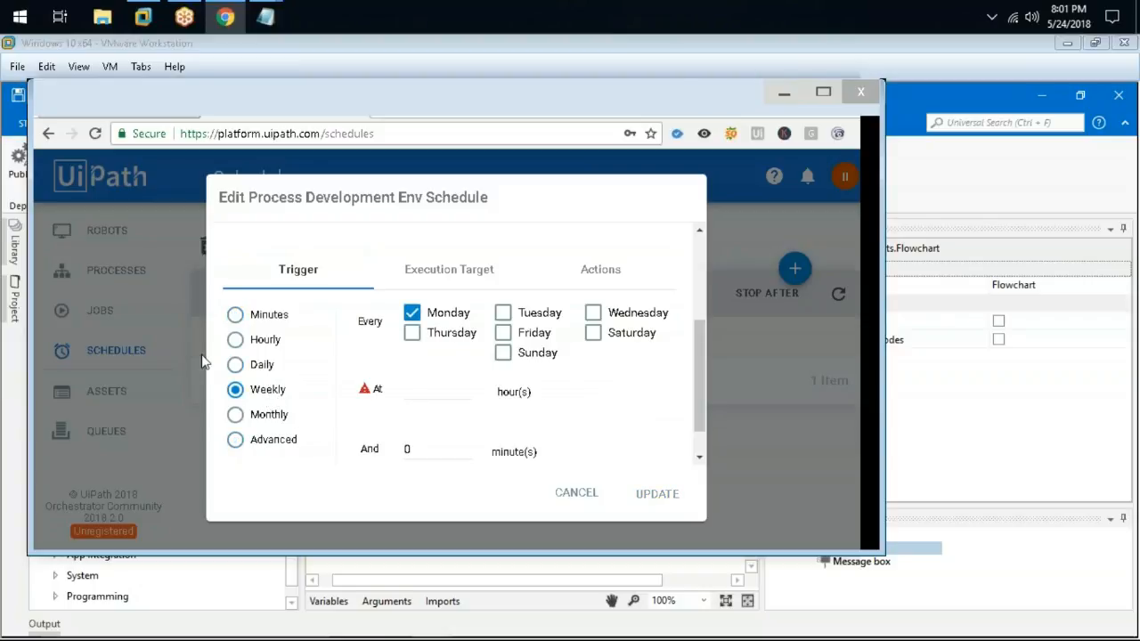
pyautogui.click(267, 339)
pyautogui.click(438, 328)
pyautogui.write('6')
pyautogui.click(653, 495)
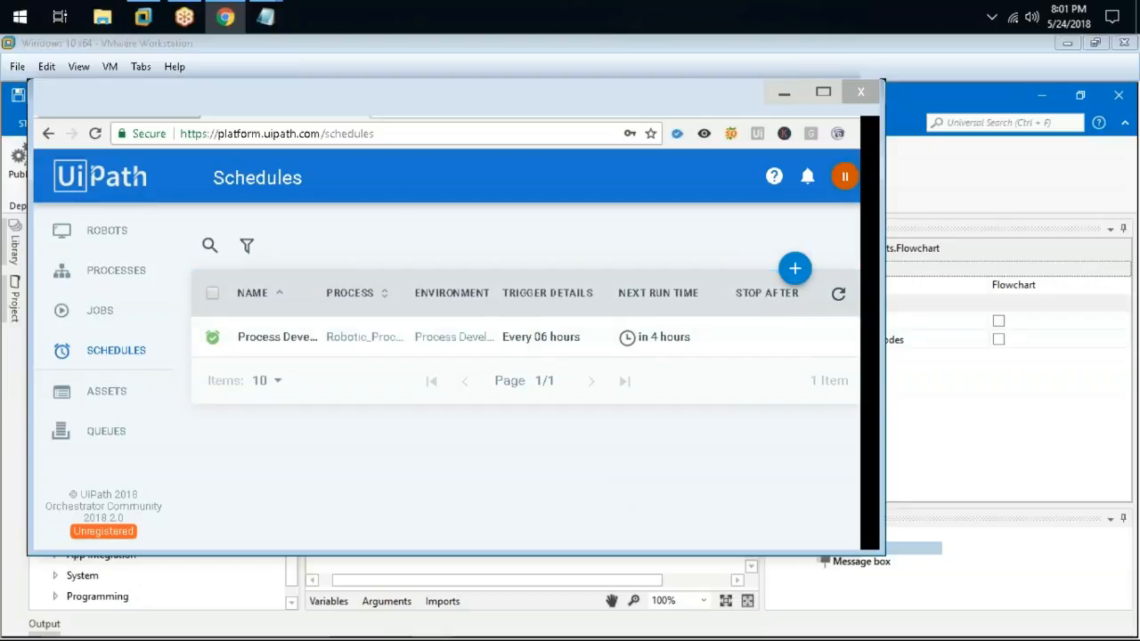
pyautogui.click(788, 95)
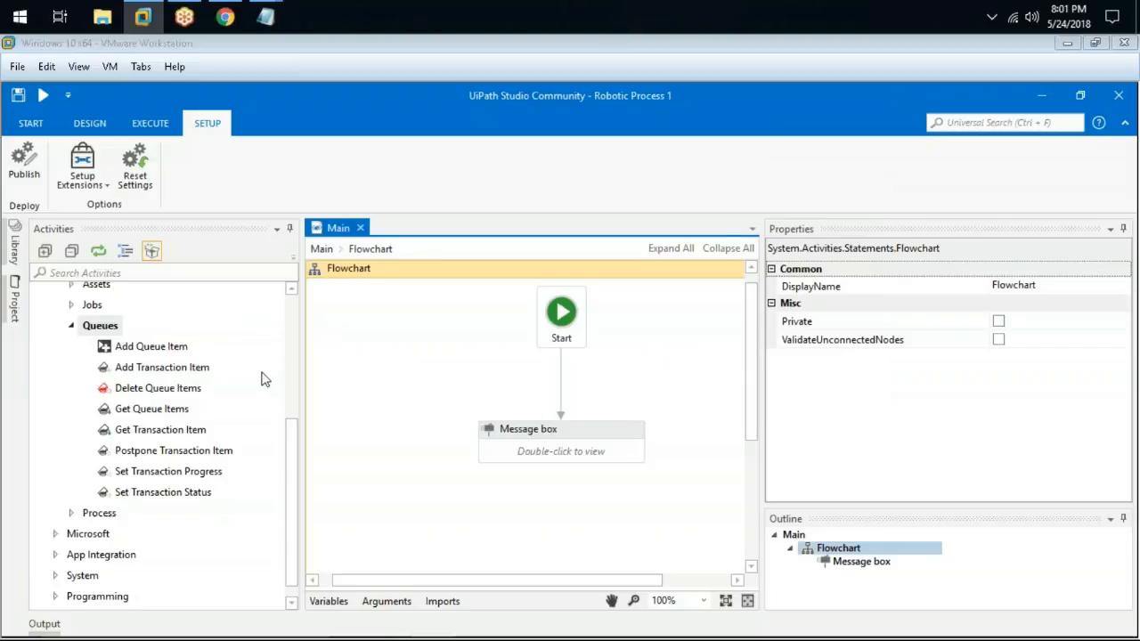
# Drop Add queue item, Get queue items, Set transaction progress and Set transaction status onto the flowchart
pyautogui.scroll(4, 263, 377)
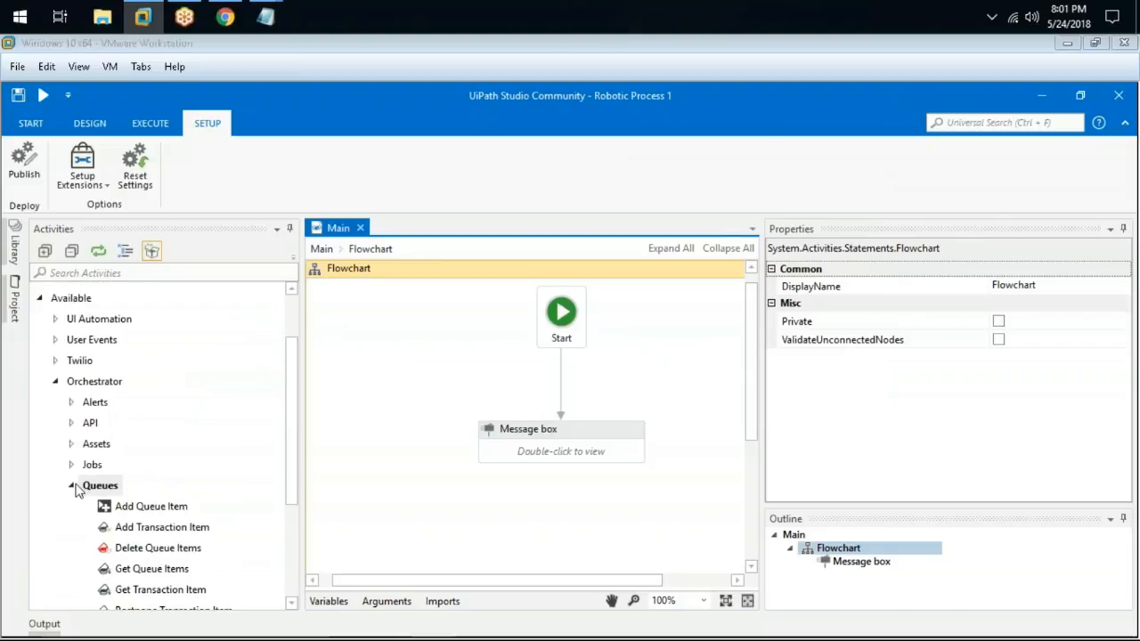
pyautogui.click(71, 486)
pyautogui.click(71, 486)
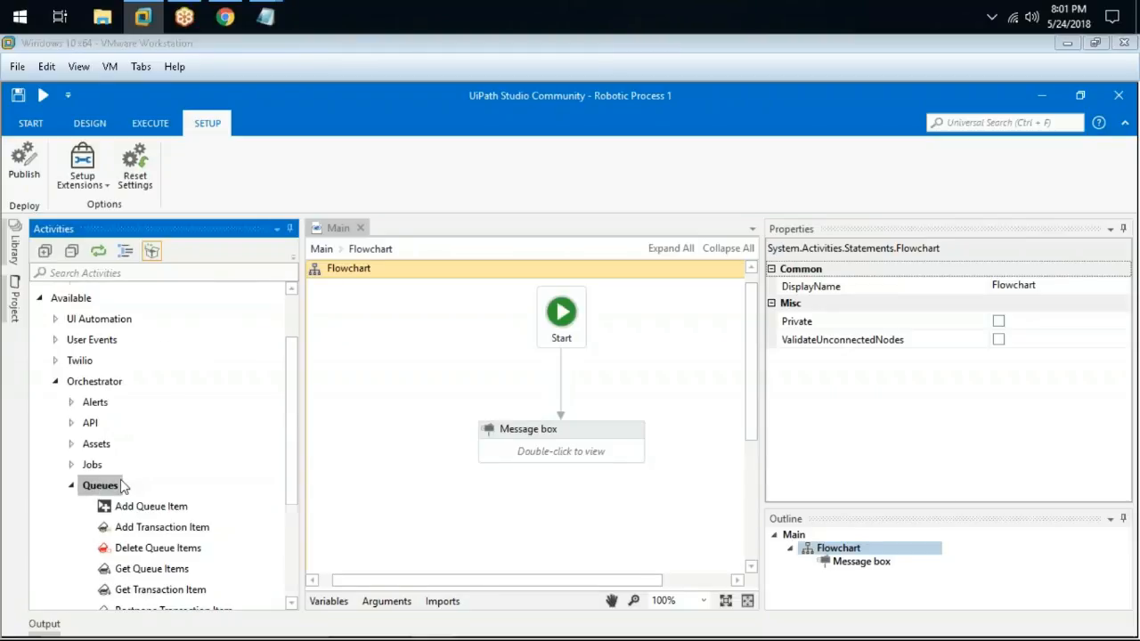
pyautogui.scroll(-3, 120, 480)
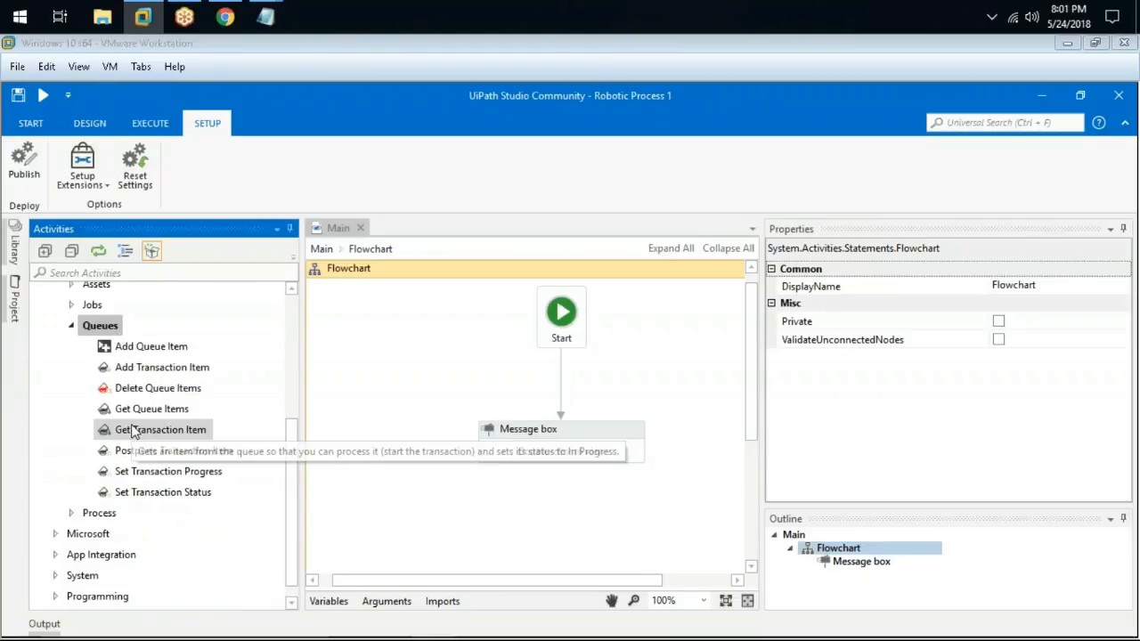
pyautogui.click(156, 351)
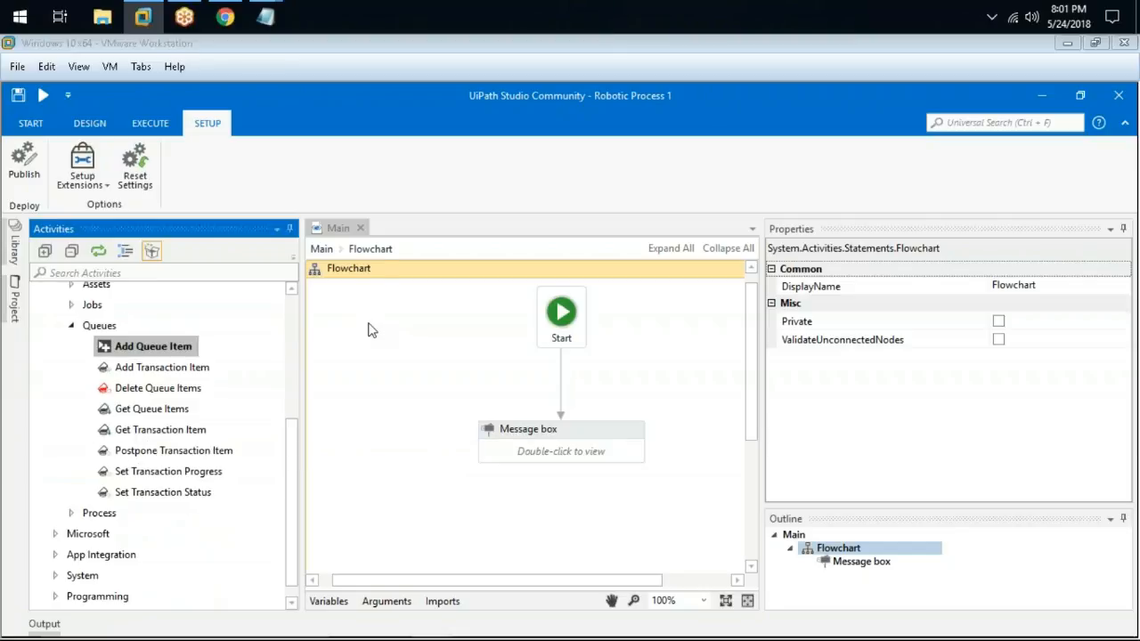
pyautogui.moveTo(156, 348); pyautogui.dragTo(427, 334)
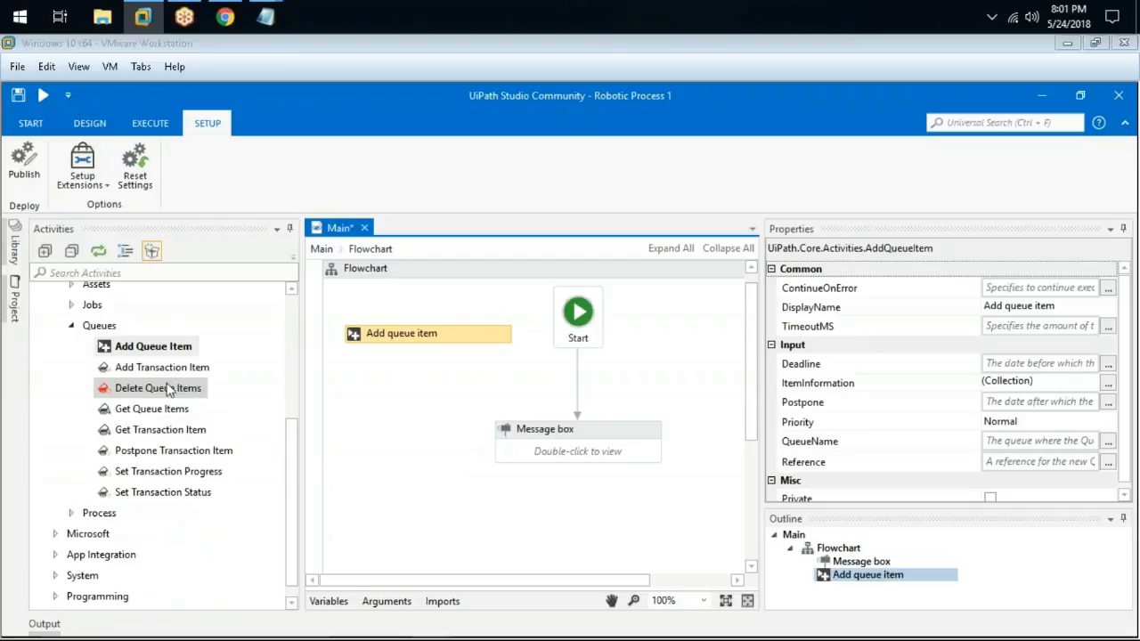
pyautogui.moveTo(156, 417); pyautogui.dragTo(290, 412)
pyautogui.moveTo(437, 403); pyautogui.dragTo(463, 402)
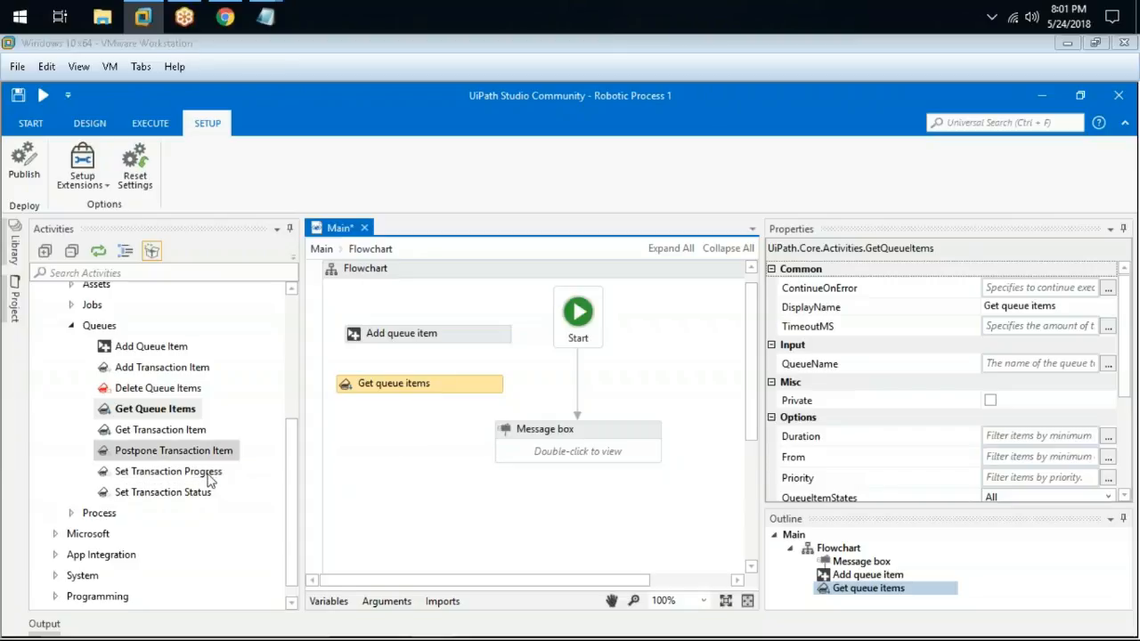
pyautogui.moveTo(131, 481); pyautogui.dragTo(407, 444)
pyautogui.moveTo(175, 501); pyautogui.dragTo(454, 505)
# Rearrange the flowchart nodes and connect Start to the Message box
pyautogui.moveTo(457, 430); pyautogui.dragTo(562, 424)
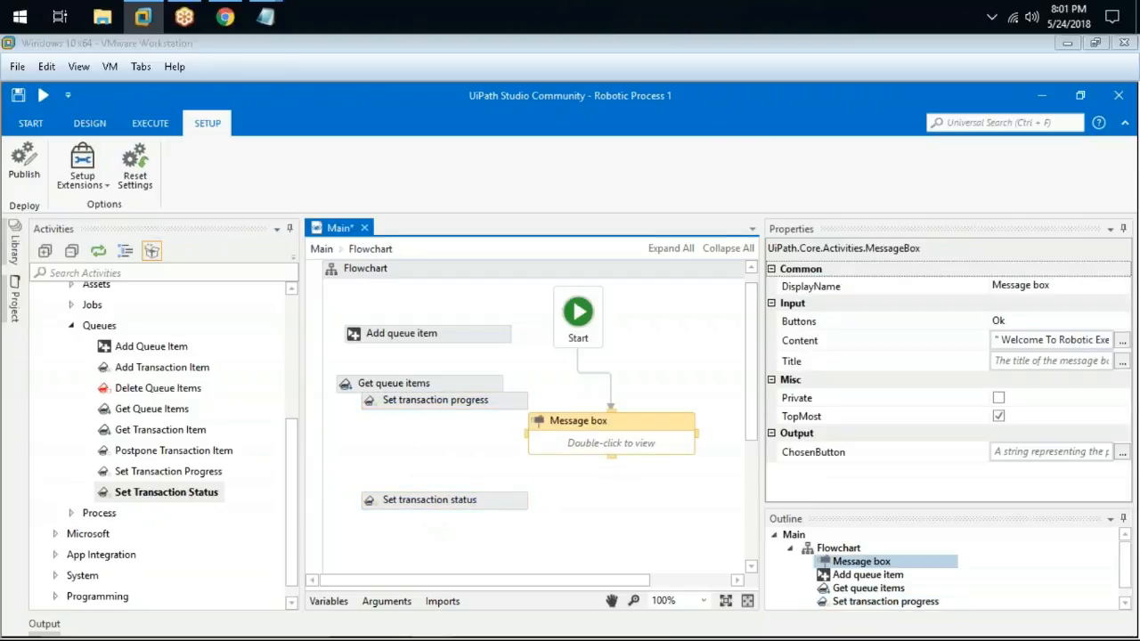
pyautogui.click(655, 410)
pyautogui.click(486, 403)
pyautogui.moveTo(485, 402); pyautogui.dragTo(470, 438)
pyautogui.click(479, 517)
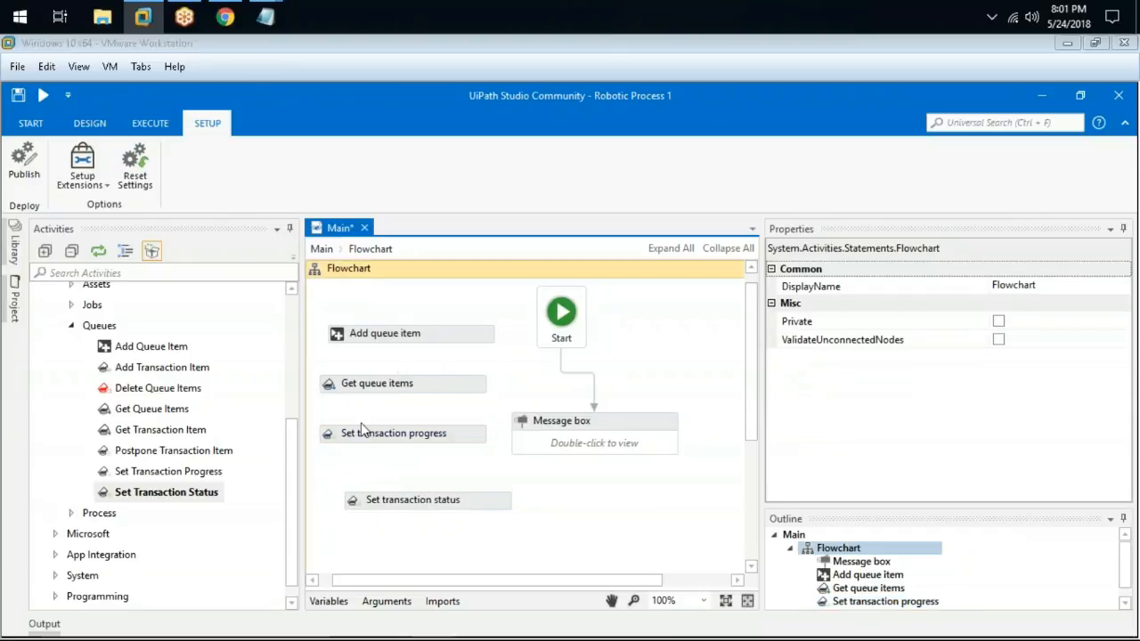
pyautogui.moveTo(590, 402); pyautogui.dragTo(591, 417)
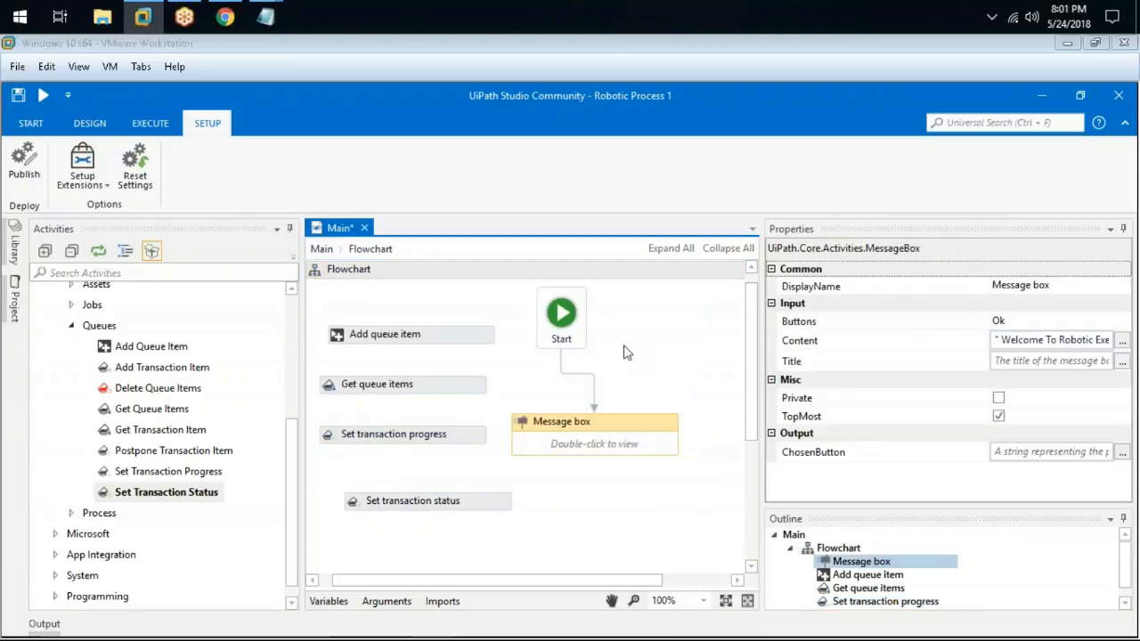
pyautogui.moveTo(574, 333); pyautogui.dragTo(648, 334)
pyautogui.moveTo(647, 427); pyautogui.dragTo(665, 427)
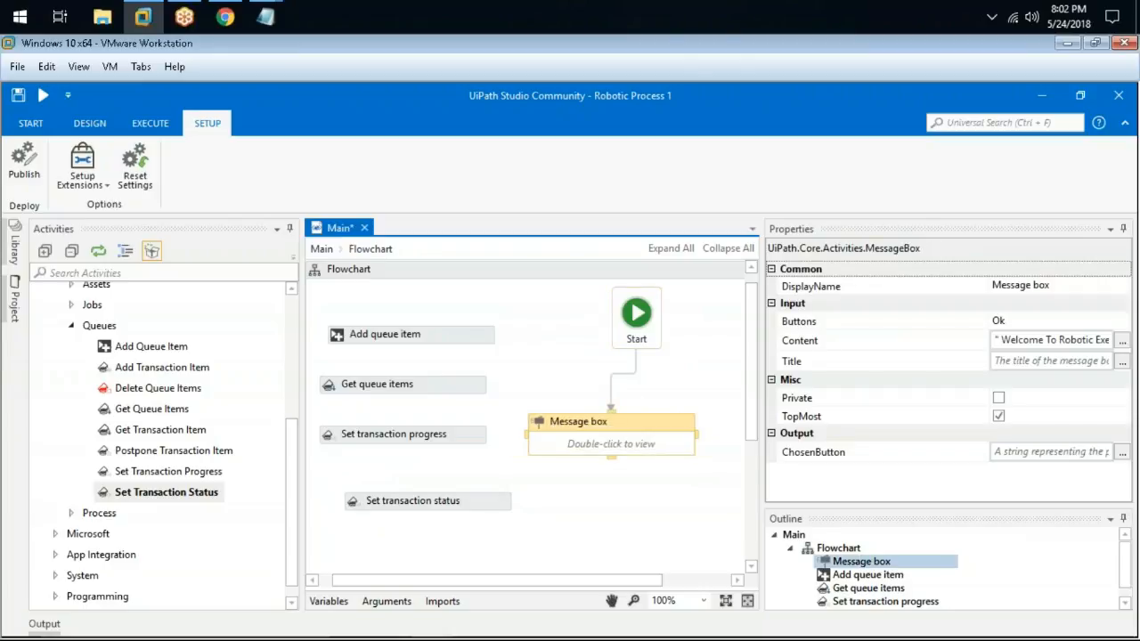
# Delete the Get queue items, Set transaction progress and Set transaction status nodes, keeping Add queue item
pyautogui.click(427, 386)
pyautogui.press('Delete')
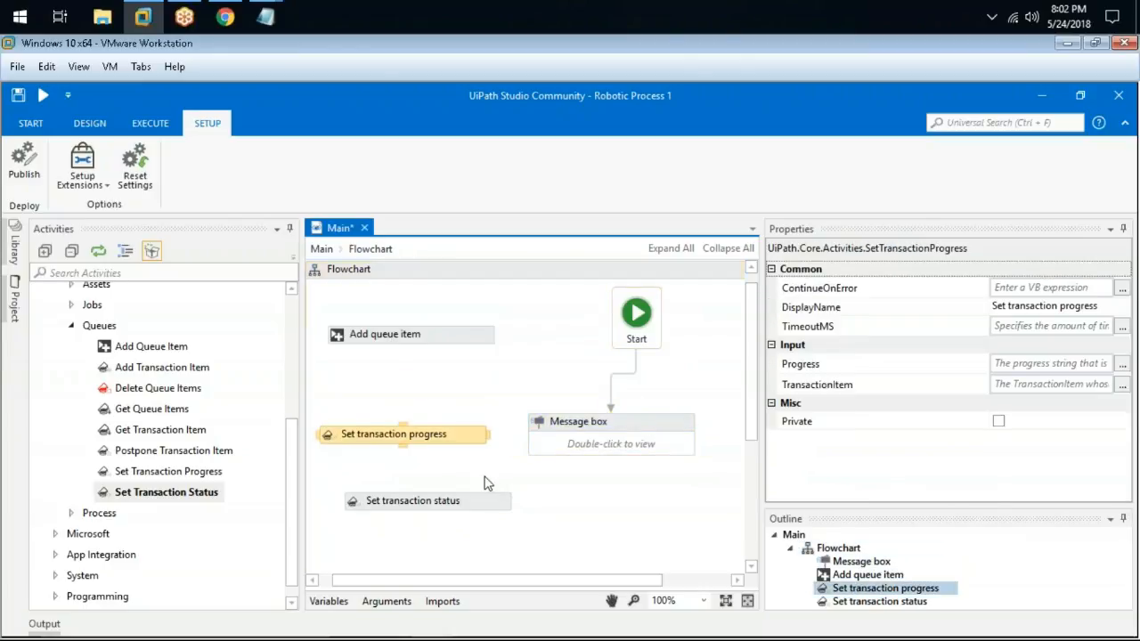
pyautogui.press('Delete')
pyautogui.click(490, 504)
pyautogui.press('Delete')
pyautogui.moveTo(449, 335); pyautogui.dragTo(438, 379)
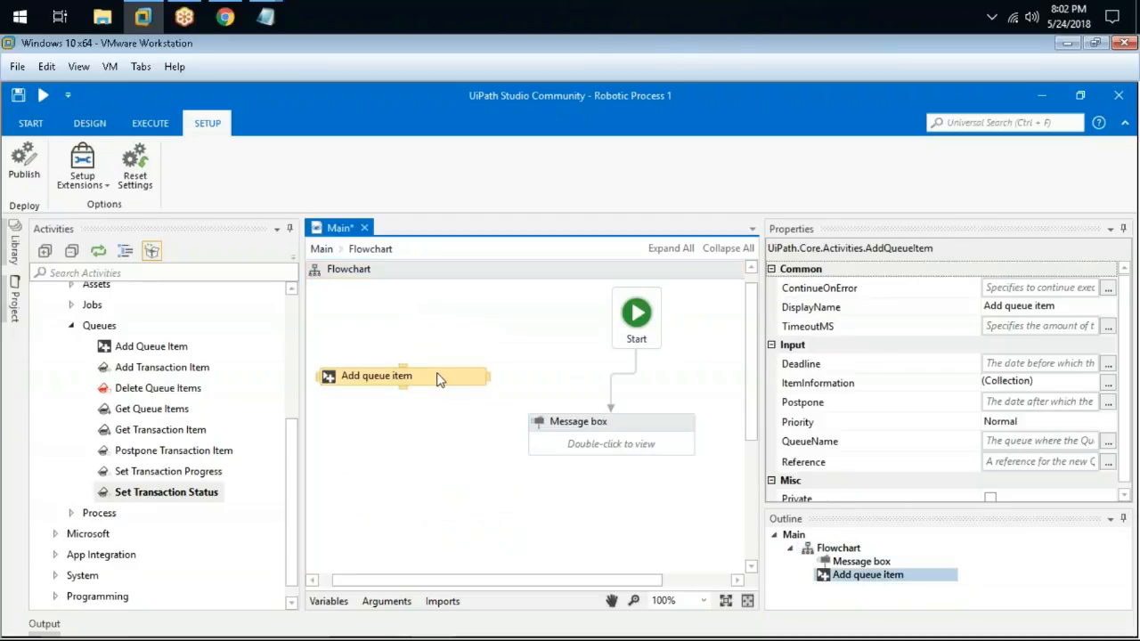
# From the Start page, create a Blank project called Robotic Add Data To Queue
pyautogui.click(29, 123)
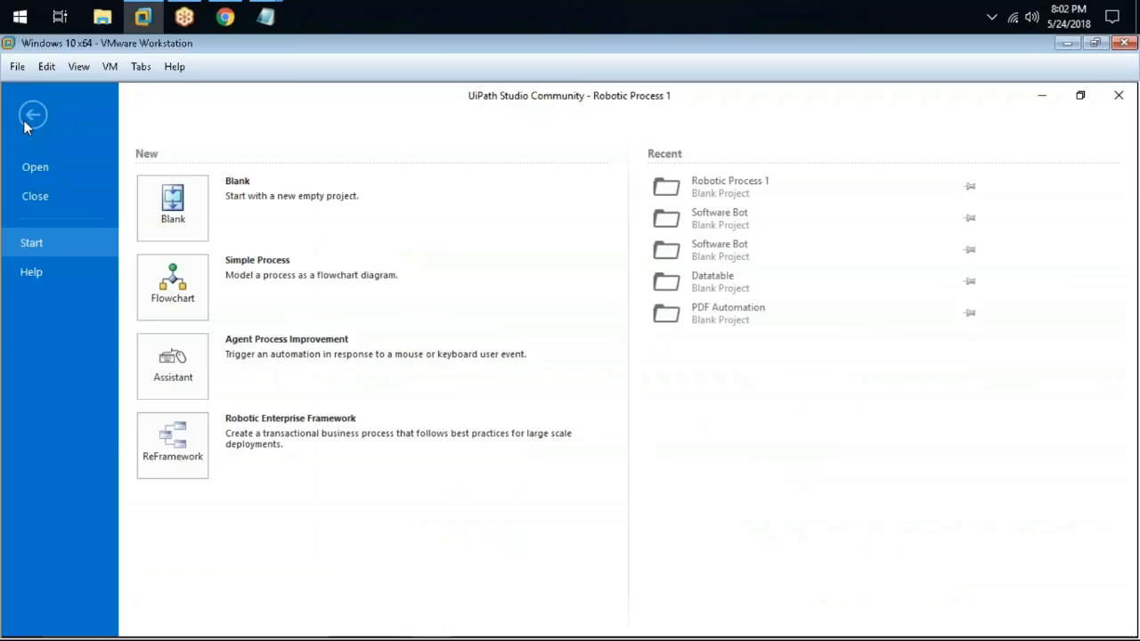
pyautogui.click(171, 221)
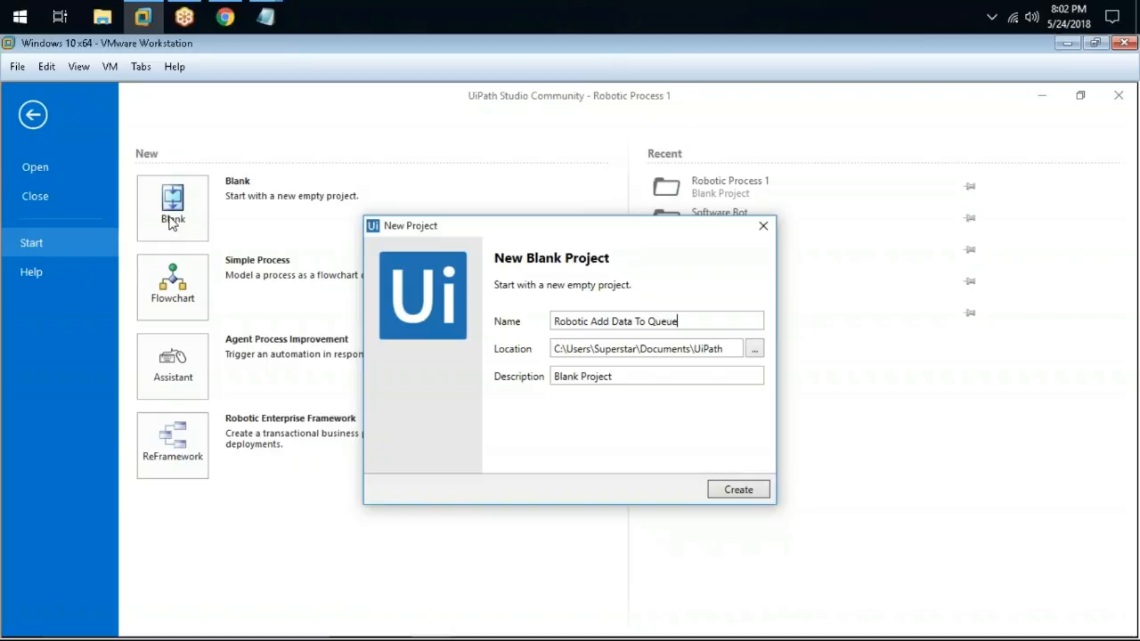
pyautogui.click(738, 490)
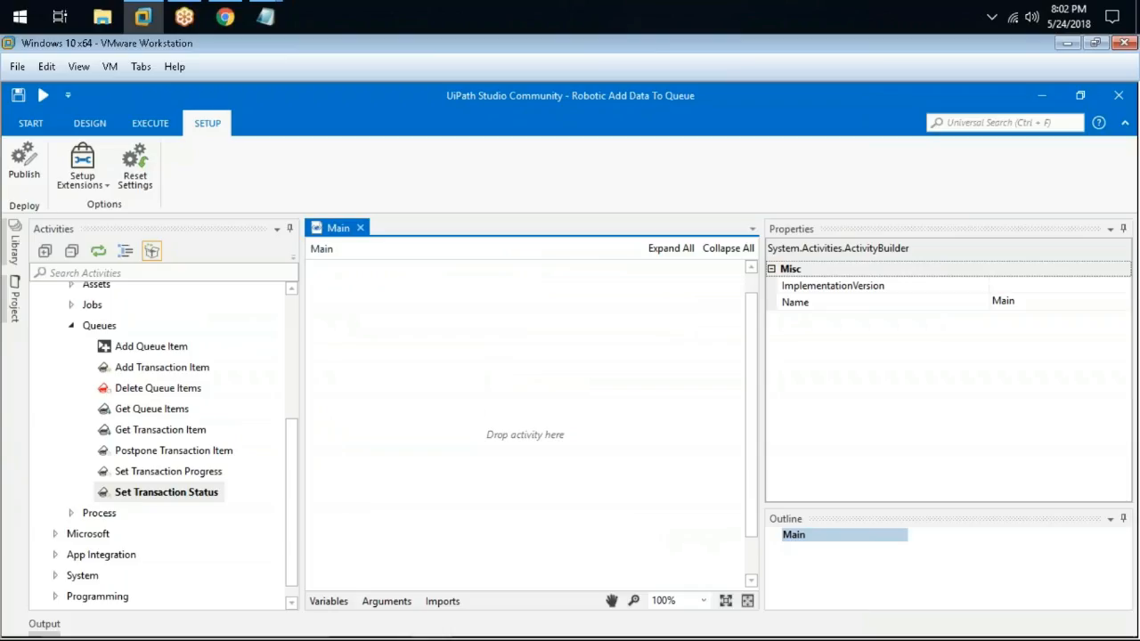
# Search activities for 'flow' and add a Flowchart to the Main workflow
pyautogui.click(100, 273)
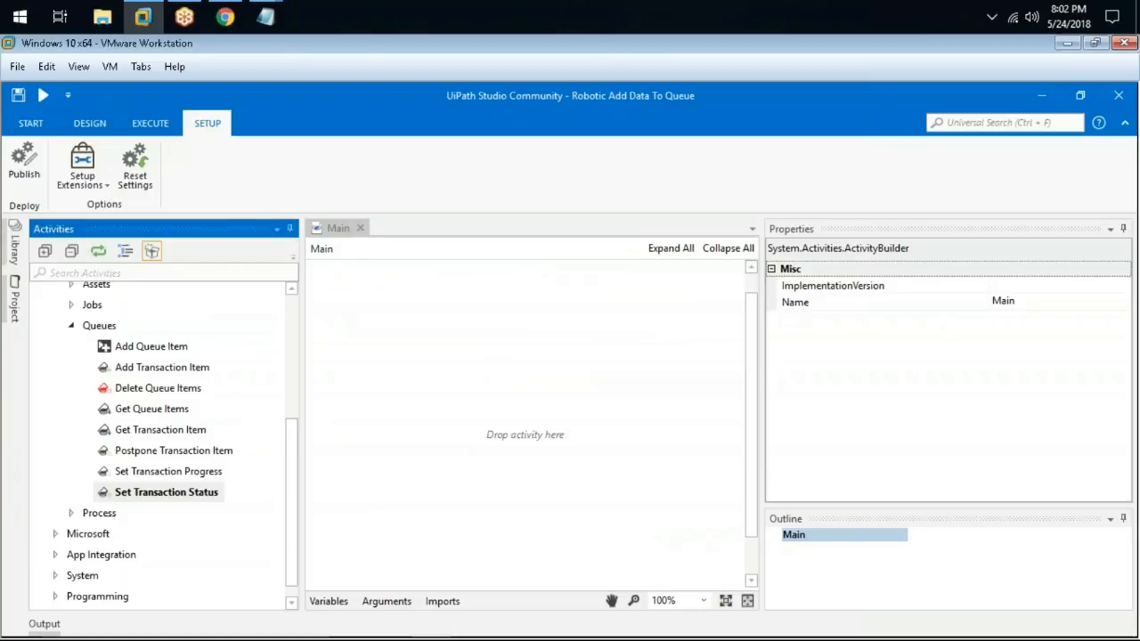
pyautogui.write('flow')
pyautogui.moveTo(147, 399); pyautogui.dragTo(565, 369)
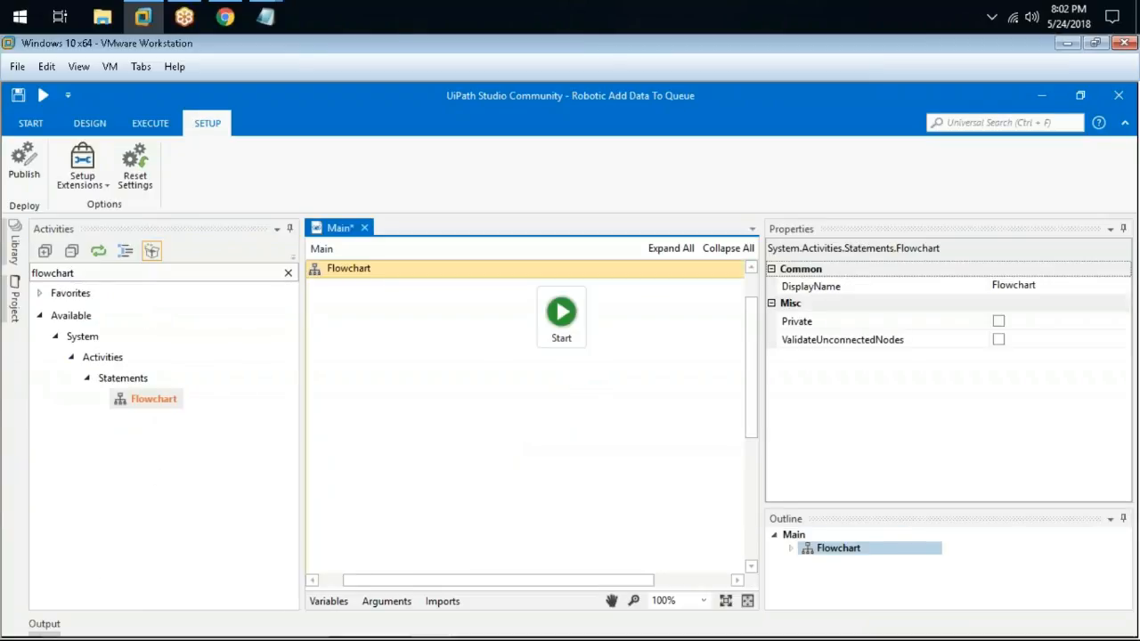
# Place Orchestrator > Queues > Add Queue Item onto the flowchart
pyautogui.click(288, 273)
pyautogui.write('qu')
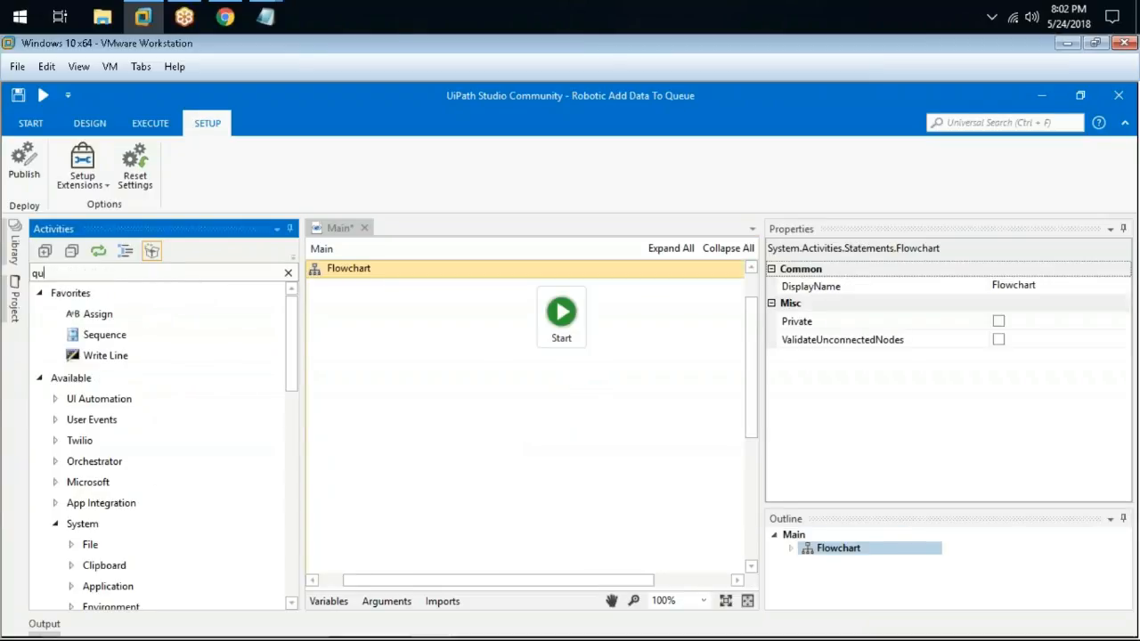
pyautogui.press('BackSpace')
pyautogui.scroll(-3, 115, 453)
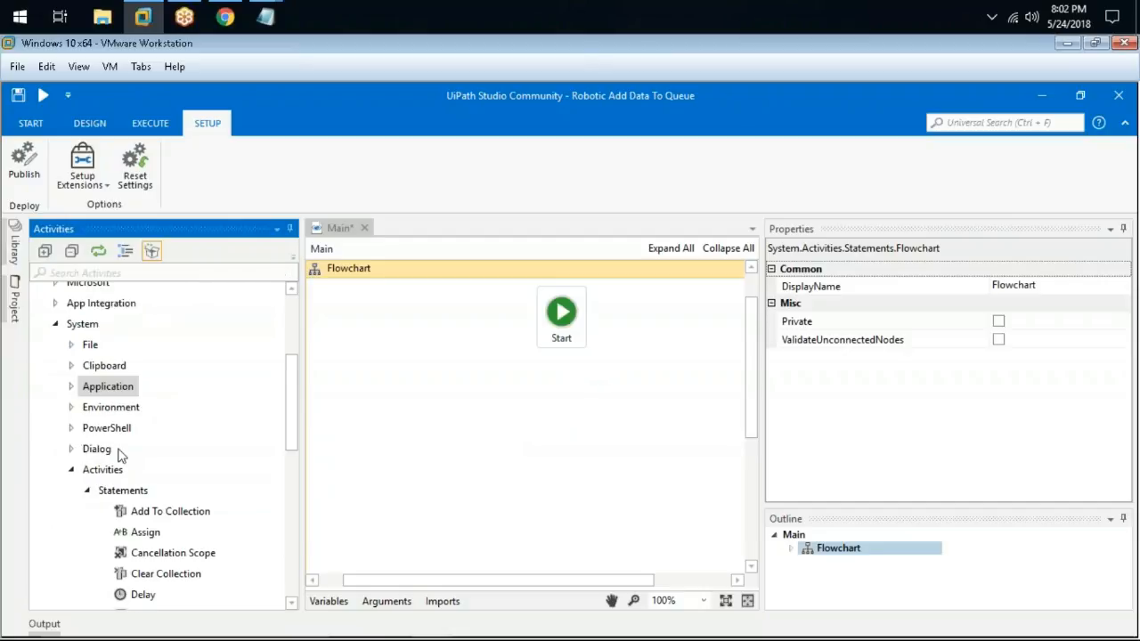
pyautogui.doubleClick(105, 470)
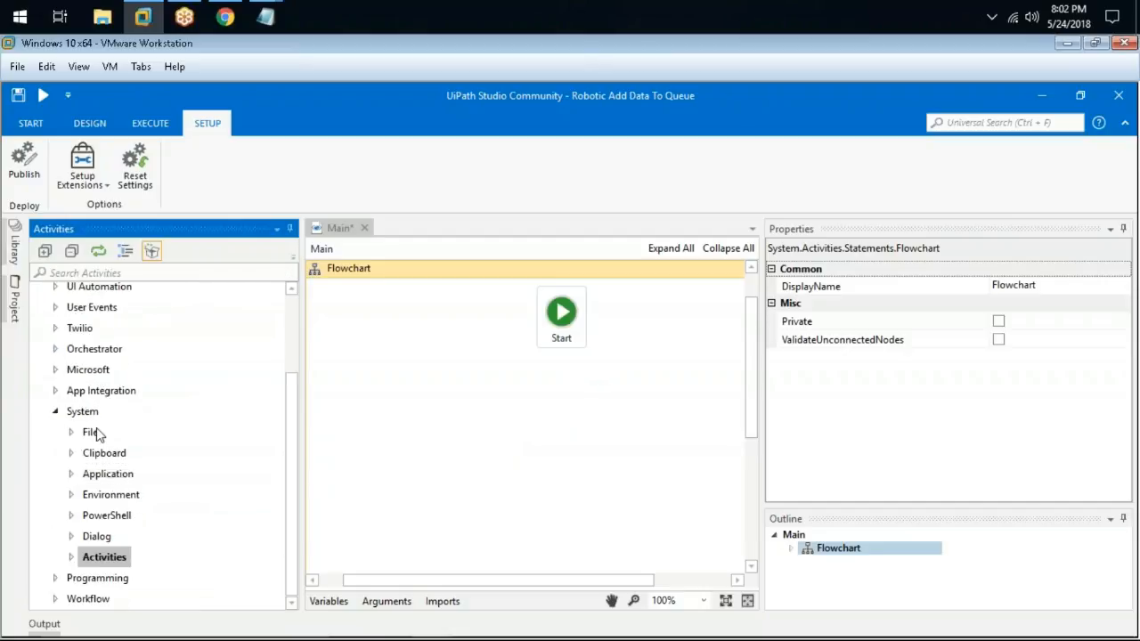
pyautogui.click(99, 393)
pyautogui.doubleClick(95, 348)
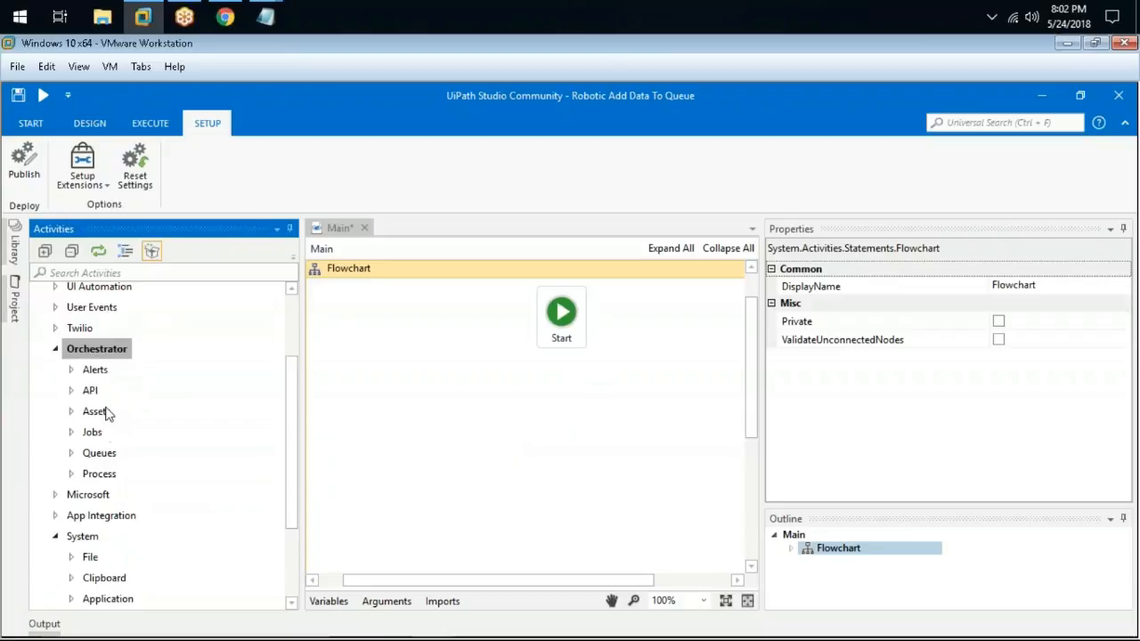
pyautogui.doubleClick(105, 452)
pyautogui.moveTo(132, 479); pyautogui.dragTo(547, 423)
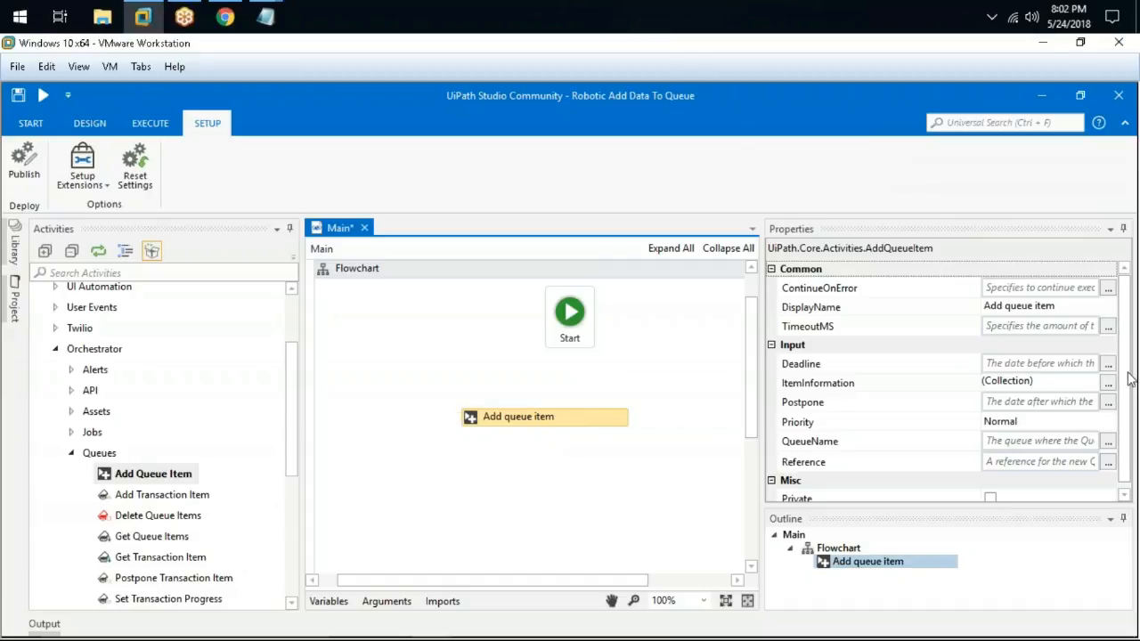
pyautogui.moveTo(1125, 392); pyautogui.dragTo(1125, 416)
pyautogui.click(1007, 376)
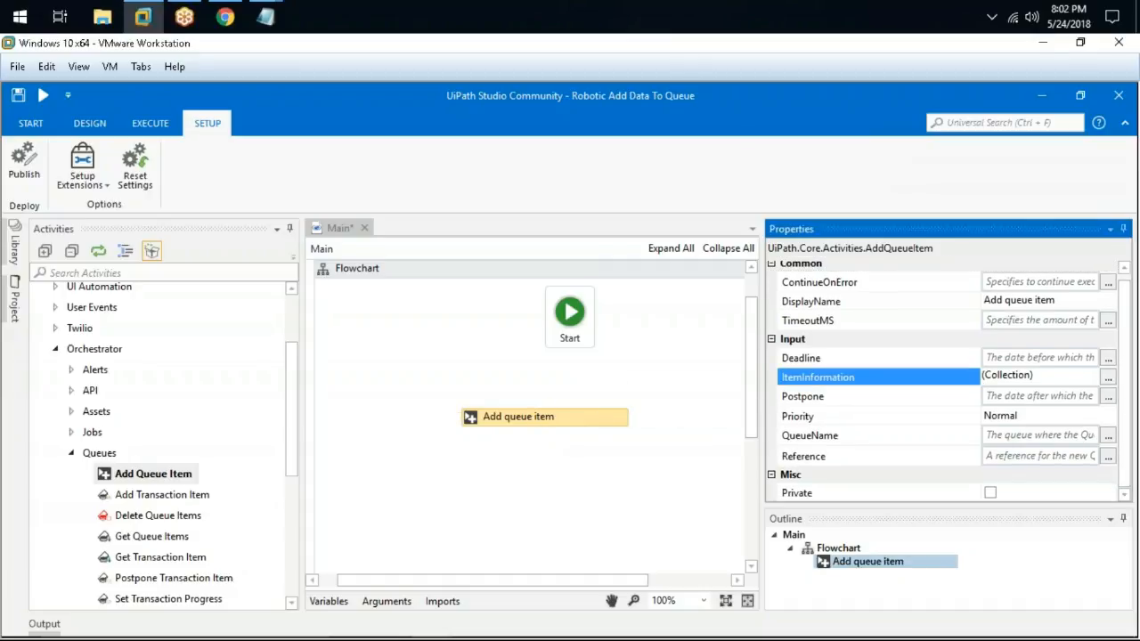
pyautogui.click(1108, 379)
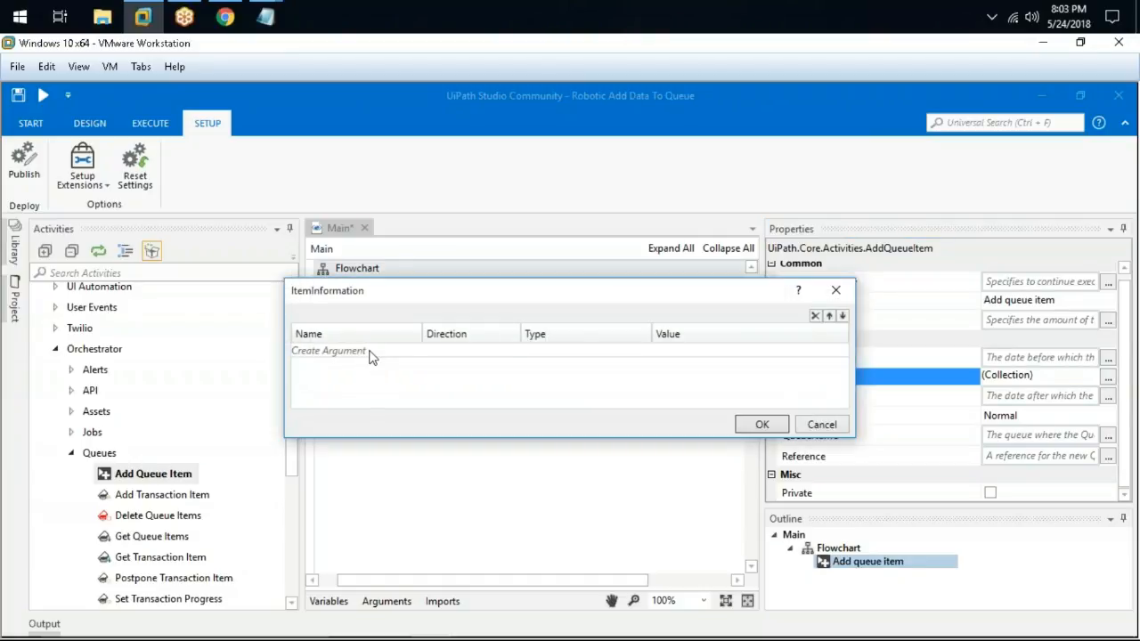
pyautogui.click(802, 426)
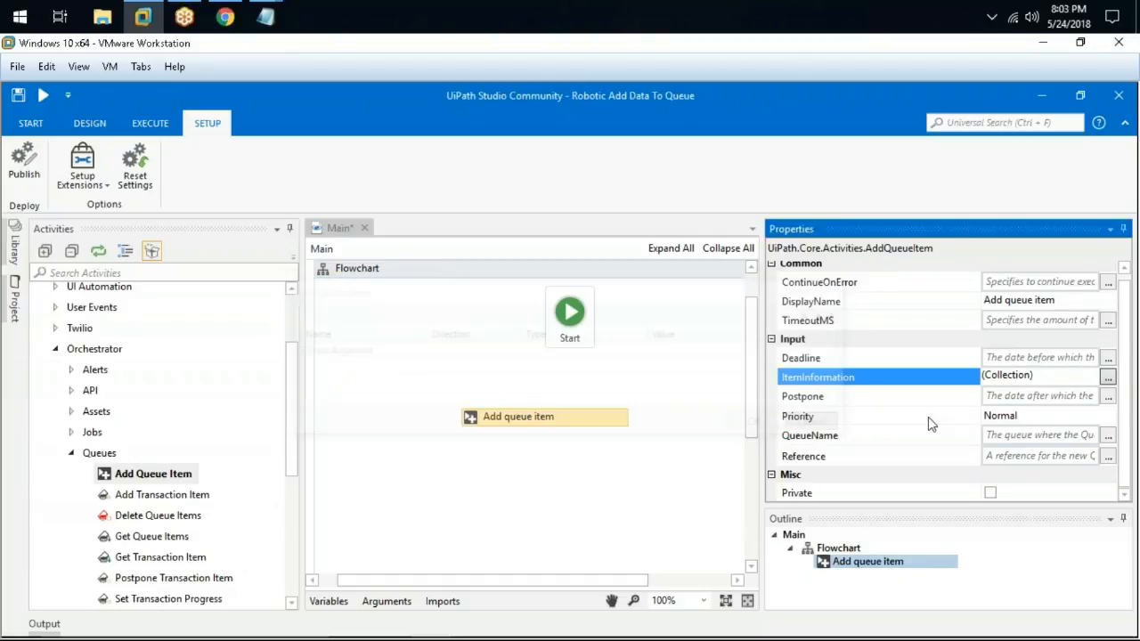
pyautogui.click(1108, 396)
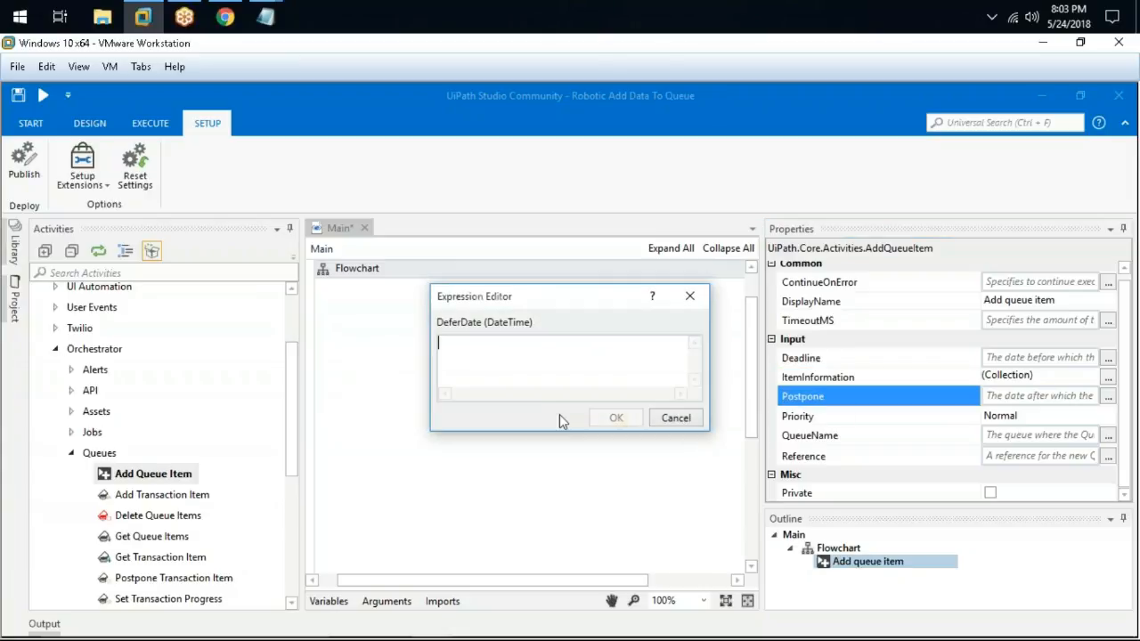
pyautogui.click(674, 418)
pyautogui.click(829, 358)
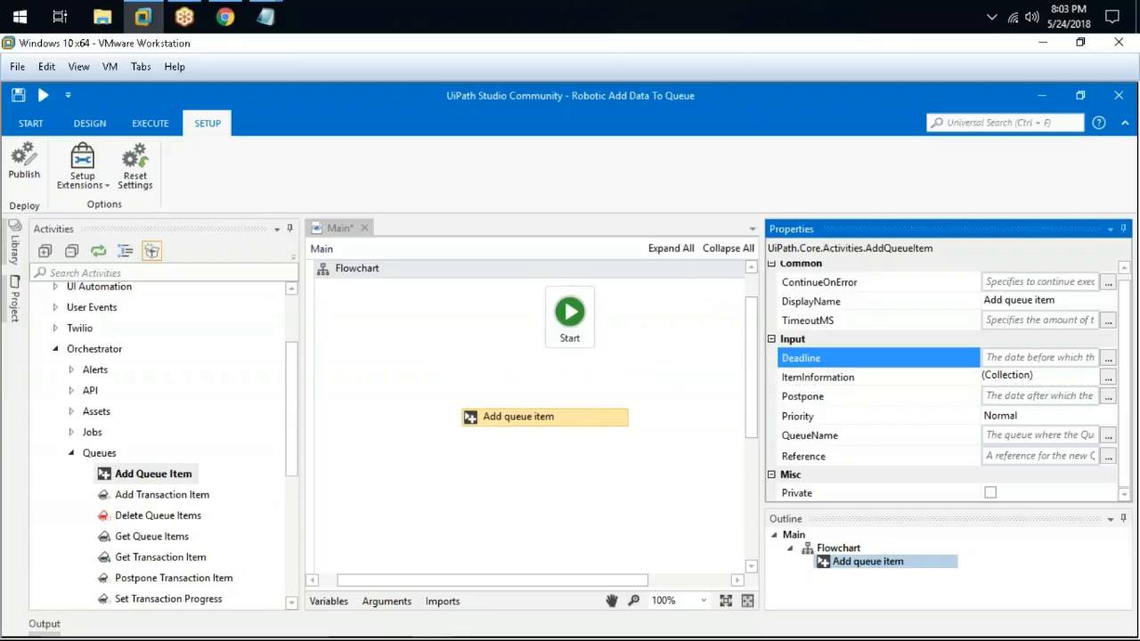
# Move the Add queue item activity left and position the Start node above it
pyautogui.moveTo(577, 426); pyautogui.dragTo(545, 410)
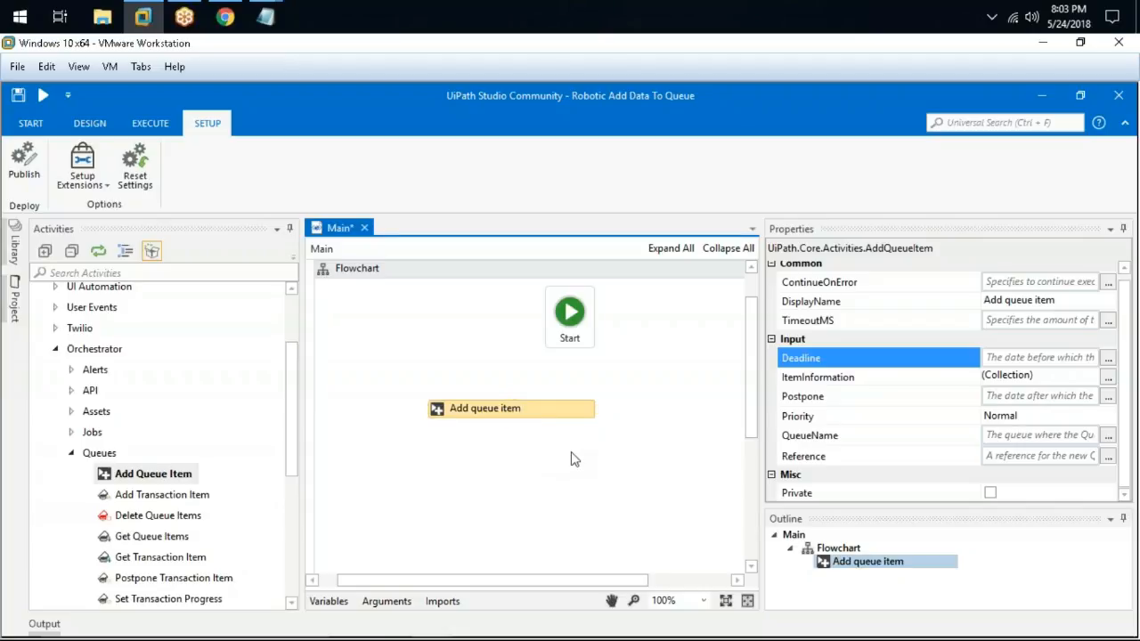
pyautogui.click(887, 401)
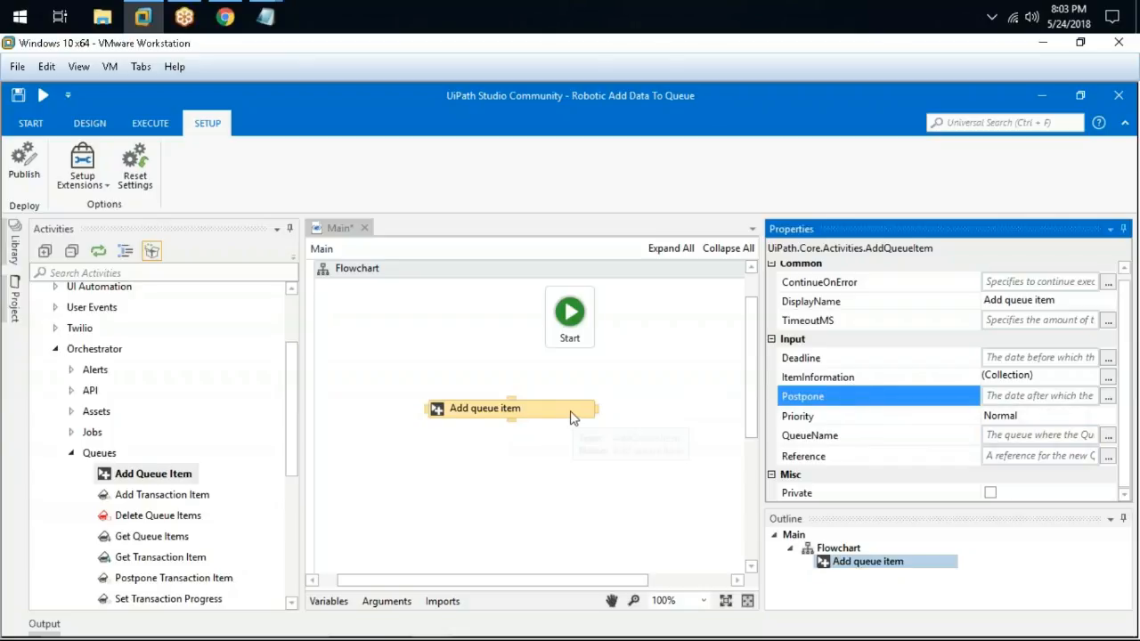
pyautogui.moveTo(551, 418)
pyautogui.mouseDown()
pyautogui.moveTo(481, 438)
pyautogui.moveTo(542, 418)
pyautogui.moveTo(529, 416)
pyautogui.mouseUp()
pyautogui.moveTo(570, 313); pyautogui.dragTo(477, 316)
pyautogui.click(595, 401)
pyautogui.click(539, 411)
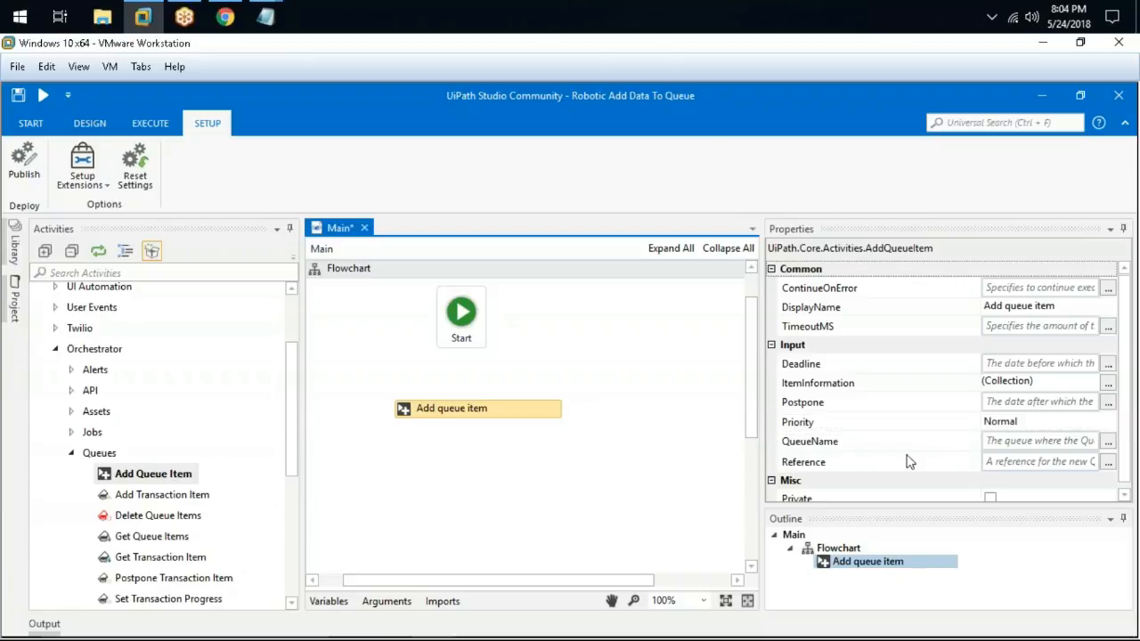
pyautogui.click(937, 447)
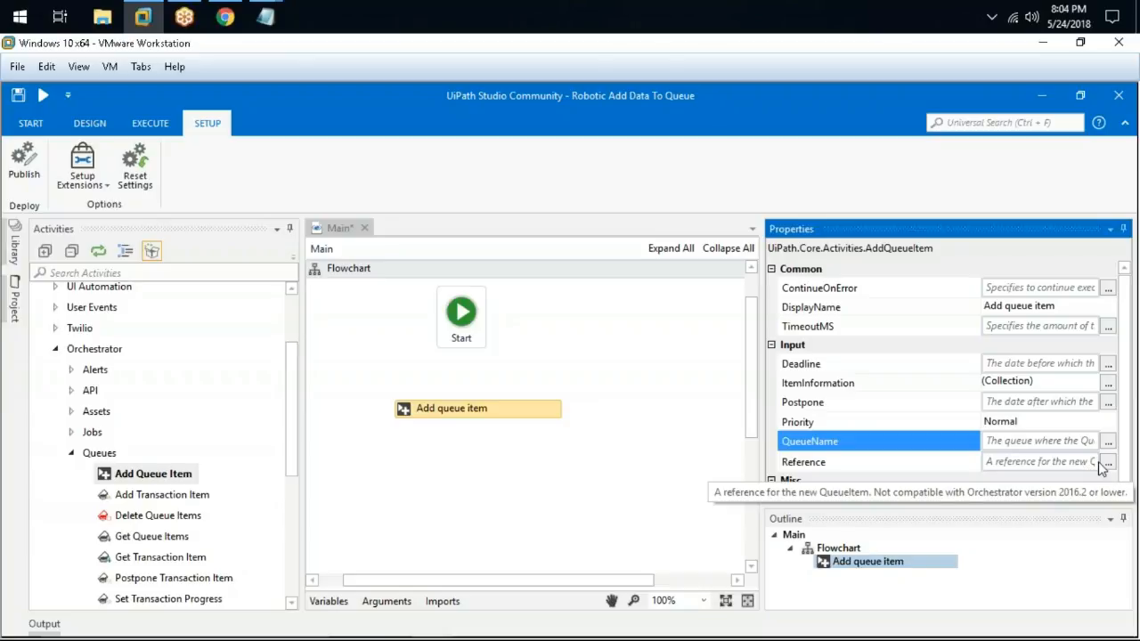
pyautogui.click(547, 460)
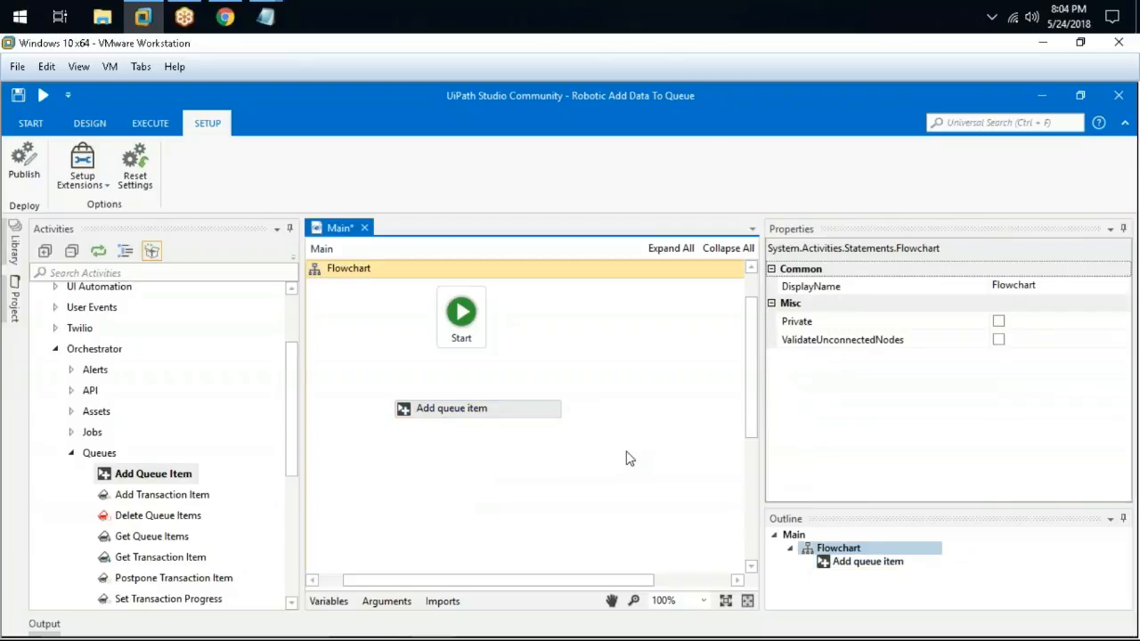
pyautogui.click(549, 418)
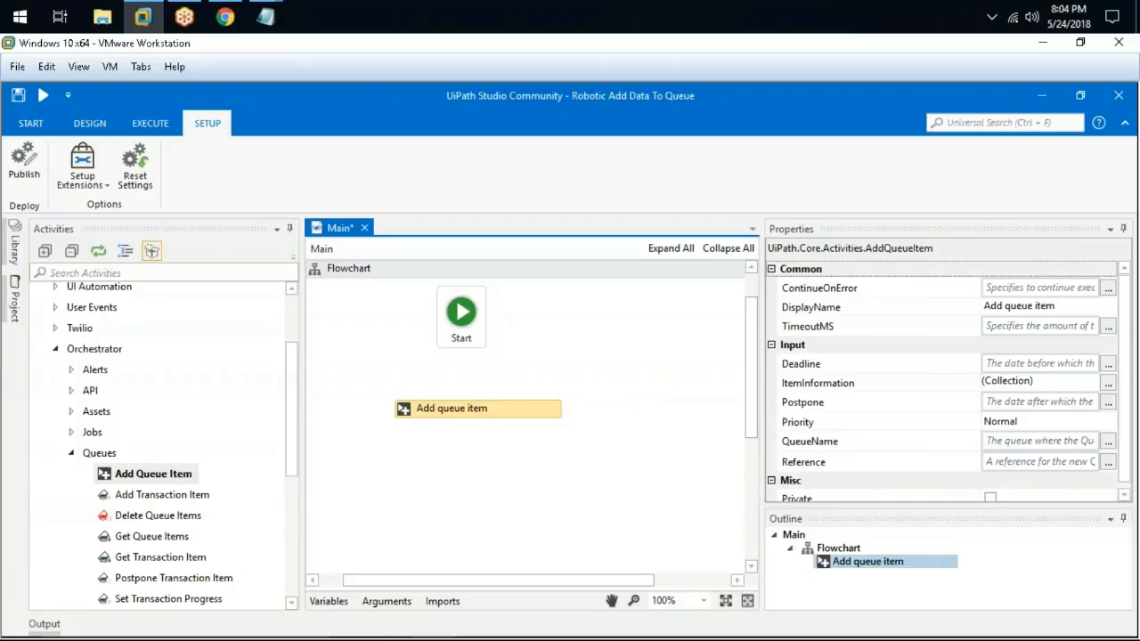
pyautogui.click(843, 454)
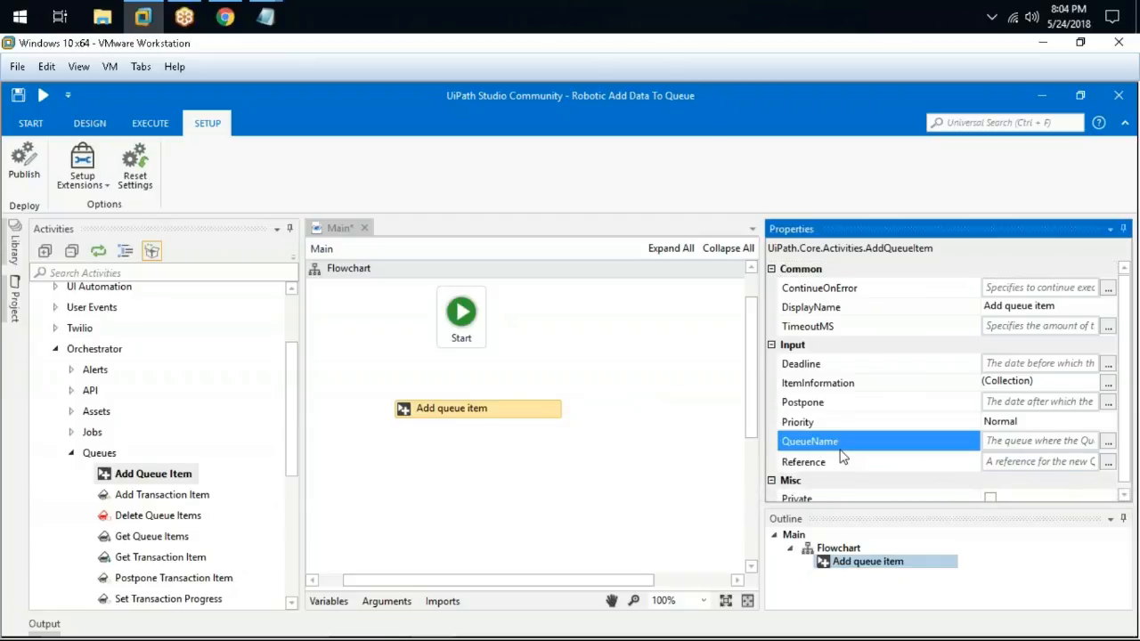
pyautogui.click(827, 406)
pyautogui.click(825, 368)
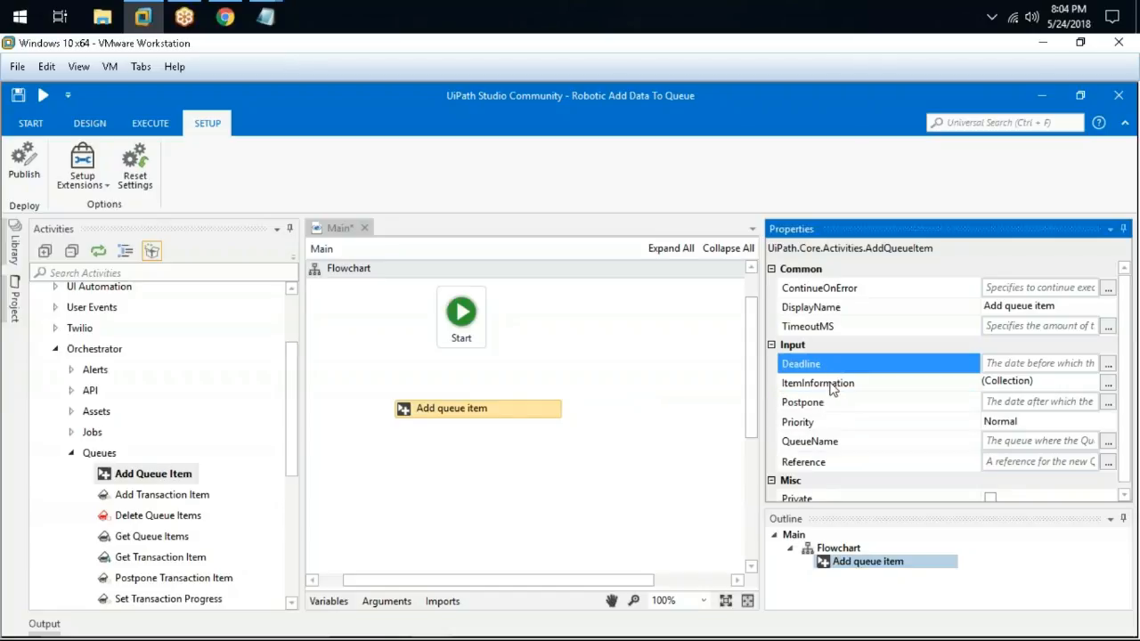
pyautogui.click(830, 389)
pyautogui.click(852, 426)
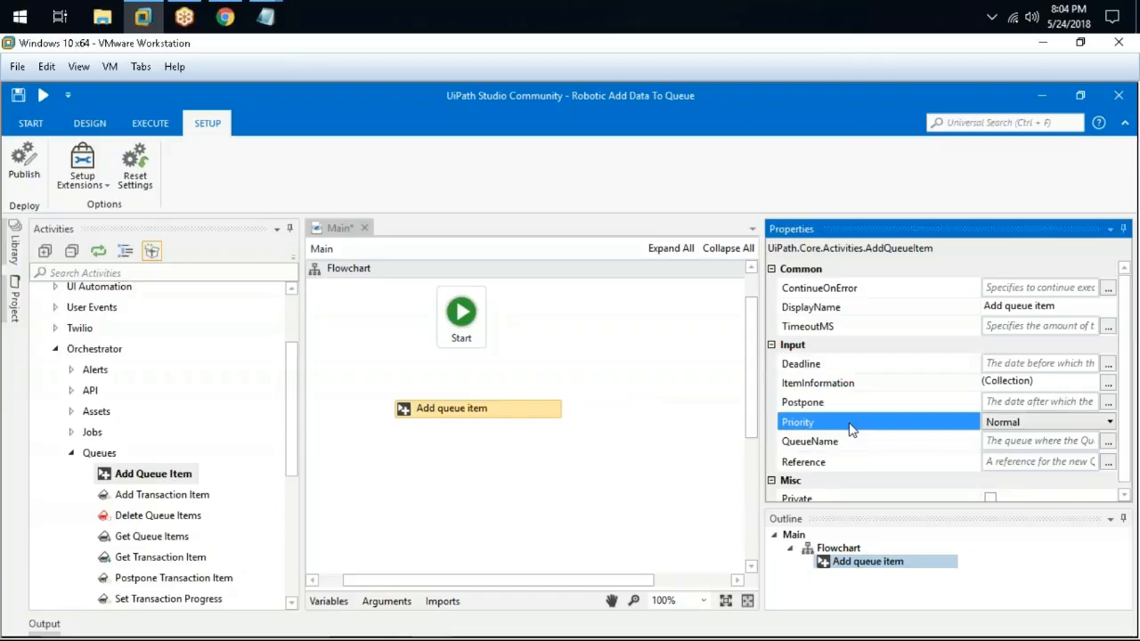
pyautogui.click(1068, 423)
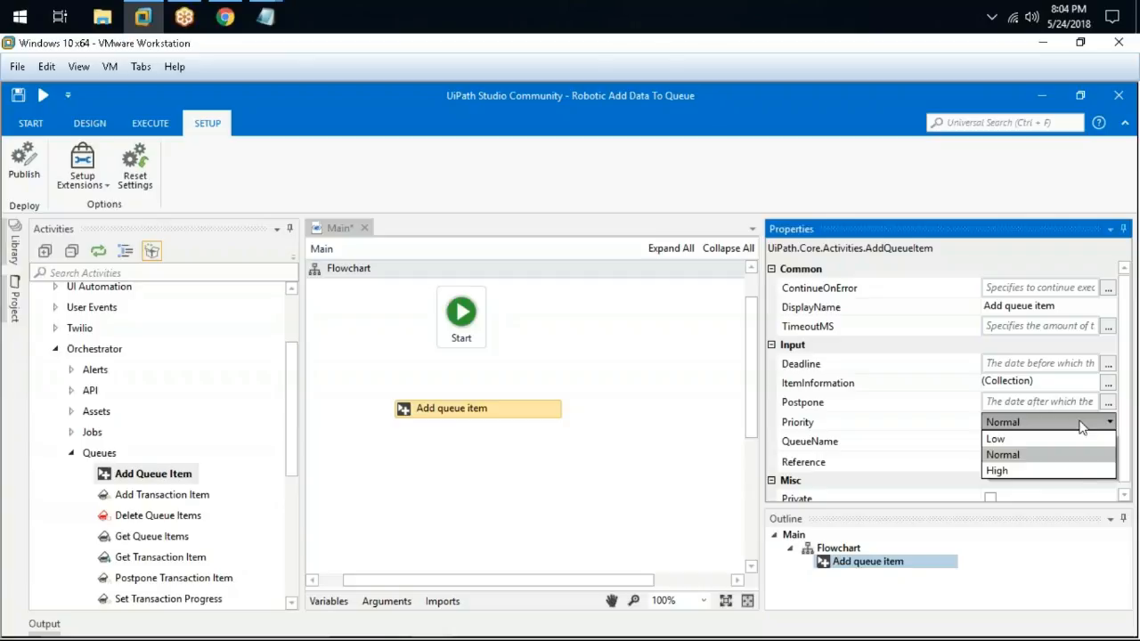
pyautogui.click(686, 410)
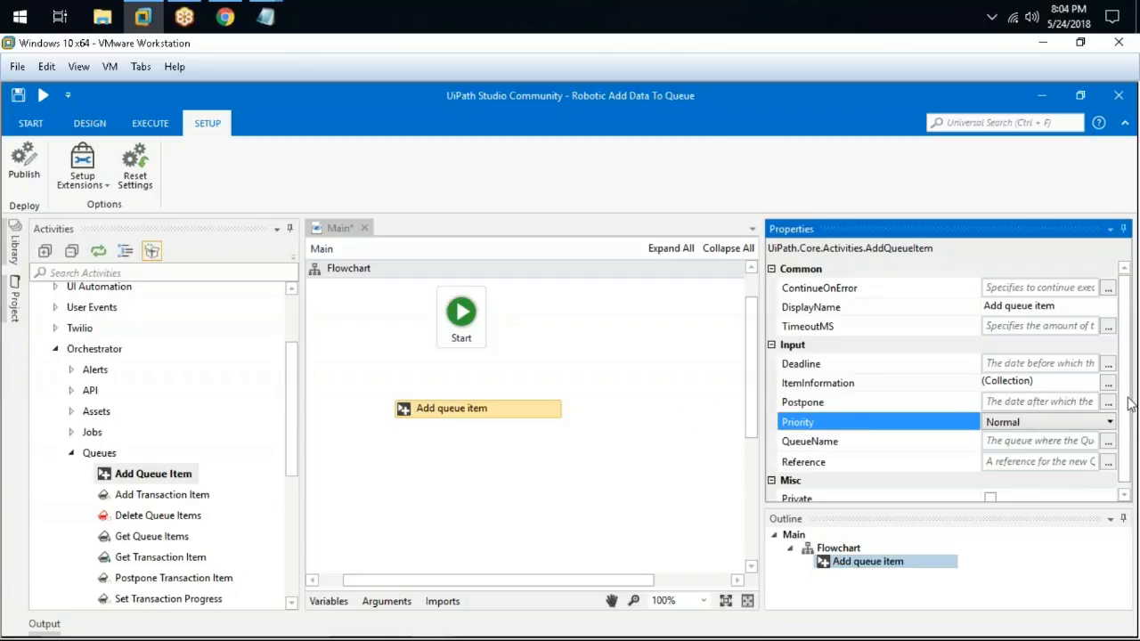
pyautogui.scroll(-1, 1129, 404)
pyautogui.click(859, 496)
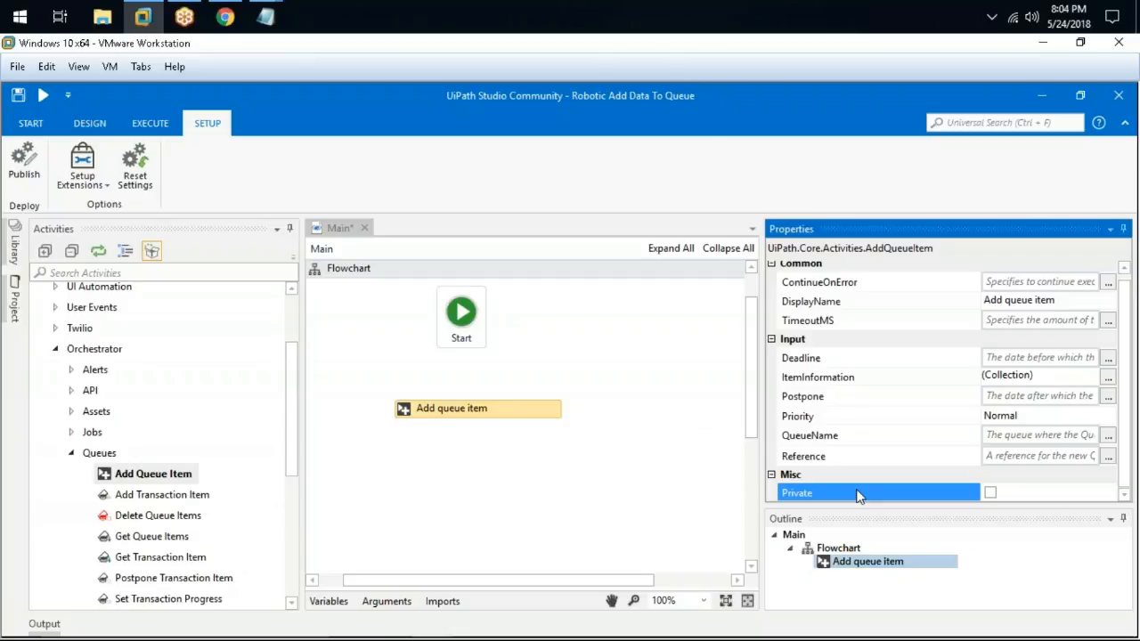
pyautogui.click(855, 381)
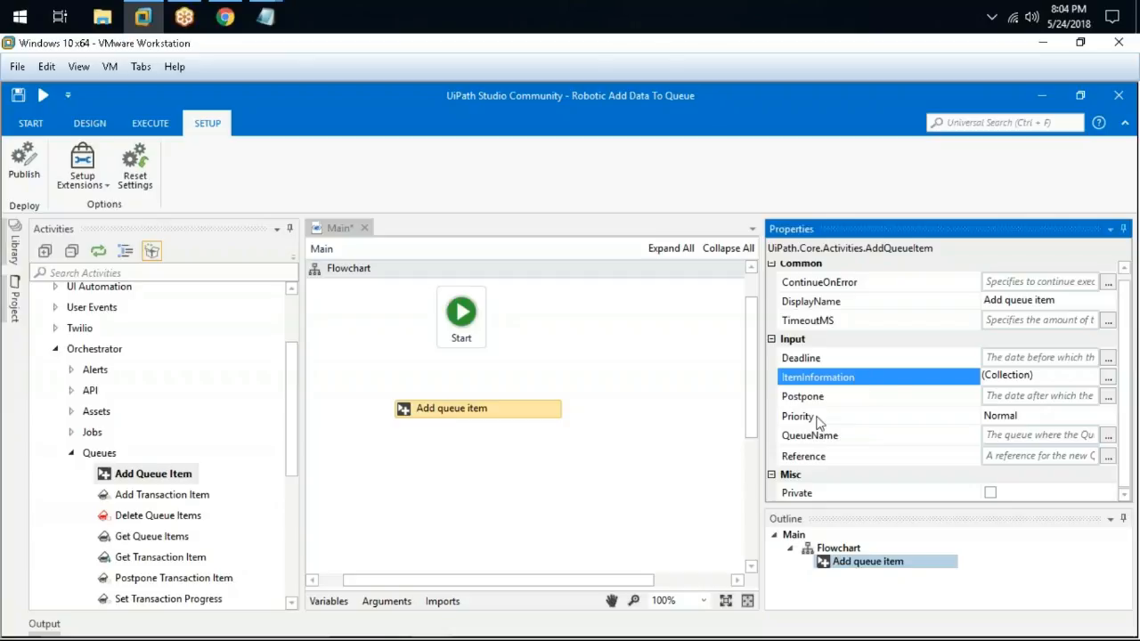
pyautogui.click(1108, 379)
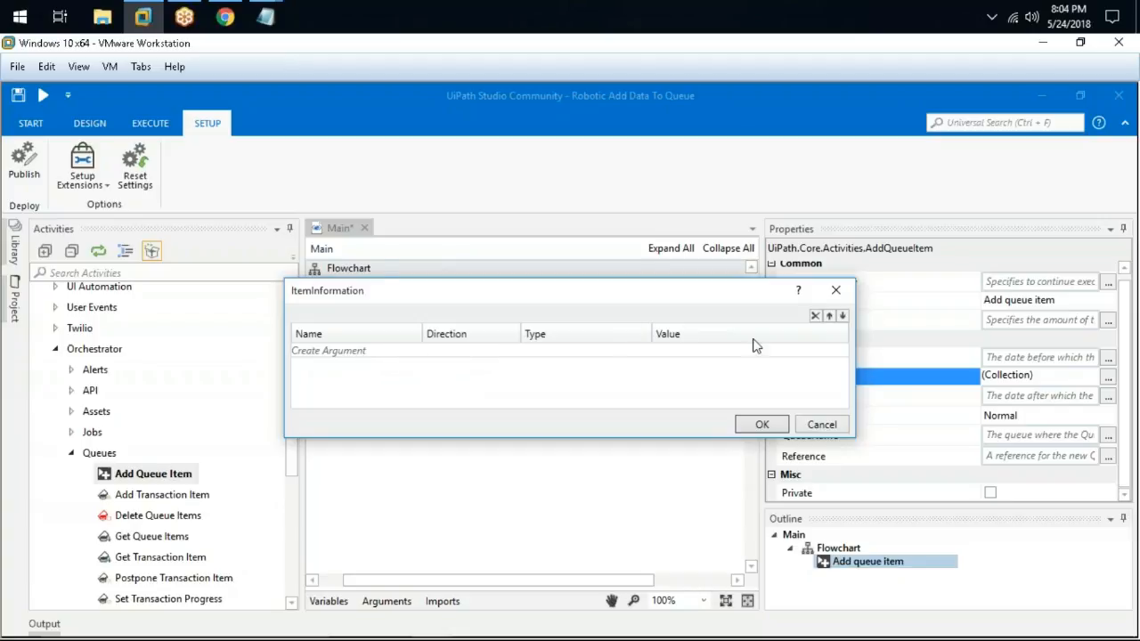
pyautogui.click(369, 352)
pyautogui.click(708, 357)
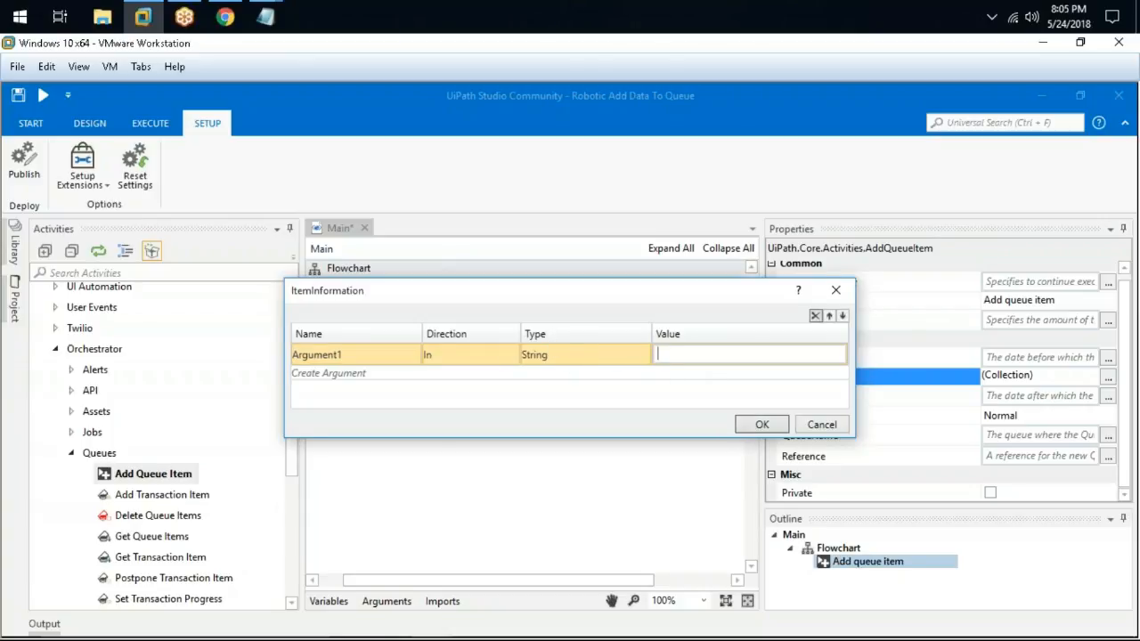
pyautogui.click(821, 425)
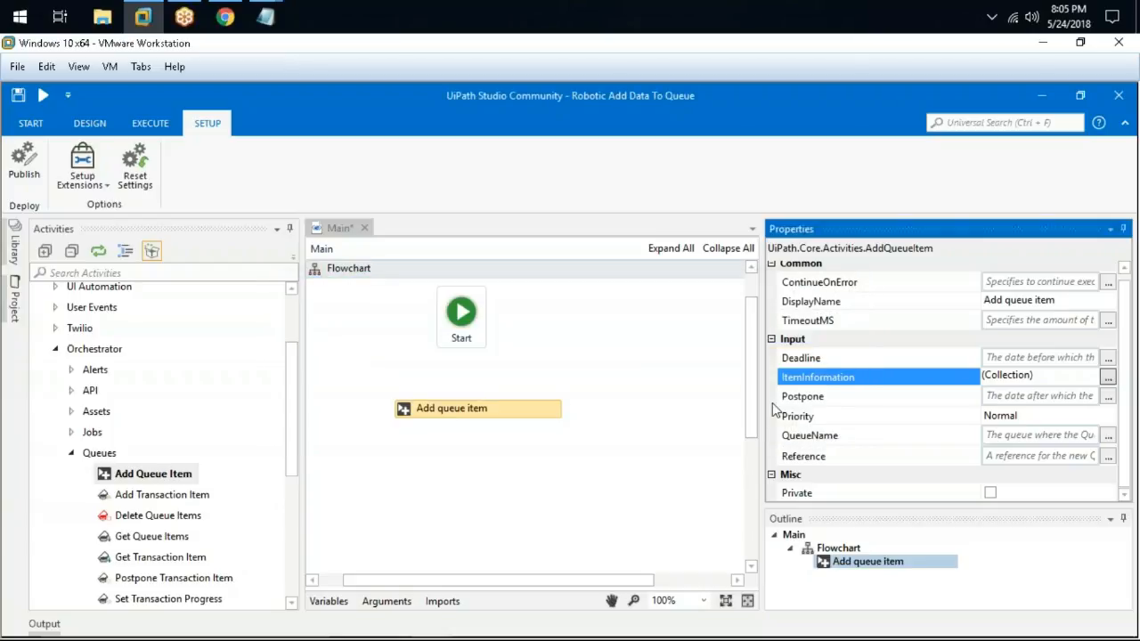
# Show the Arguments panel and narrow its Name and Argument type columns
pyautogui.click(386, 602)
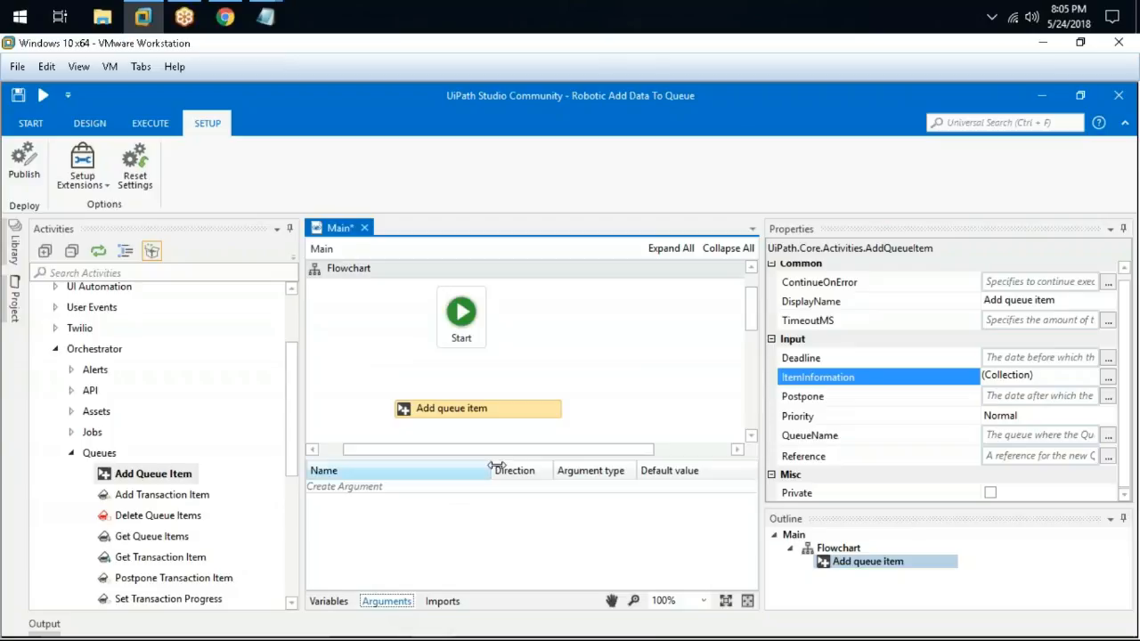
pyautogui.moveTo(488, 468); pyautogui.dragTo(411, 468)
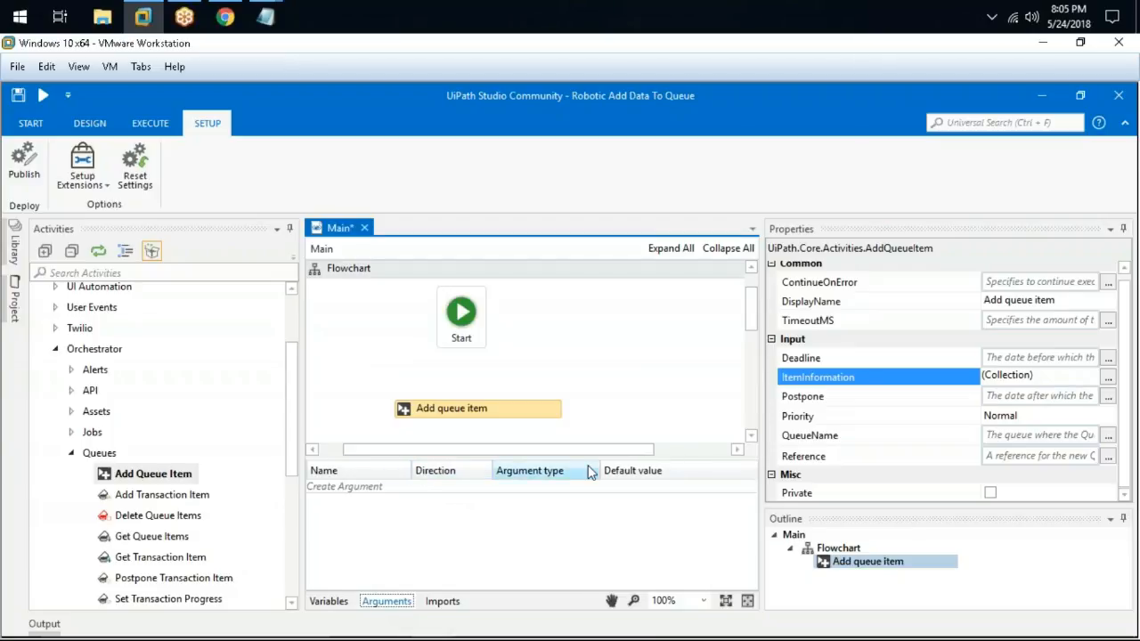
pyautogui.moveTo(598, 471); pyautogui.dragTo(593, 471)
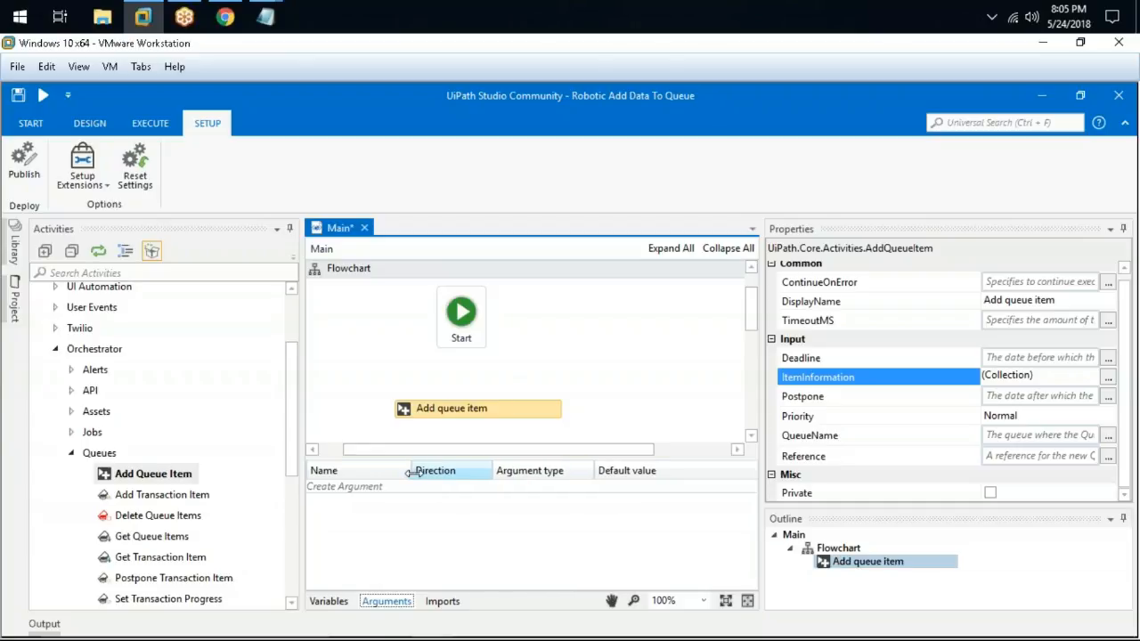
# Create a variable named Name with a quoted person's name as its default value
pyautogui.click(344, 601)
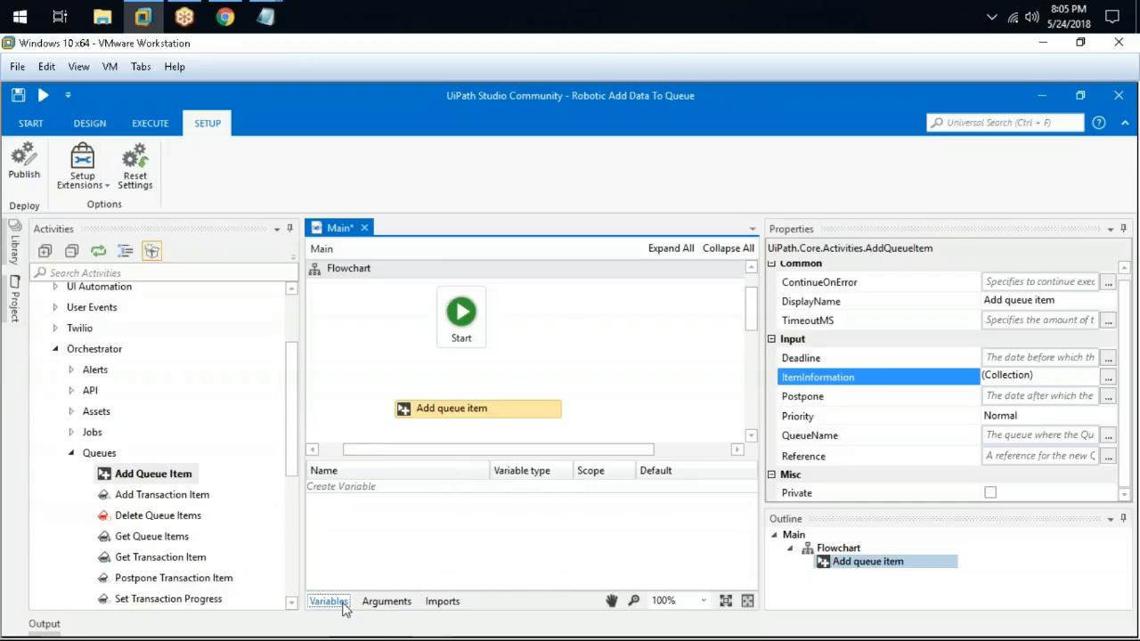
pyautogui.click(368, 486)
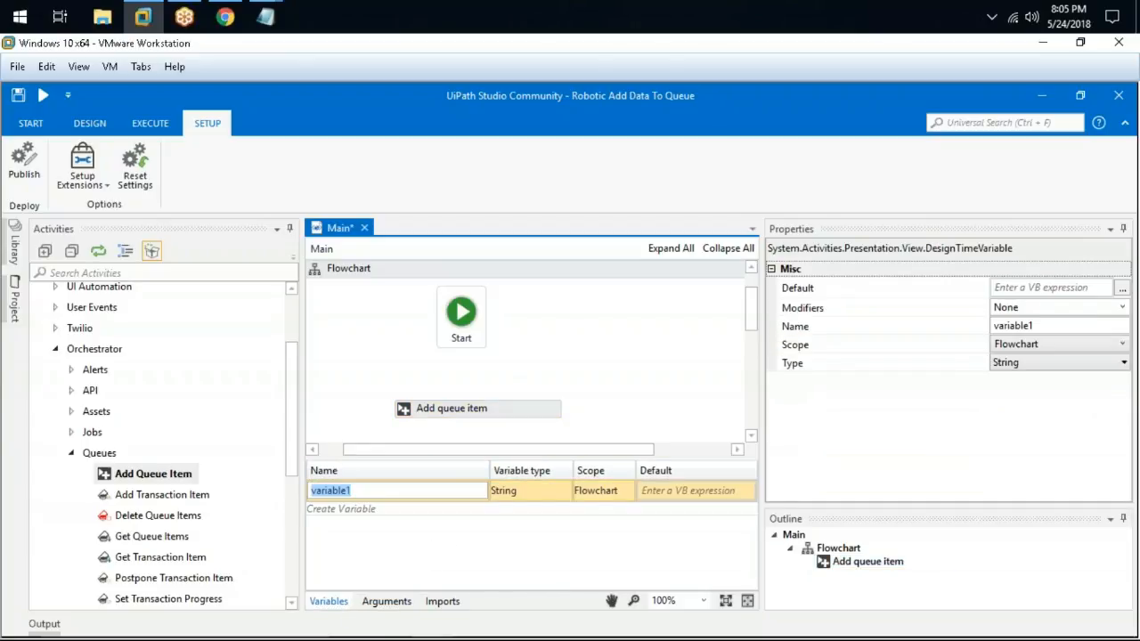
pyautogui.write('Name')
pyautogui.press('BackSpace')
pyautogui.press('BackSpace')
pyautogui.press('BackSpace')
pyautogui.press('BackSpace')
pyautogui.write('Name')
pyautogui.press('Tab')
pyautogui.press('Tab')
pyautogui.press('Tab')
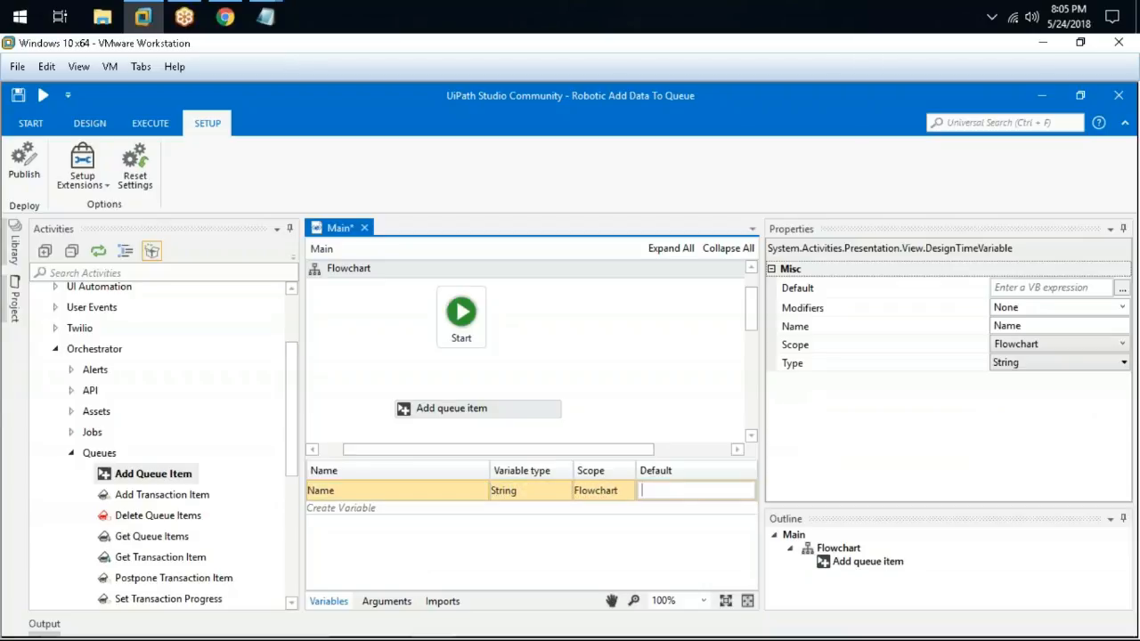
pyautogui.write('"Davender')
pyautogui.click(368, 495)
# Add a new workflow argument, argument1, in the Arguments panel
pyautogui.click(384, 570)
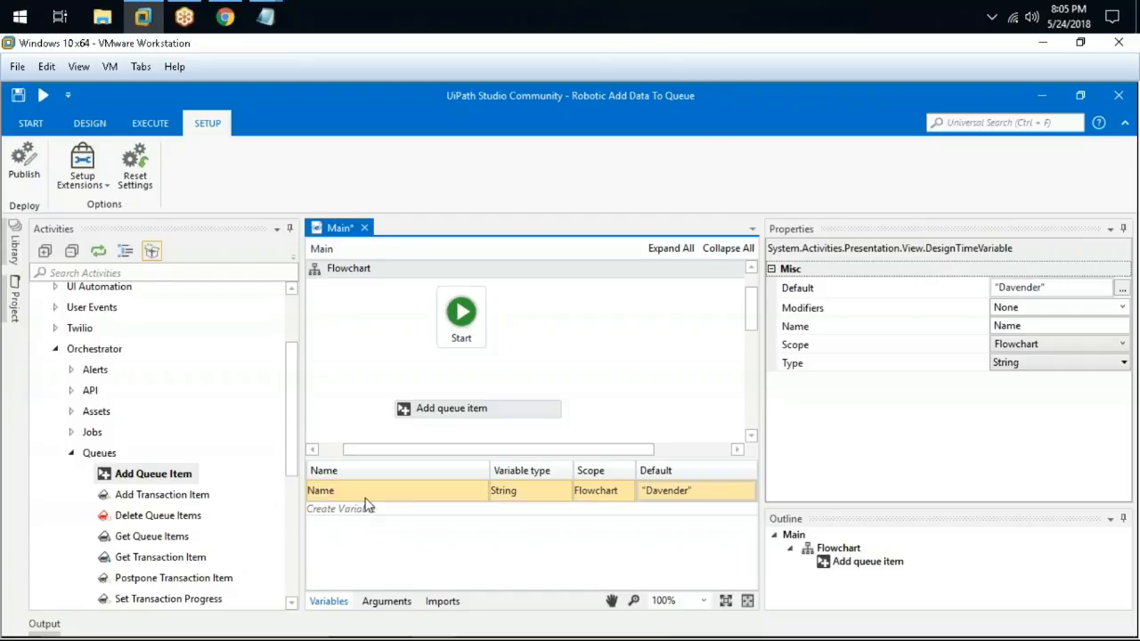
pyautogui.click(386, 601)
pyautogui.click(362, 491)
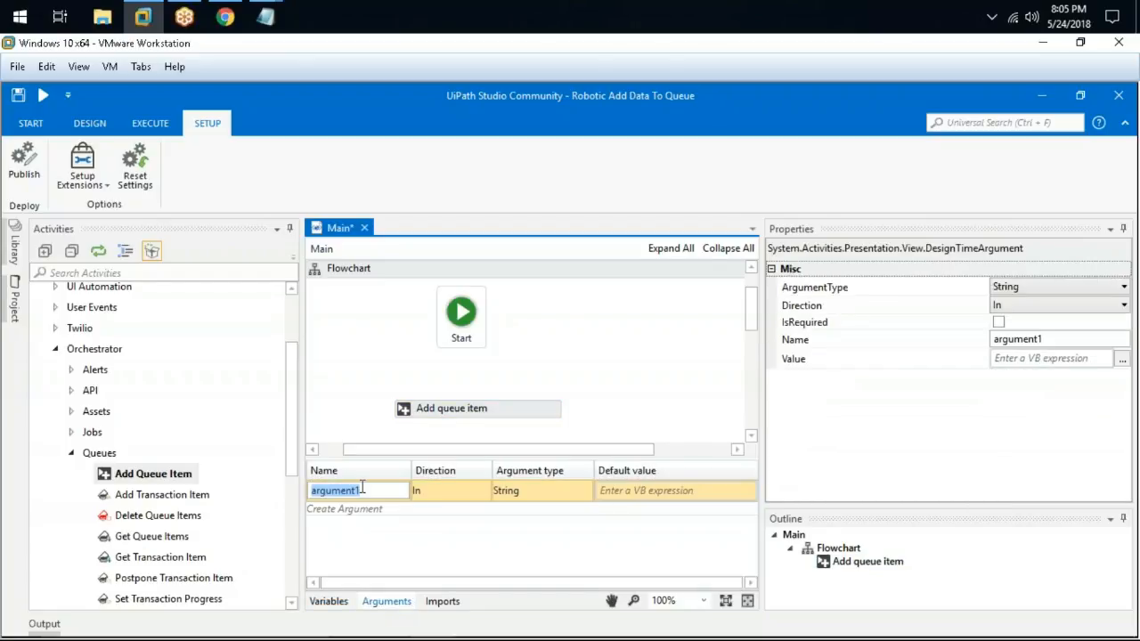
# Rename argument1 to NameValue, keep direction In, and give it an empty-string "" default value
pyautogui.write('NameValue')
pyautogui.press('Tab')
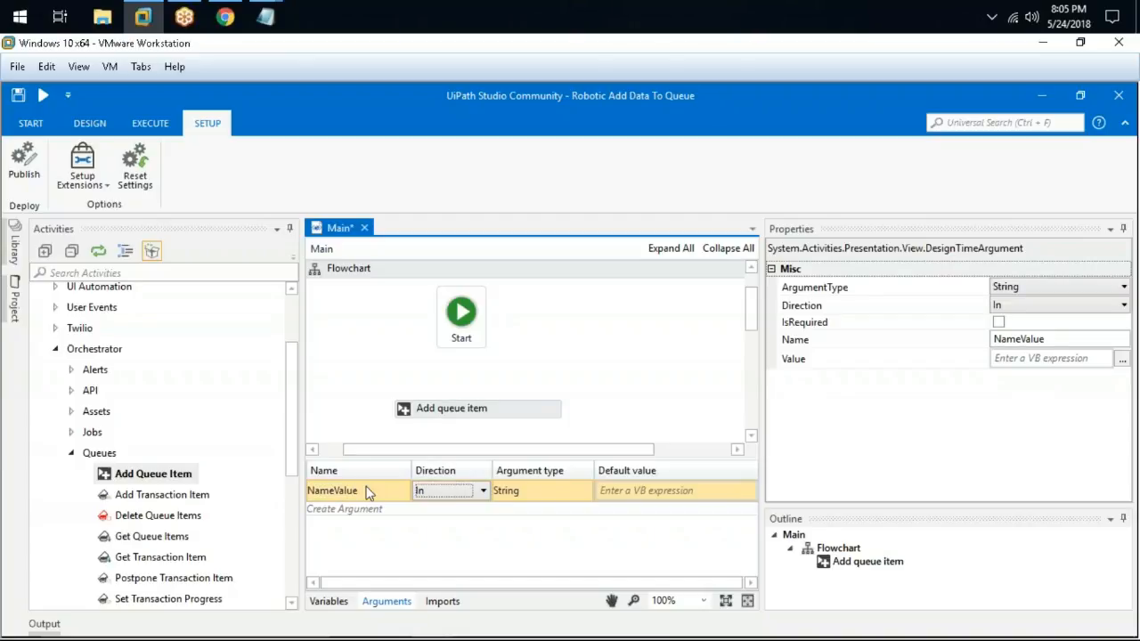
pyautogui.click(461, 492)
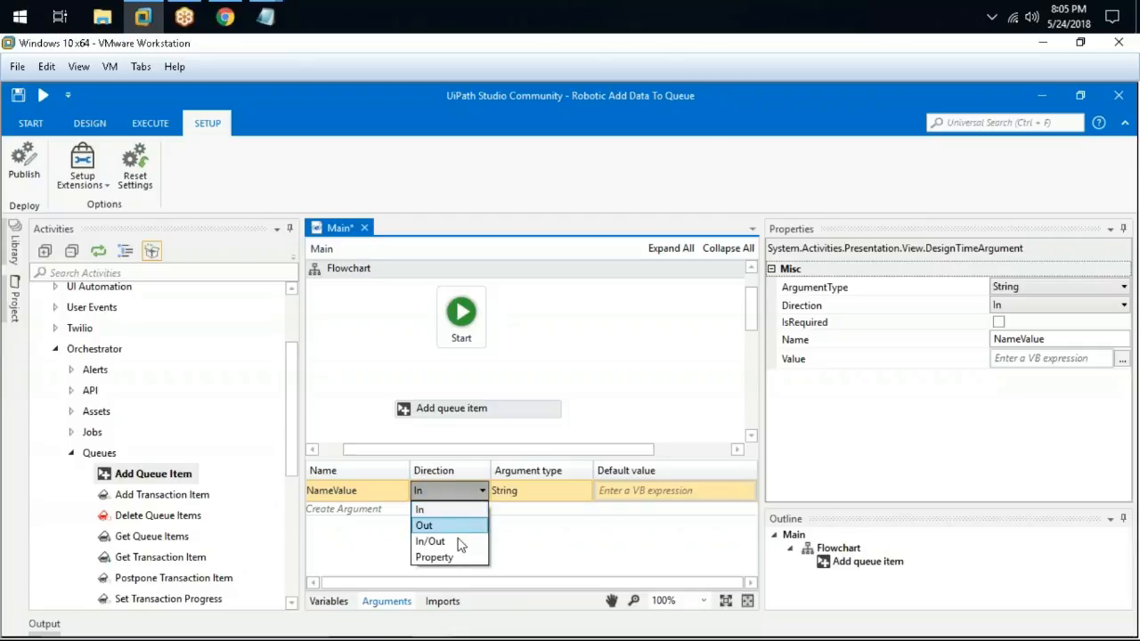
pyautogui.press('Escape')
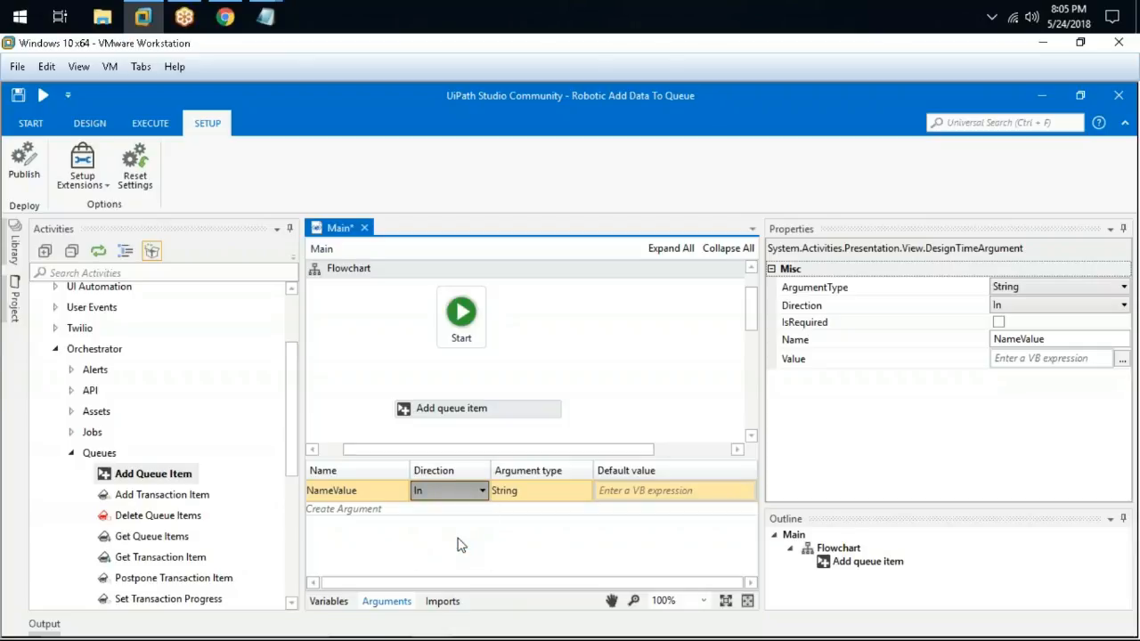
pyautogui.click(431, 496)
pyautogui.click(598, 497)
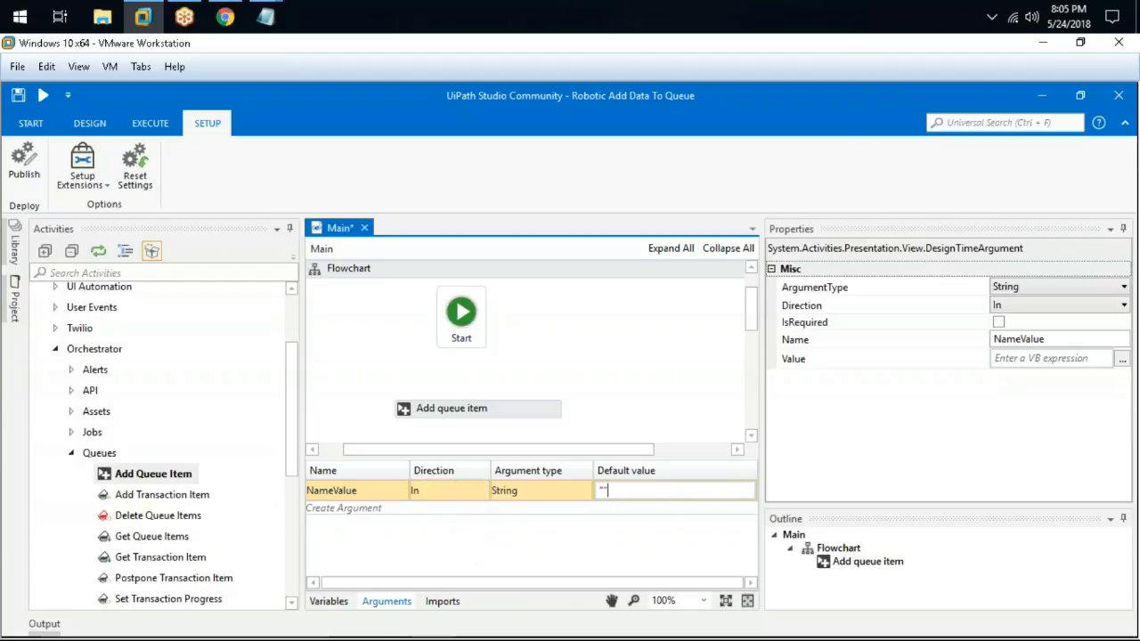
pyautogui.write('""')
pyautogui.click(334, 606)
pyautogui.click(614, 401)
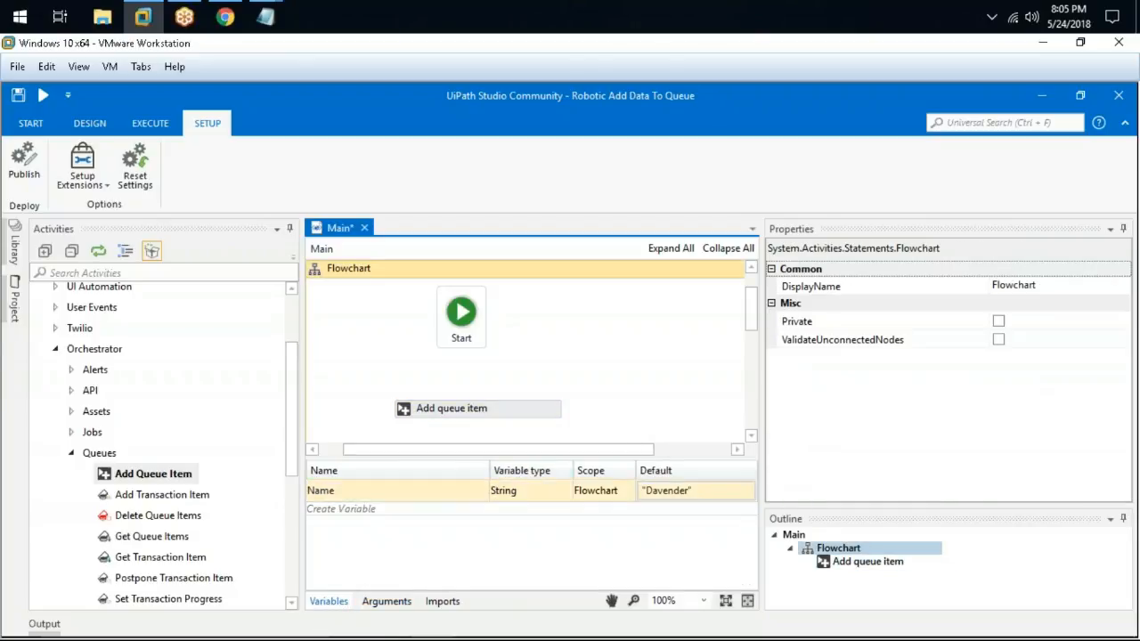
# Inspect the Add queue item's ItemInformation fields, adding a trial field, then close without keeping it
pyautogui.click(521, 407)
pyautogui.click(1108, 382)
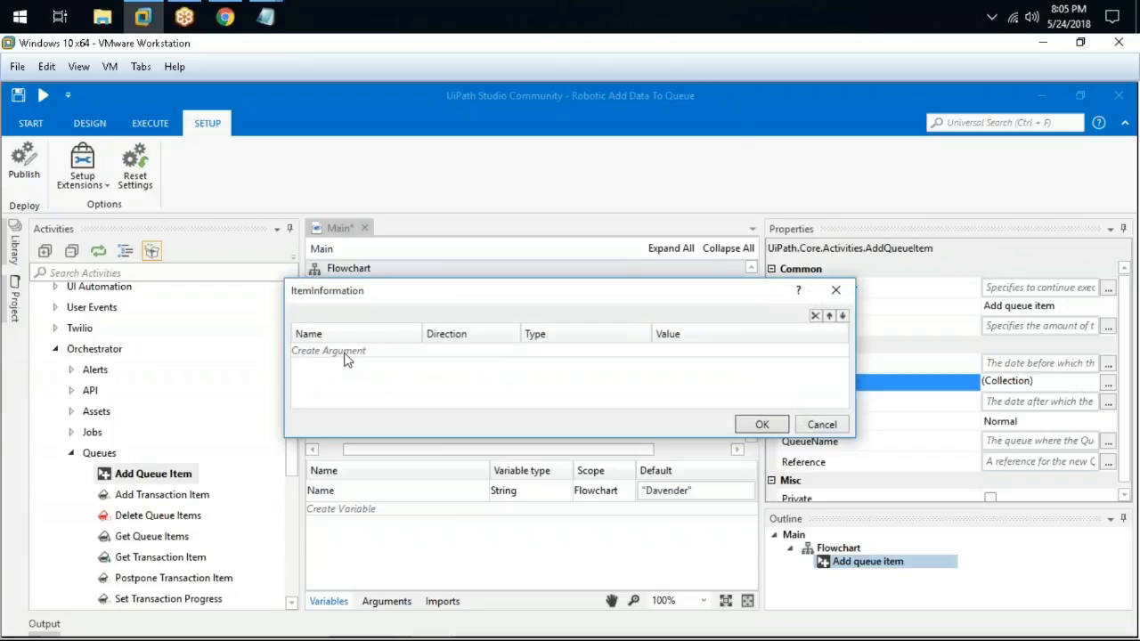
pyautogui.click(347, 356)
pyautogui.click(394, 352)
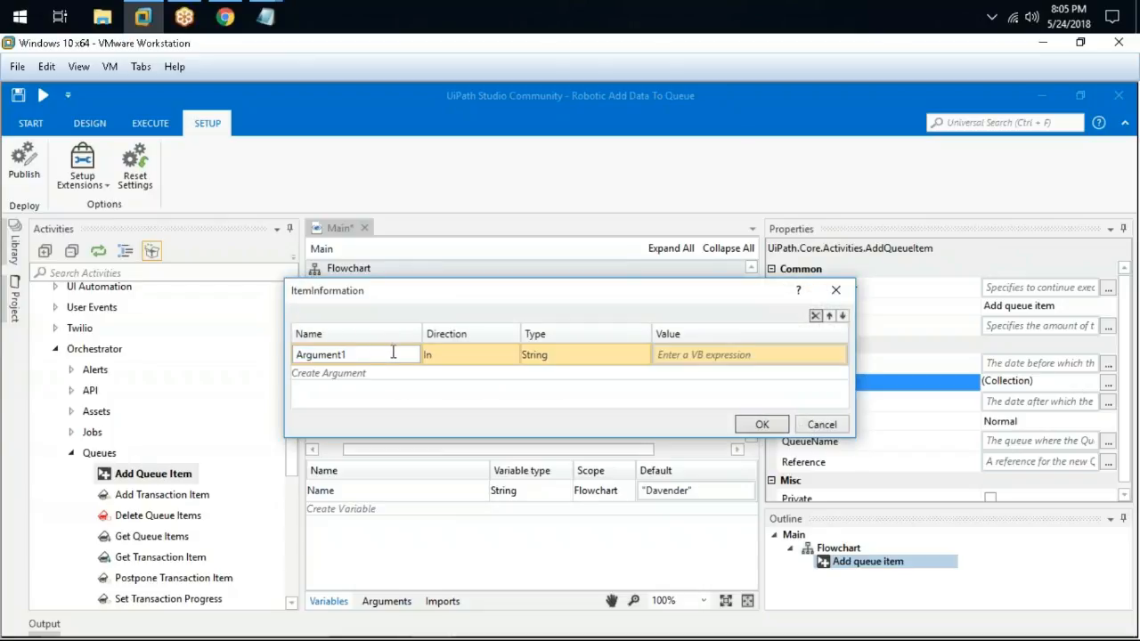
pyautogui.click(835, 290)
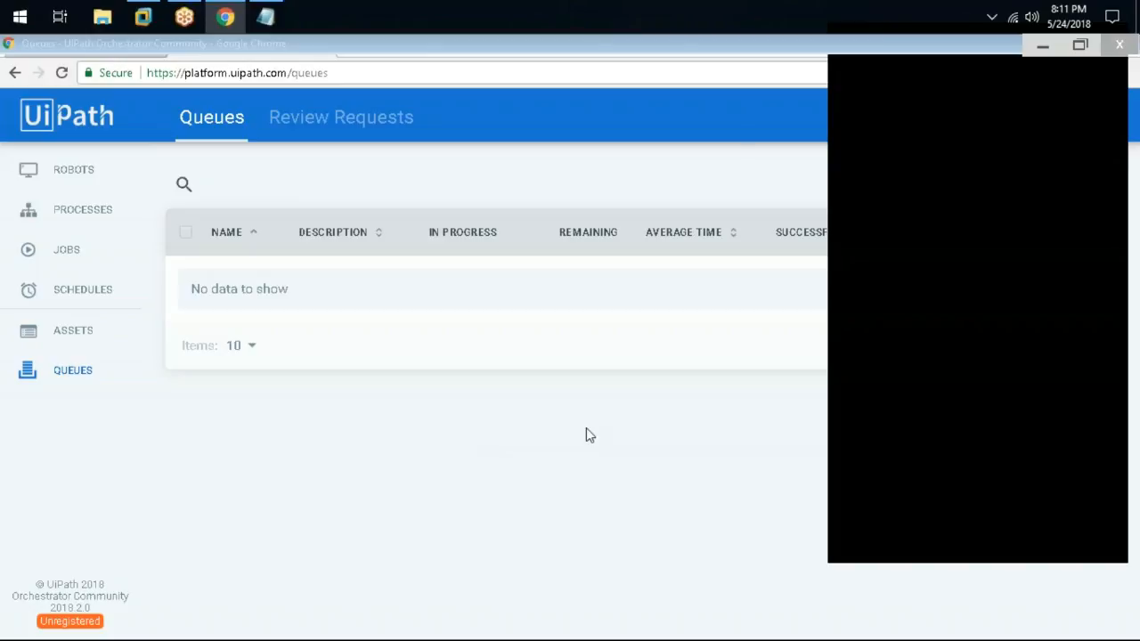
# In the Notepad queue notes, append 'item (transactions items)' to step 3
pyautogui.click(265, 17)
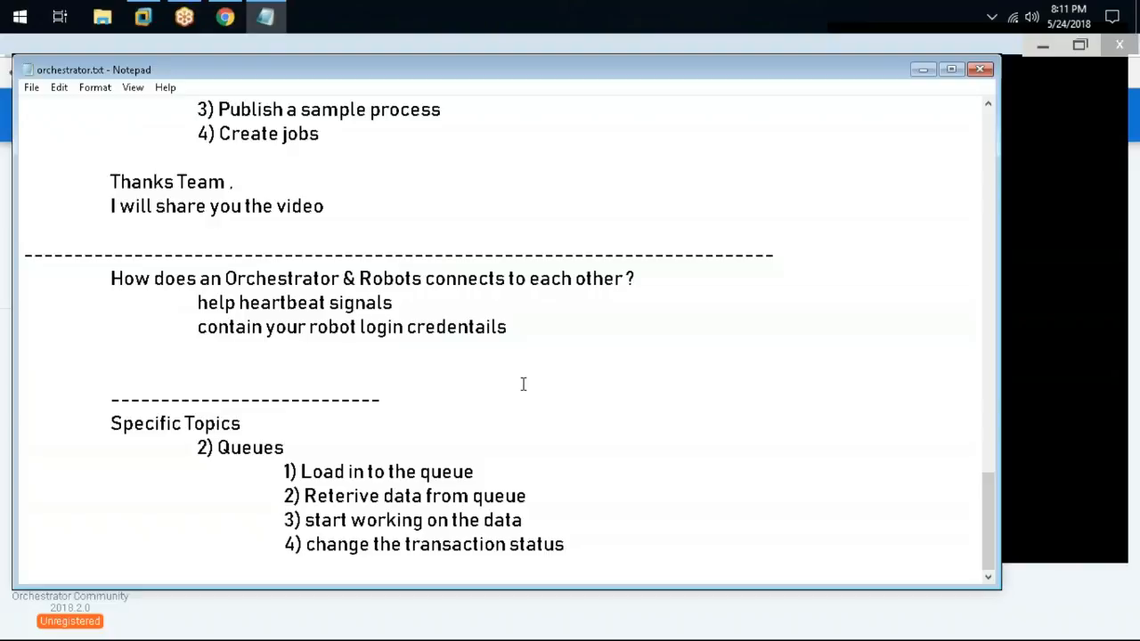
pyautogui.click(302, 472)
pyautogui.moveTo(302, 471); pyautogui.dragTo(495, 470)
pyautogui.moveTo(306, 495); pyautogui.dragTo(546, 493)
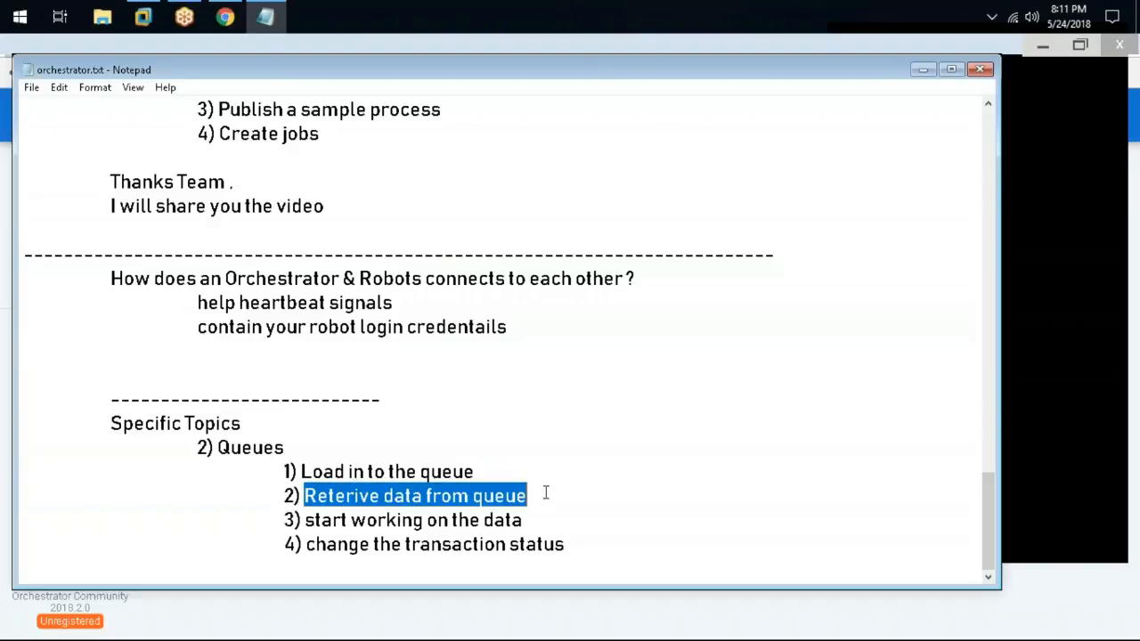
pyautogui.click(537, 511)
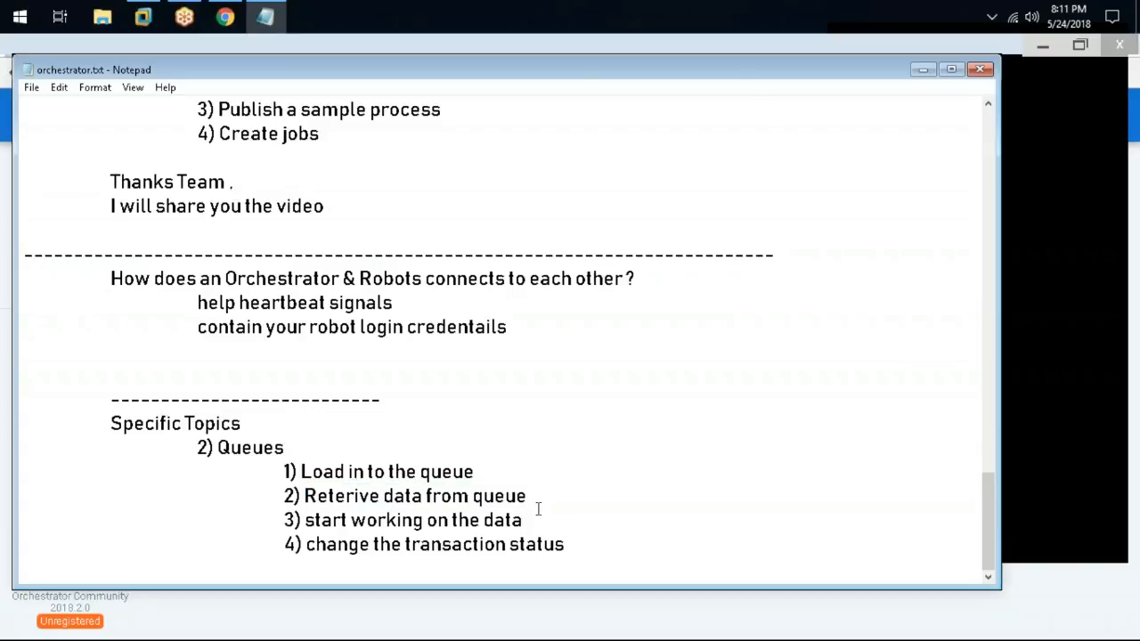
pyautogui.write('itesm')
pyautogui.press('BackSpace')
pyautogui.press('BackSpace')
pyautogui.write('m (transactions ')
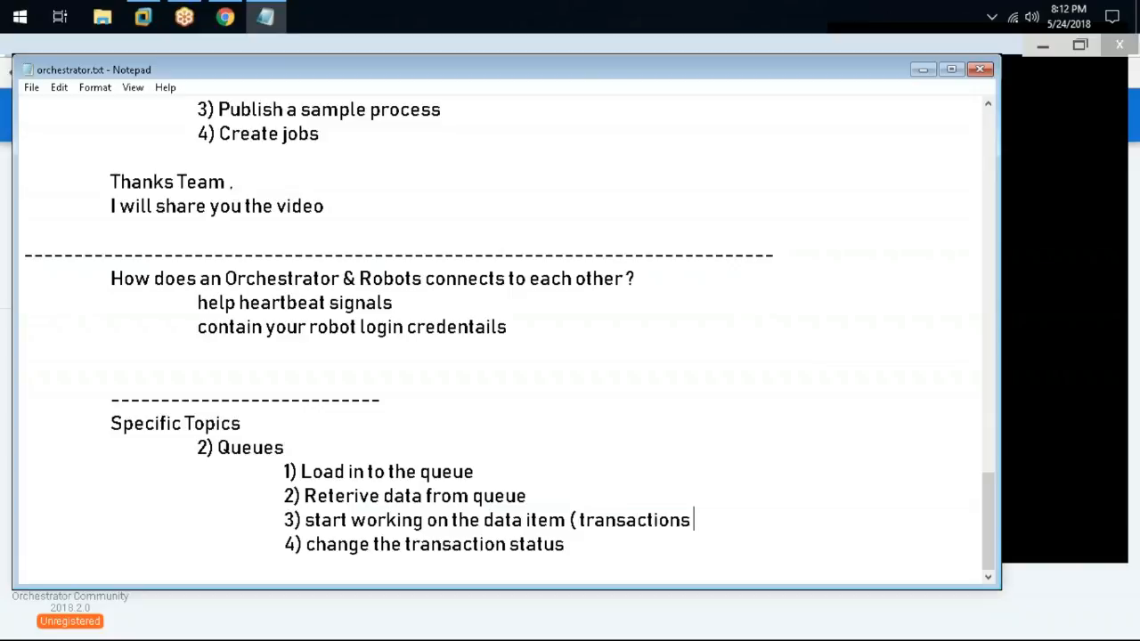
pyautogui.write('itesm')
pyautogui.press('BackSpace')
pyautogui.press('BackSpace')
pyautogui.write('ms)')
# Insert an indented line '0) Create a Queue in orchestrator' above step 1
pyautogui.click(300, 470)
pyautogui.press('Left')
pyautogui.press('Return')
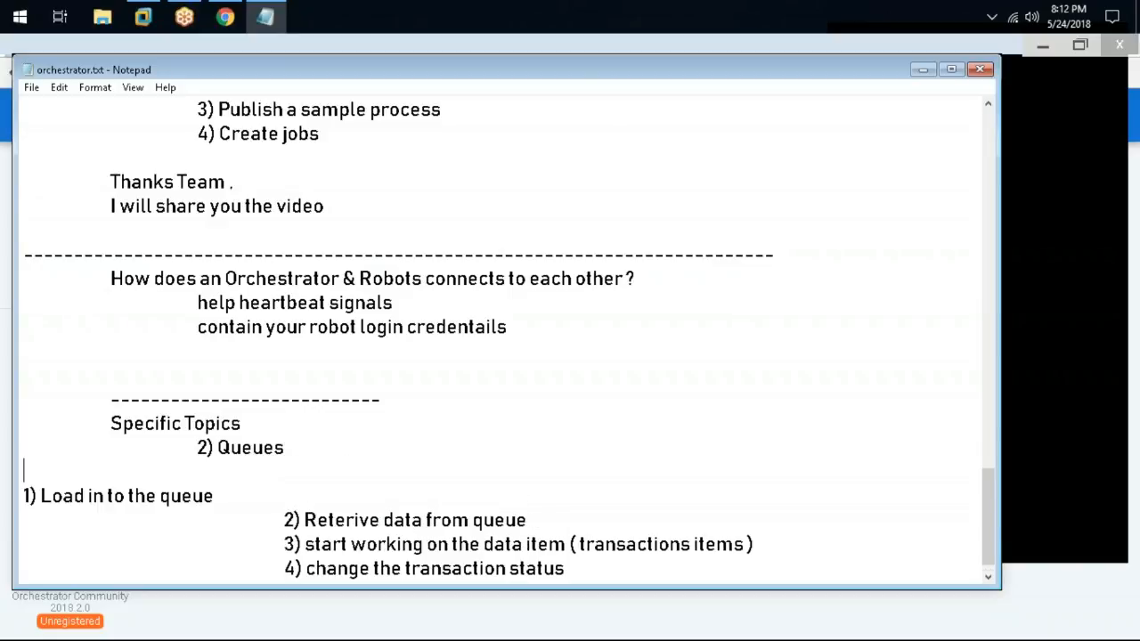
pyautogui.press('Tab')
pyautogui.press('Tab')
pyautogui.press('Tab')
pyautogui.write('0) Create a Queue')
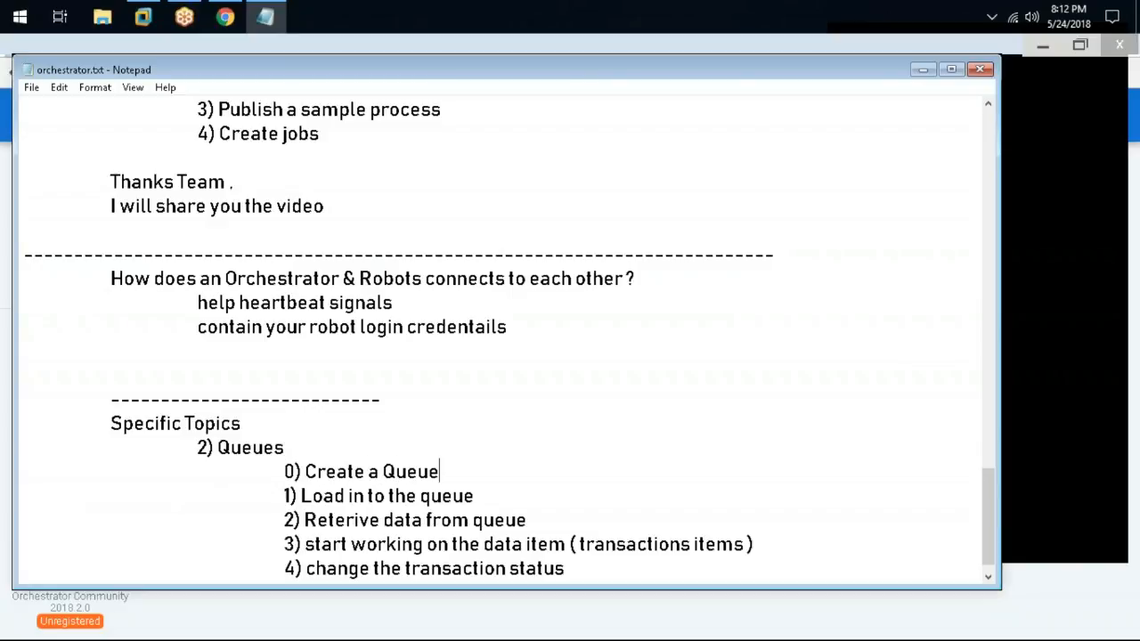
pyautogui.write(' in orchestr')
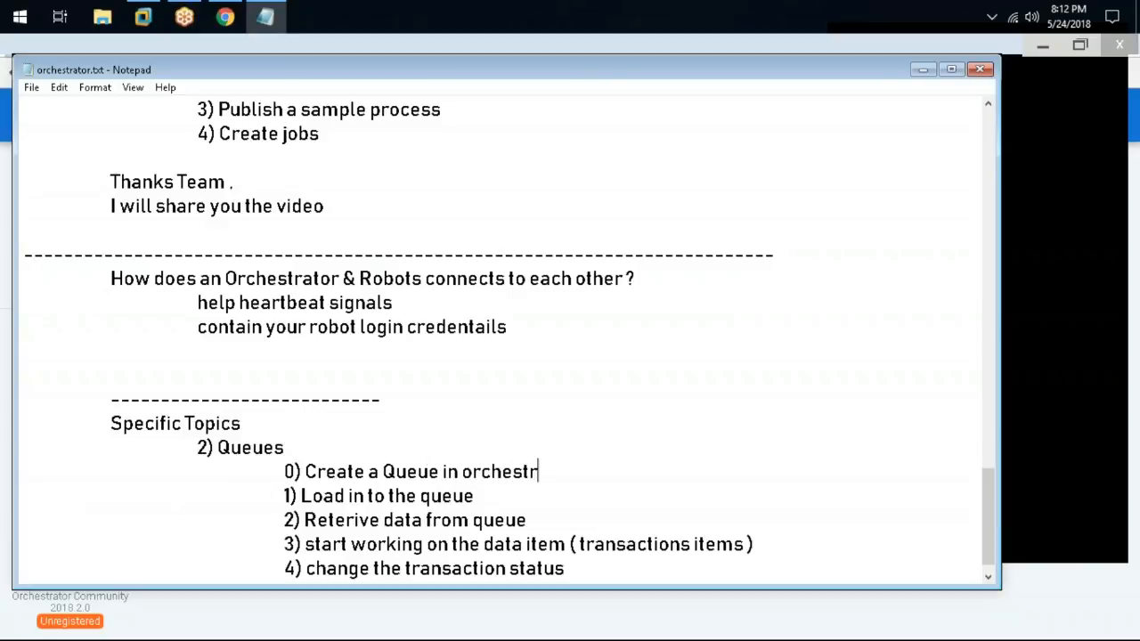
pyautogui.write('ator')
pyautogui.scroll(-1, 363, 458)
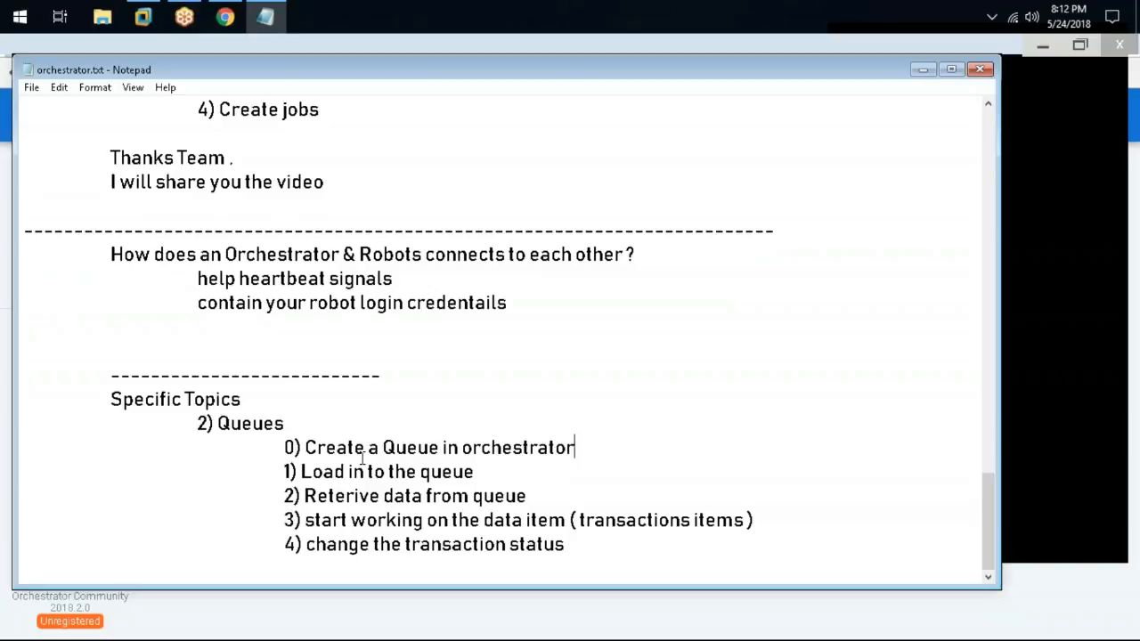
# Extend step 1 by adding 'data' and ending it with 'with the help of the studio'
pyautogui.moveTo(300, 469); pyautogui.dragTo(378, 468)
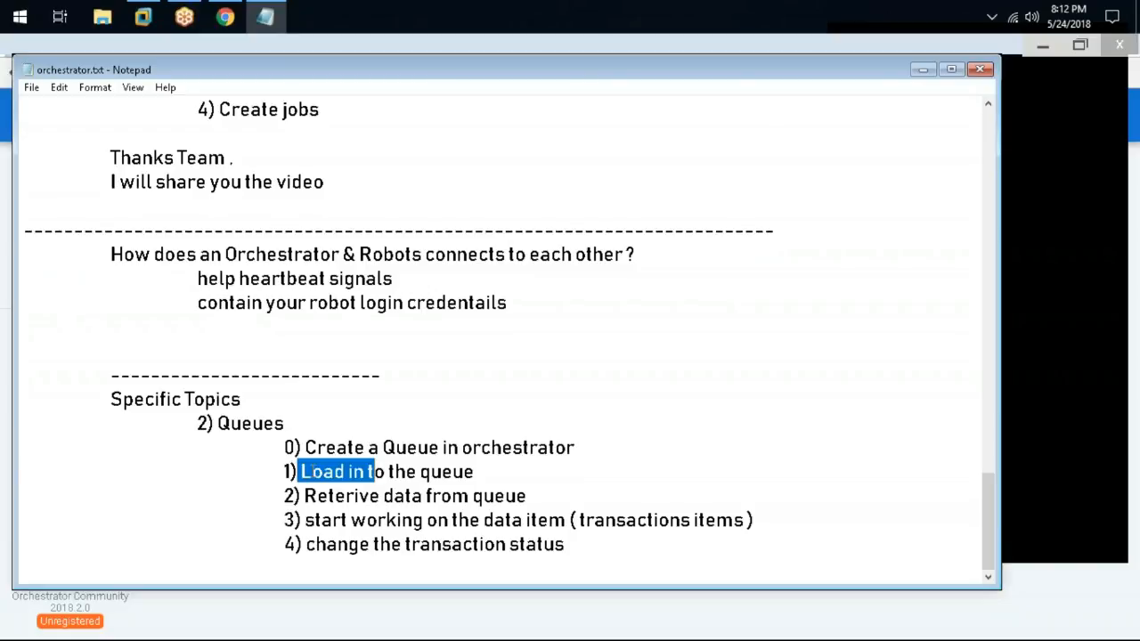
pyautogui.click(352, 472)
pyautogui.write('data')
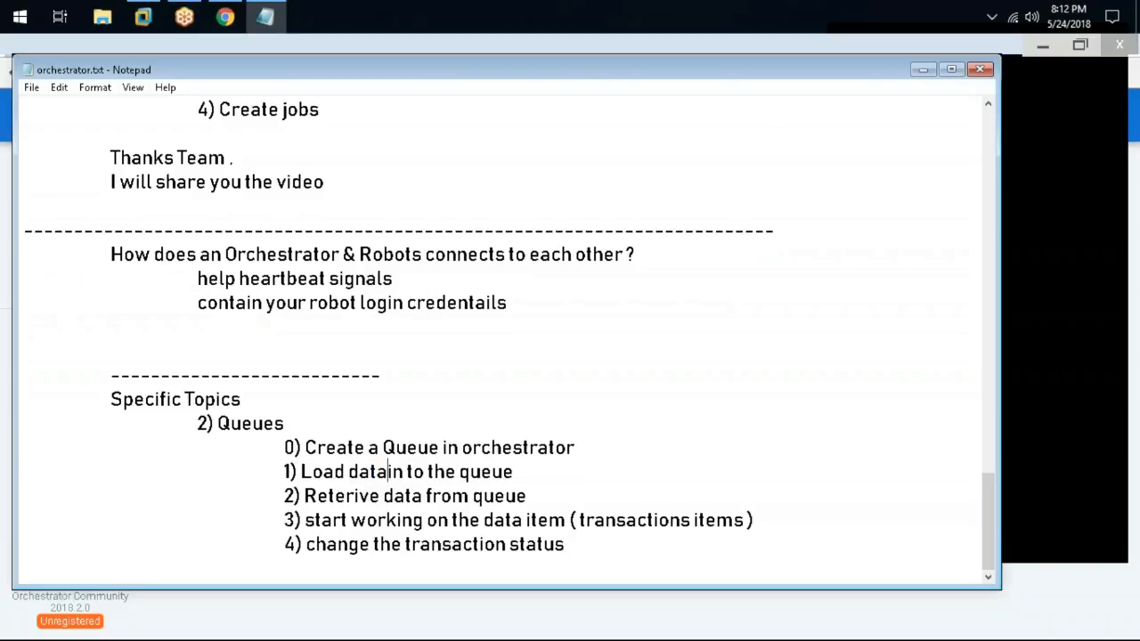
pyautogui.click(588, 484)
pyautogui.click(580, 466)
pyautogui.write('with the h')
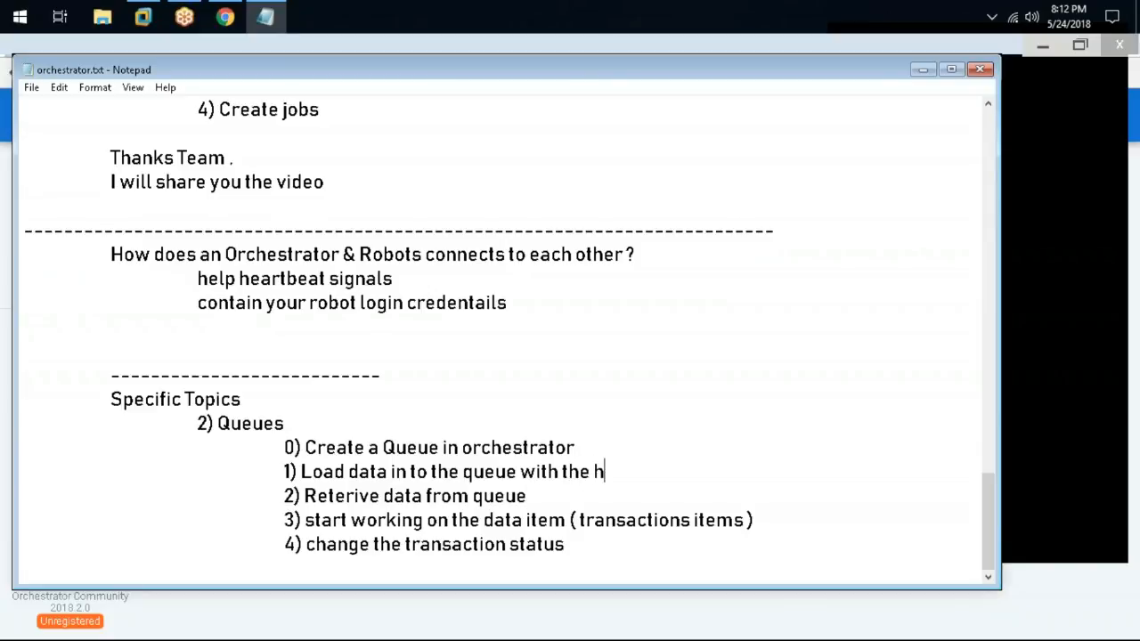
pyautogui.write('elp of the sut')
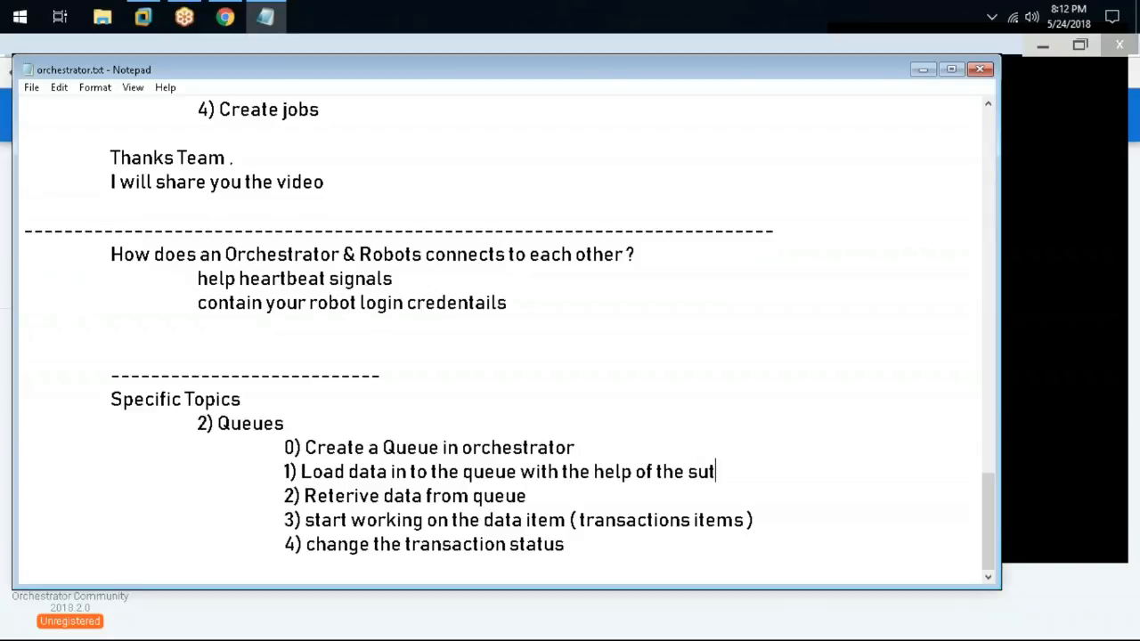
pyautogui.press('BackSpace')
pyautogui.press('BackSpace')
pyautogui.write('tudio')
pyautogui.press('BackSpace')
pyautogui.press('BackSpace')
pyautogui.write('udio')
pyautogui.moveTo(742, 471); pyautogui.dragTo(318, 495)
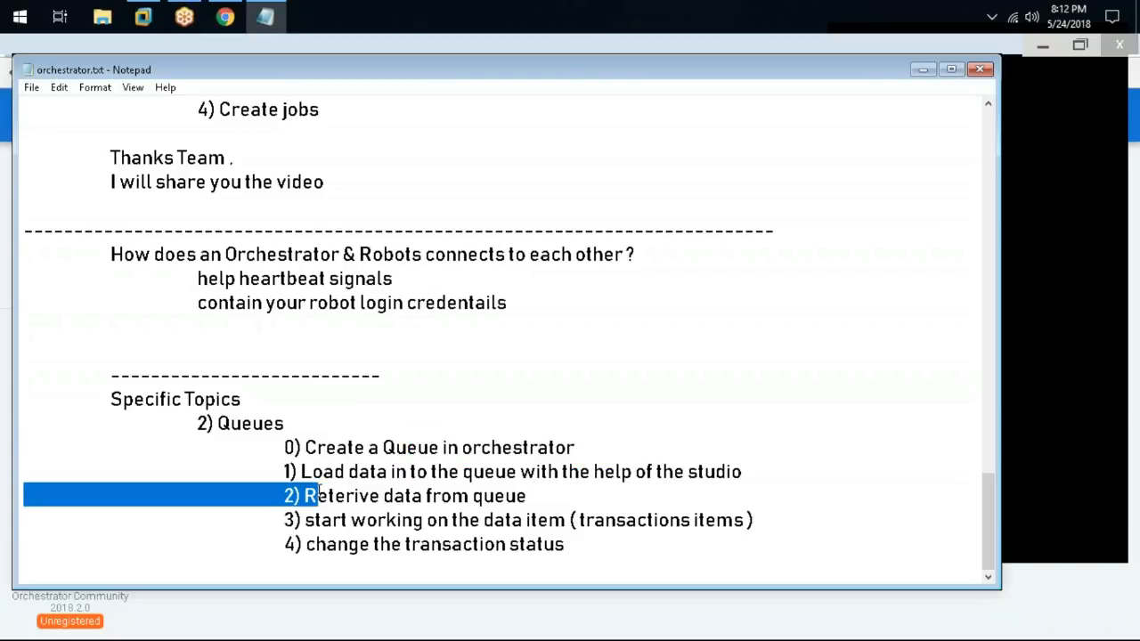
pyautogui.press('Right')
pyautogui.click(532, 495)
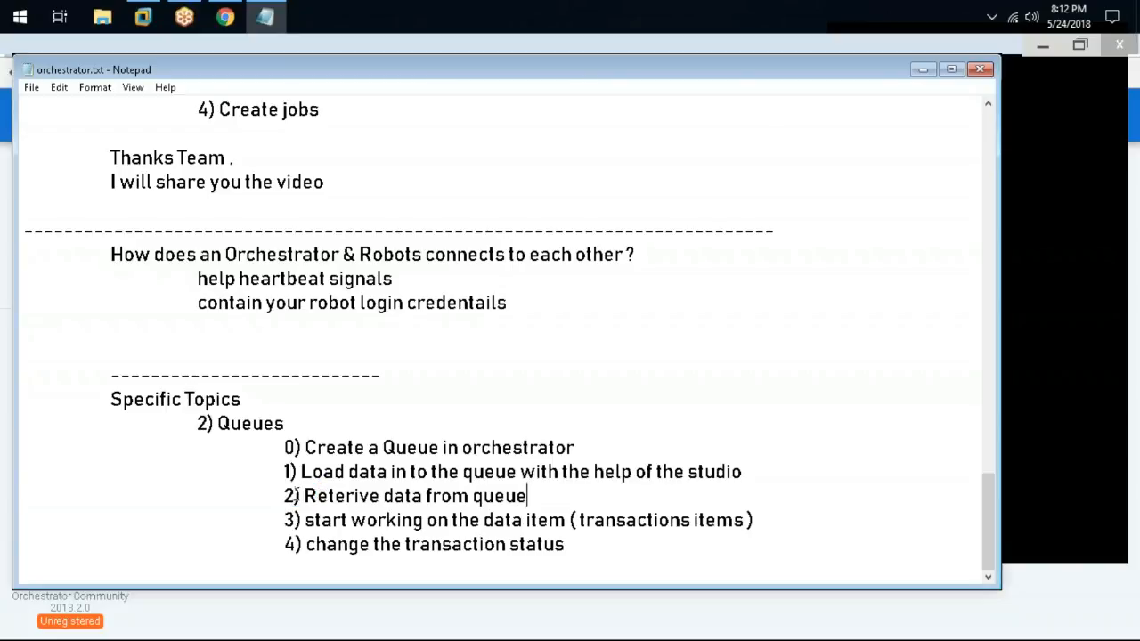
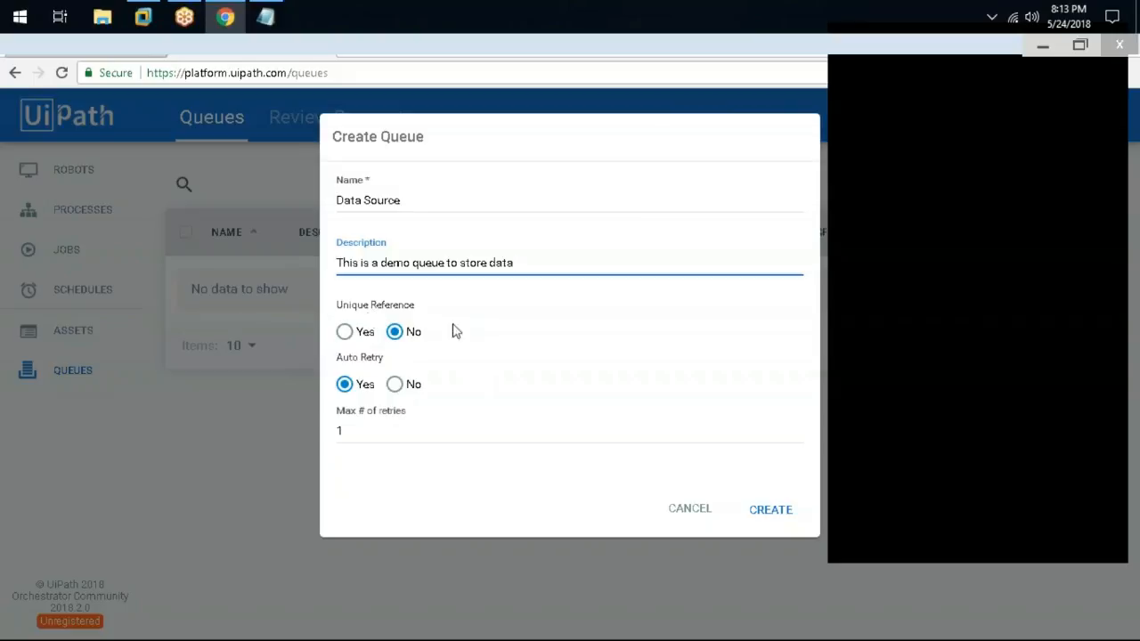
# Create the Data Source queue with Unique Reference No, Auto Retry Yes and Max # of retries 2
pyautogui.click(347, 331)
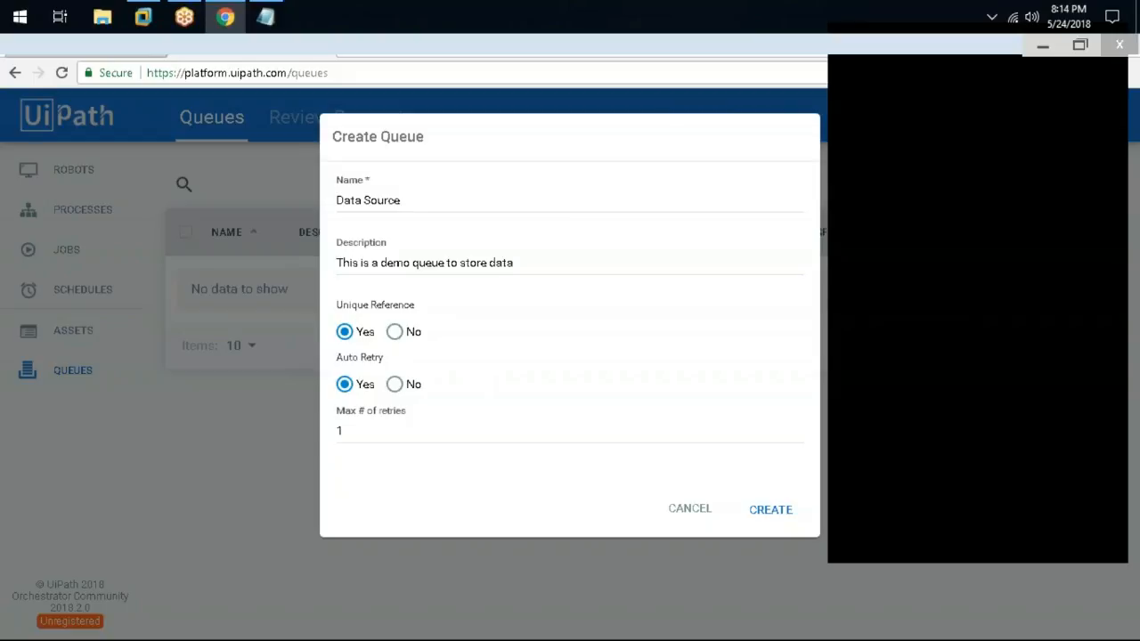
pyautogui.click(395, 332)
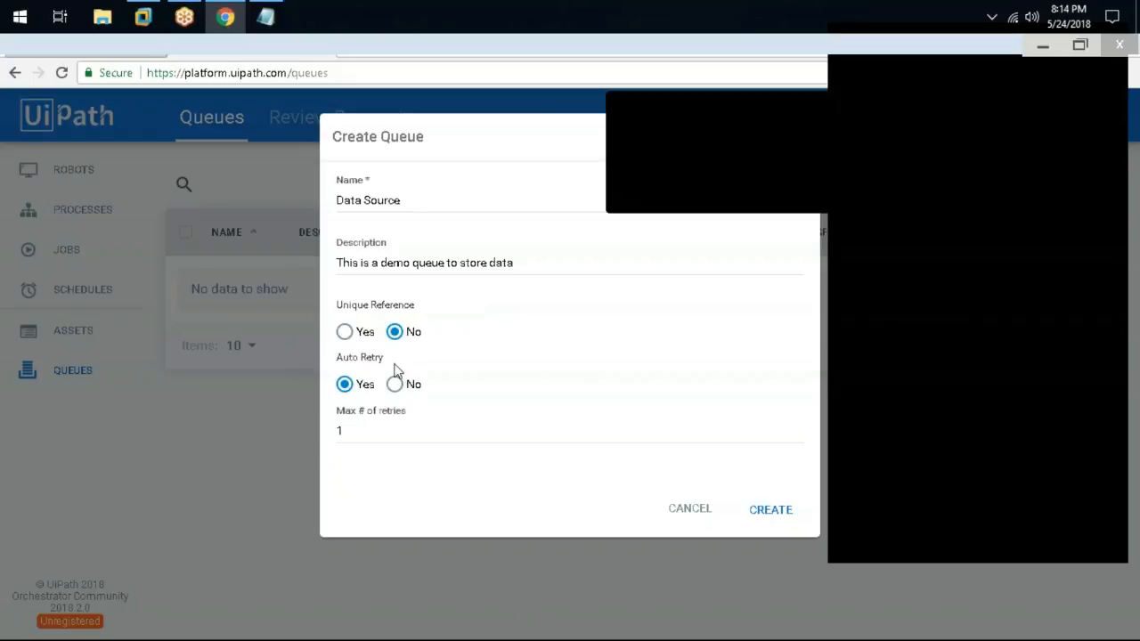
pyautogui.click(378, 430)
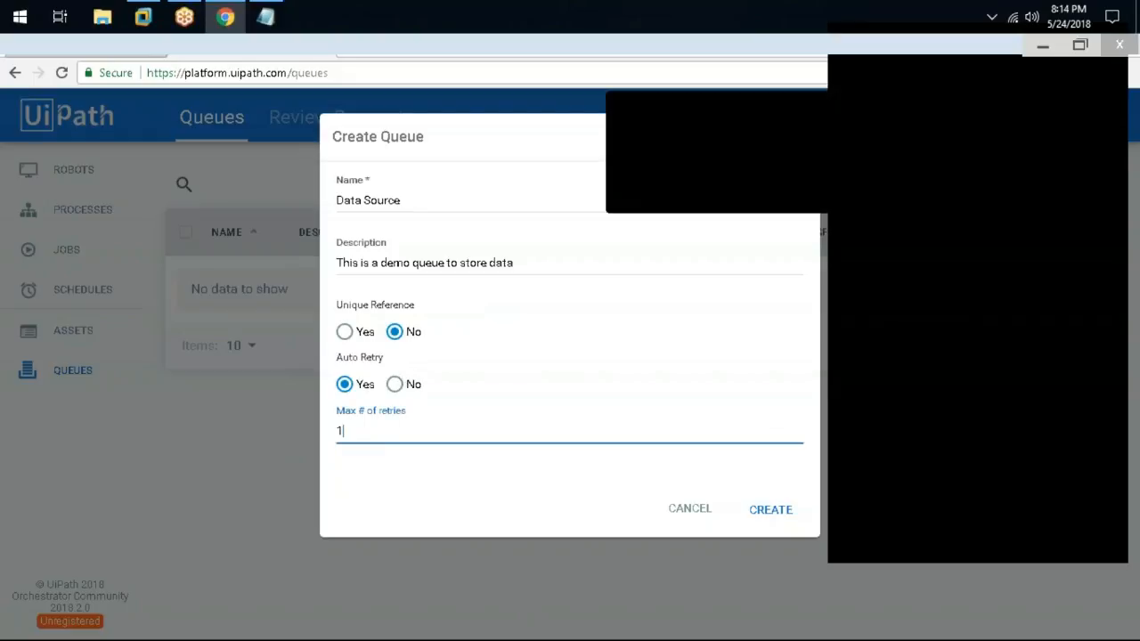
pyautogui.doubleClick(344, 429)
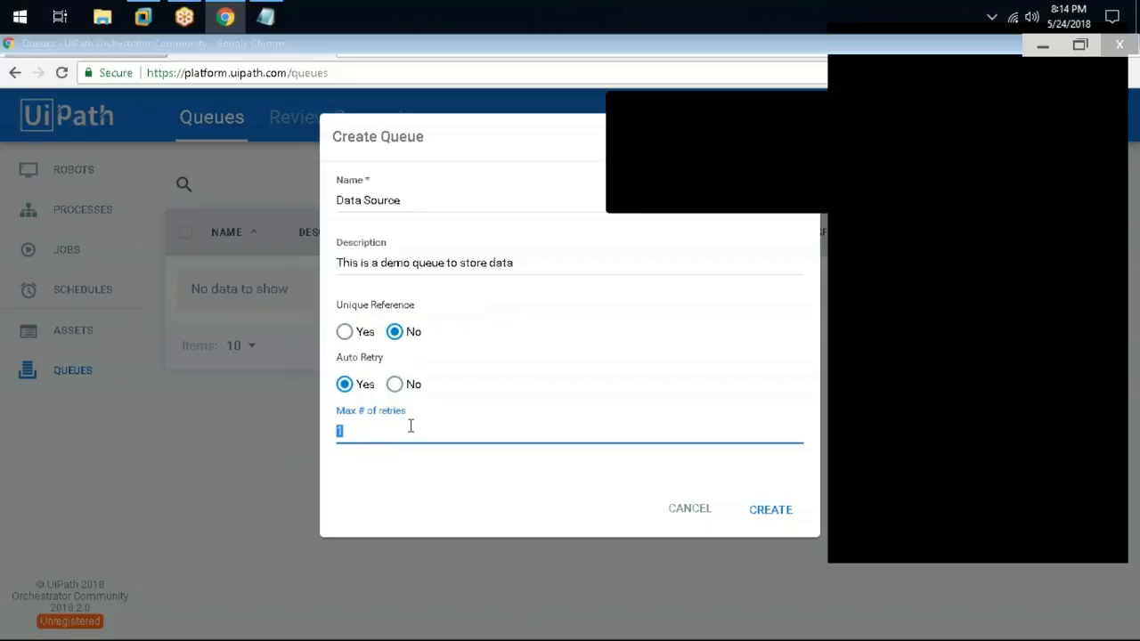
pyautogui.write('1')
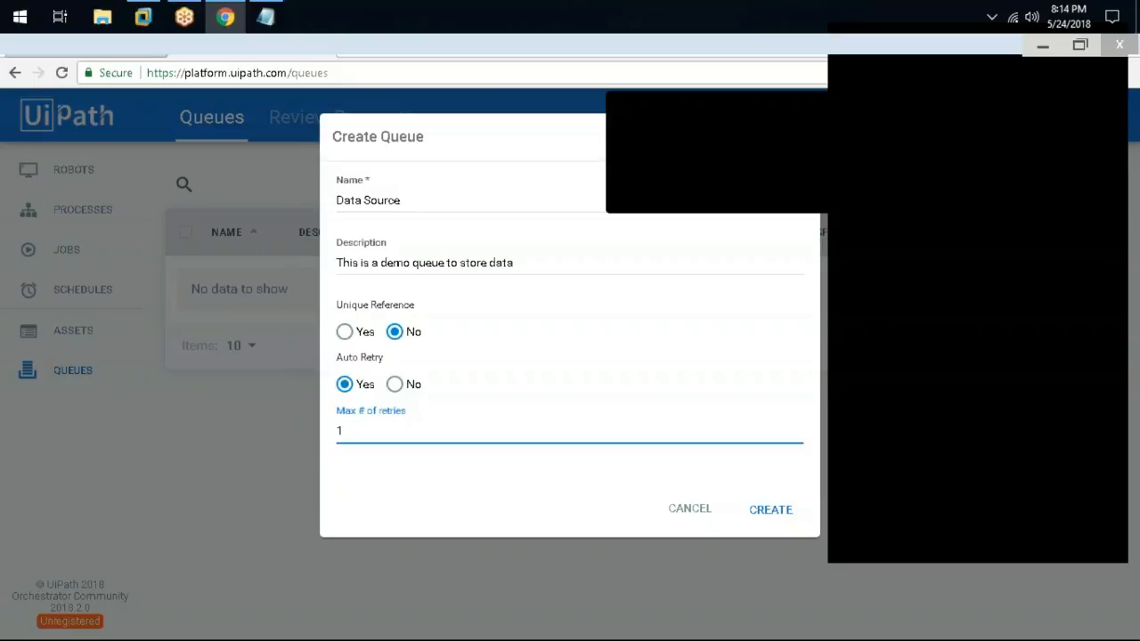
pyautogui.press('BackSpace')
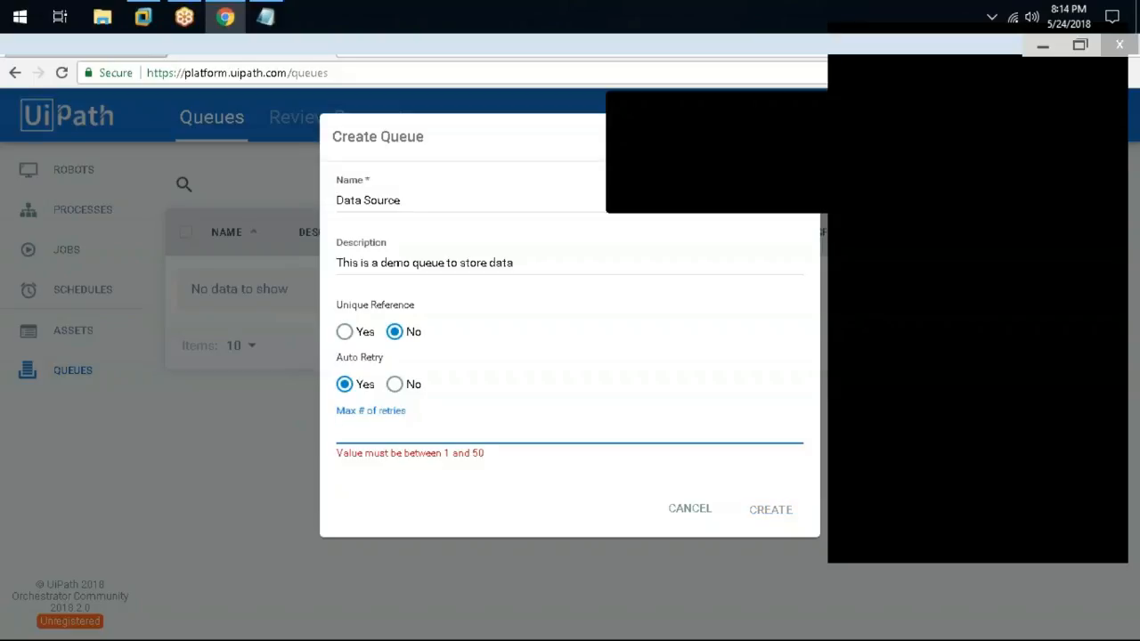
pyautogui.write('2')
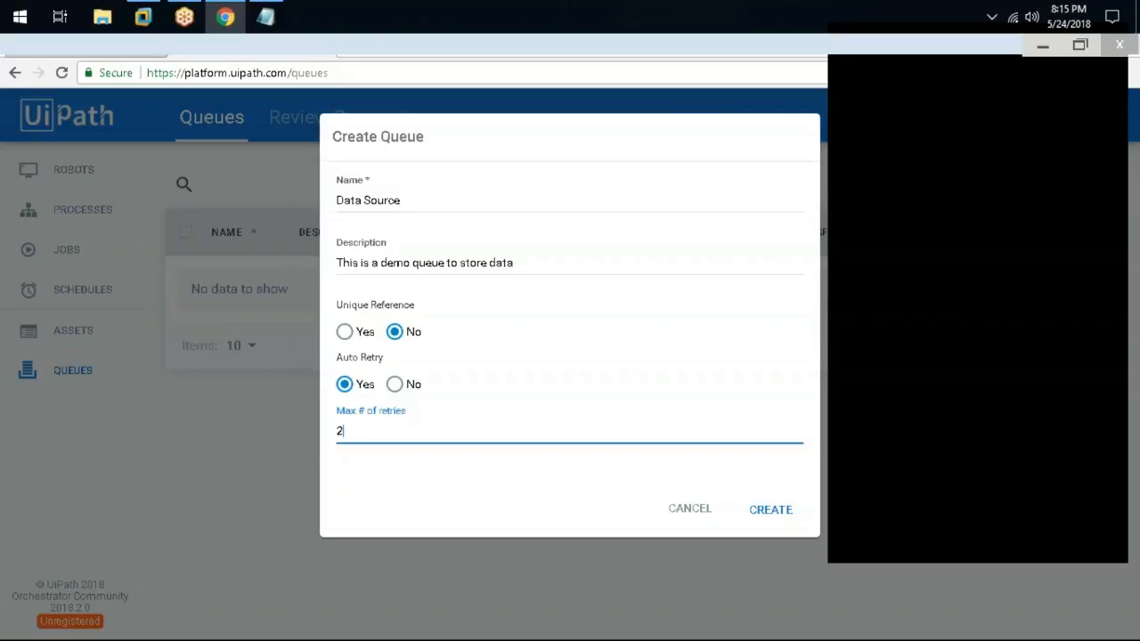
pyautogui.click(394, 384)
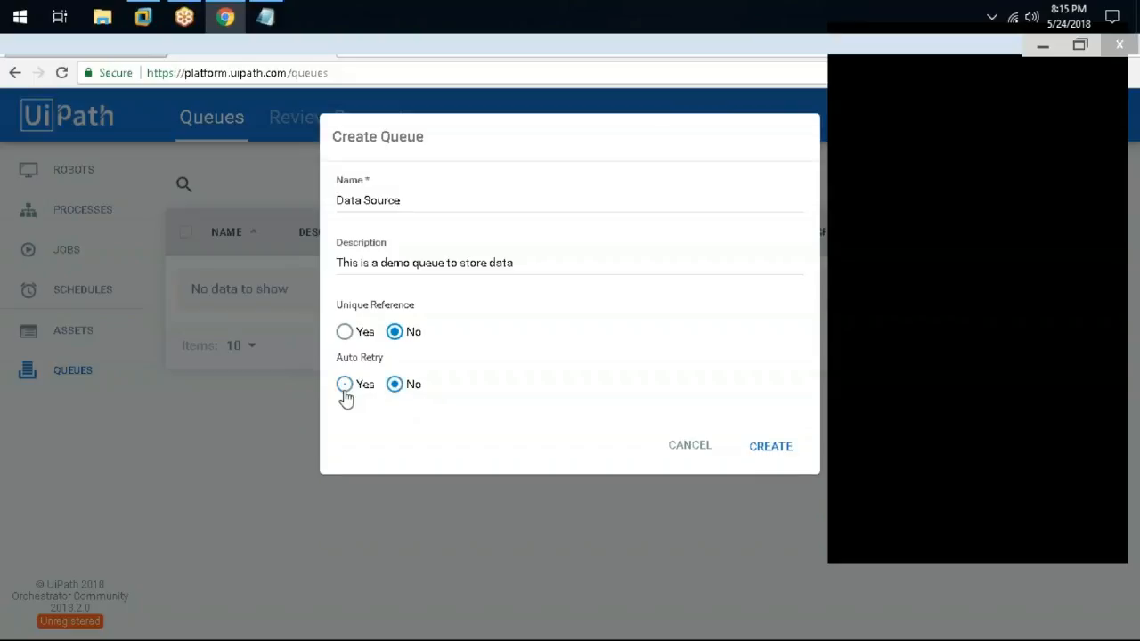
pyautogui.click(345, 385)
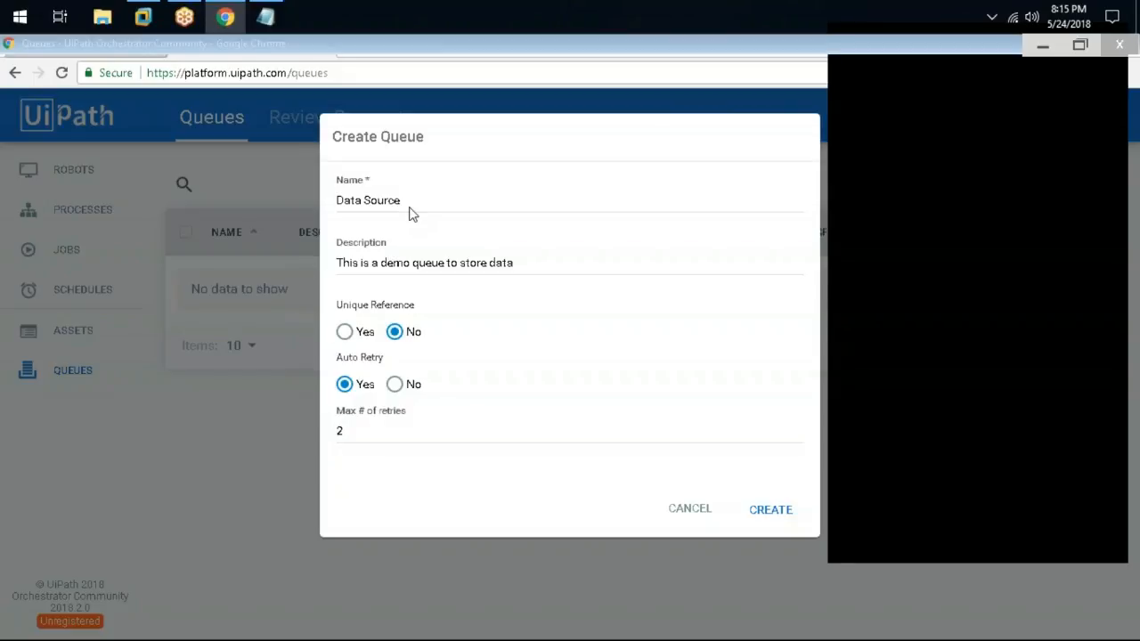
pyautogui.click(771, 510)
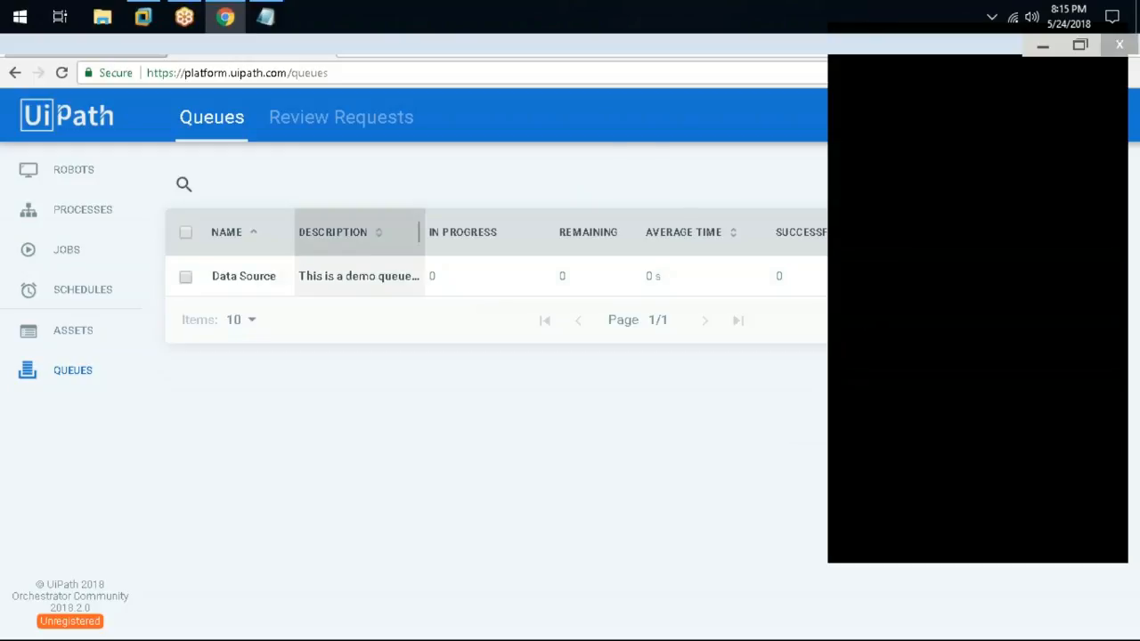
# Restore the browser window and widen the NAME column so 'Data Source' shows in full
pyautogui.moveTo(475, 51); pyautogui.dragTo(449, 80)
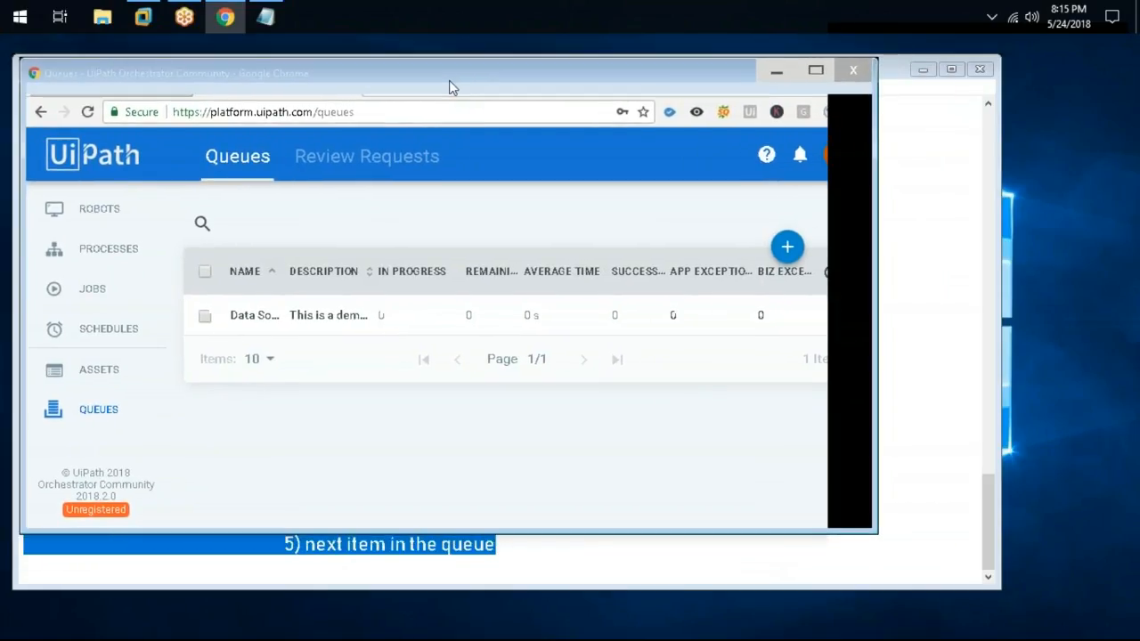
pyautogui.click(828, 274)
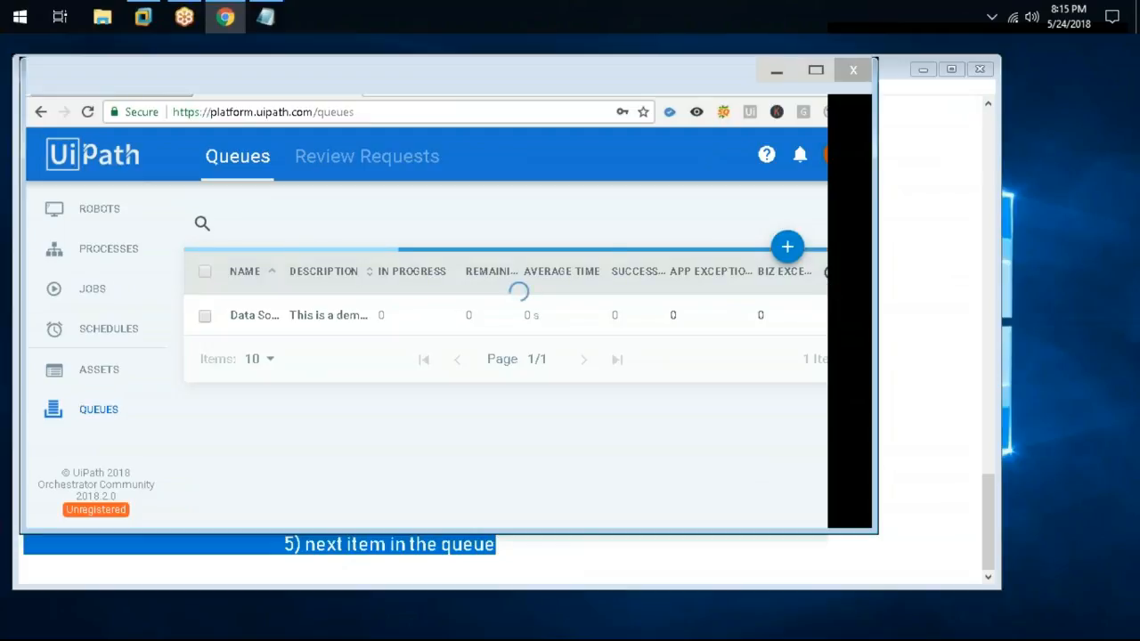
pyautogui.doubleClick(240, 316)
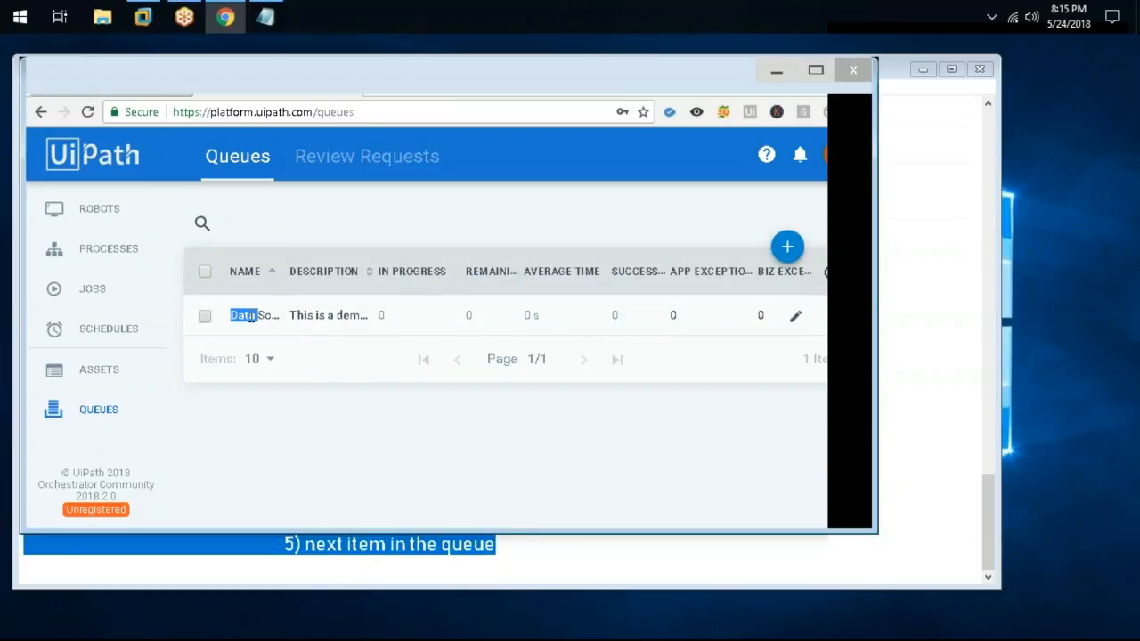
pyautogui.click(237, 318)
pyautogui.moveTo(237, 318); pyautogui.dragTo(280, 326)
pyautogui.click(204, 317)
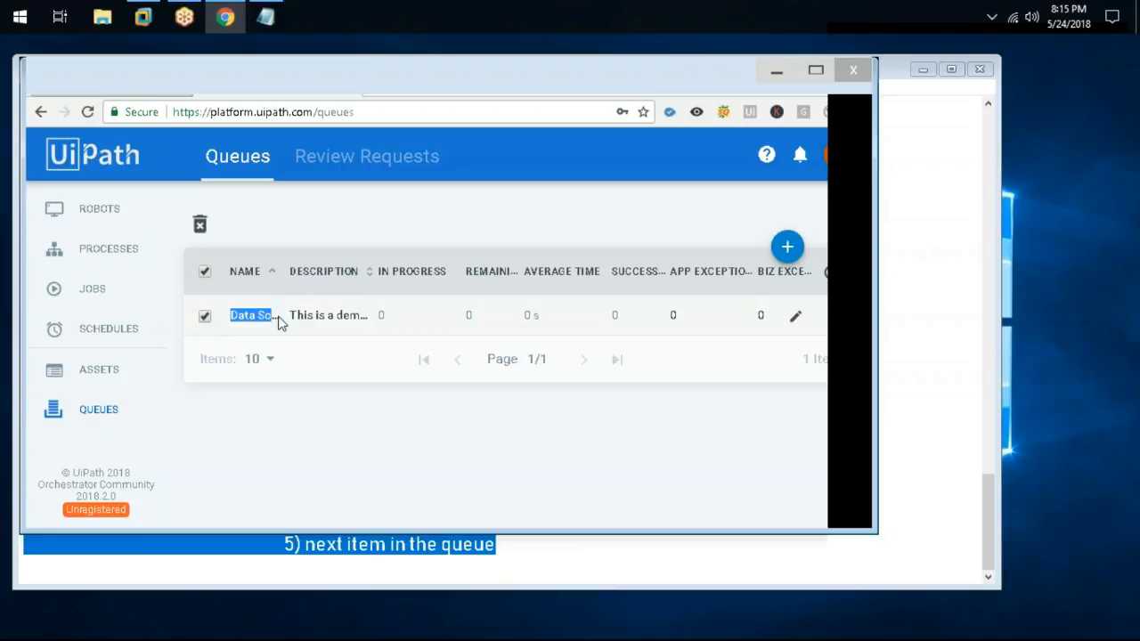
pyautogui.moveTo(280, 271); pyautogui.dragTo(230, 313)
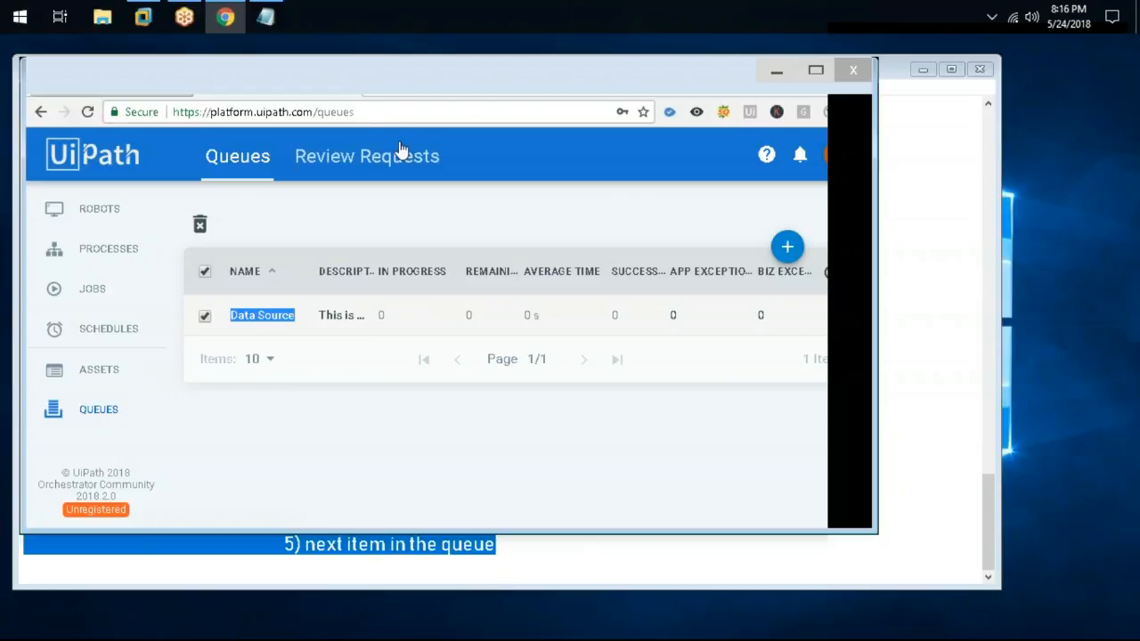
# Visit Review Requests, return to Queues, then switch over to UiPath Studio
pyautogui.click(367, 156)
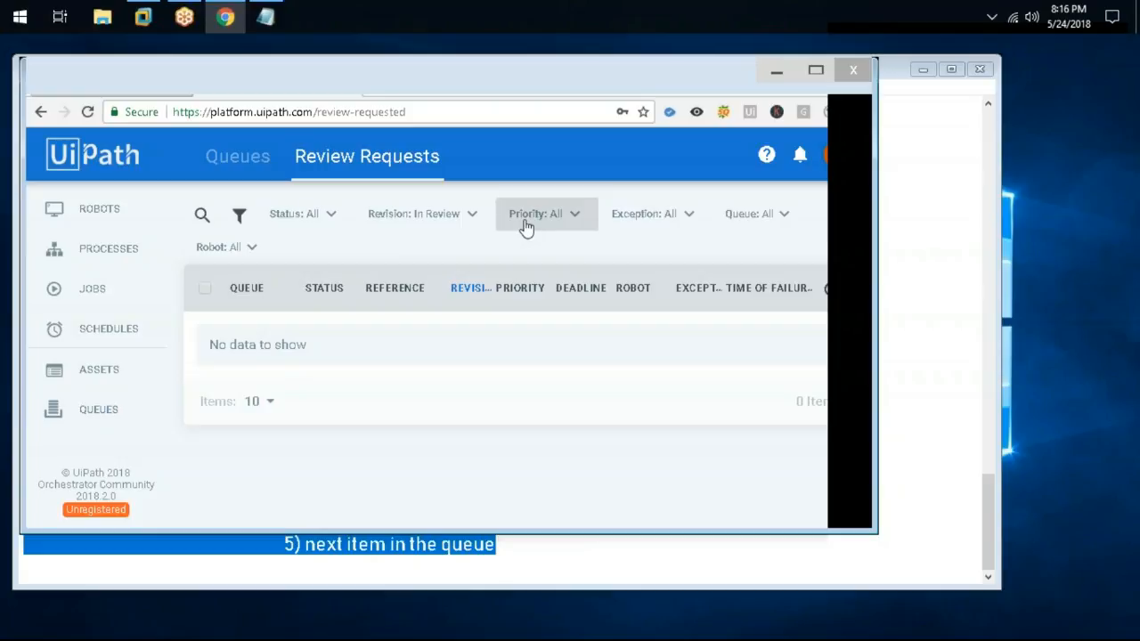
pyautogui.click(254, 169)
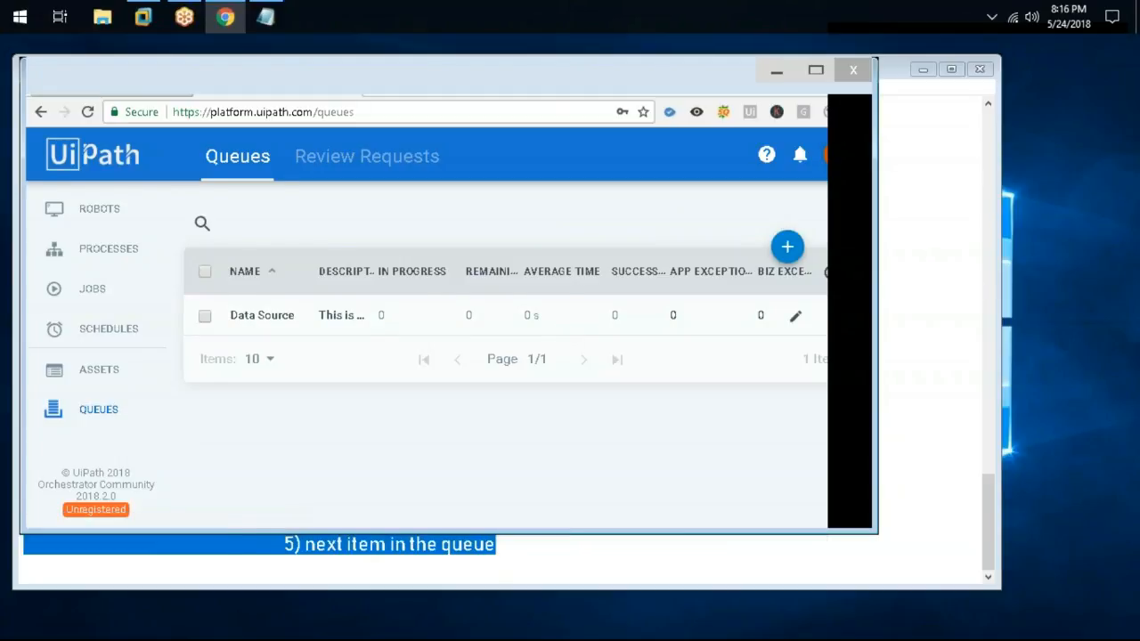
pyautogui.hotkey('alt', 'Tab')
pyautogui.click(143, 16)
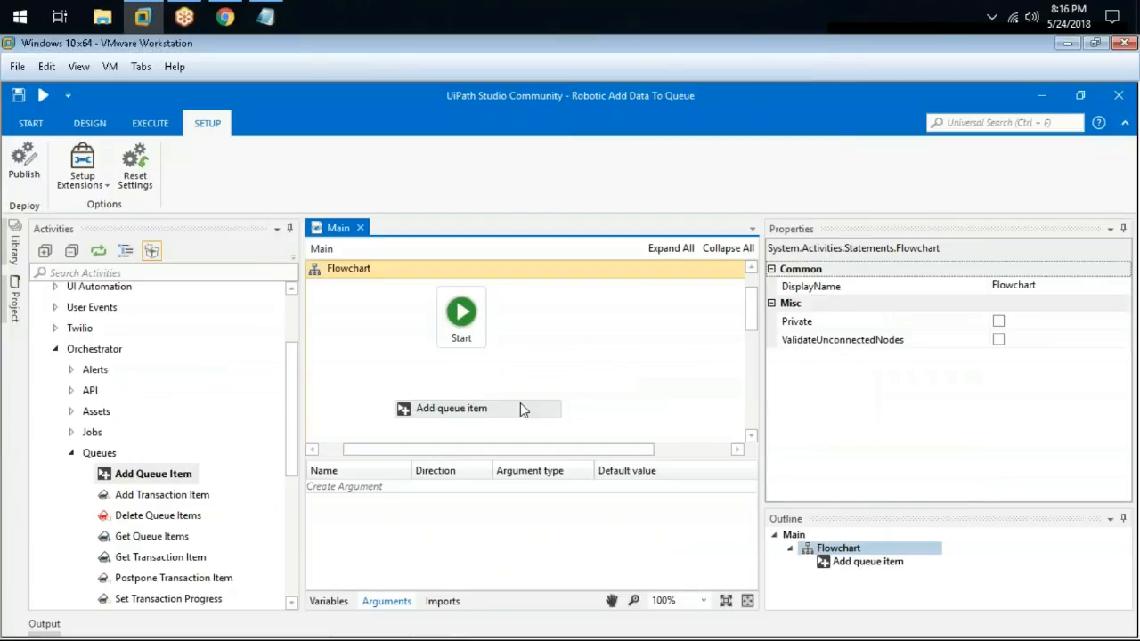
# Set the Add queue item activity's QueueName to "Data Source" with Normal priority
pyautogui.click(520, 405)
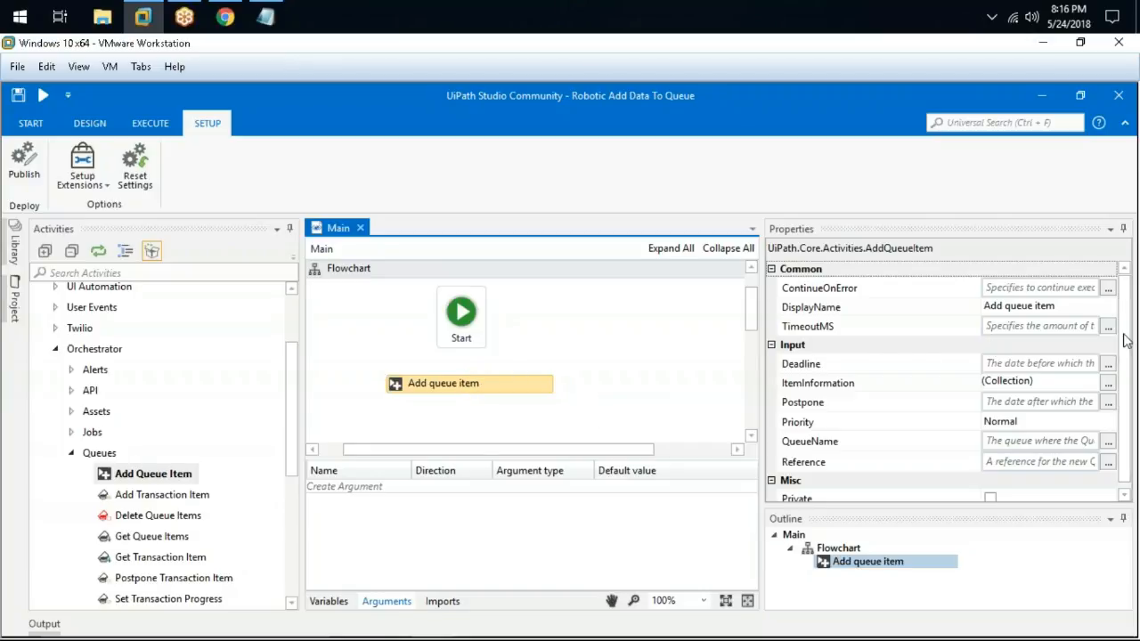
pyautogui.scroll(-1, 1127, 342)
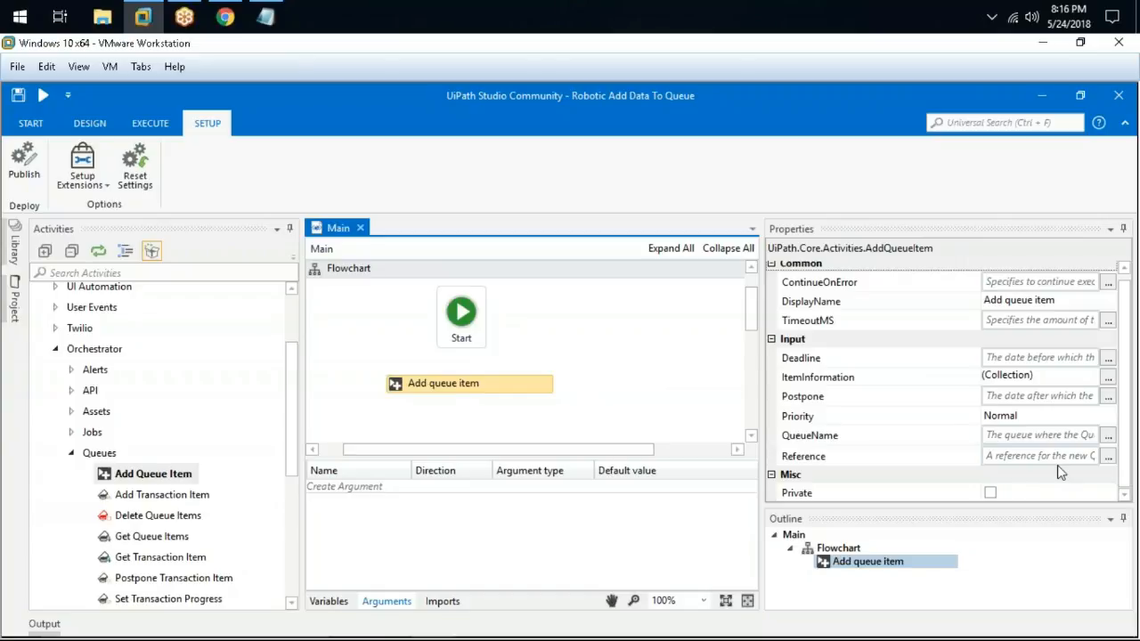
pyautogui.click(1023, 436)
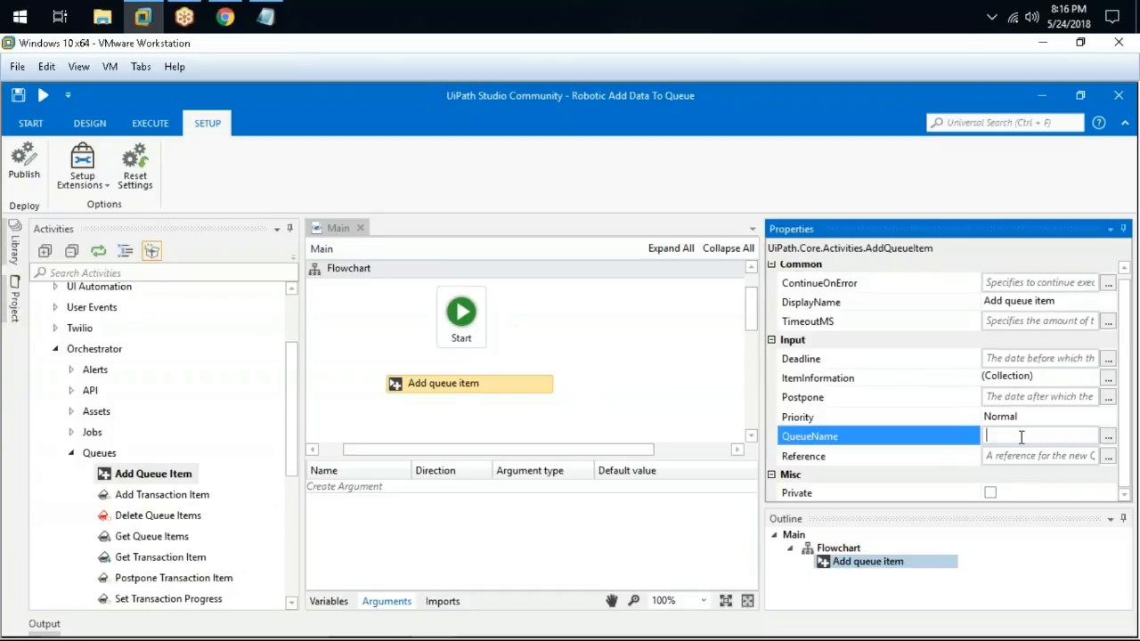
pyautogui.write('Data Source')
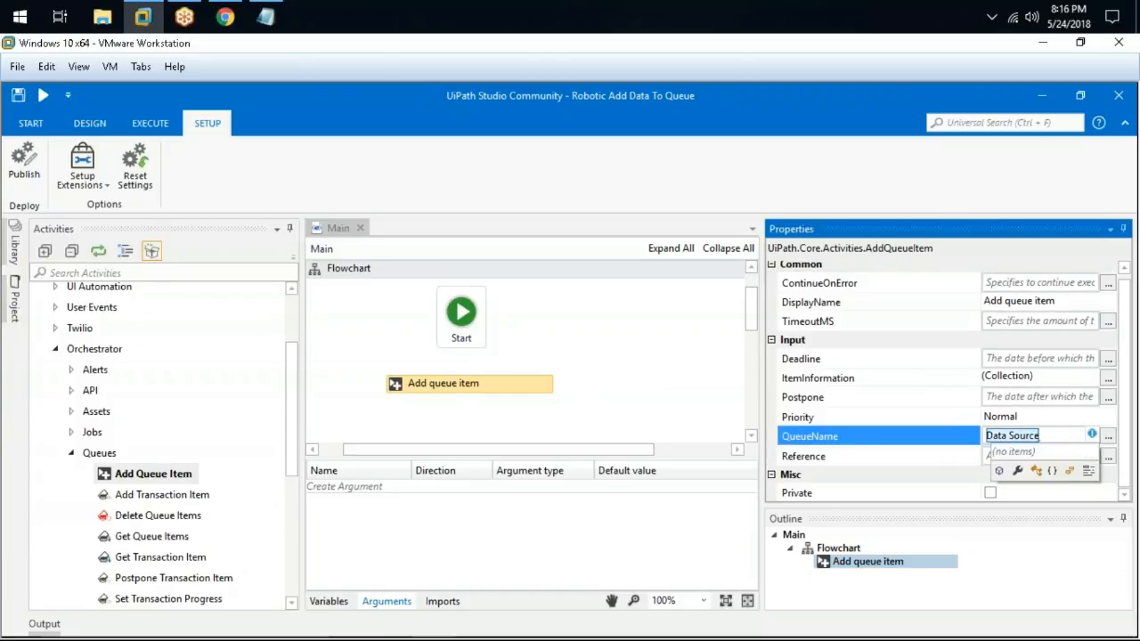
pyautogui.hotkey('ctrl', 'a')
pyautogui.hotkey('ctrl', 'x')
pyautogui.write('"')
pyautogui.hotkey('ctrl', 'v')
pyautogui.write('"')
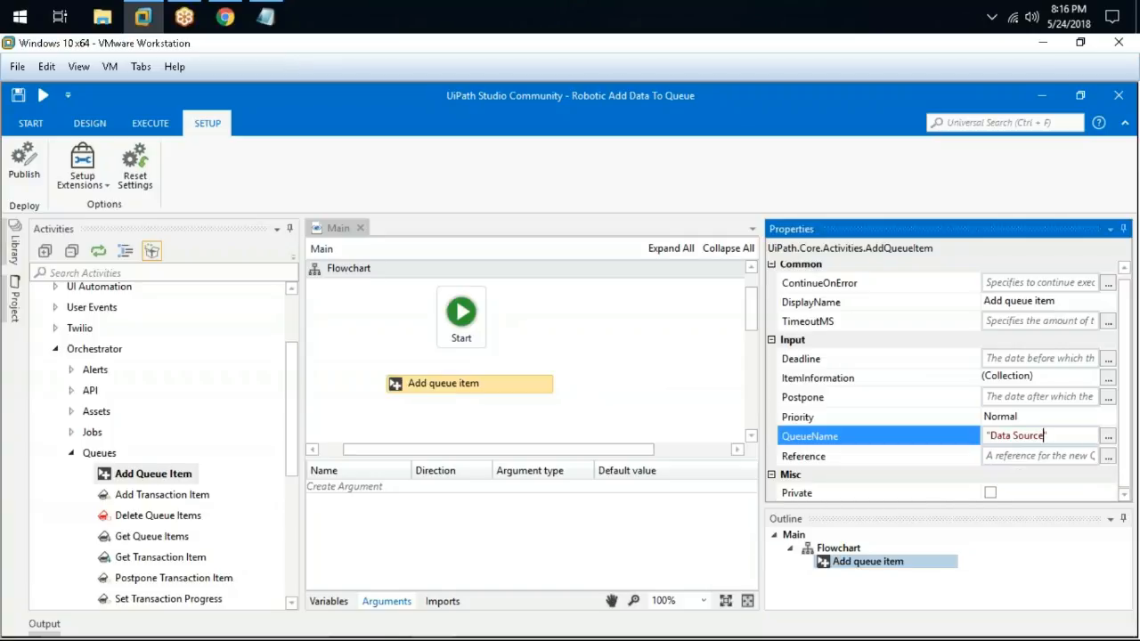
pyautogui.click(1052, 417)
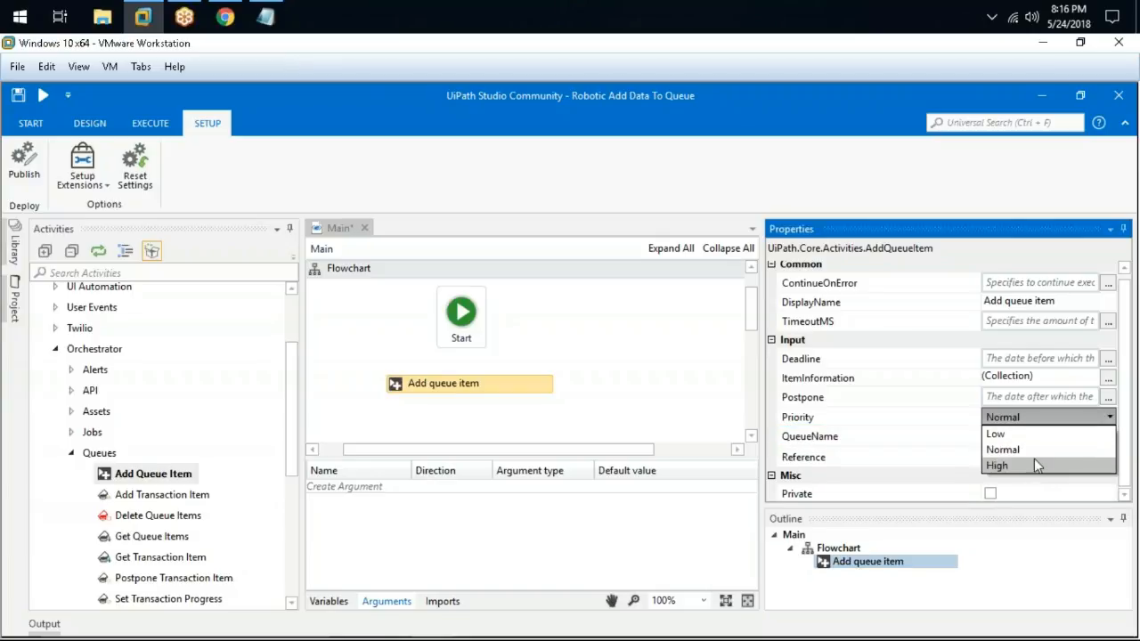
pyautogui.click(1032, 453)
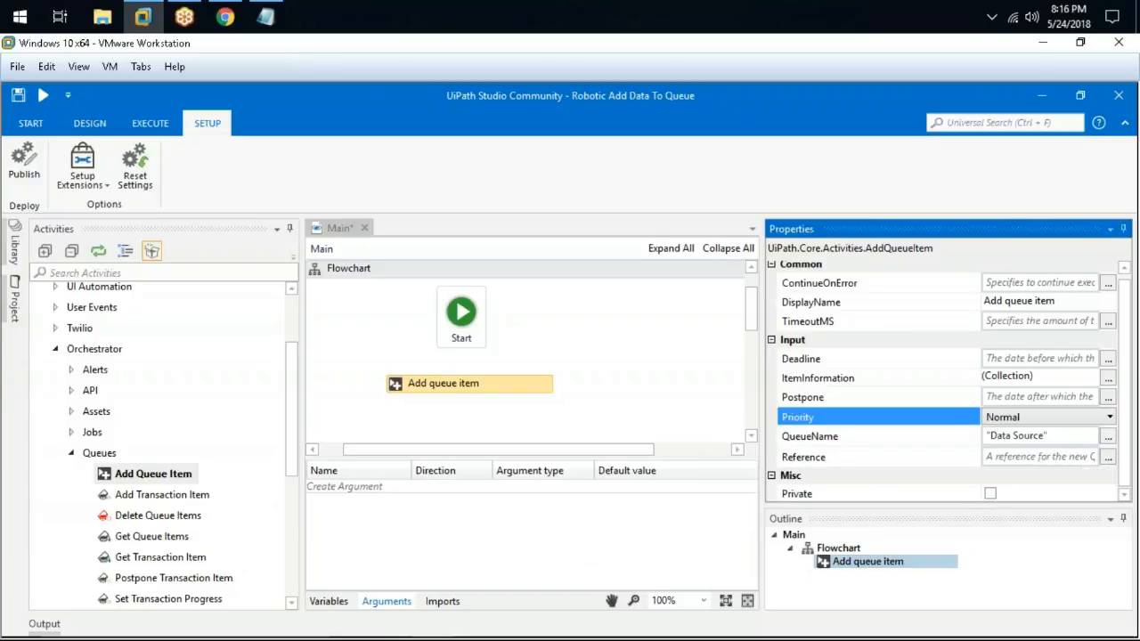
# Give the item information a Name argument of type String with value "Sample Name"
pyautogui.click(1004, 385)
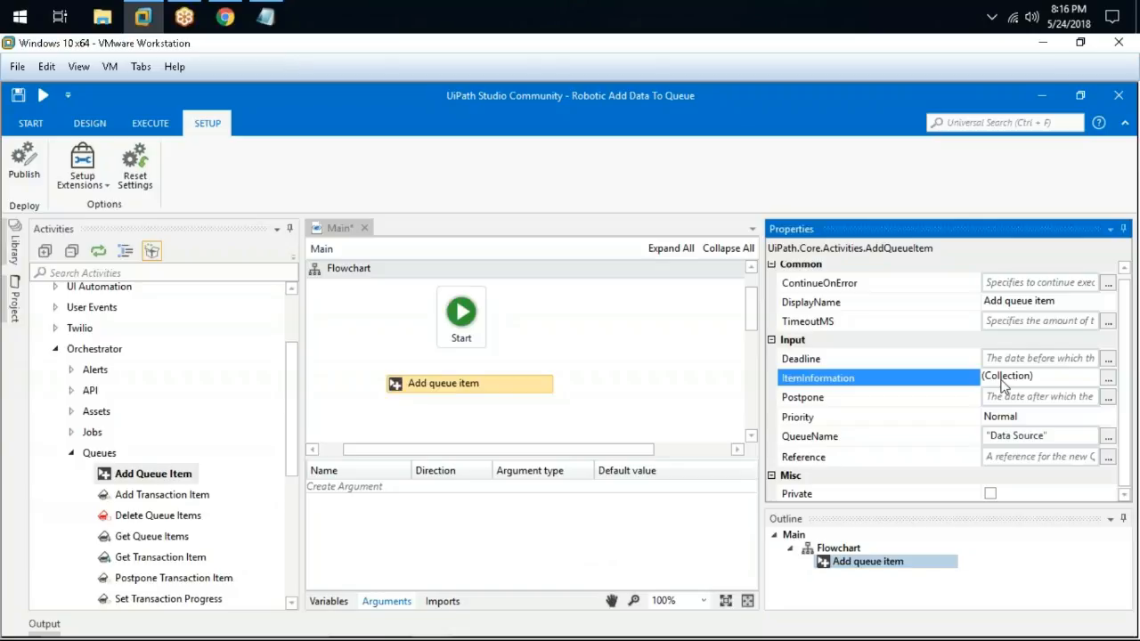
pyautogui.click(1108, 379)
pyautogui.moveTo(374, 303); pyautogui.dragTo(348, 275)
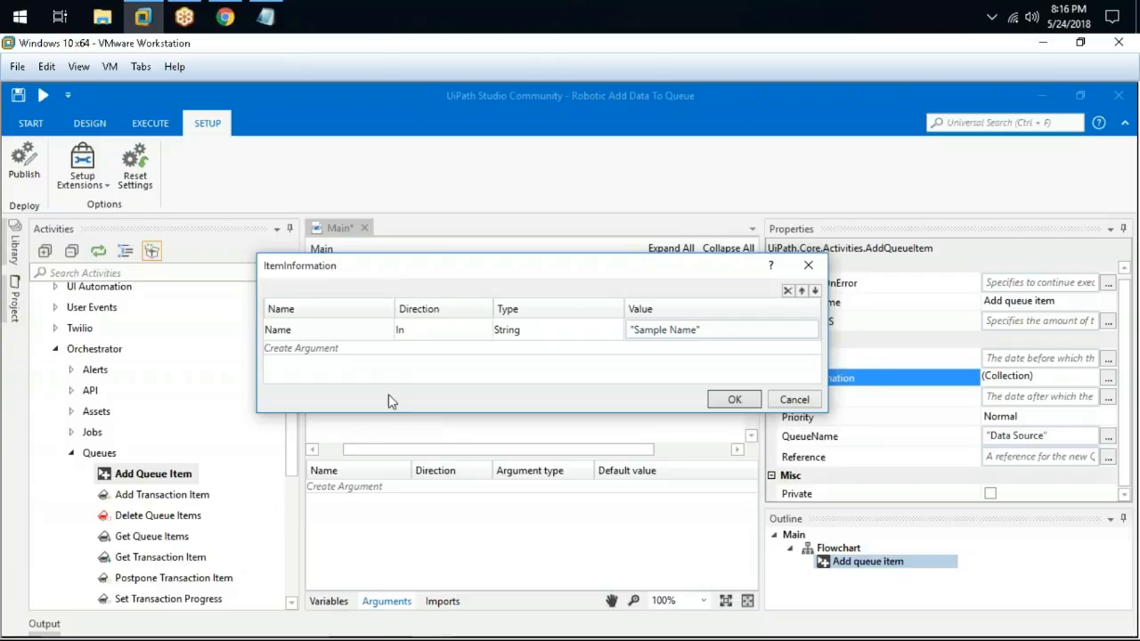
pyautogui.click(316, 336)
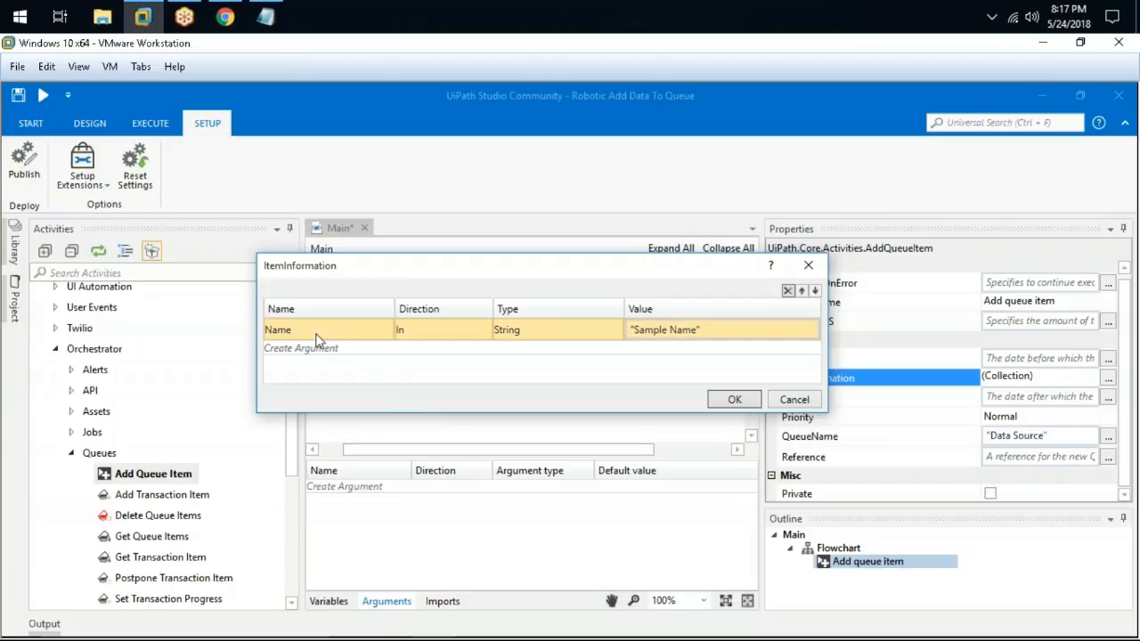
pyautogui.click(520, 329)
pyautogui.click(520, 329)
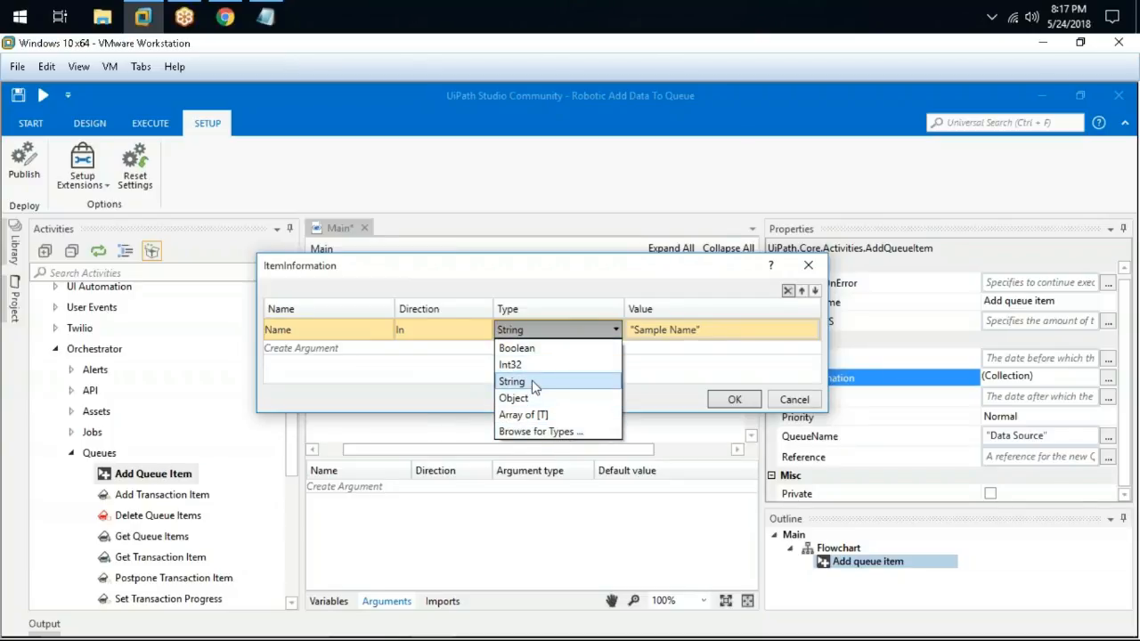
pyautogui.click(682, 367)
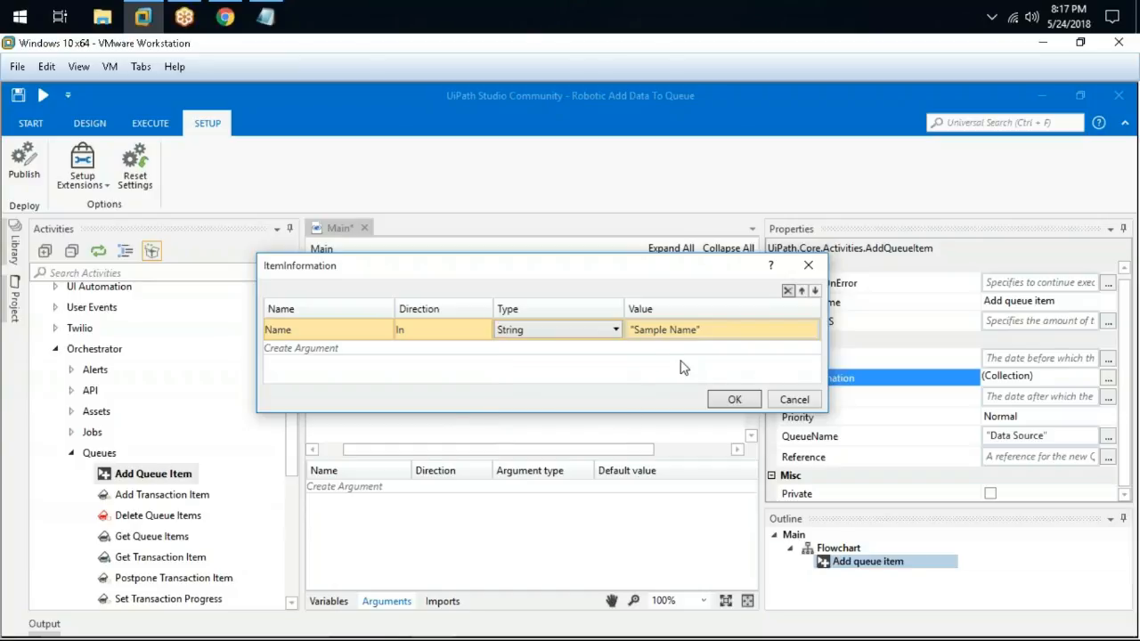
pyautogui.click(734, 399)
pyautogui.click(607, 371)
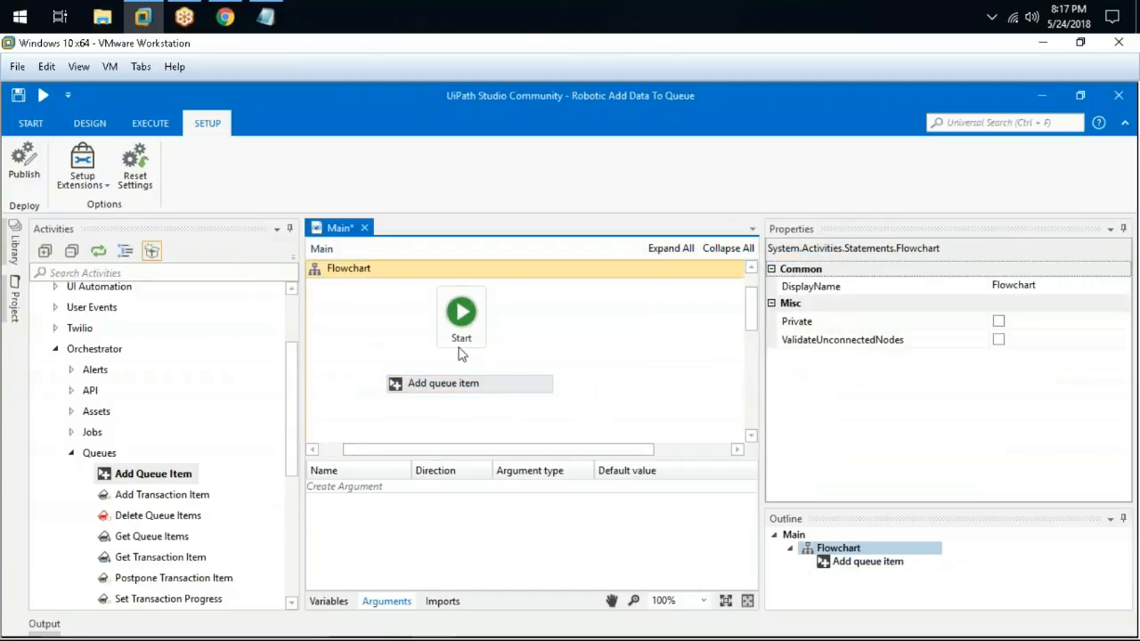
# Connect Start to Add queue item, save, and run the workflow
pyautogui.moveTo(485, 326); pyautogui.dragTo(467, 382)
pyautogui.hotkey('ctrl', 's')
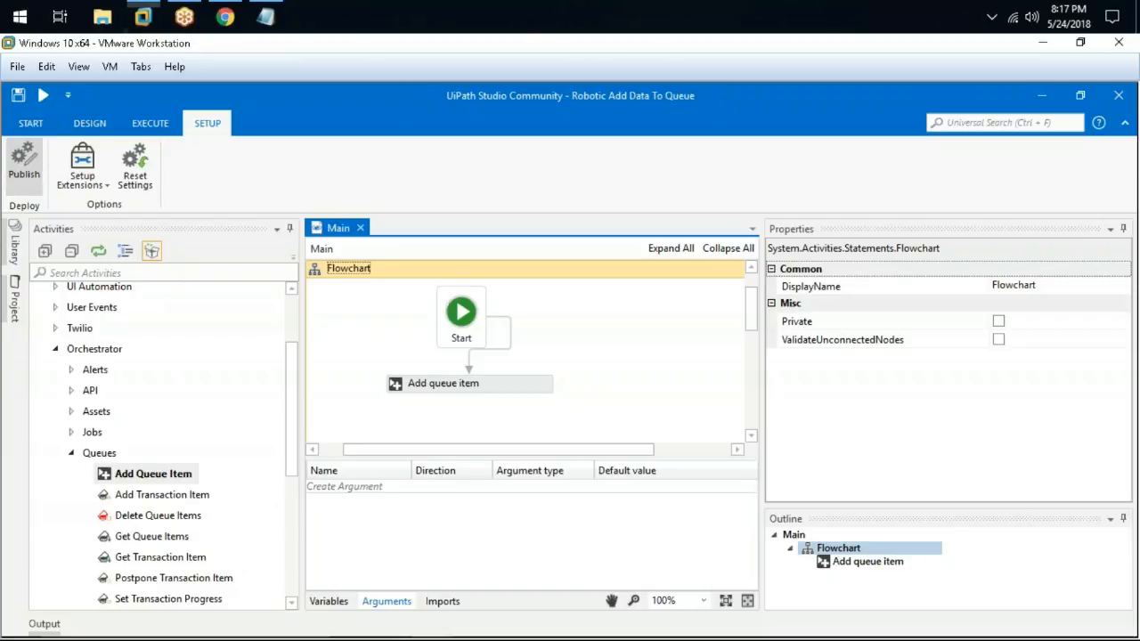
pyautogui.click(31, 123)
pyautogui.click(35, 119)
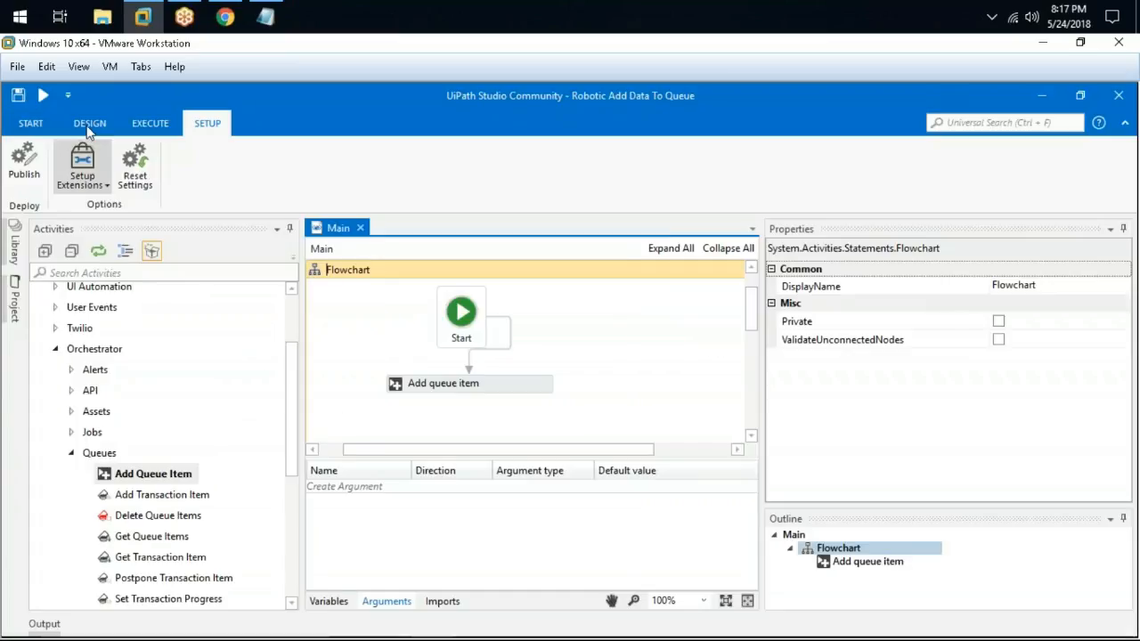
pyautogui.click(85, 160)
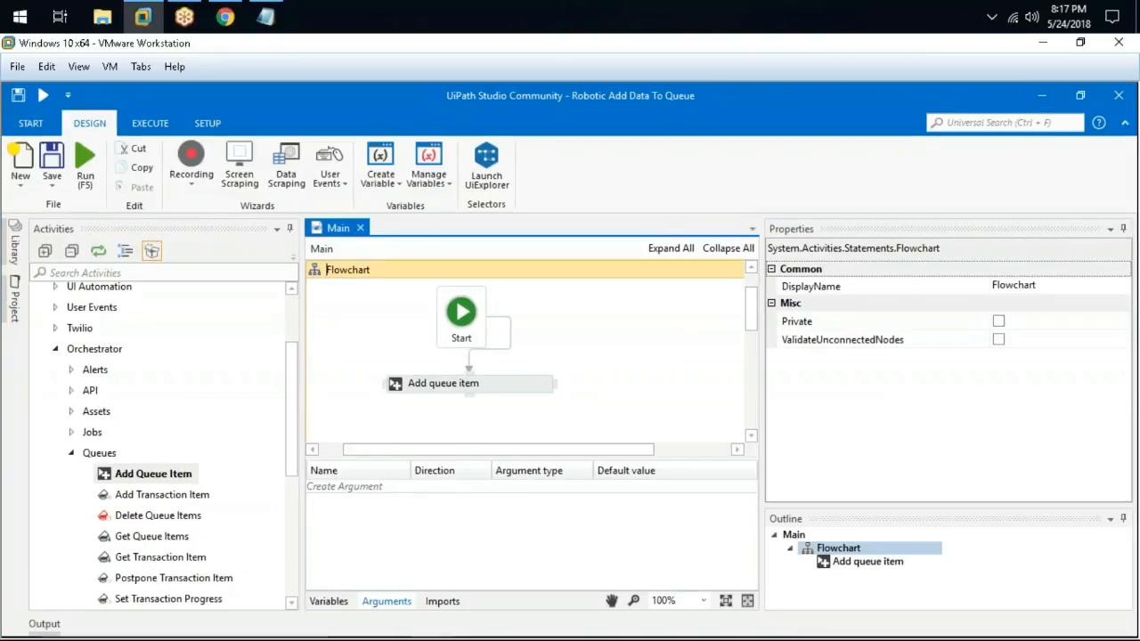
# Check the Output panel for the 00:00:03 run, then bring the Orchestrator queues page forward
pyautogui.moveTo(23, 626)
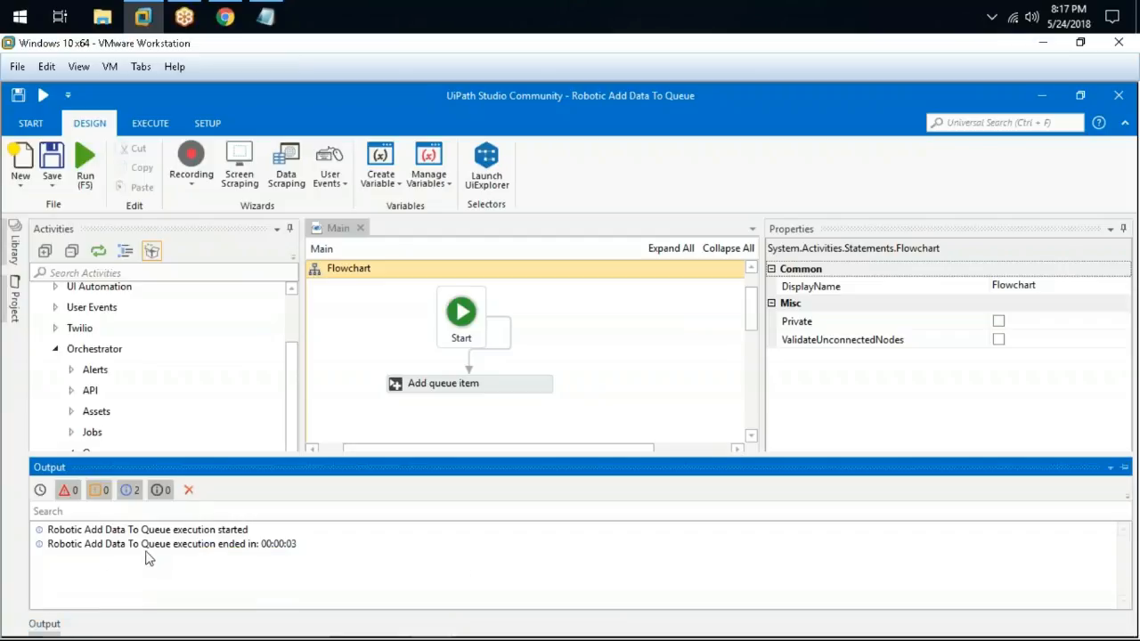
pyautogui.click(131, 491)
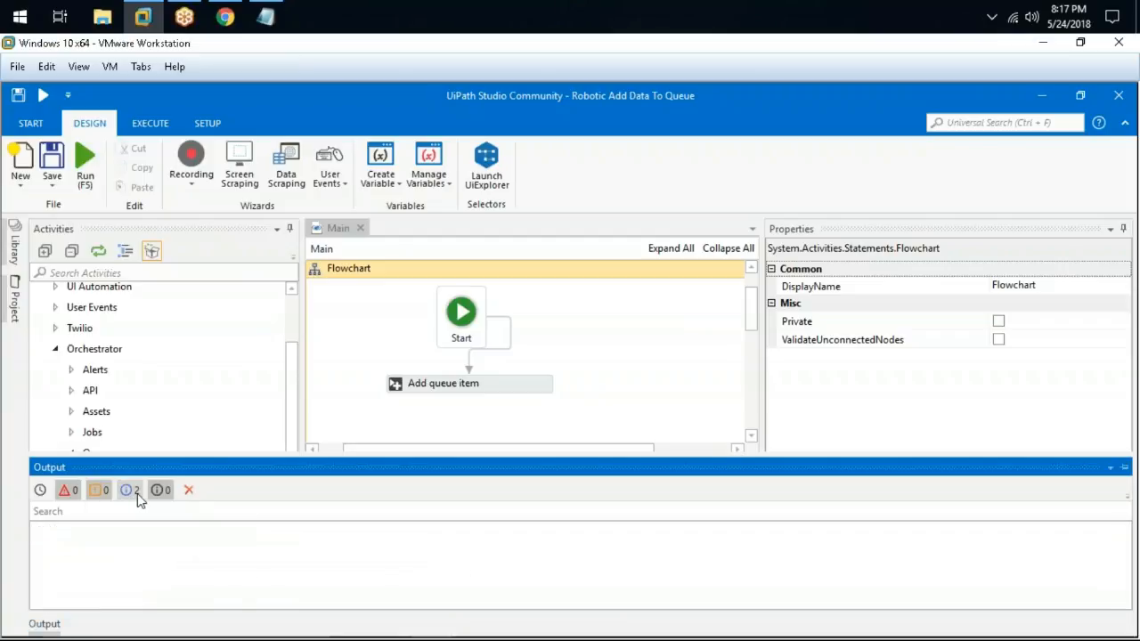
pyautogui.click(131, 491)
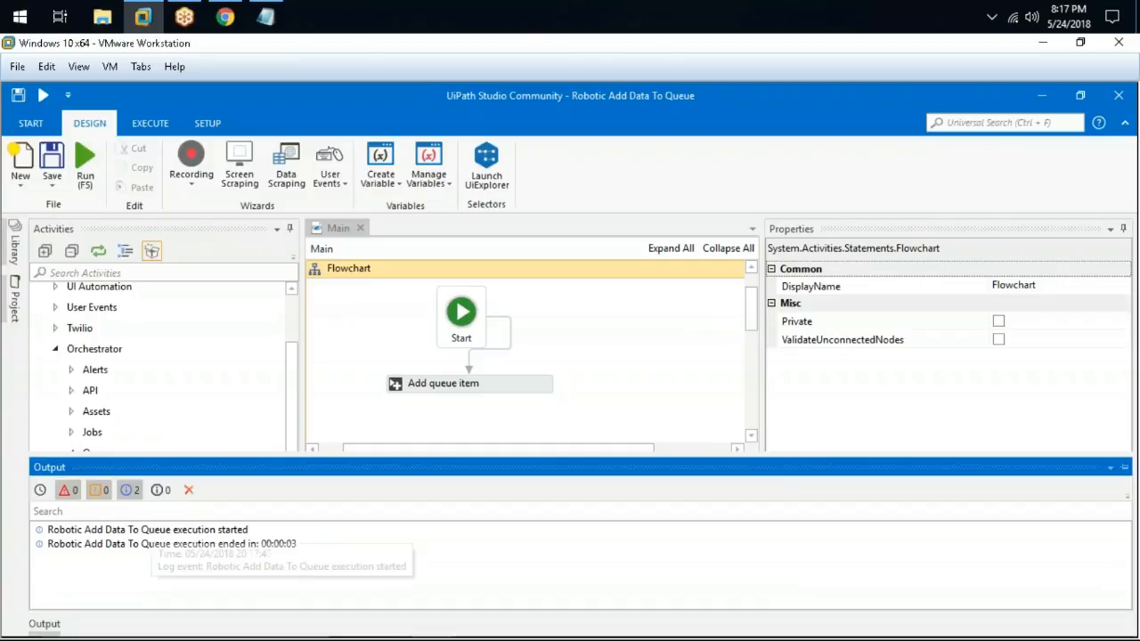
pyautogui.click(225, 17)
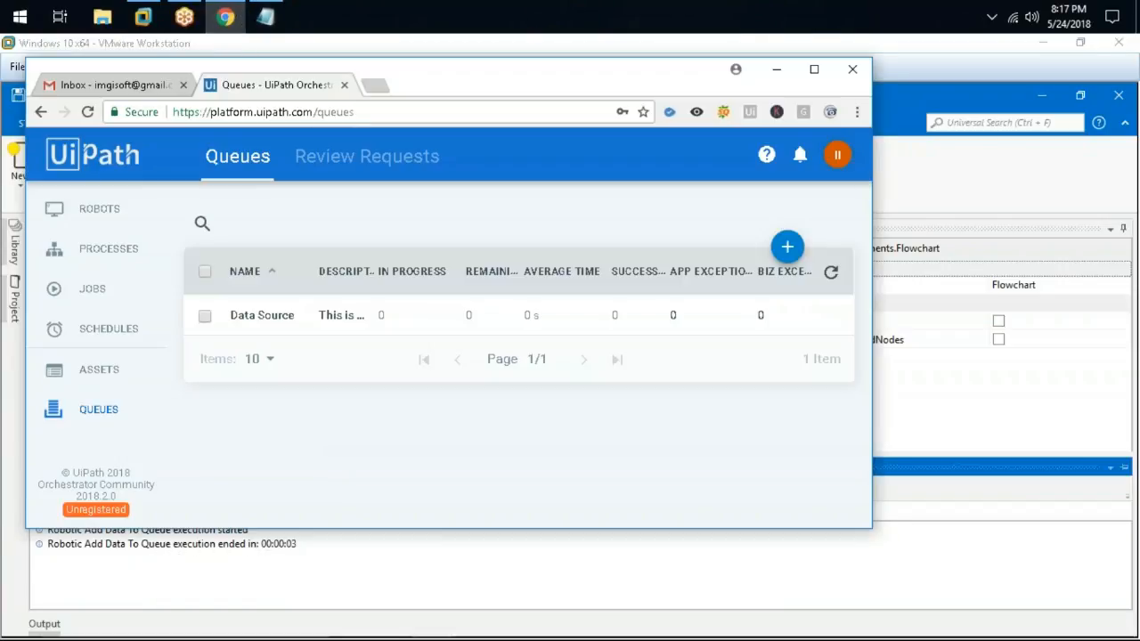
# Maximize the browser, refresh Queues, and open the Data Source queue's transactions
pyautogui.doubleClick(418, 84)
pyautogui.click(1092, 232)
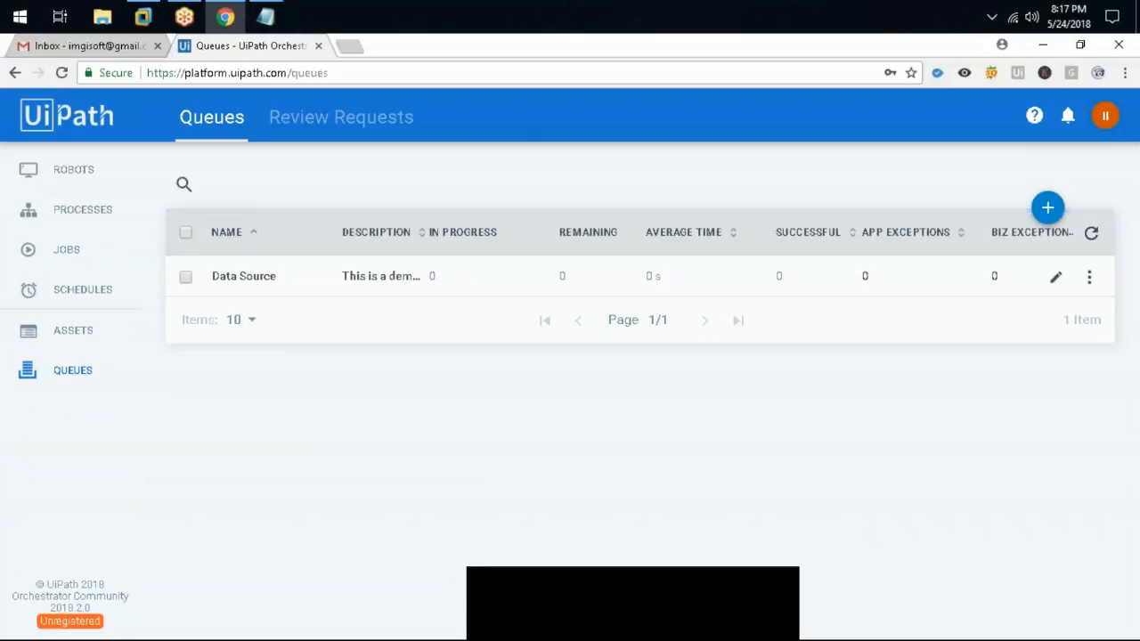
pyautogui.click(188, 278)
pyautogui.click(1088, 277)
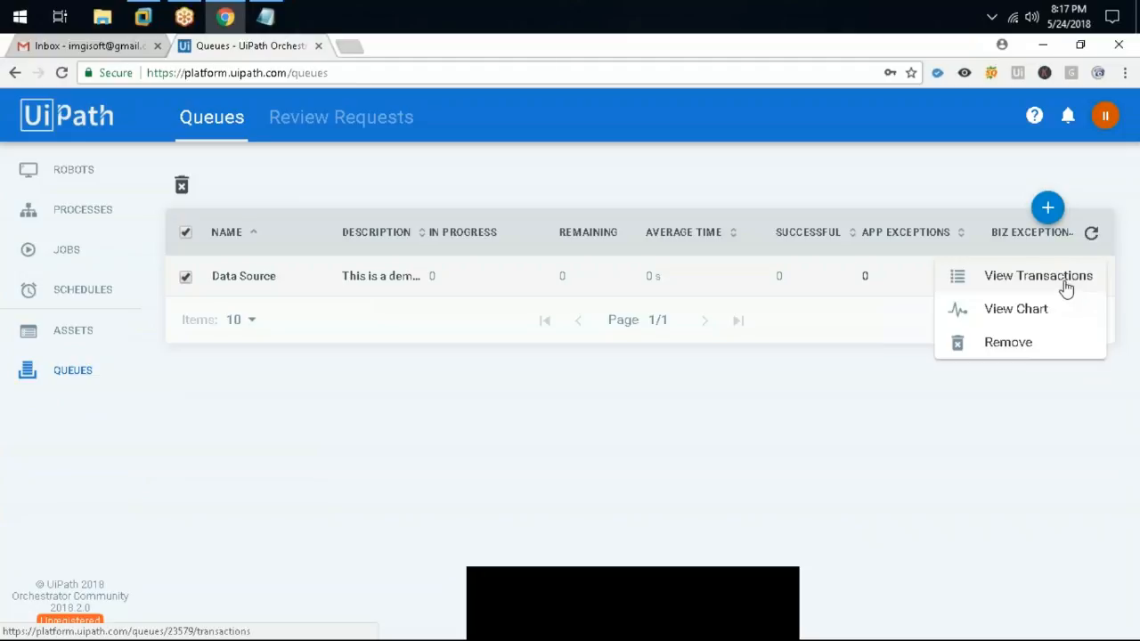
pyautogui.click(1064, 283)
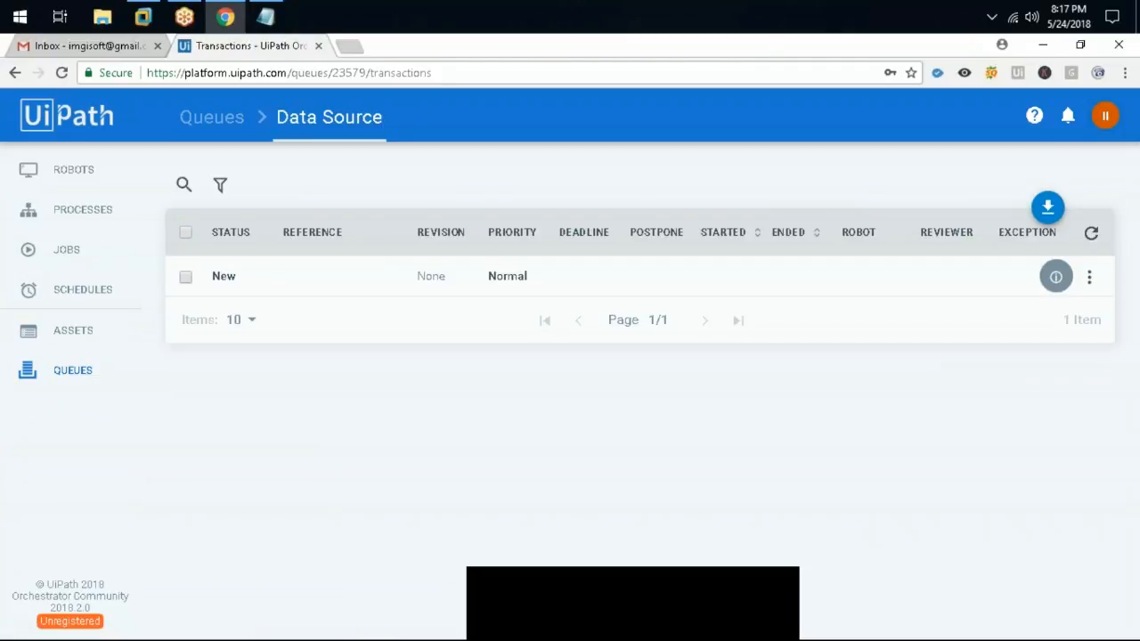
# Inspect the New transaction's details holding Name "Sample Name", then return to Queues
pyautogui.click(194, 278)
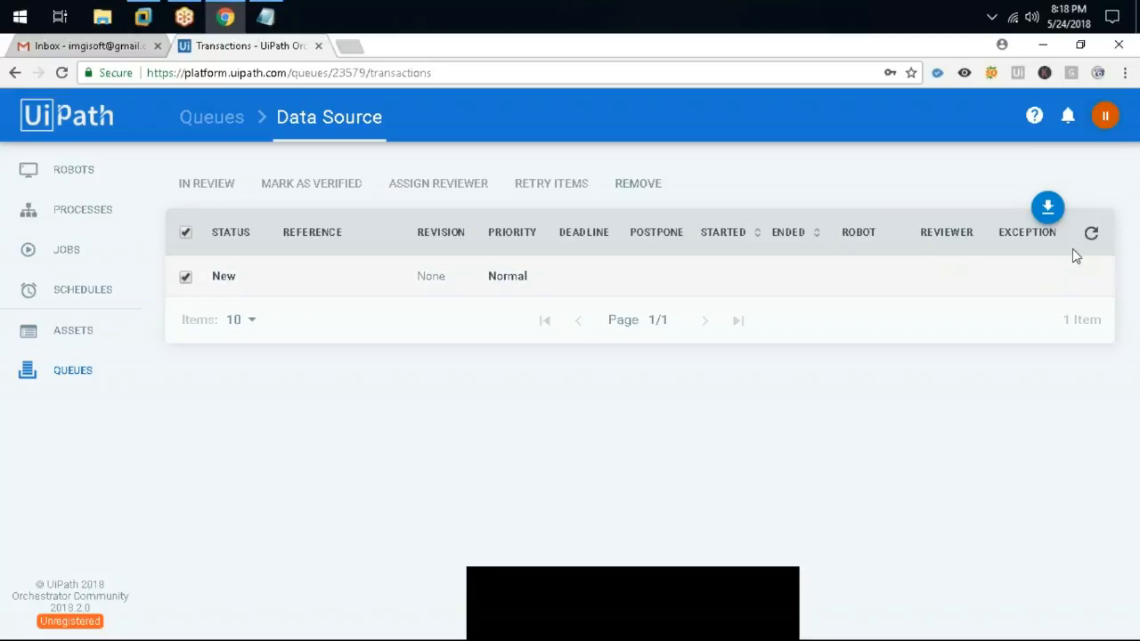
pyautogui.click(1087, 278)
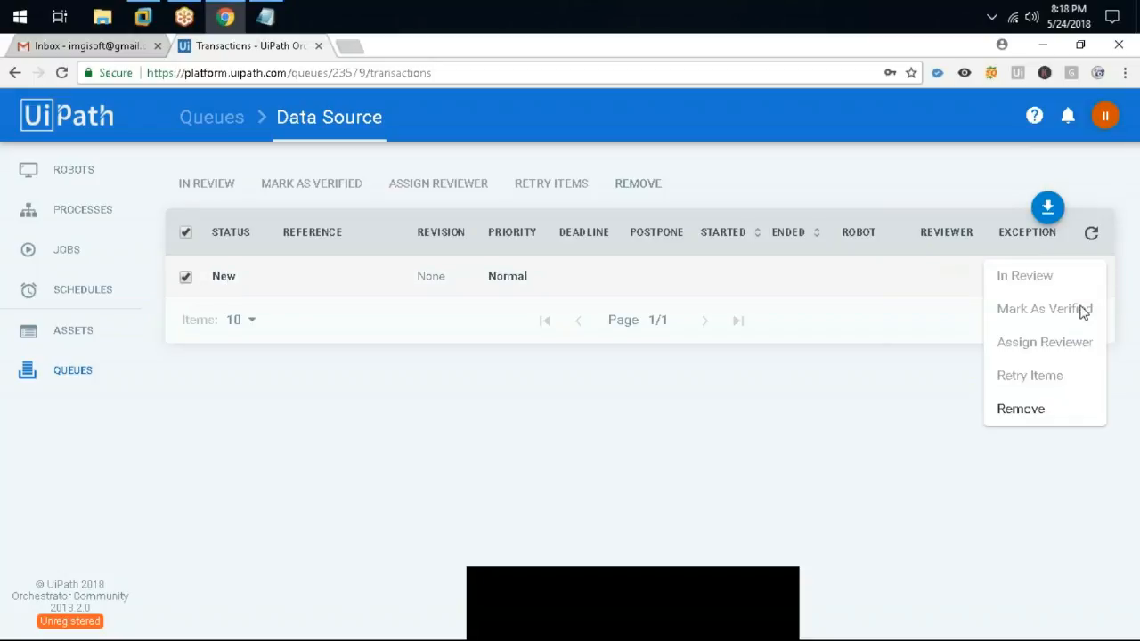
pyautogui.click(637, 408)
pyautogui.click(185, 277)
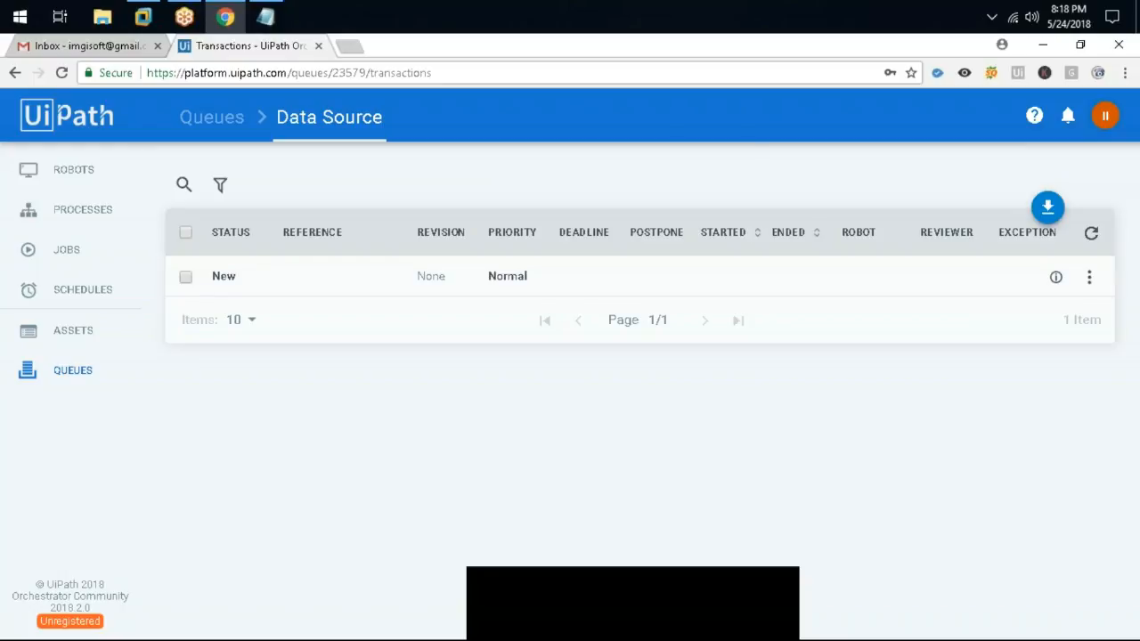
pyautogui.click(1056, 275)
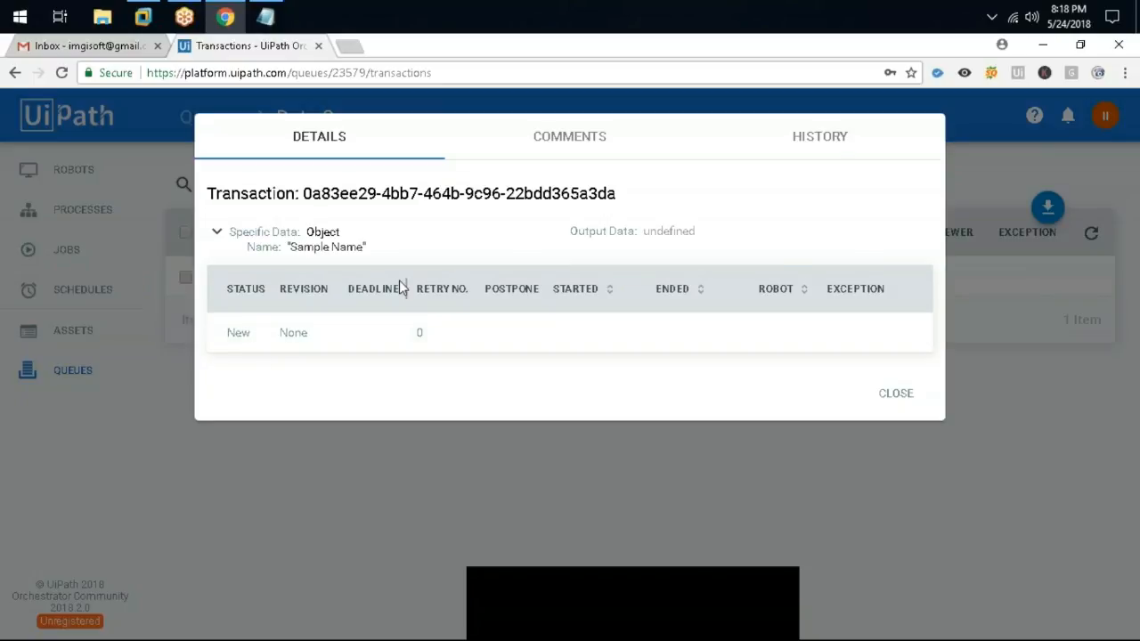
pyautogui.click(613, 153)
pyautogui.click(344, 145)
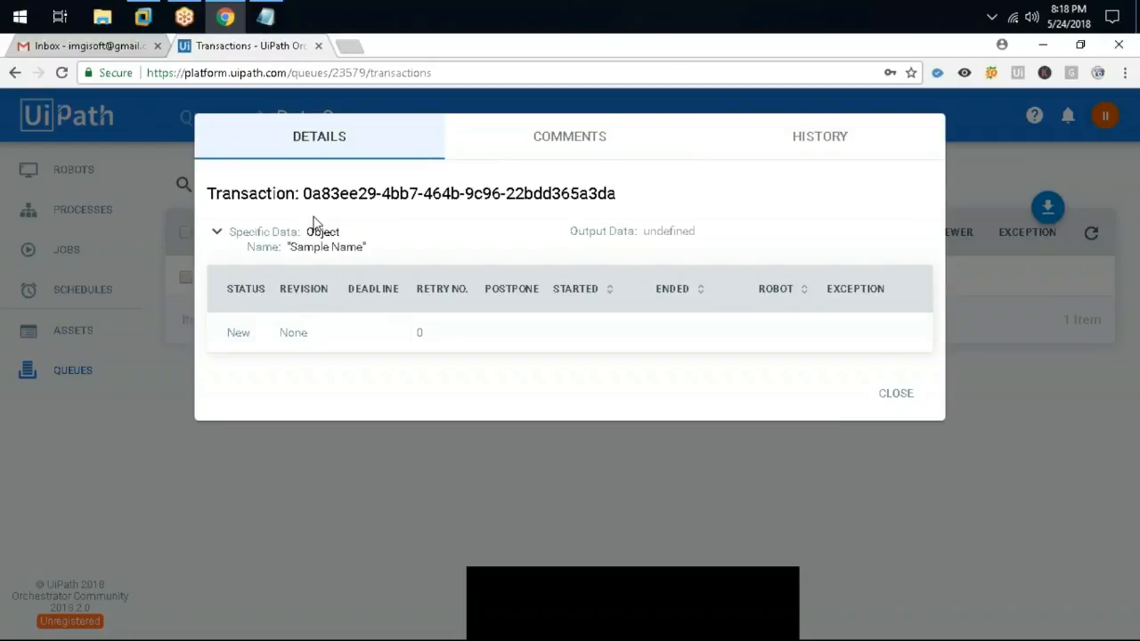
pyautogui.click(892, 397)
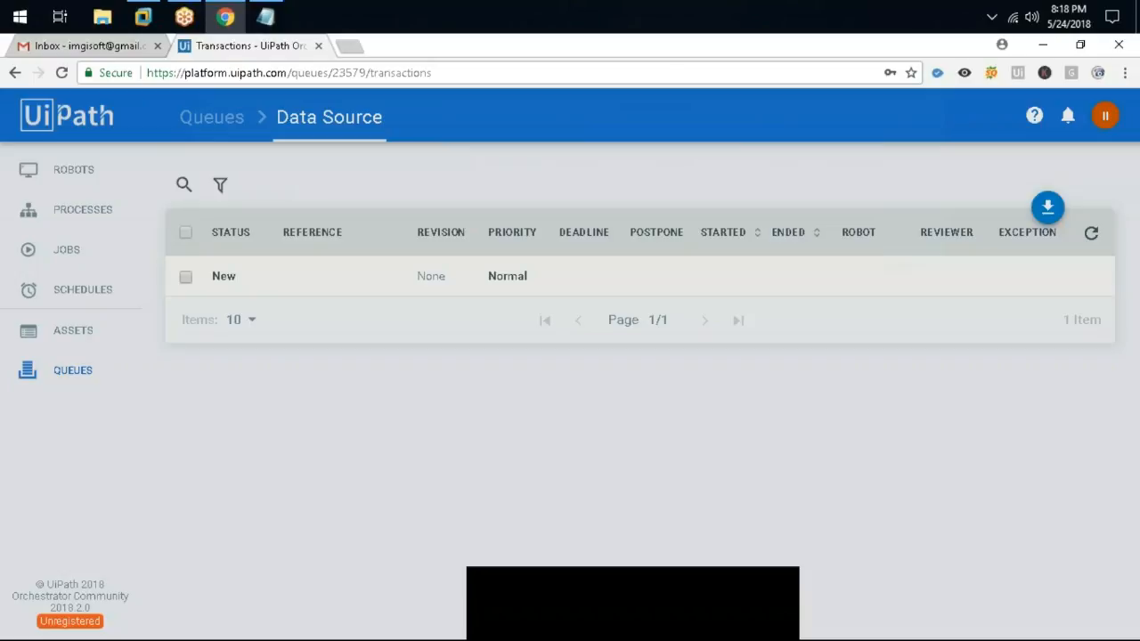
pyautogui.click(211, 117)
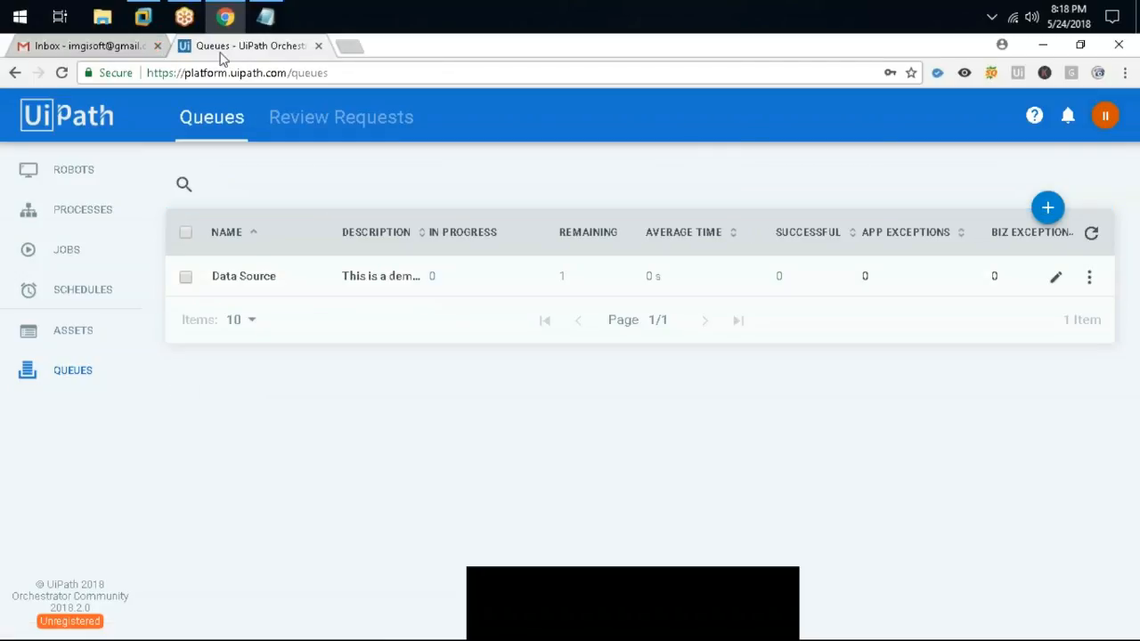
pyautogui.click(226, 16)
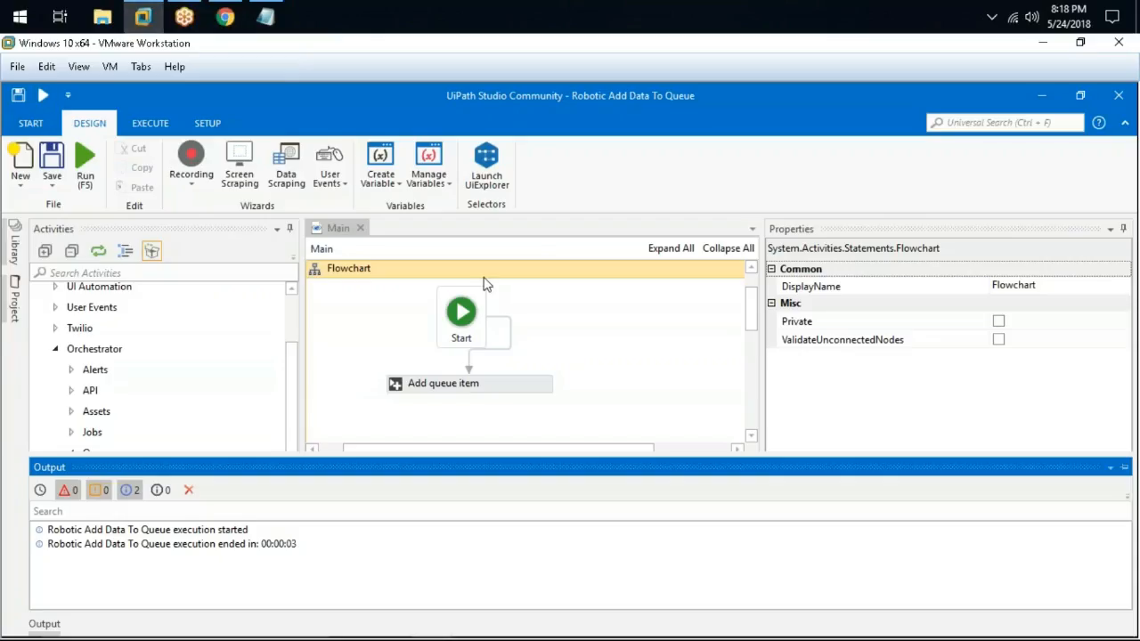
pyautogui.click(265, 16)
pyautogui.click(423, 495)
pyautogui.moveTo(305, 470); pyautogui.dragTo(591, 466)
pyautogui.moveTo(314, 496); pyautogui.dragTo(778, 486)
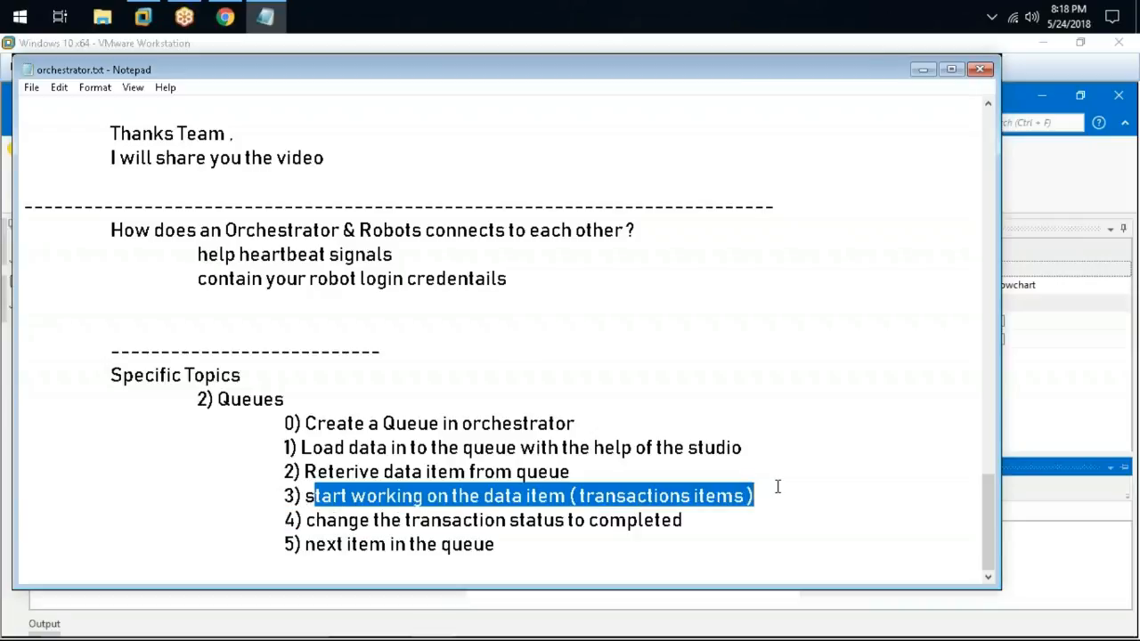
pyautogui.click(704, 350)
pyautogui.click(143, 16)
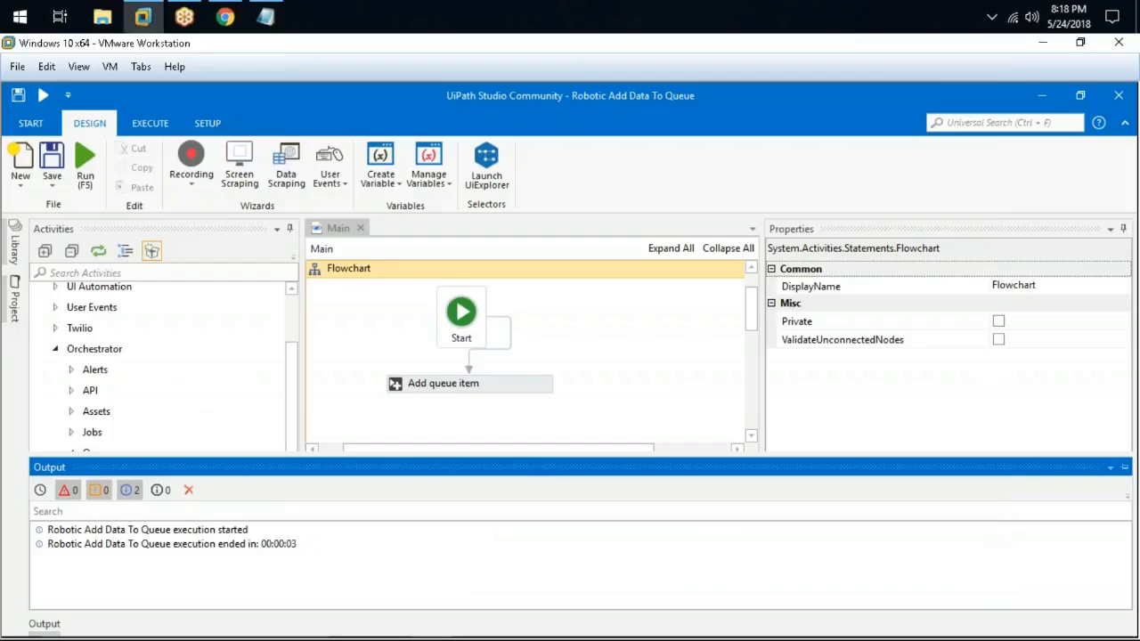
pyautogui.click(223, 15)
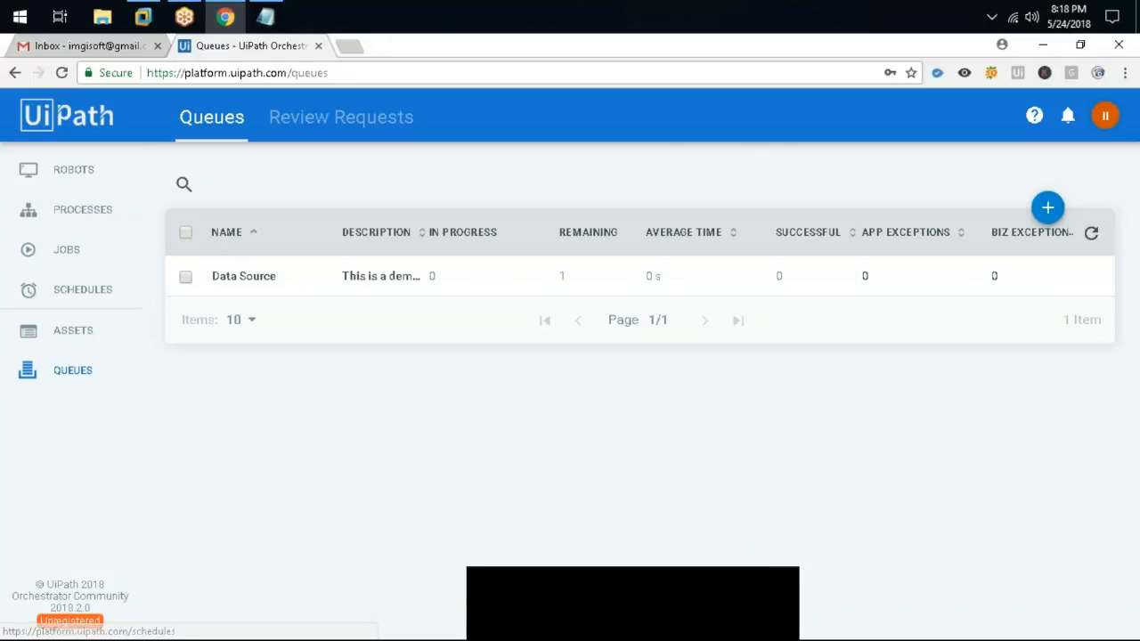
# Open the Data Source queue's chart, refresh it, and close it
pyautogui.click(1091, 276)
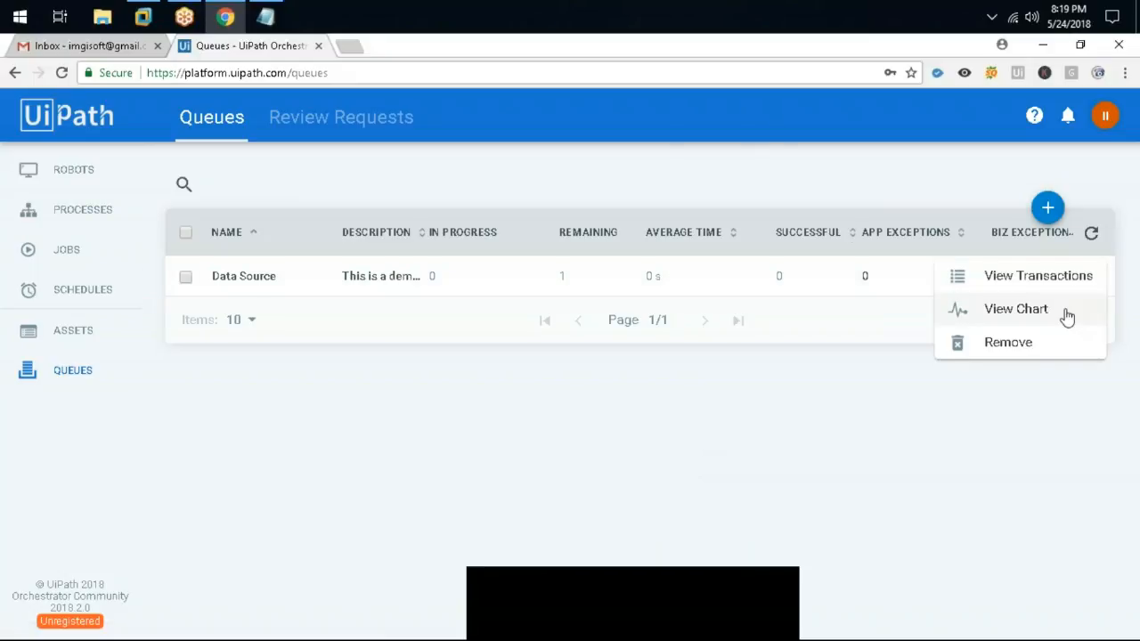
pyautogui.click(1016, 309)
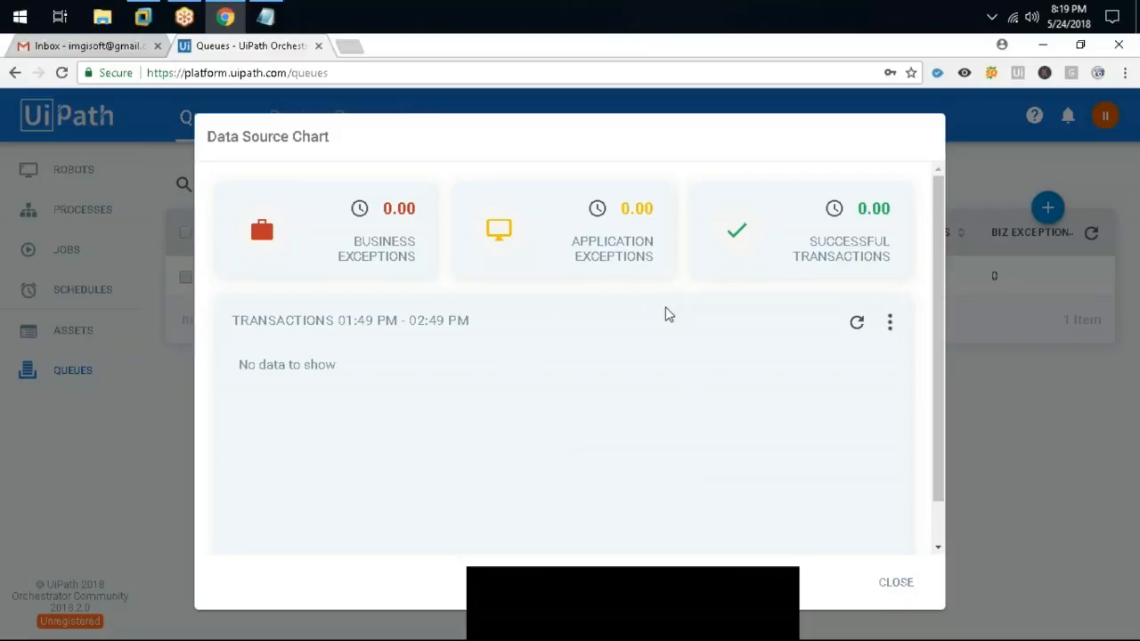
pyautogui.scroll(-1, 666, 313)
pyautogui.scroll(1, 666, 314)
pyautogui.scroll(-1, 313, 247)
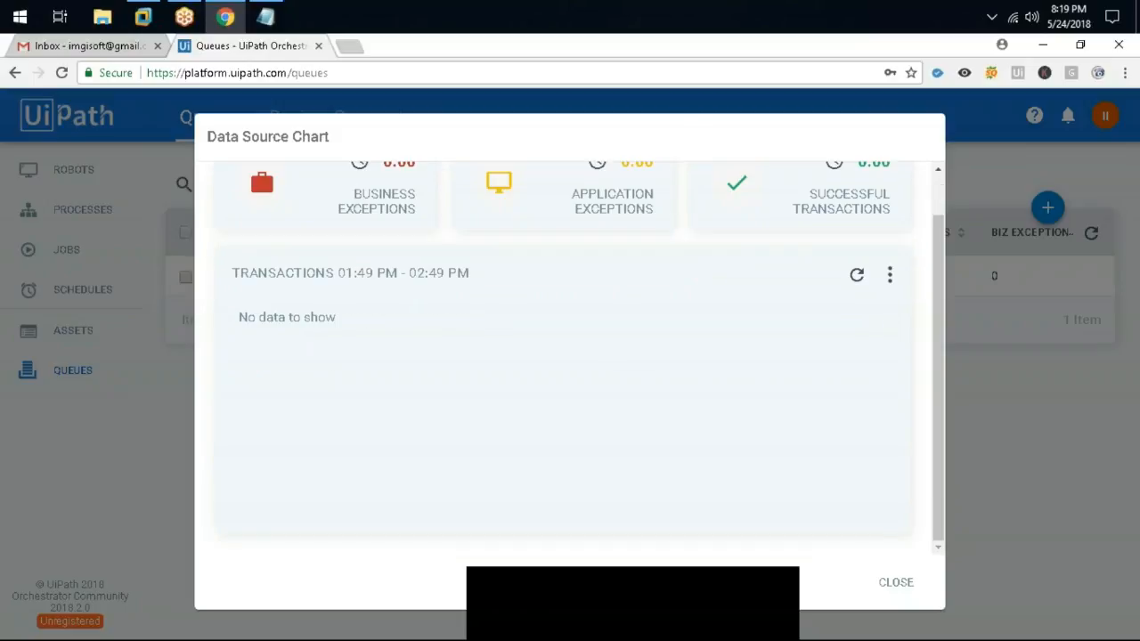
pyautogui.click(868, 285)
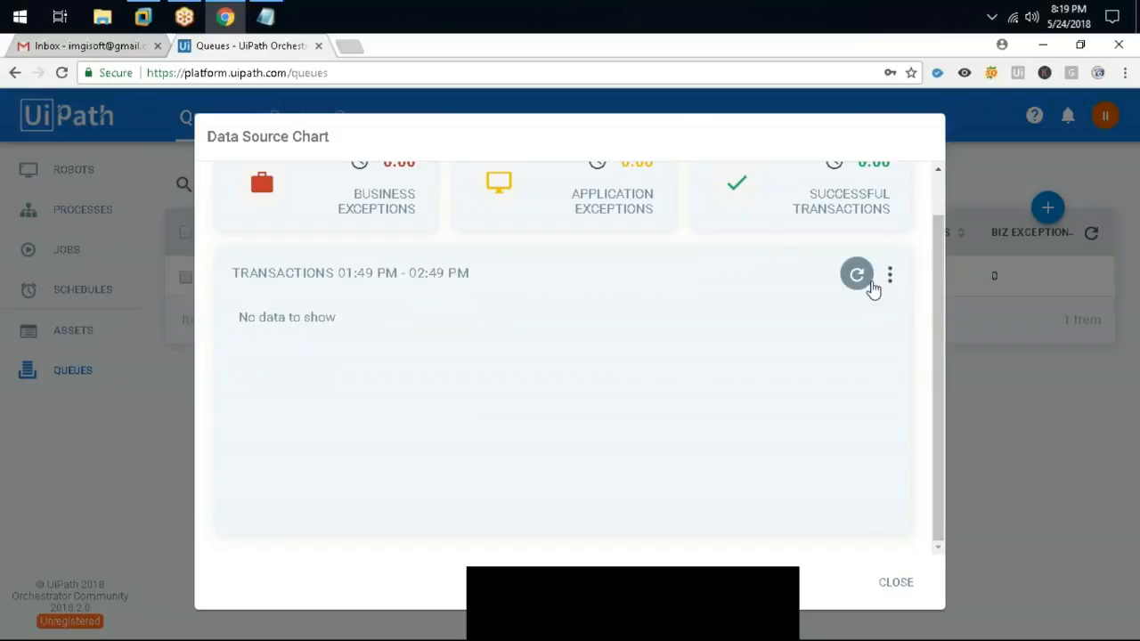
pyautogui.click(860, 285)
pyautogui.click(896, 581)
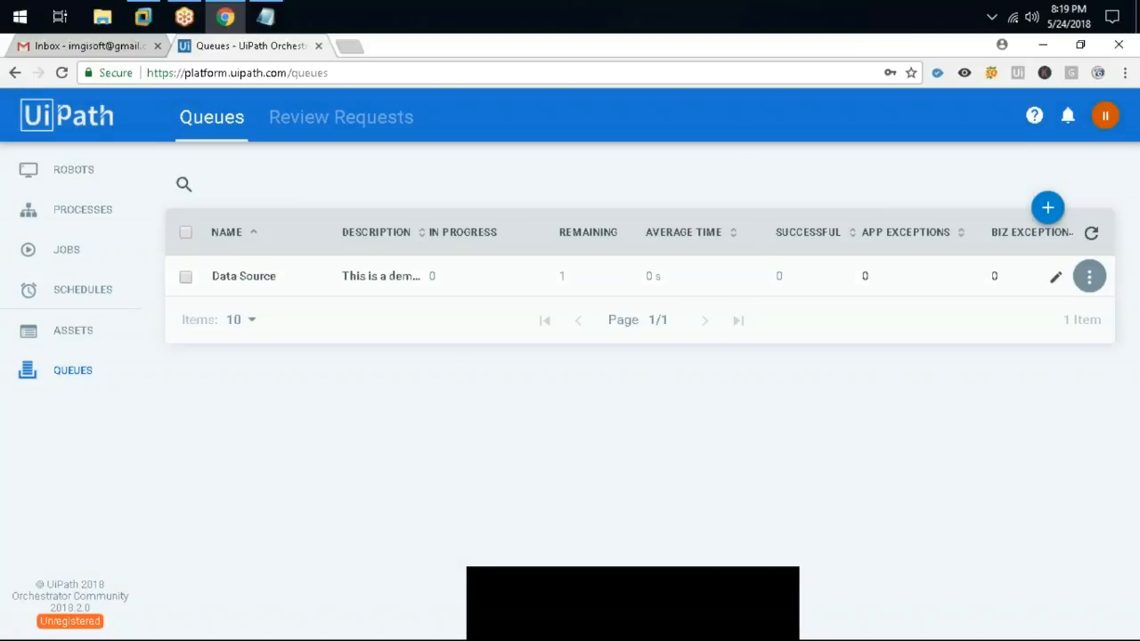
# Open the Data Source transactions list showing one New item at Normal priority
pyautogui.click(1089, 277)
pyautogui.click(188, 283)
pyautogui.click(186, 280)
pyautogui.click(1089, 277)
pyautogui.click(1056, 287)
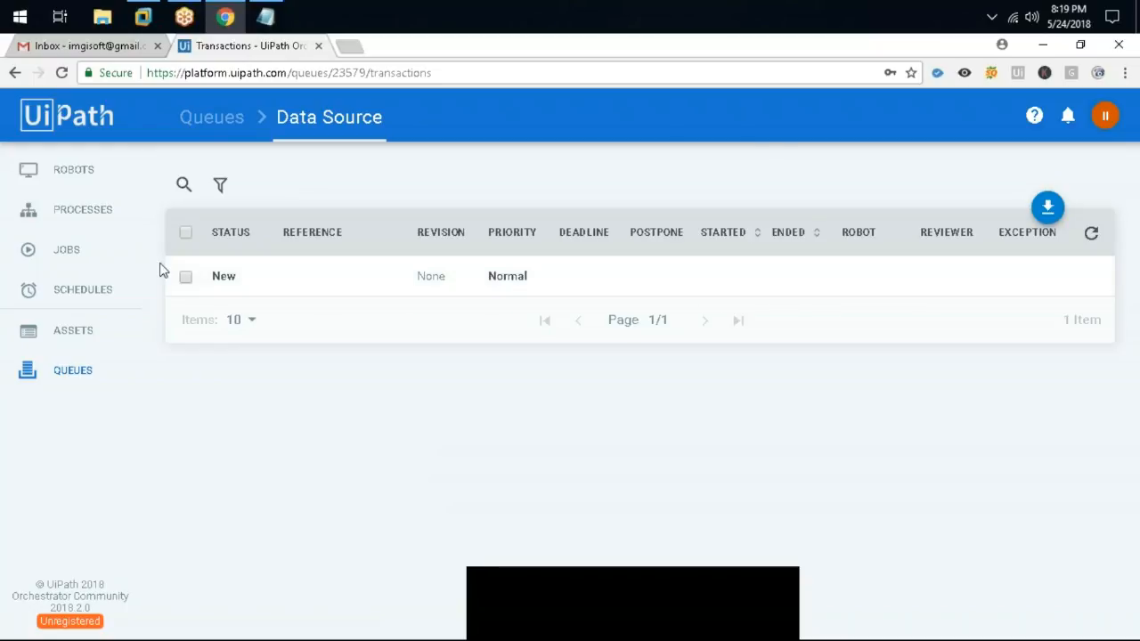
pyautogui.hotkey('alt', 'Tab')
# Replace the Start connector with a new Get queue items activity linked from Start
pyautogui.moveTo(523, 387); pyautogui.dragTo(668, 379)
pyautogui.click(522, 317)
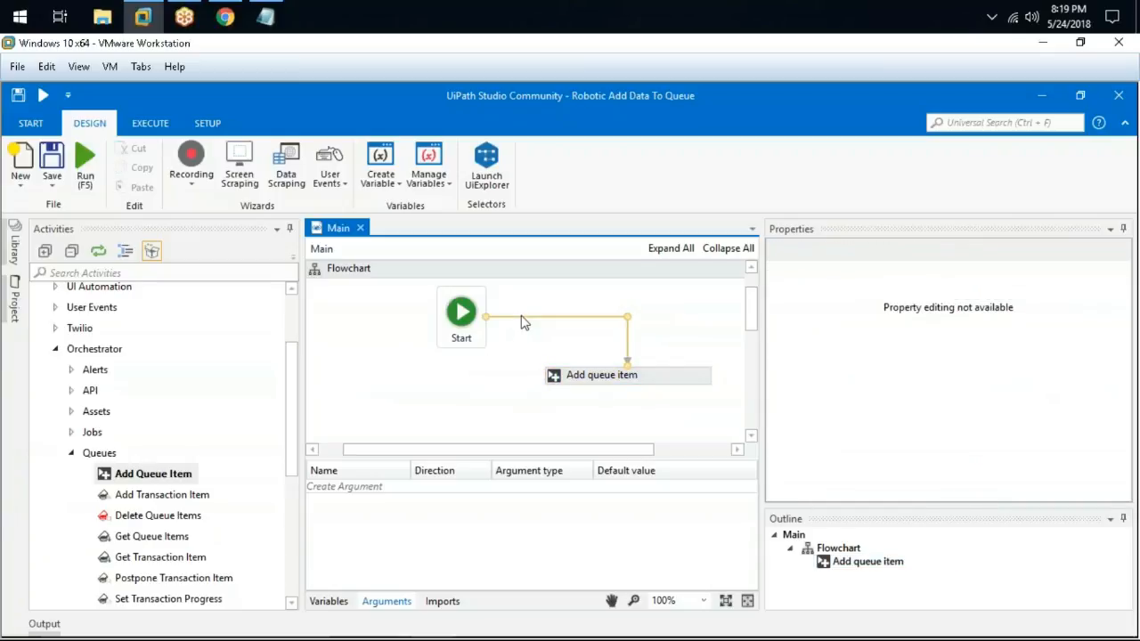
pyautogui.press('Delete')
pyautogui.scroll(-2, 183, 429)
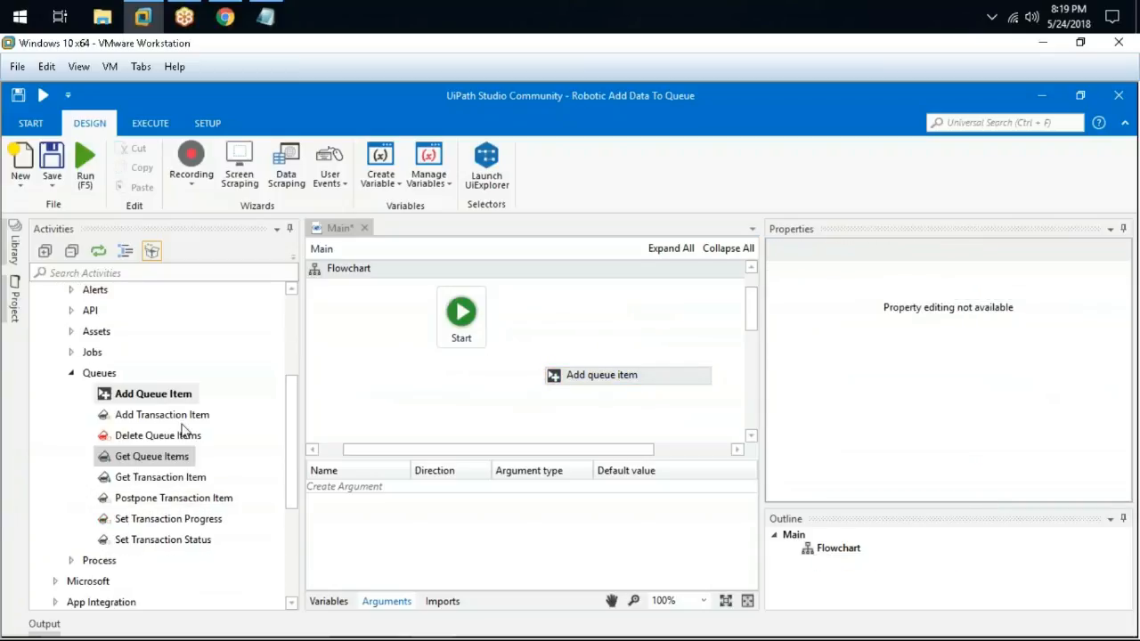
pyautogui.scroll(-1, 183, 430)
pyautogui.moveTo(155, 415); pyautogui.dragTo(450, 390)
pyautogui.scroll(-1, 463, 356)
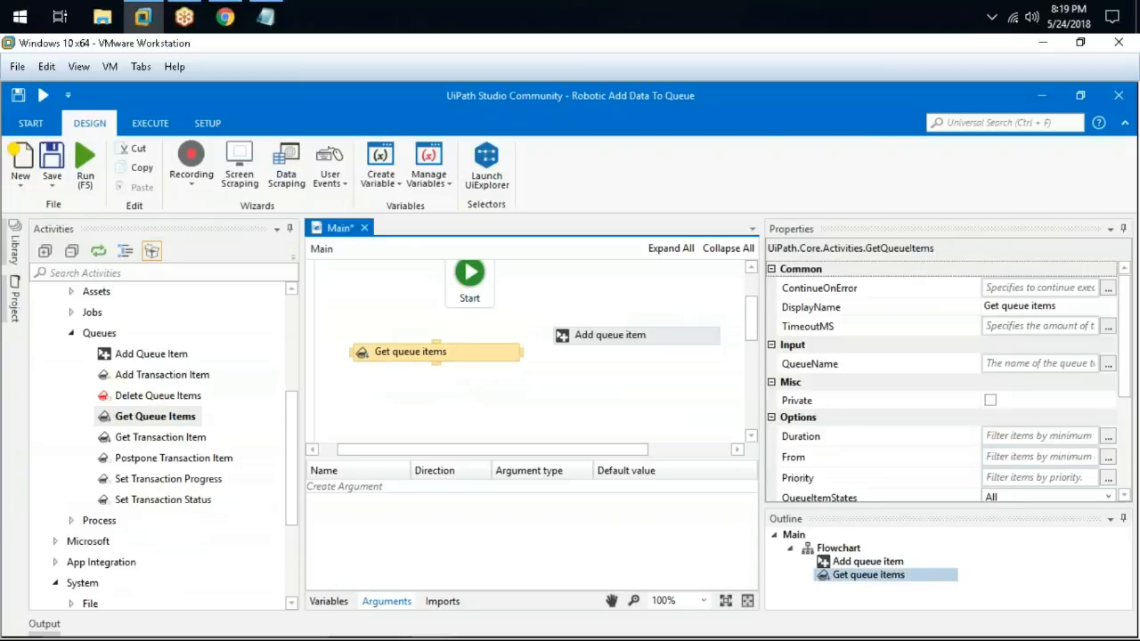
pyautogui.moveTo(467, 302); pyautogui.dragTo(437, 347)
pyautogui.click(498, 365)
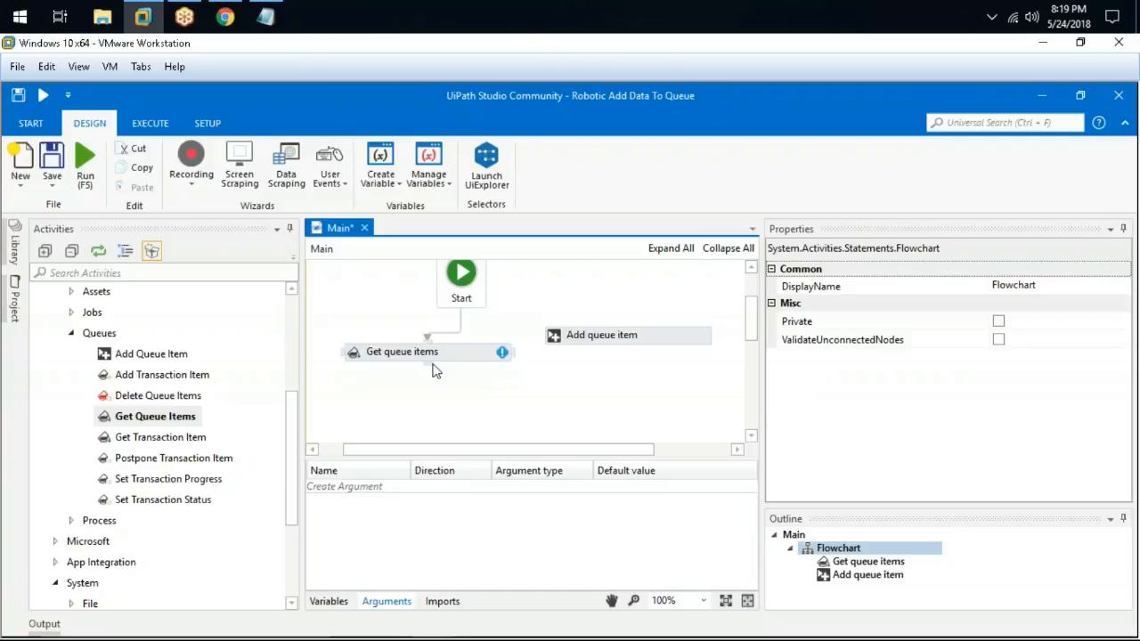
# Set the Get queue items QueueName to "Data Source"
pyautogui.click(476, 352)
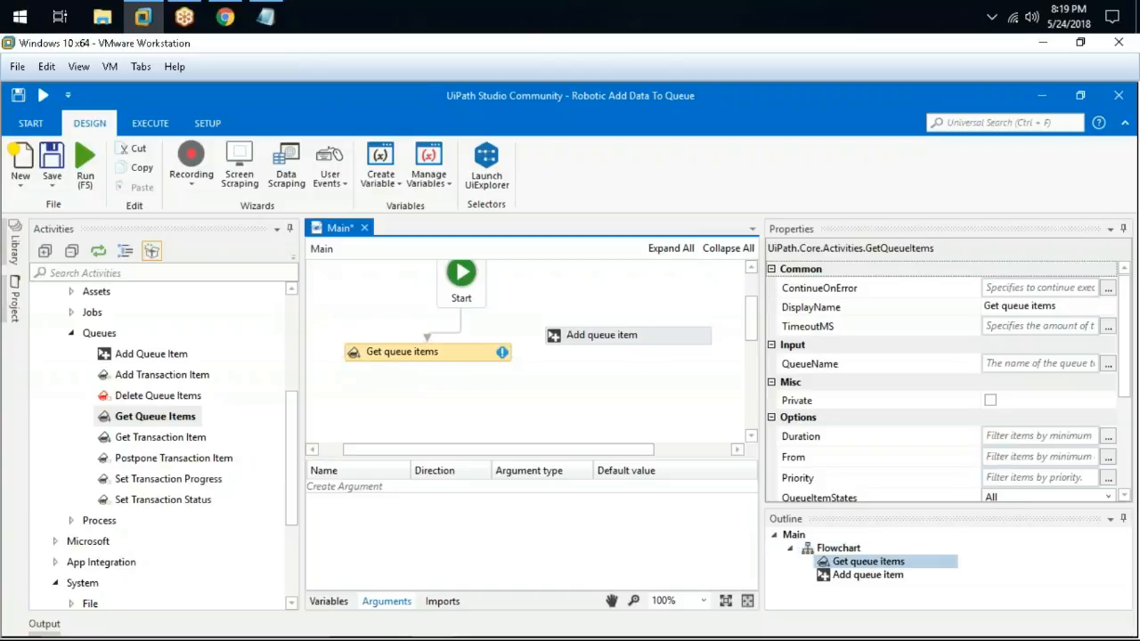
pyautogui.click(1049, 363)
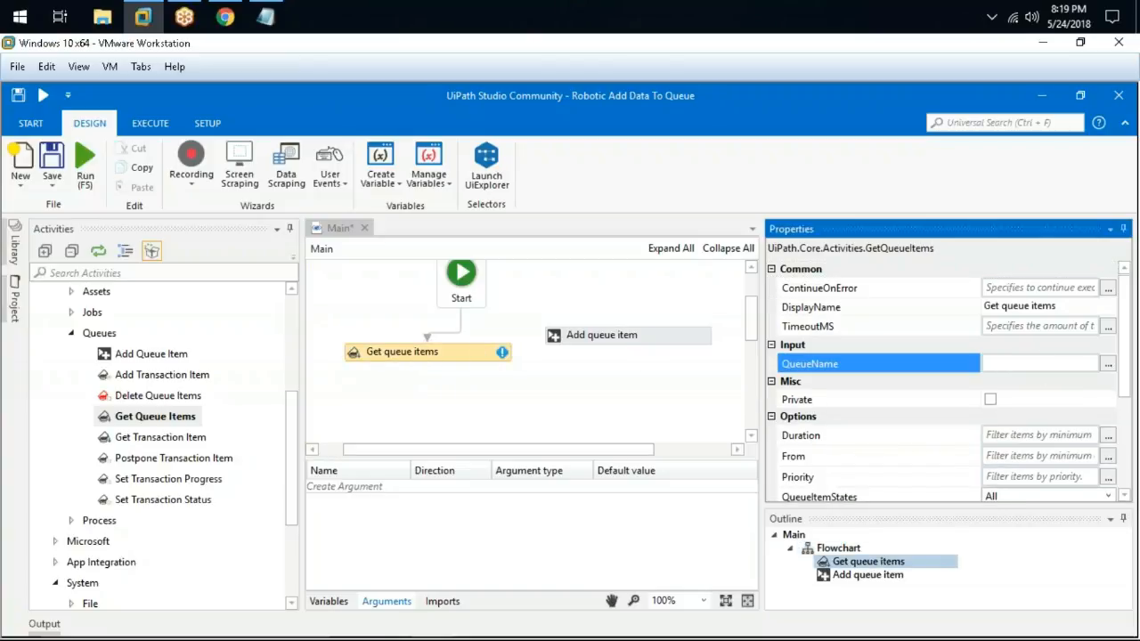
pyautogui.write('"Data Source"')
pyautogui.scroll(-3, 916, 448)
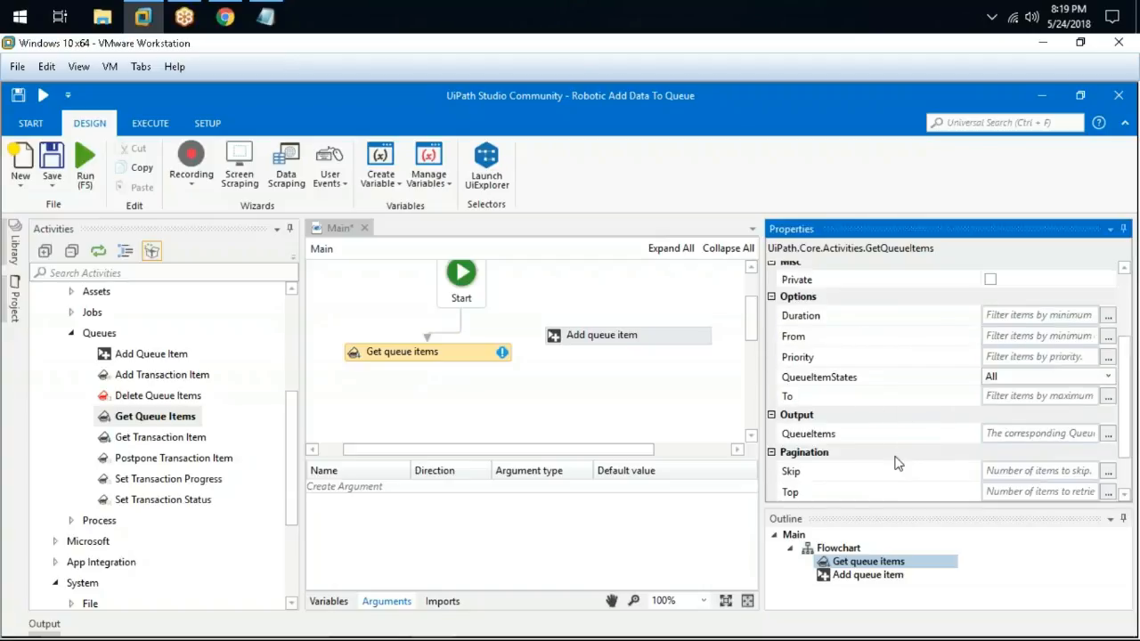
pyautogui.scroll(-2, 890, 427)
pyautogui.click(1059, 379)
pyautogui.click(1109, 378)
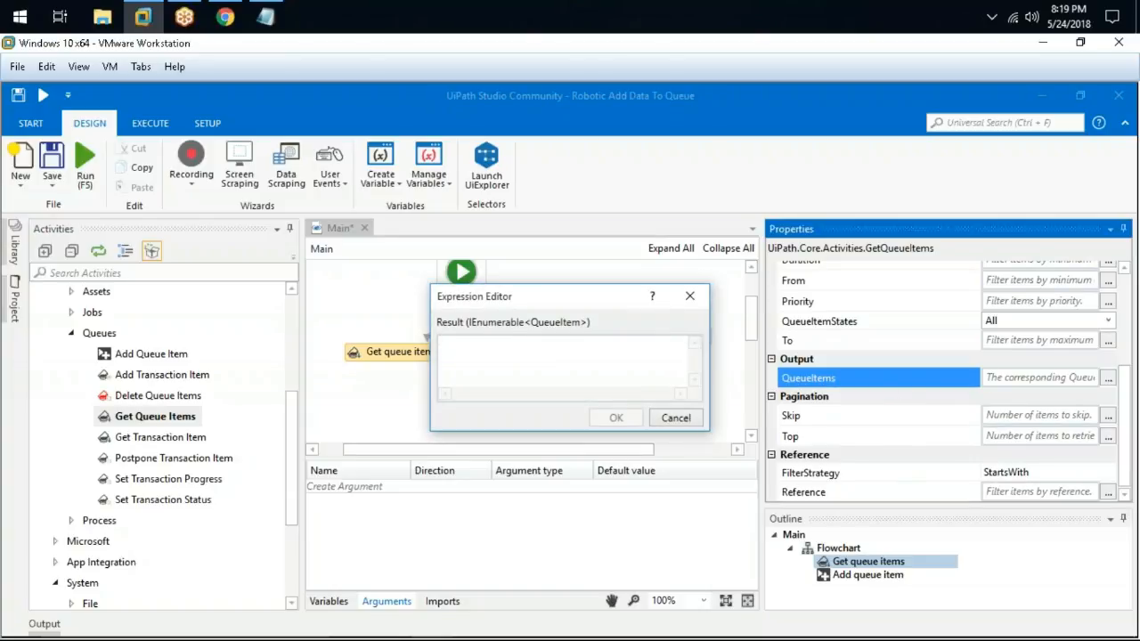
pyautogui.click(675, 418)
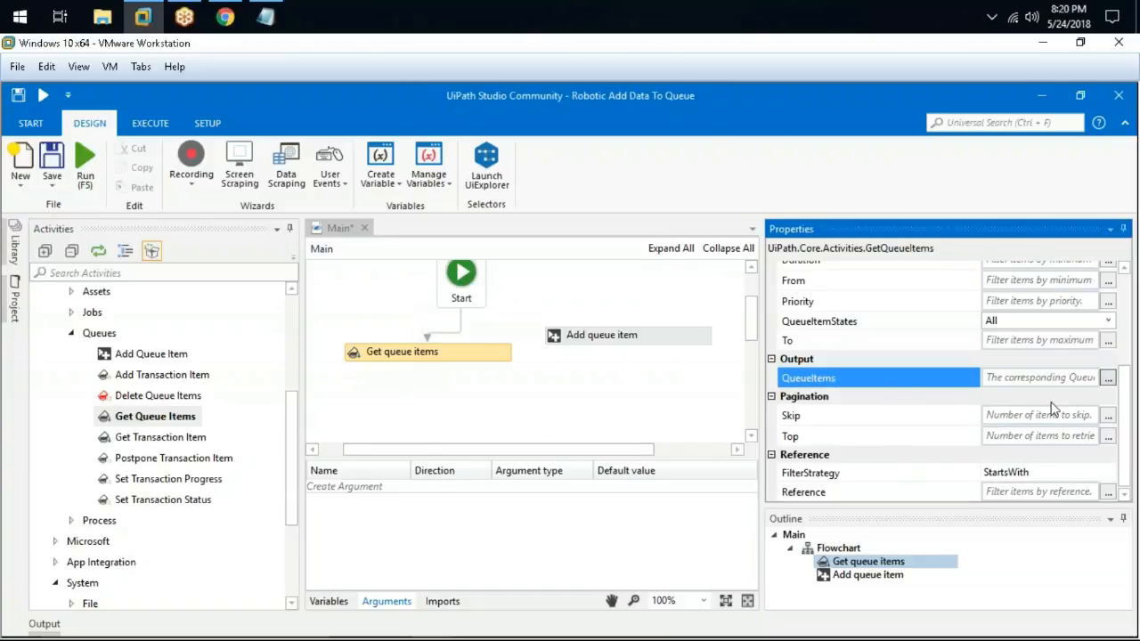
# Review the Priority and From filters, reposition the activity below Start, and bring up File Explorer
pyautogui.scroll(3, 1055, 410)
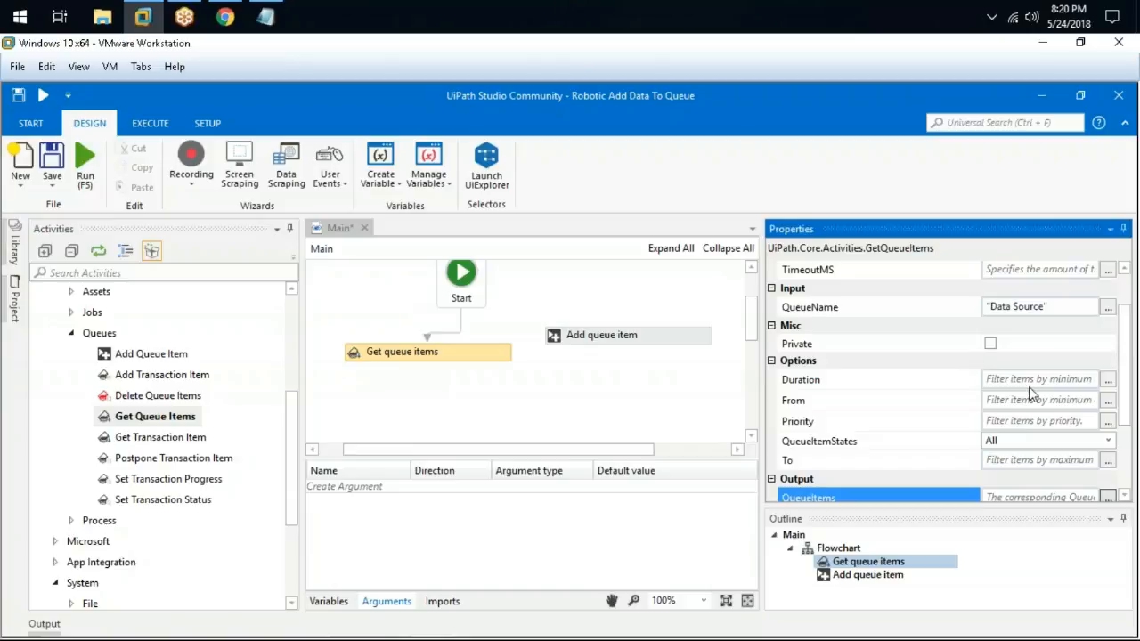
pyautogui.click(1057, 421)
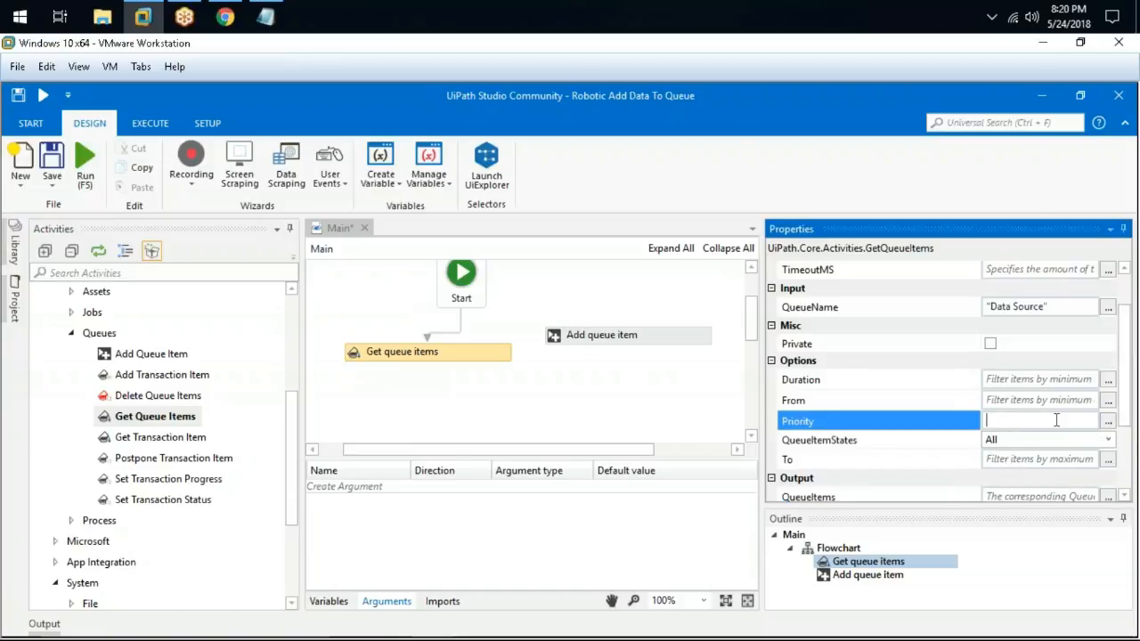
pyautogui.click(1035, 400)
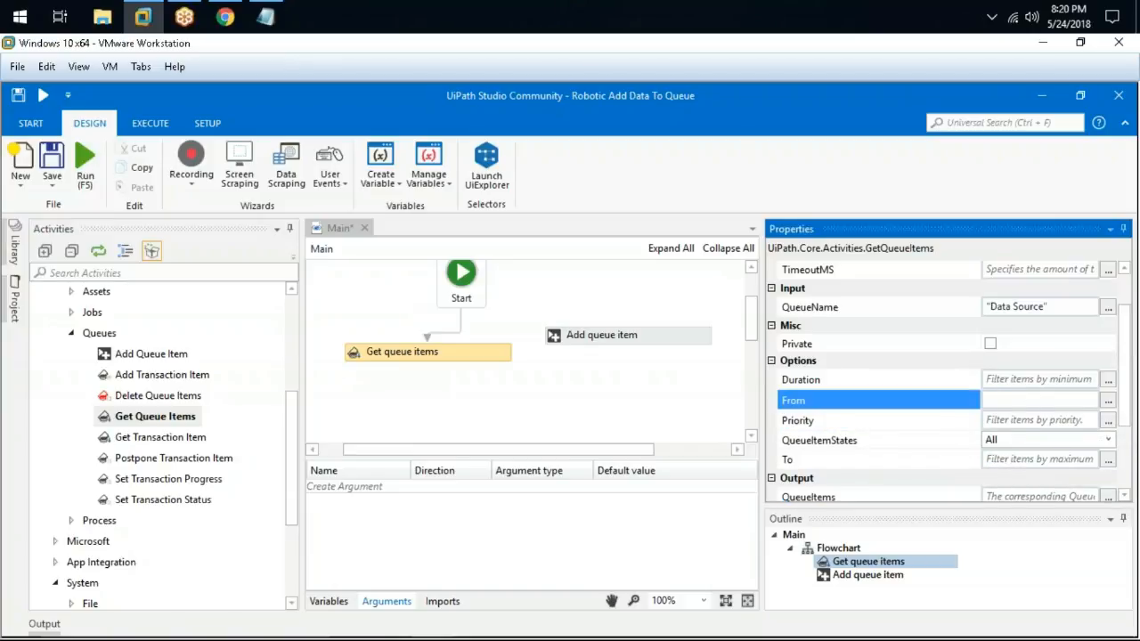
pyautogui.scroll(-3, 1018, 438)
pyautogui.scroll(5, 1011, 401)
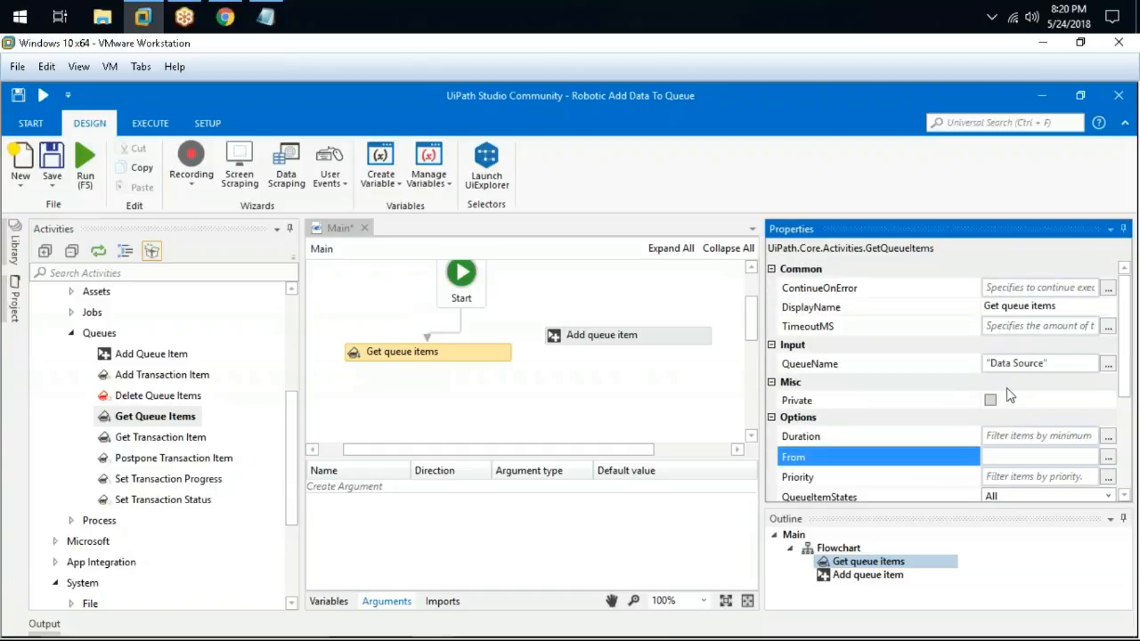
pyautogui.moveTo(155, 416); pyautogui.dragTo(494, 374)
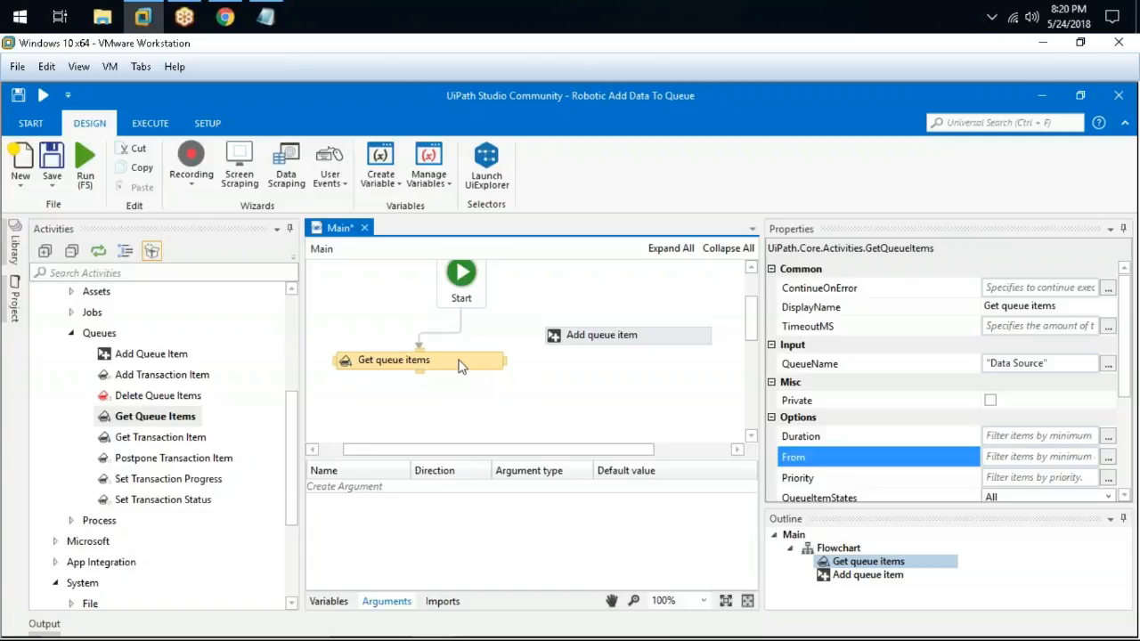
pyautogui.press('super+e')
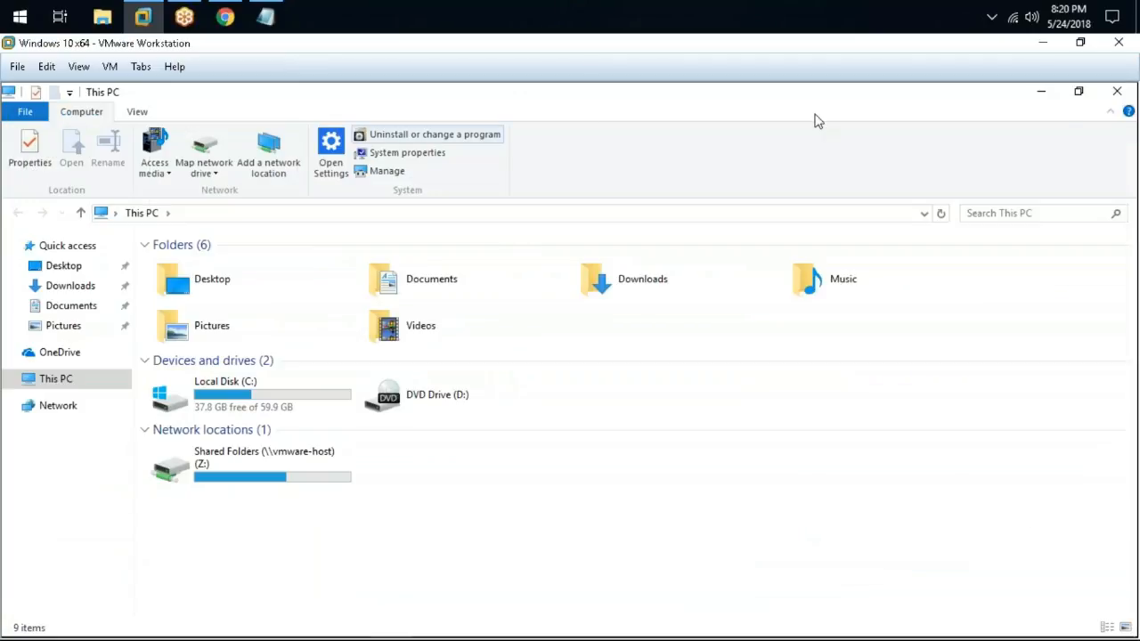
# Close Explorer and minimize the browser to show orchestrator.txt, then return to File Explorer
pyautogui.click(1117, 91)
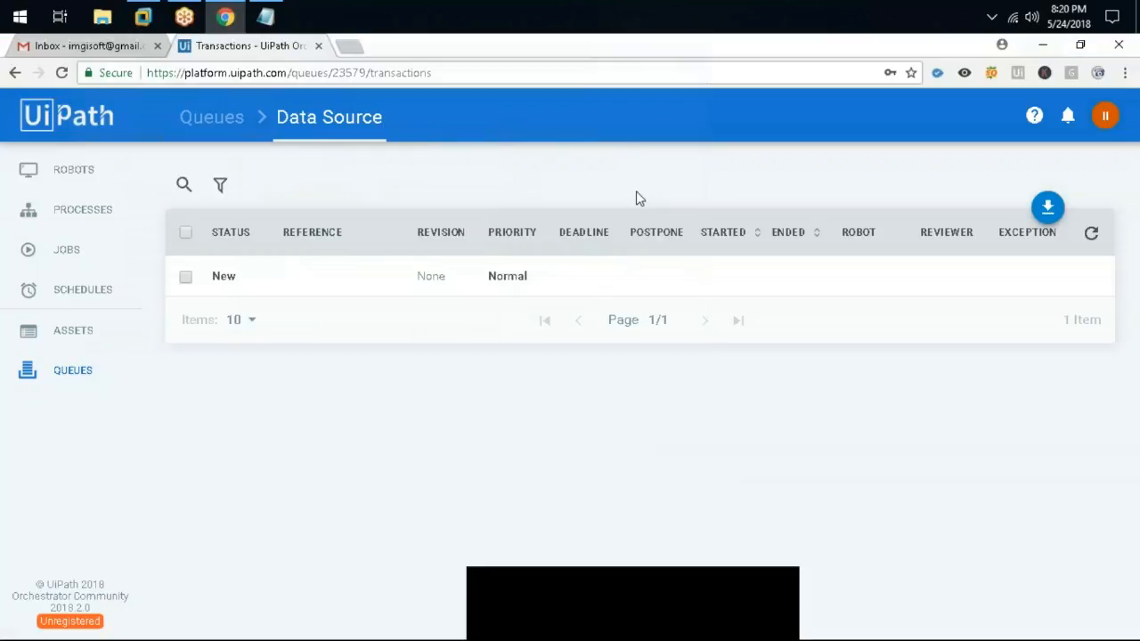
pyautogui.click(1042, 44)
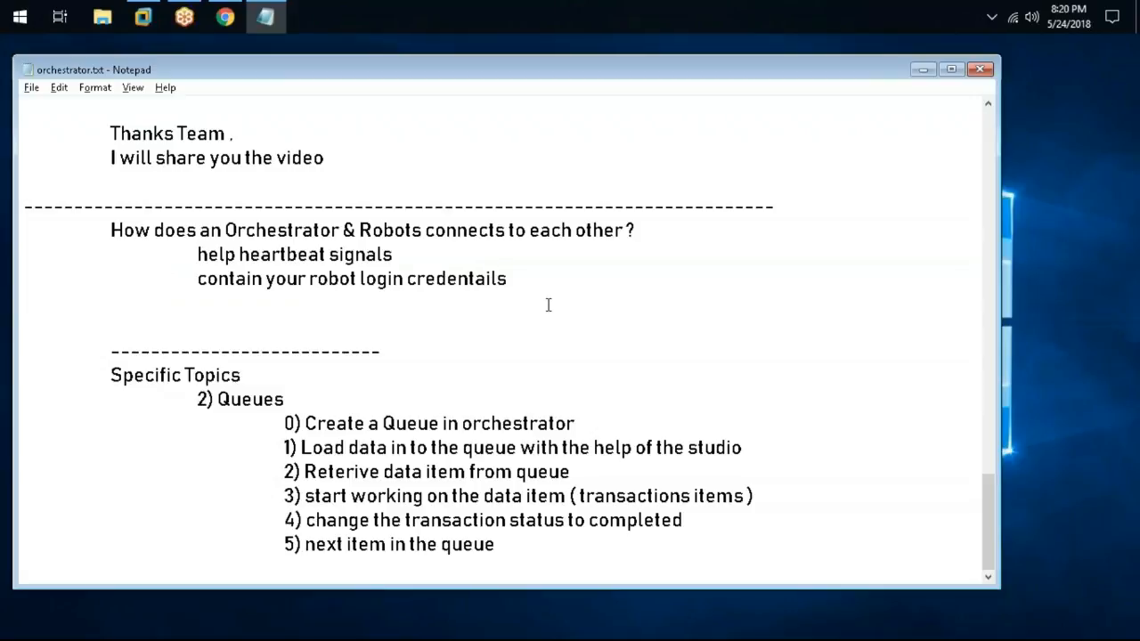
pyautogui.press('super+e')
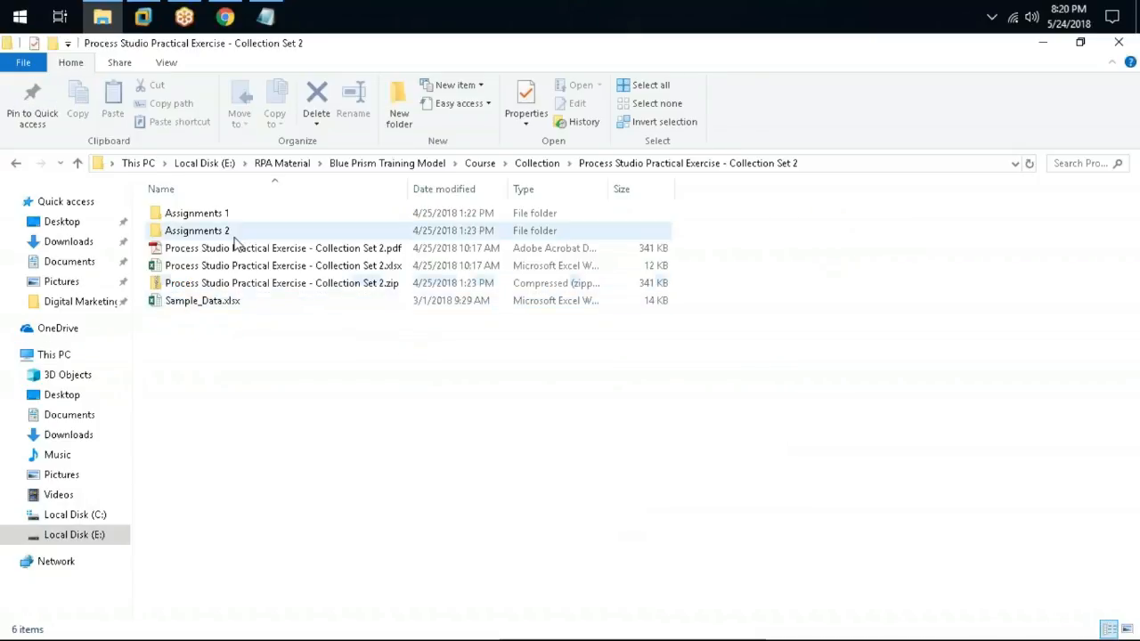
# Open Sample_Data.xlsx from the Collection Set 2 folder
pyautogui.doubleClick(217, 304)
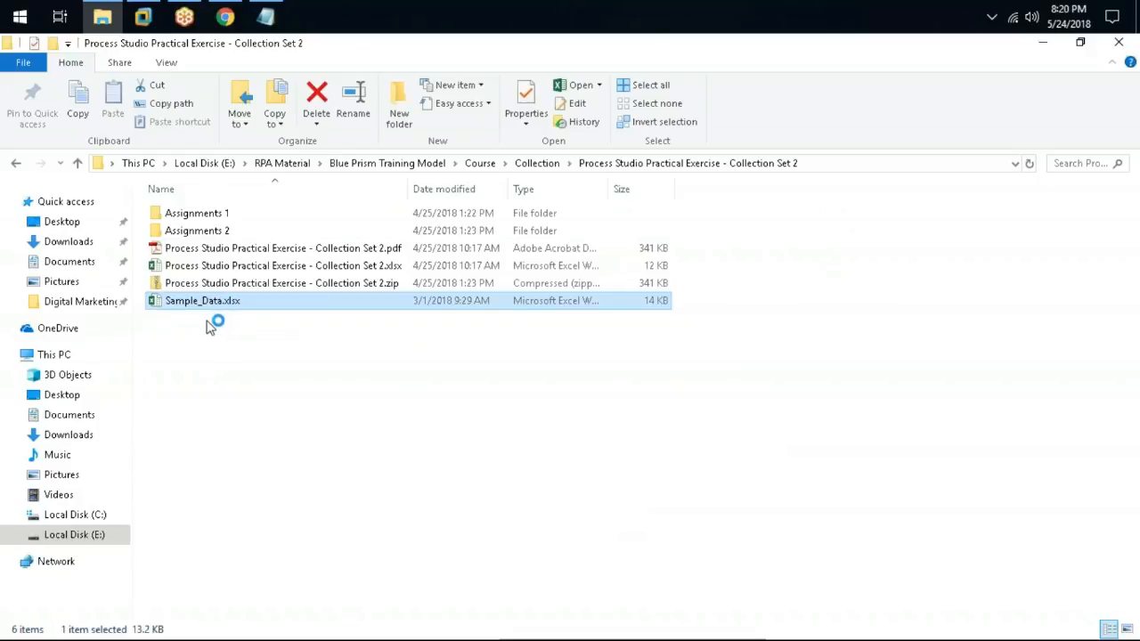
pyautogui.click(335, 394)
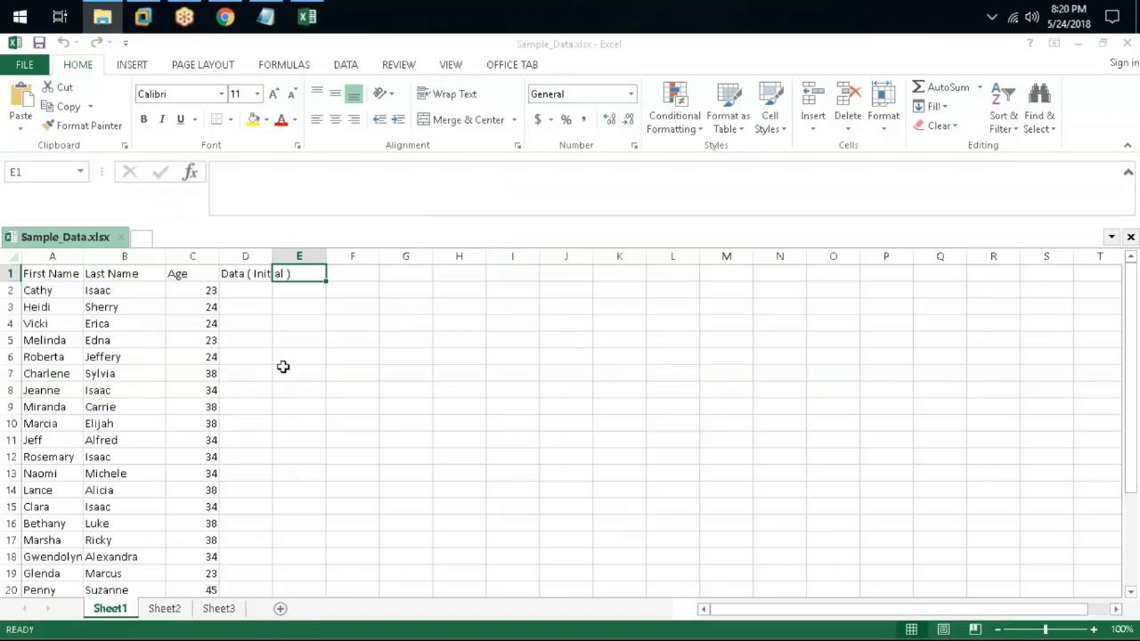
# Look over the names and ages from cell C4 down, then close Sample_Data.xlsx
pyautogui.click(183, 324)
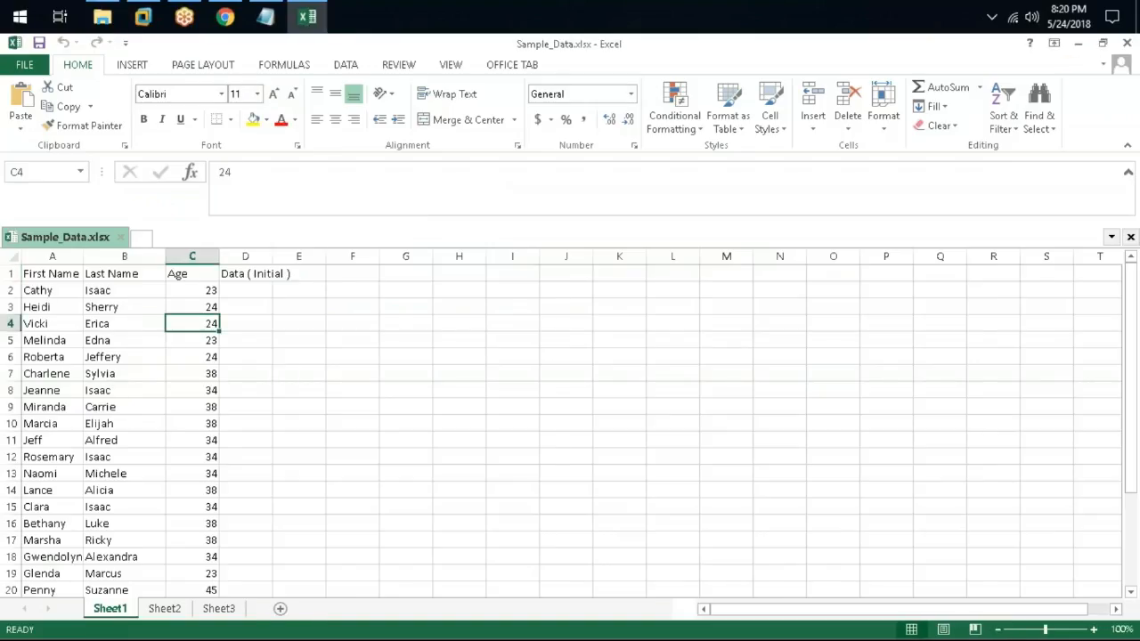
pyautogui.scroll(-1, 72, 302)
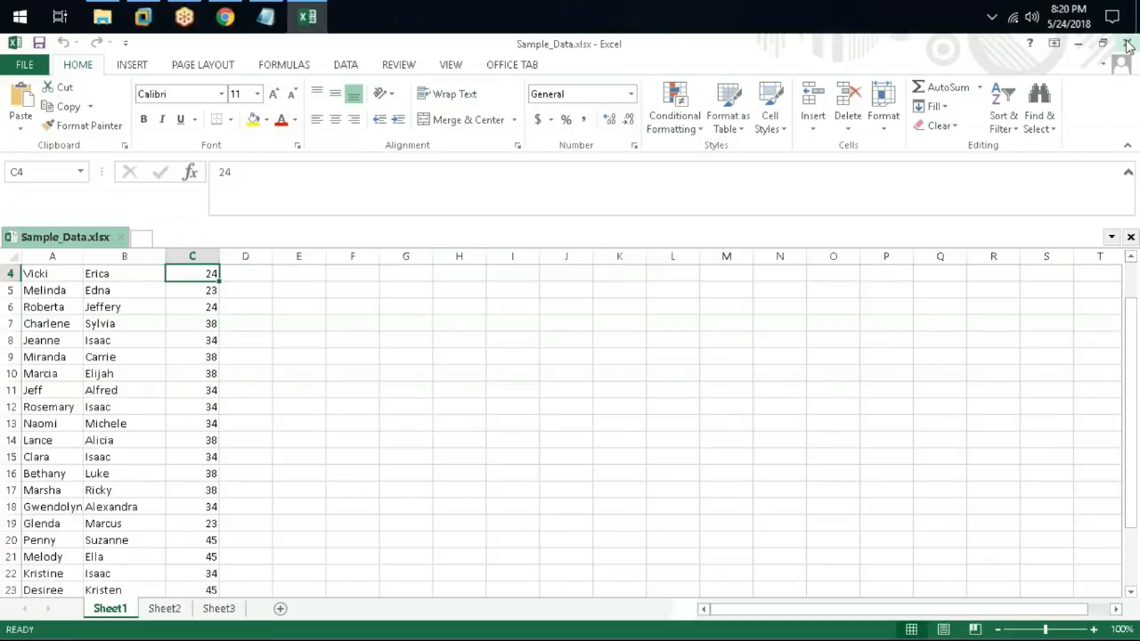
pyautogui.click(1126, 44)
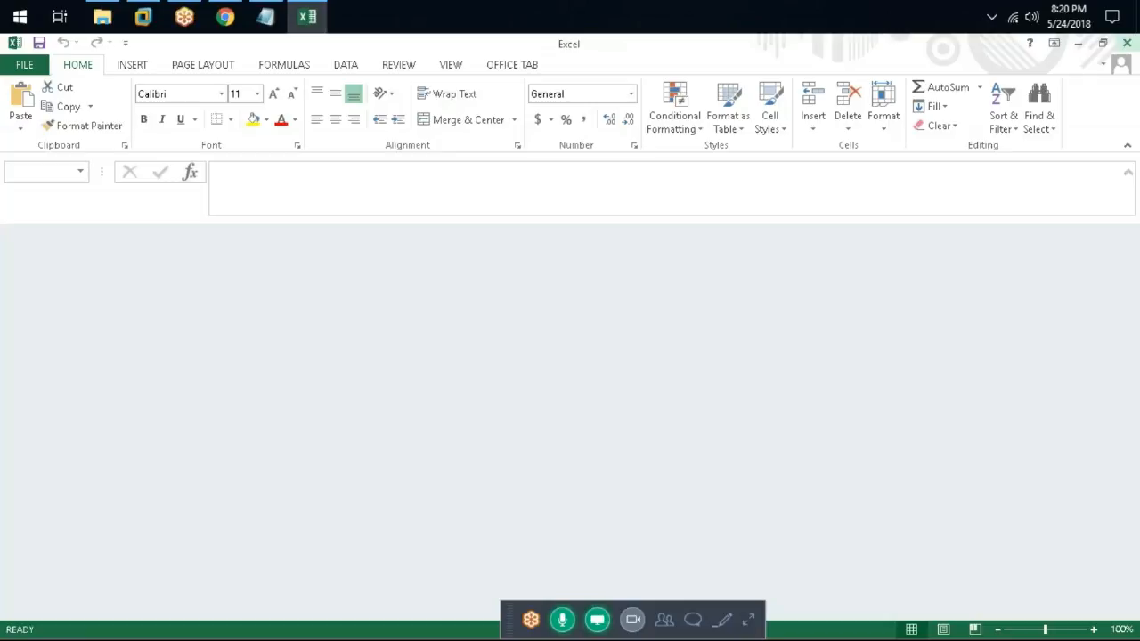